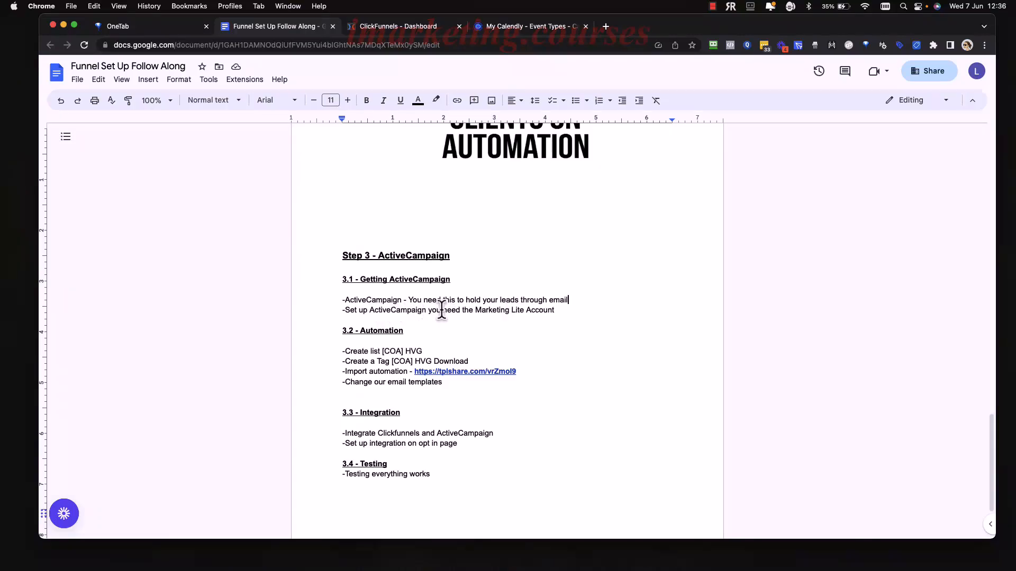
# Highlight the note about needing the Marketing Lite Account, then open a new browser tab.
pyautogui.moveTo(555, 310); pyautogui.dragTo(352, 312)
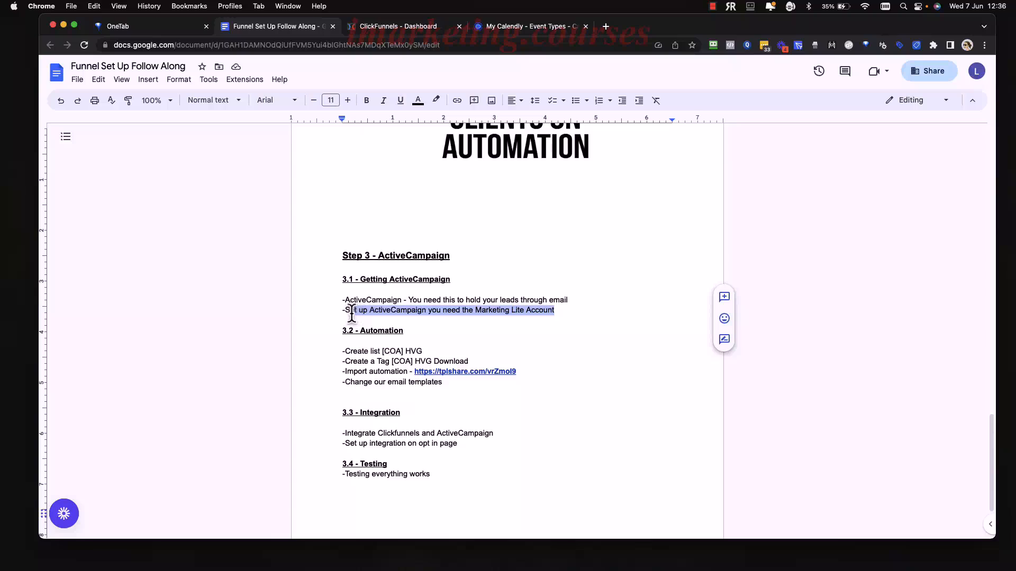
pyautogui.click(553, 314)
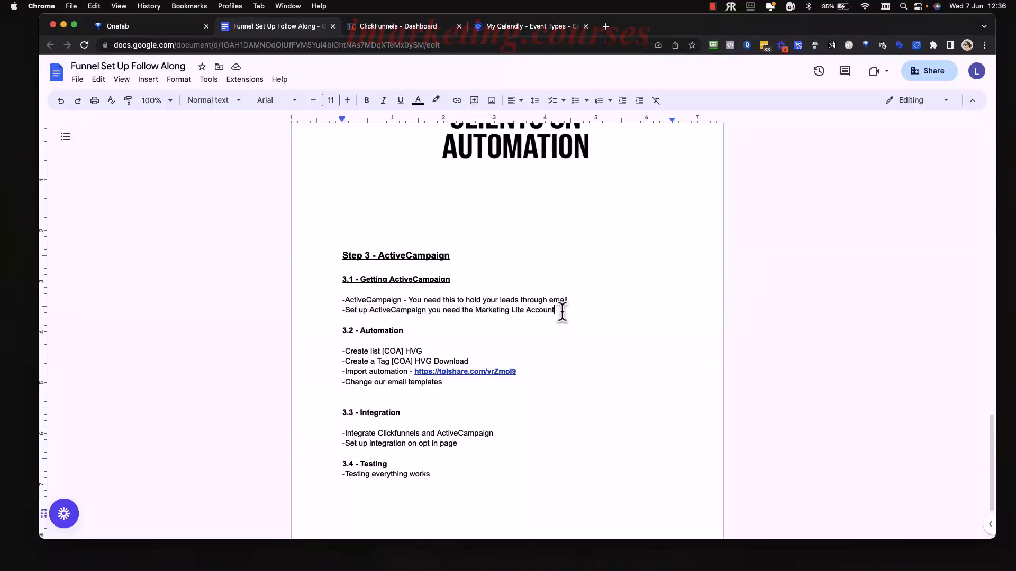
pyautogui.click(606, 27)
# Go to activecampaign.com and accept the cookie notice.
pyautogui.write('activecampaign.com')
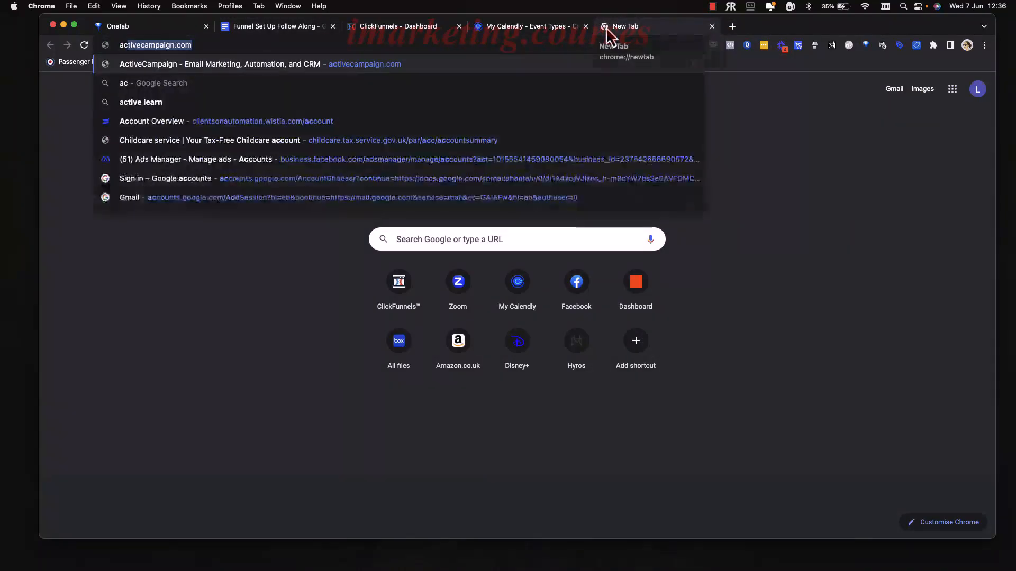
pyautogui.press('Return')
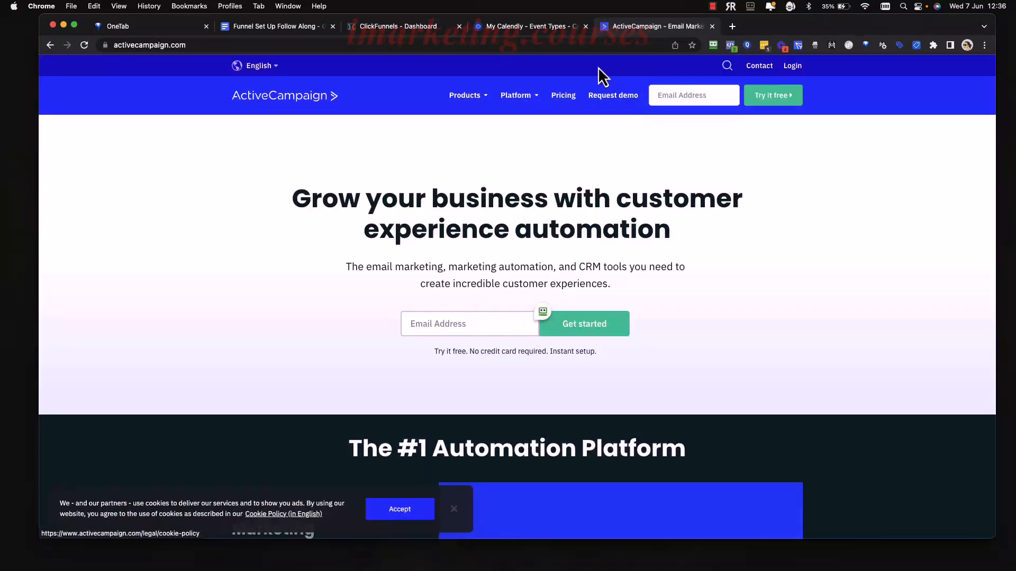
pyautogui.click(401, 509)
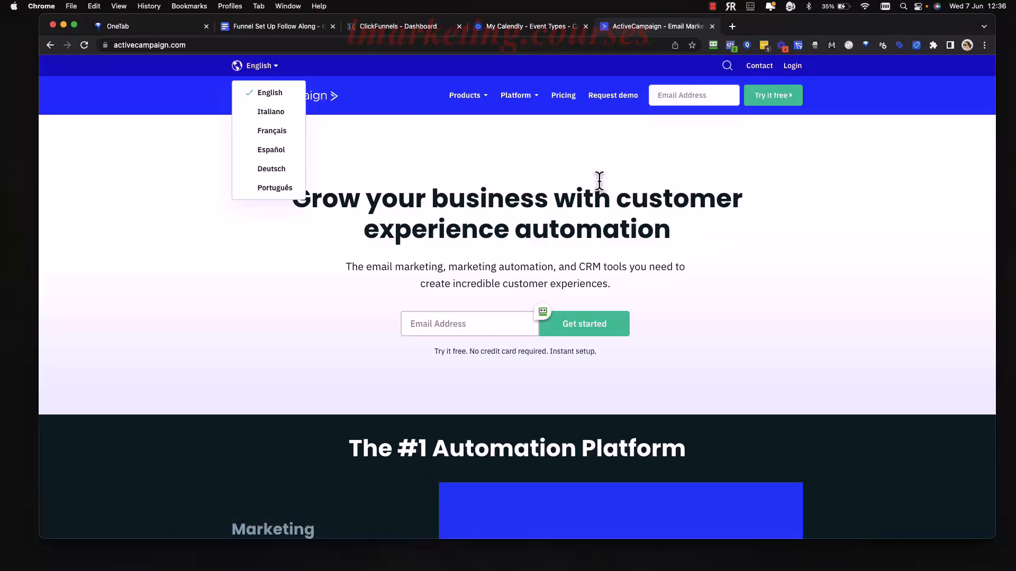
# Open Pricing and scroll through the Plus ($49), Professional ($149) and Enterprise plans.
pyautogui.click(562, 101)
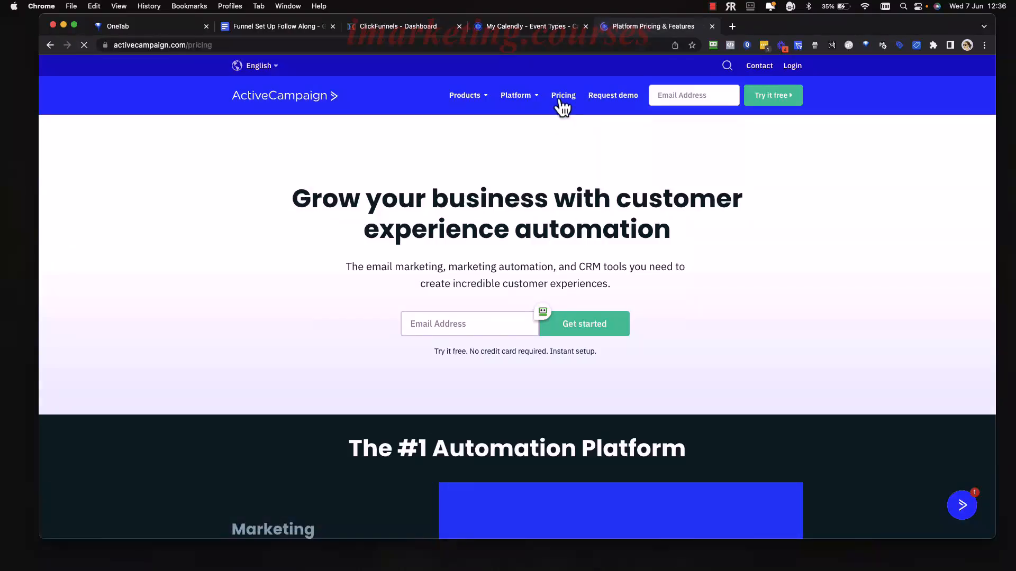
pyautogui.scroll(-6, 891, 372)
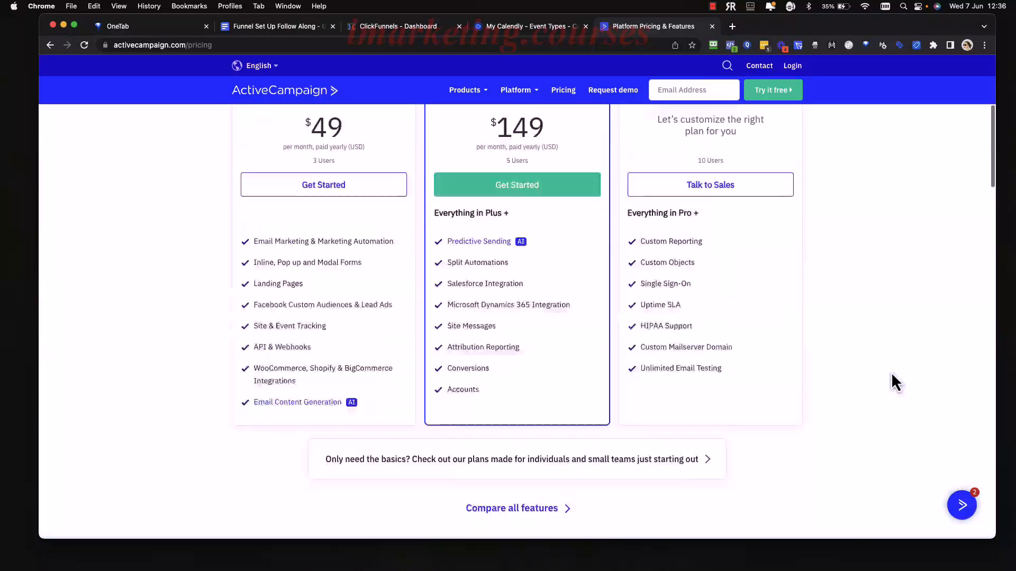
pyautogui.scroll(6, 891, 372)
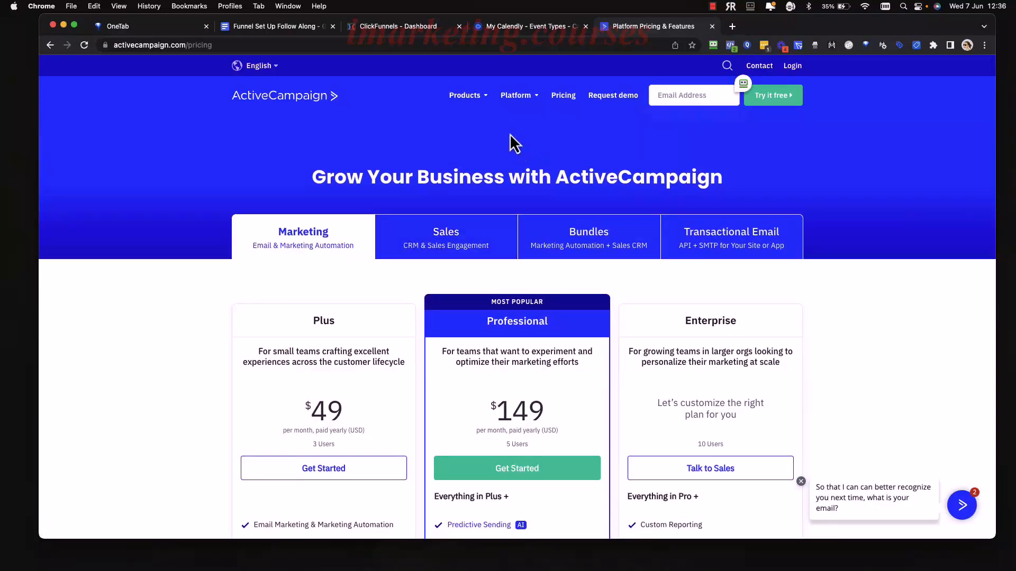
pyautogui.moveTo(483, 103)
pyautogui.scroll(-1, 633, 407)
pyautogui.scroll(-10, 633, 407)
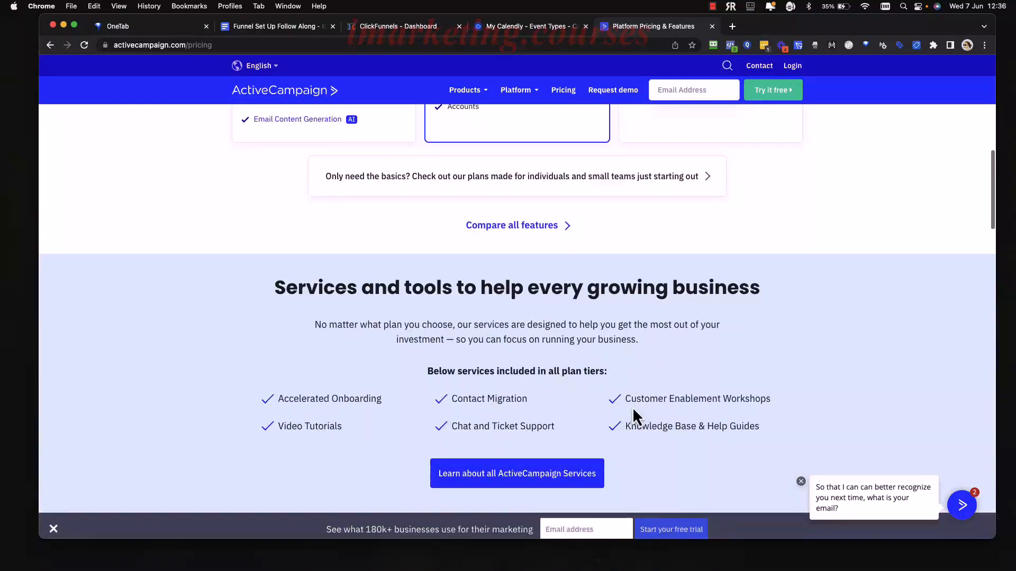
# Open the 'Compare all features' plan comparison and scroll through it.
pyautogui.click(523, 217)
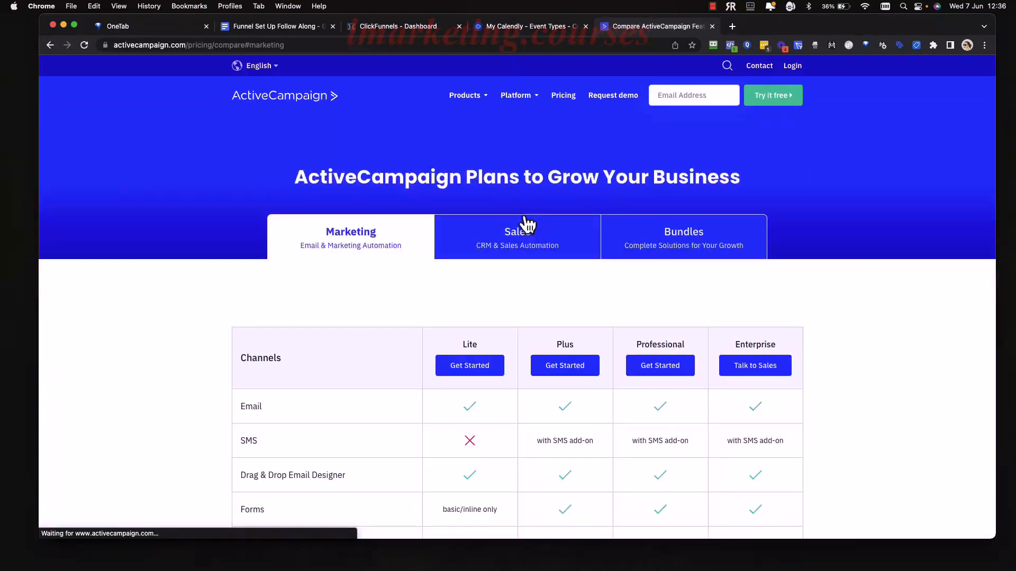
pyautogui.scroll(-3, 715, 285)
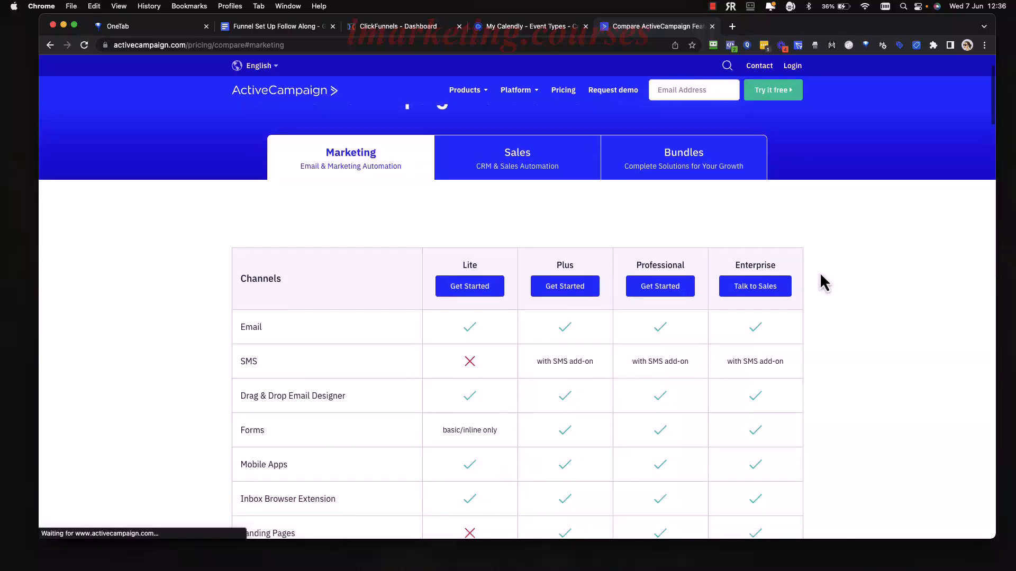
pyautogui.scroll(-3, 821, 275)
pyautogui.scroll(6, 821, 275)
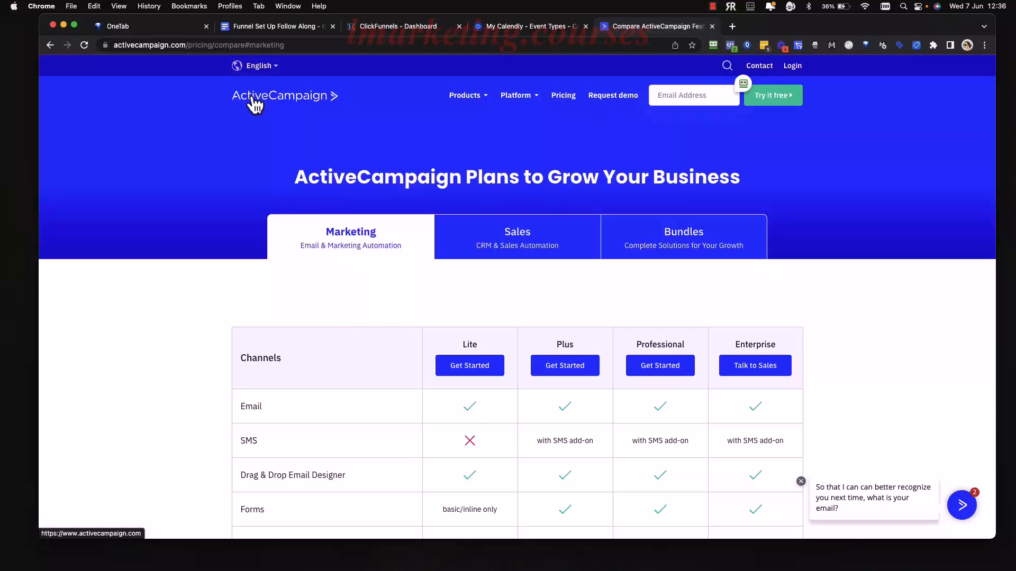
# Return to Pricing via the homepage and review the Channels, Automation, Campaigns and Add-ons tables.
pyautogui.click(271, 104)
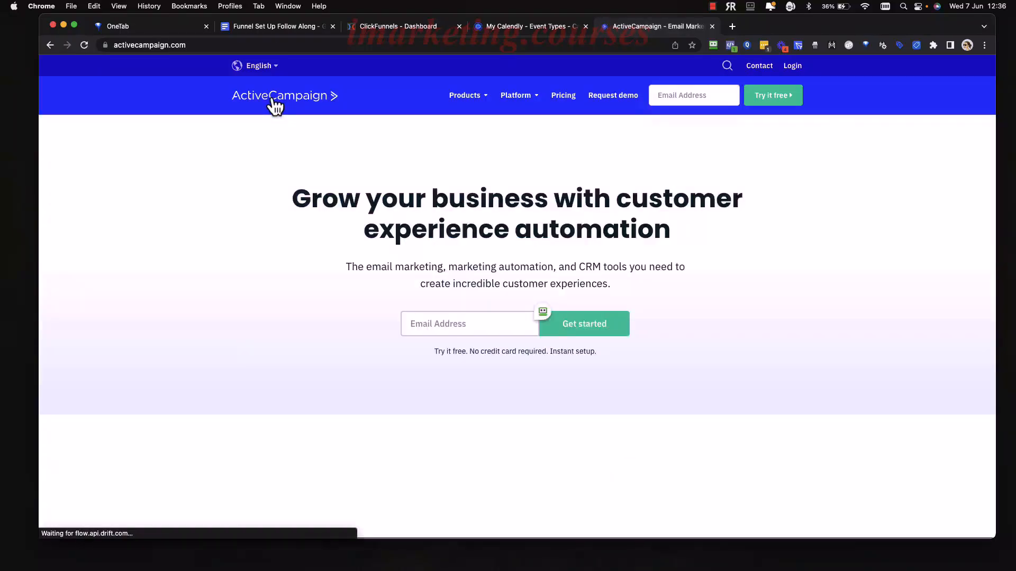
pyautogui.click(564, 97)
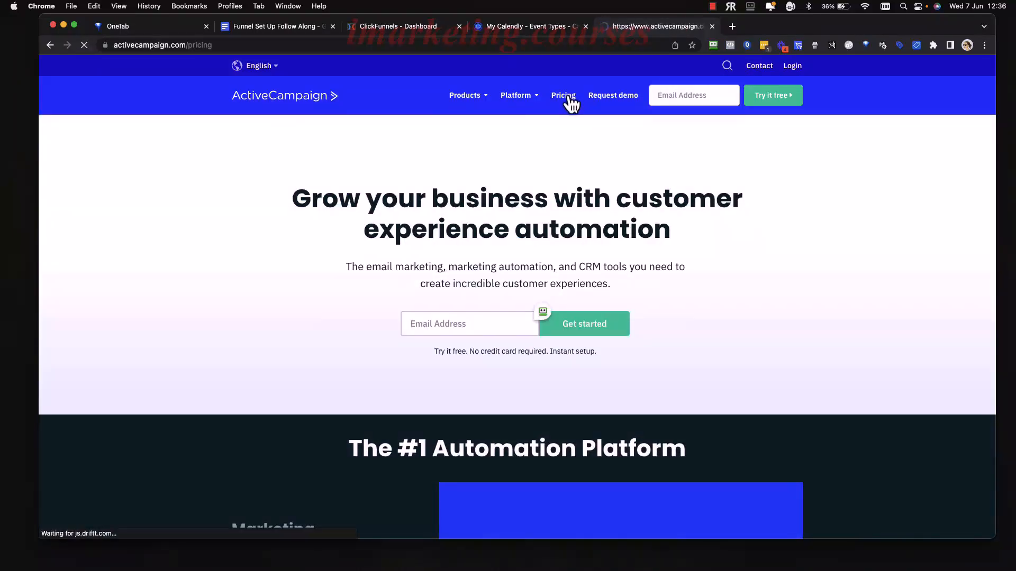
pyautogui.scroll(-2, 440, 242)
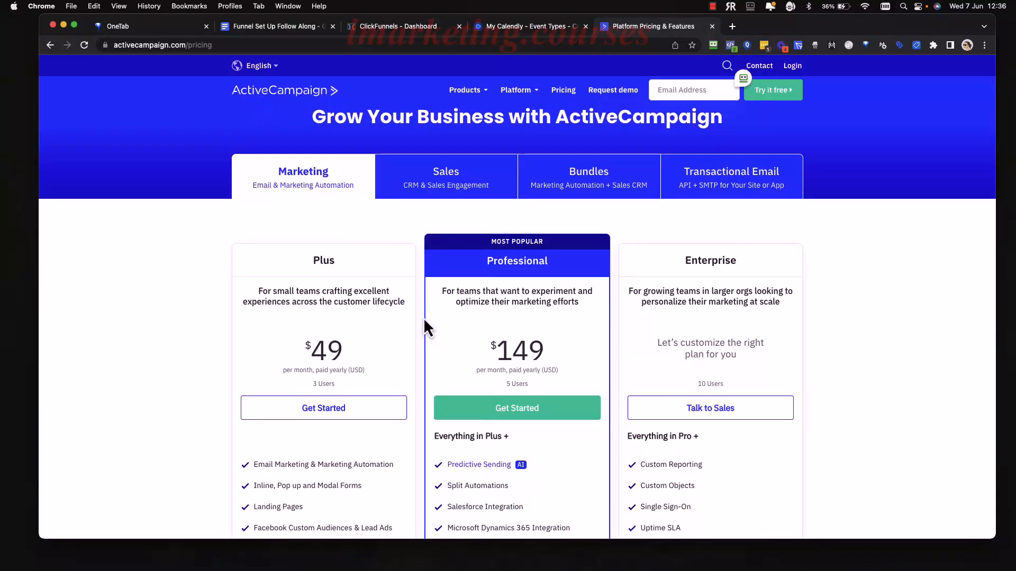
pyautogui.scroll(-8, 426, 328)
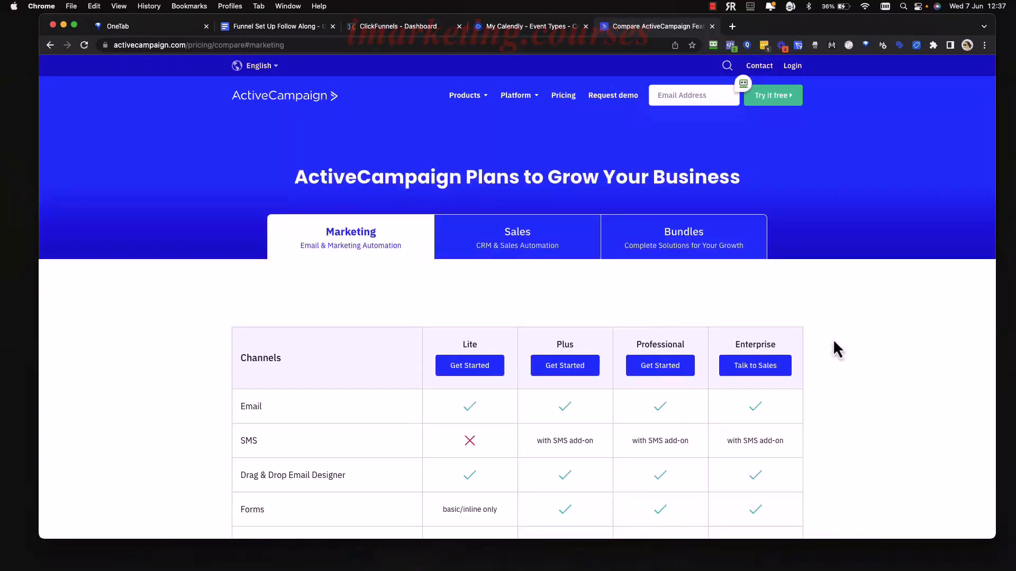
pyautogui.scroll(-3, 852, 346)
pyautogui.scroll(3, 852, 346)
pyautogui.scroll(-2, 923, 370)
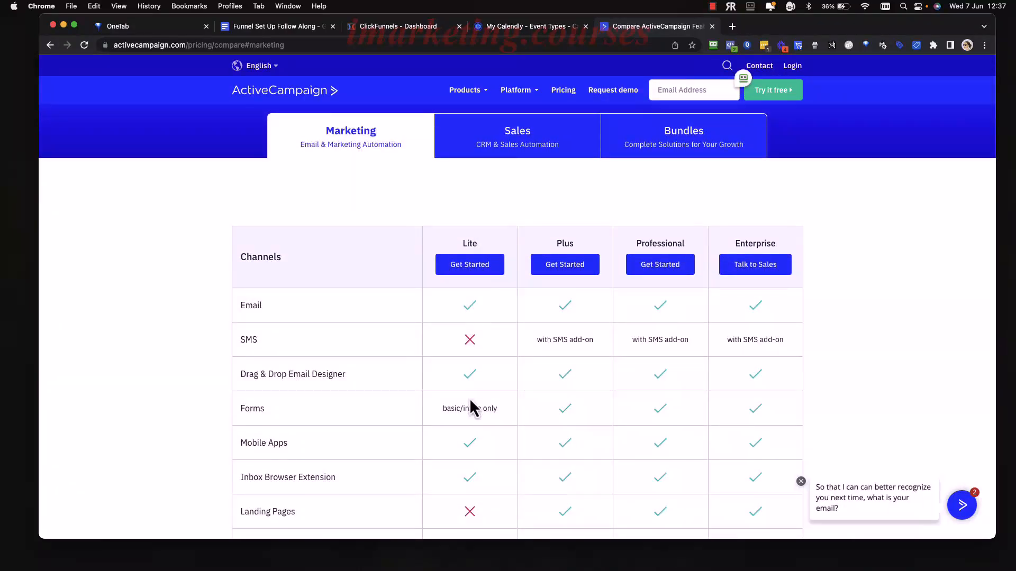
pyautogui.scroll(-9, 472, 423)
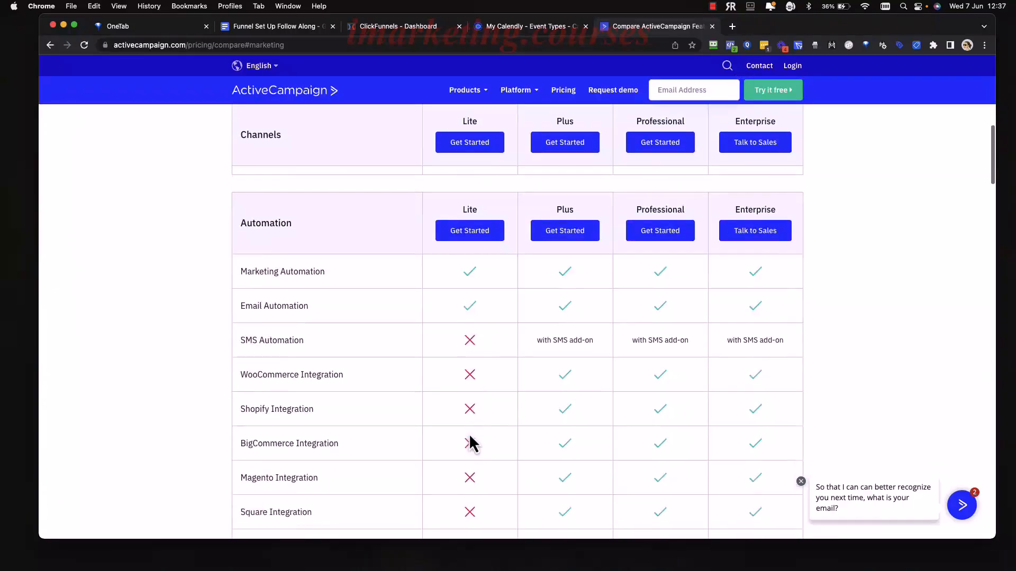
pyautogui.scroll(-17, 472, 444)
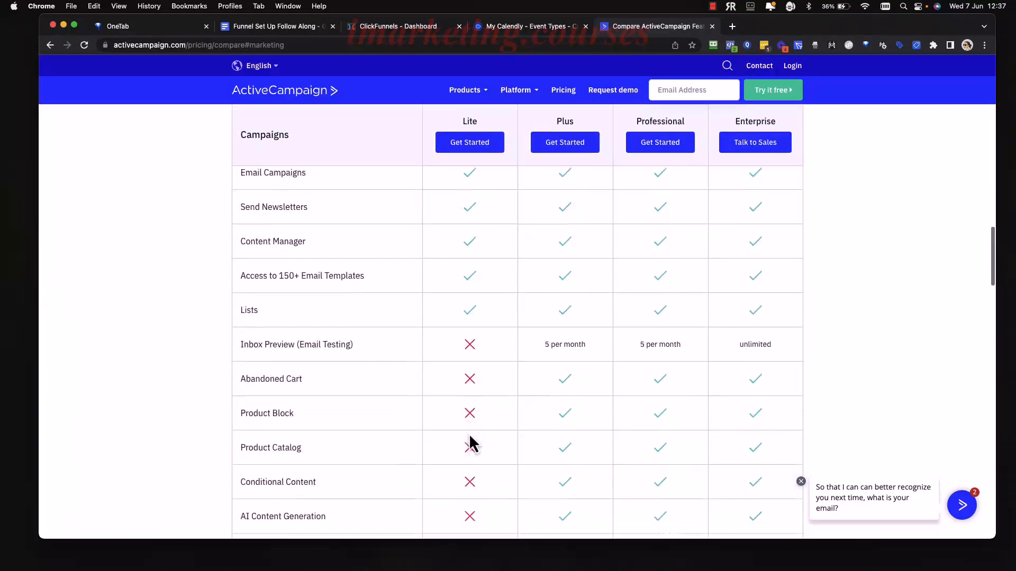
pyautogui.scroll(-20, 471, 443)
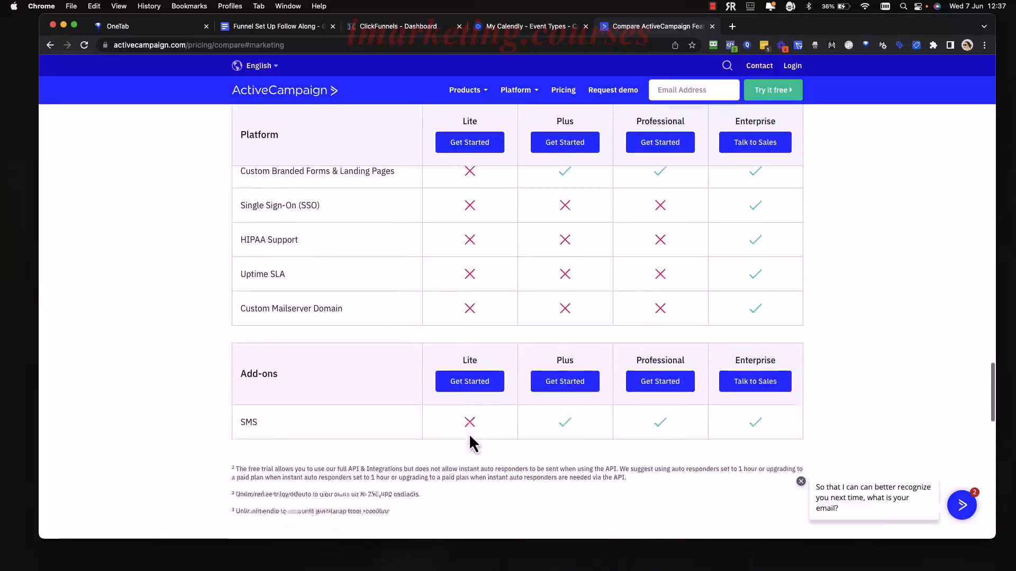
pyautogui.scroll(-6, 469, 435)
pyautogui.scroll(20, 469, 435)
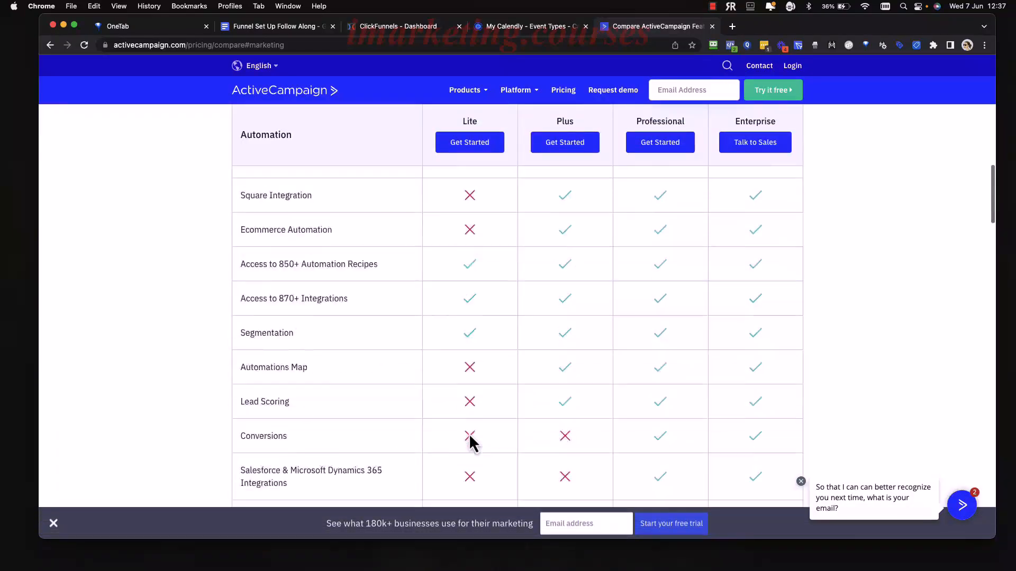
pyautogui.scroll(6, 472, 443)
# Start the Lite plan signup and review the plan customisation page.
pyautogui.click(475, 152)
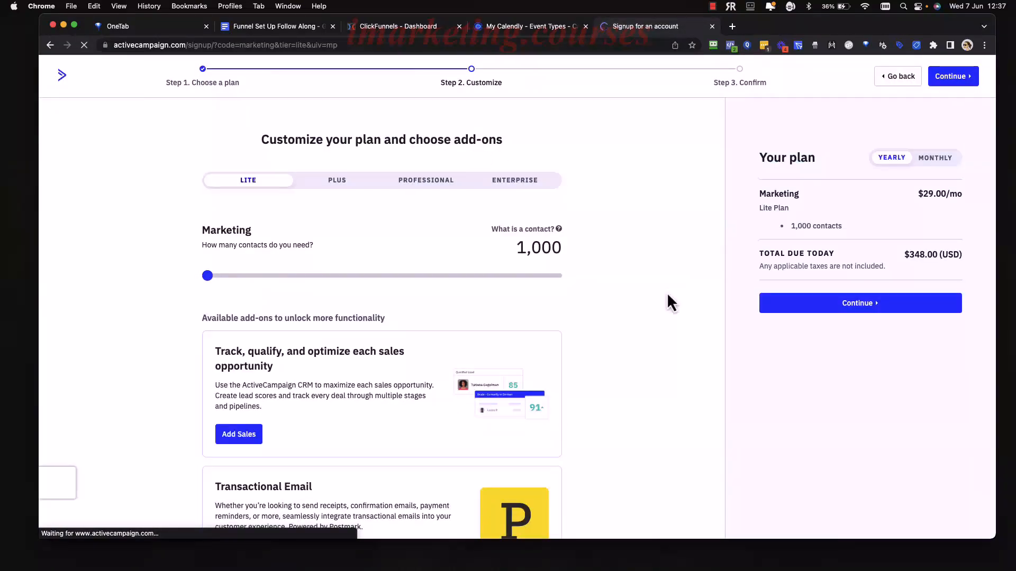
pyautogui.scroll(-1, 642, 316)
pyautogui.scroll(-1, 641, 315)
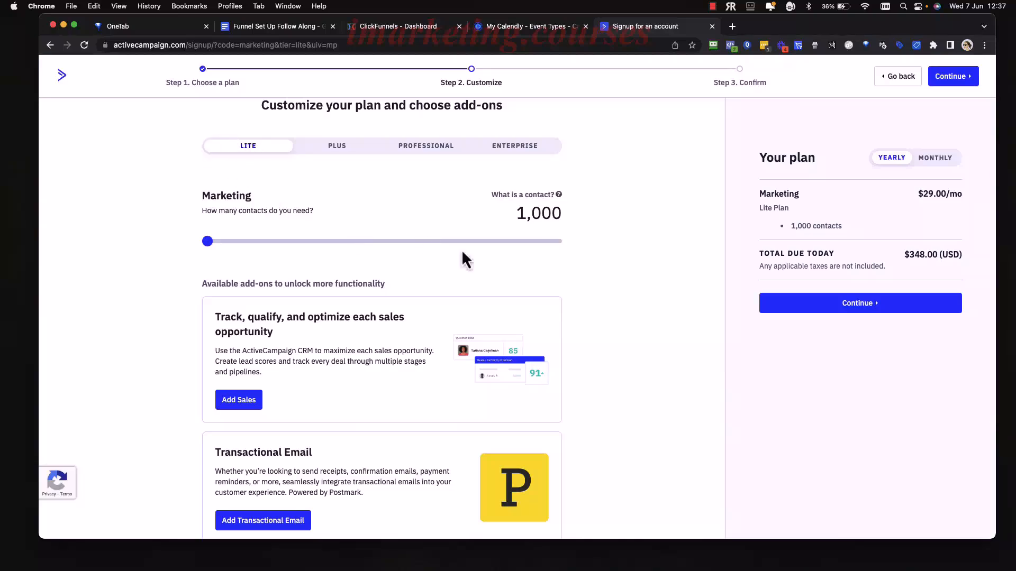
pyautogui.scroll(-5, 398, 476)
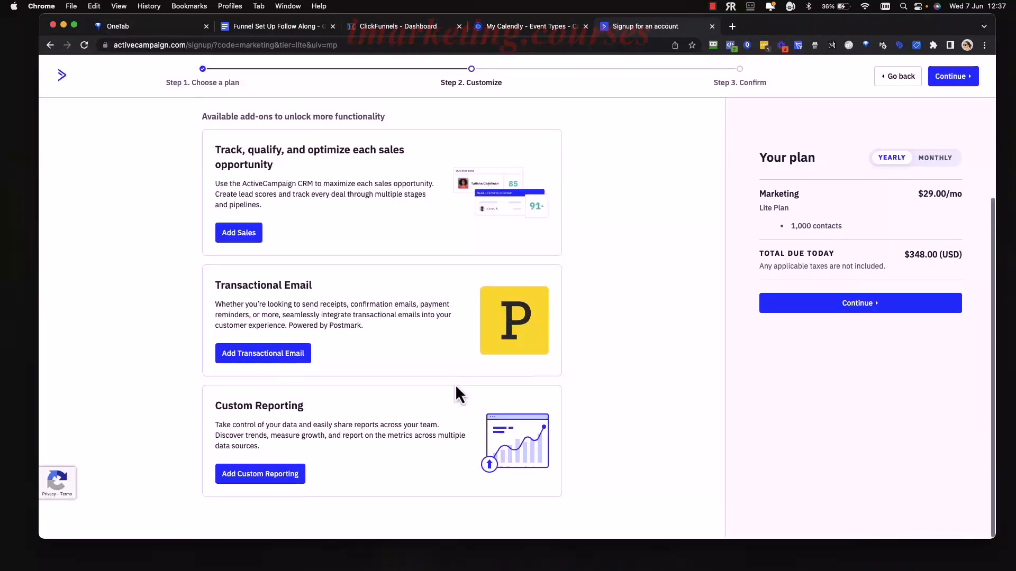
pyautogui.scroll(5, 456, 389)
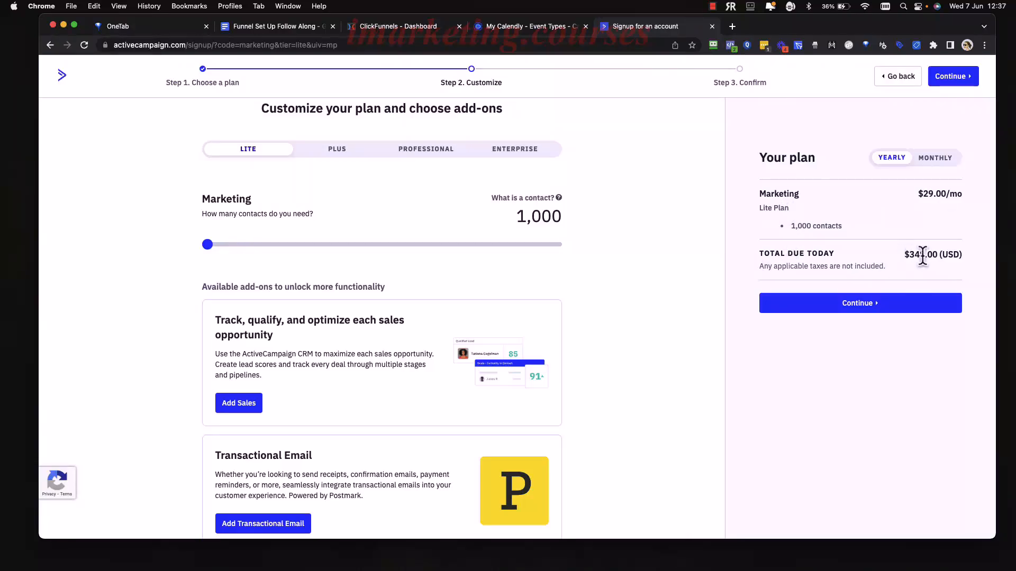
# Switch billing to Monthly and leave contacts at 1,000 for $39.00/mo.
pyautogui.click(935, 158)
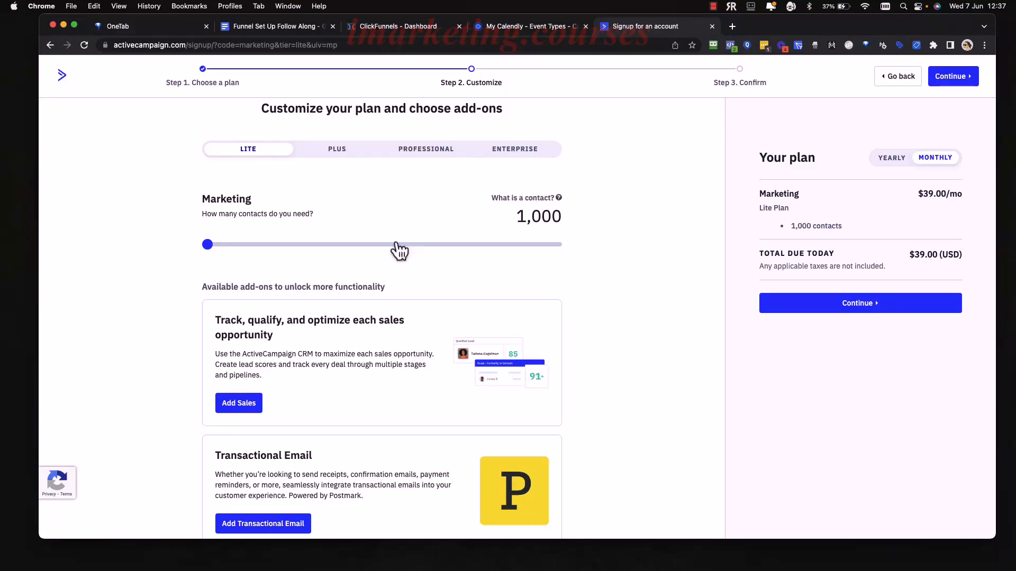
pyautogui.moveTo(207, 244)
pyautogui.mouseDown()
pyautogui.moveTo(392, 240)
pyautogui.moveTo(212, 258)
pyautogui.mouseUp()
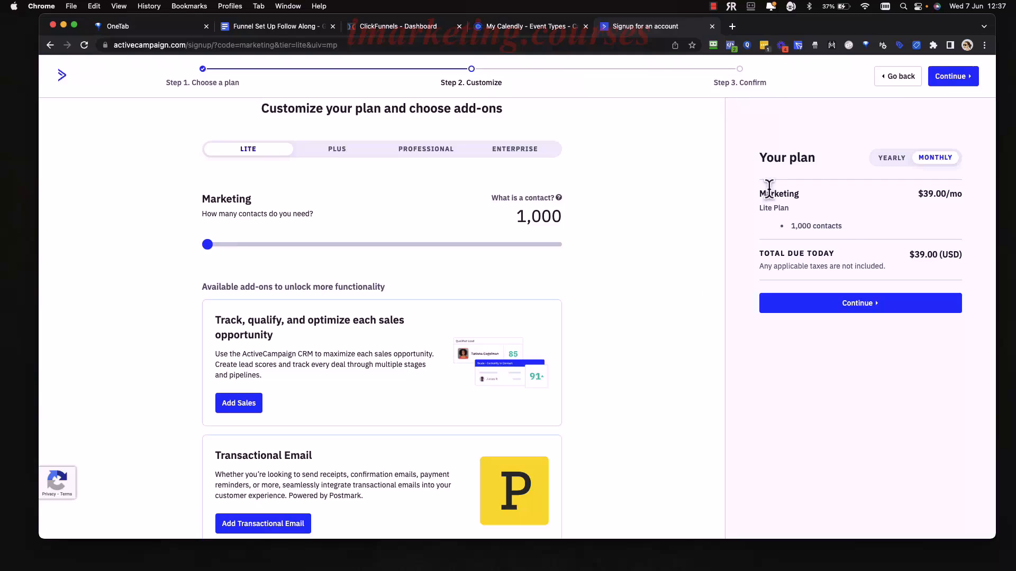
pyautogui.scroll(2, 634, 245)
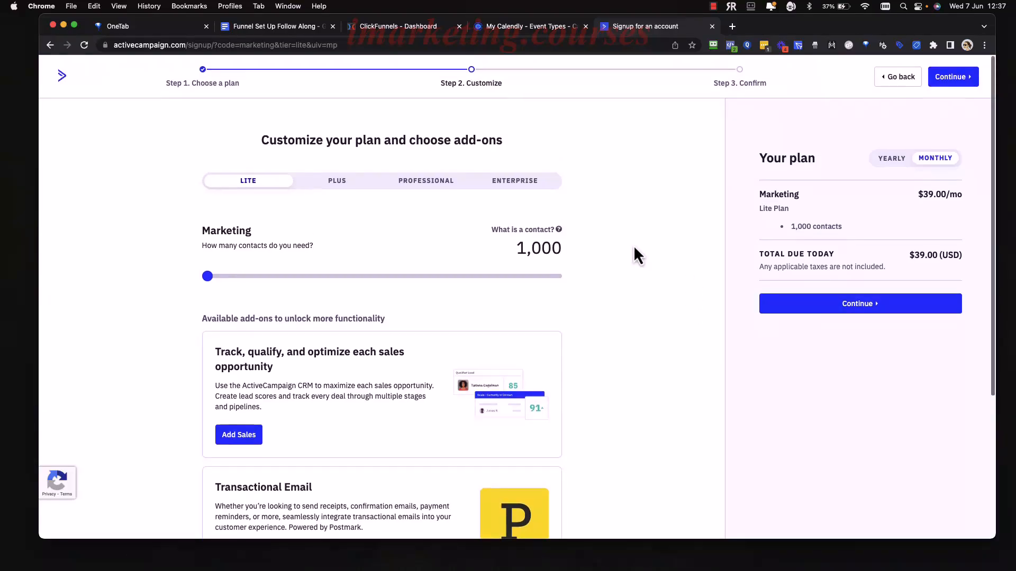
# Continue to Step 3 Confirm and enter the owner's full name and e-mail address.
pyautogui.click(860, 307)
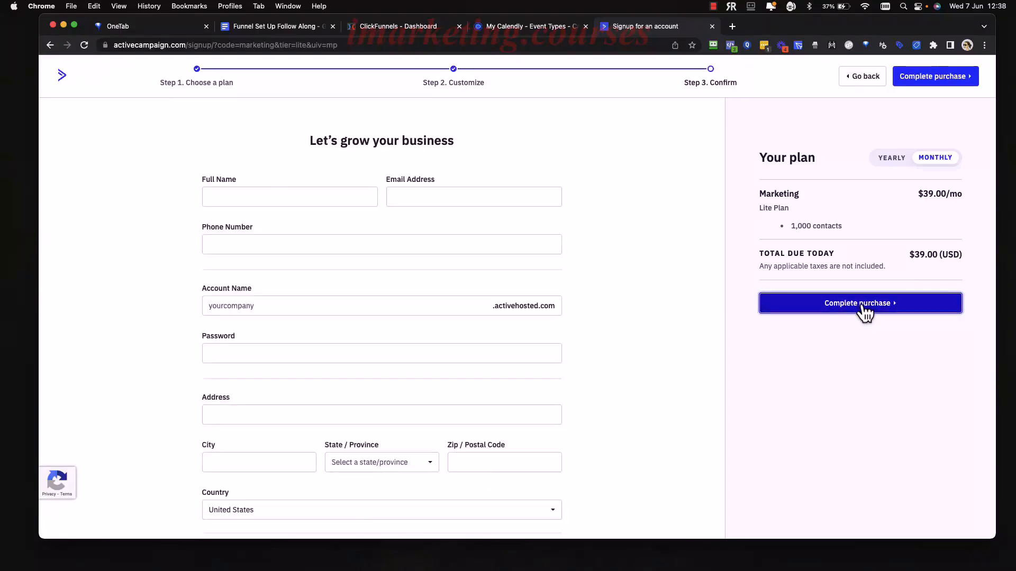
pyautogui.scroll(-5, 508, 307)
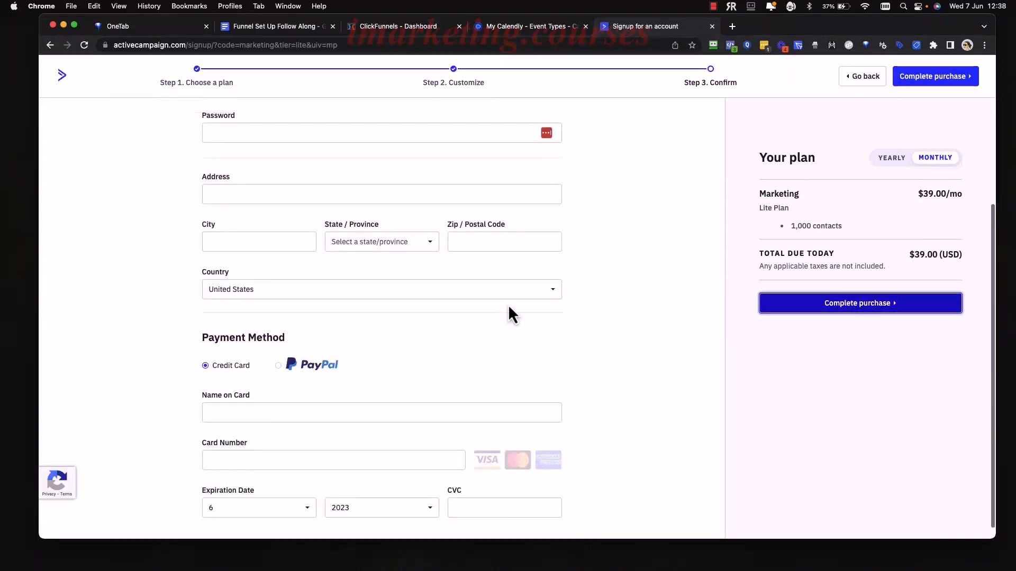
pyautogui.scroll(5, 508, 306)
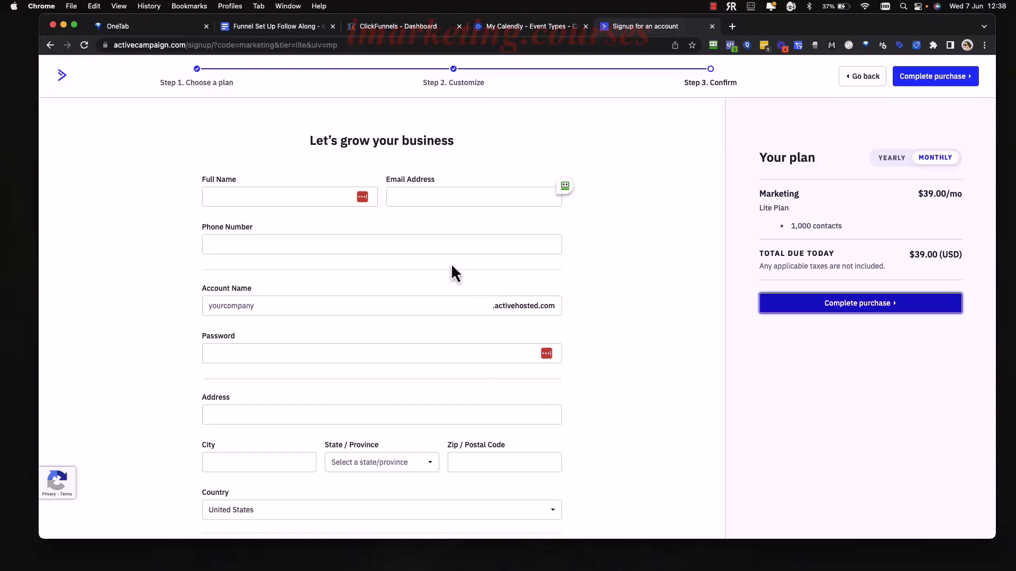
pyautogui.click(311, 201)
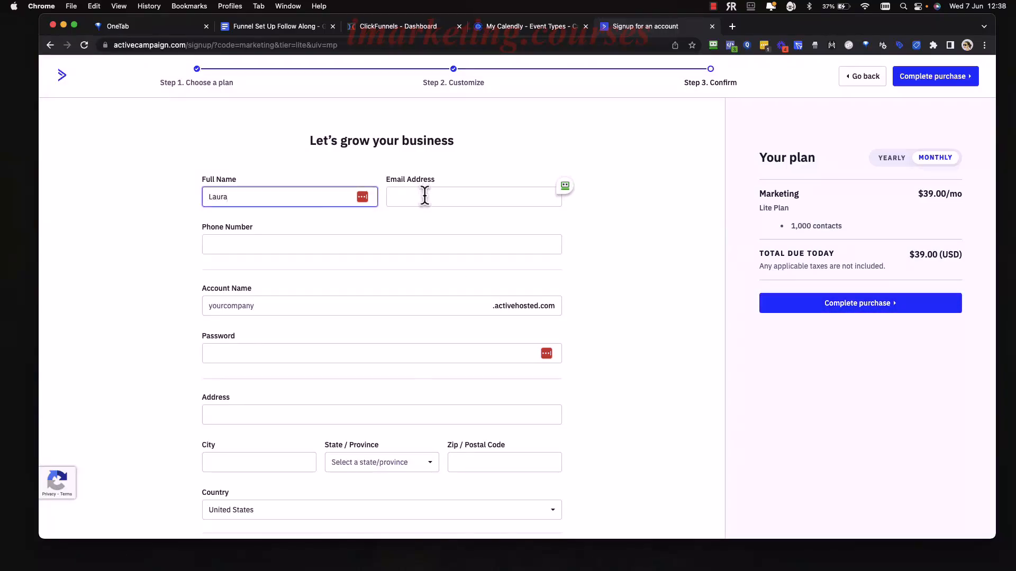
pyautogui.click(452, 202)
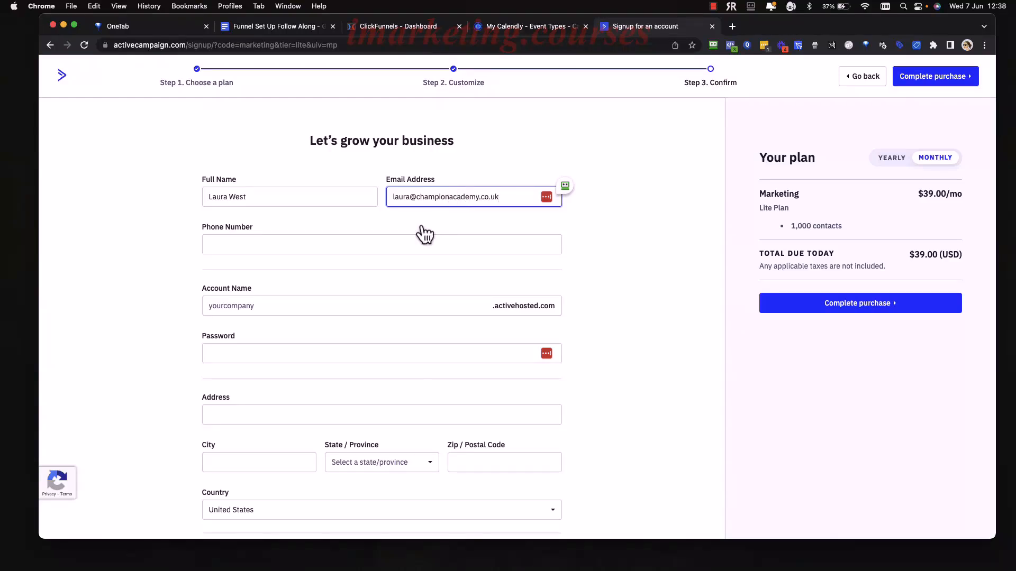
pyautogui.click(413, 244)
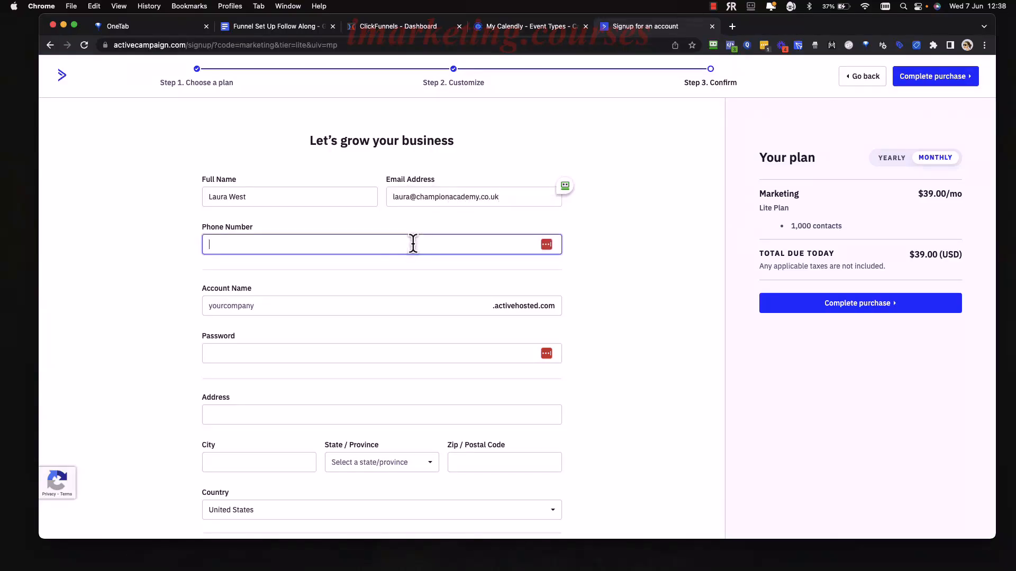
# Enter an available lowercase account name and an account password.
pyautogui.click(366, 305)
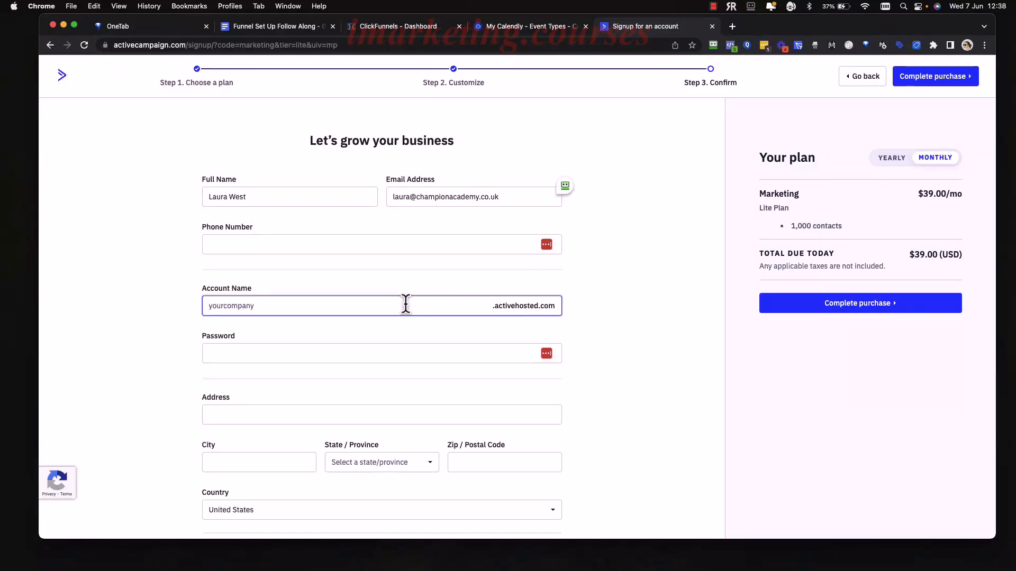
pyautogui.write('COA')
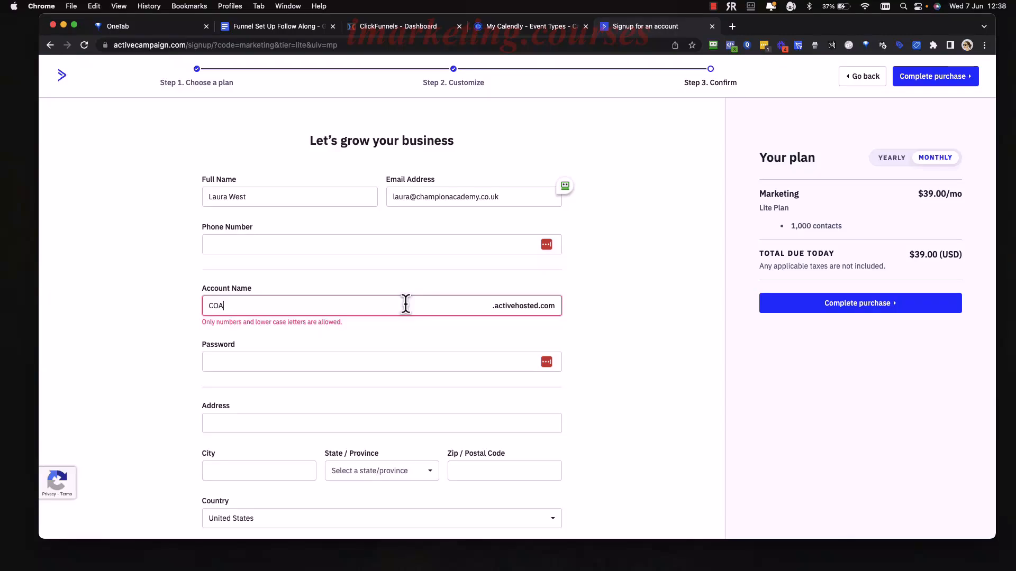
pyautogui.press('BackSpace')
pyautogui.press('BackSpace')
pyautogui.write('coa')
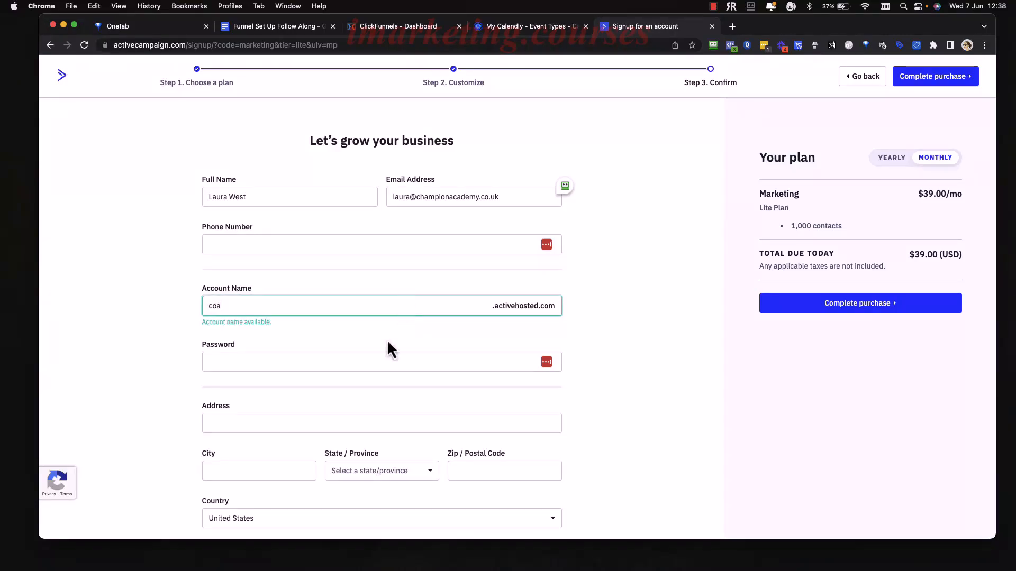
pyautogui.click(358, 365)
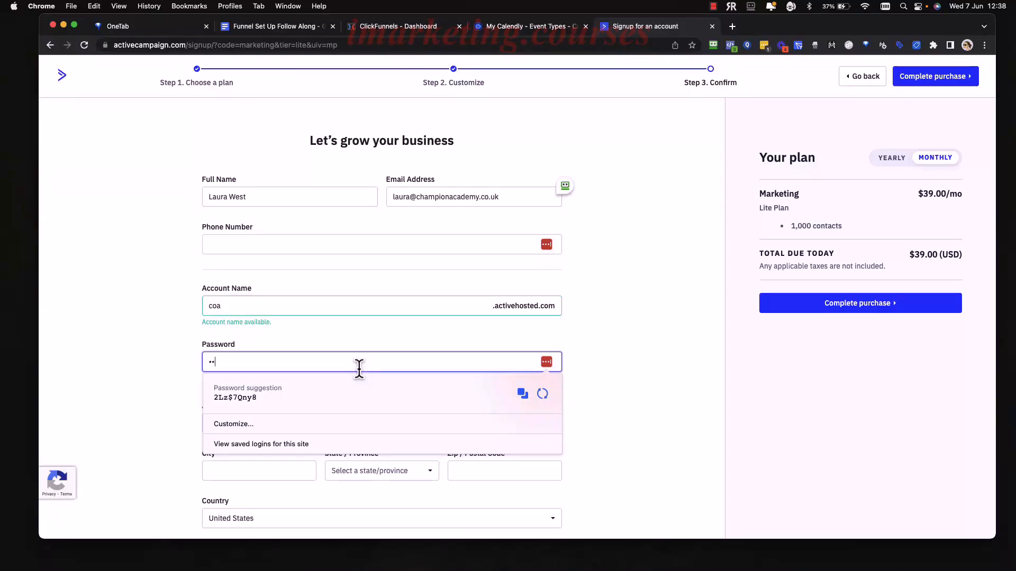
pyautogui.write('•••••••')
pyautogui.click(592, 367)
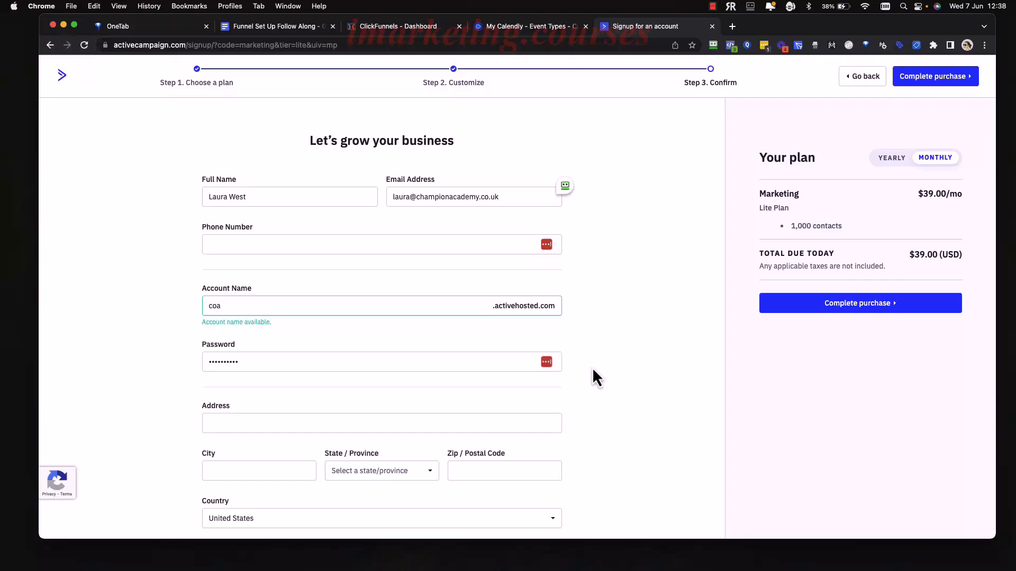
# Fill in the street address and review the rest of the form.
pyautogui.scroll(-3, 582, 375)
pyautogui.scroll(-1, 414, 318)
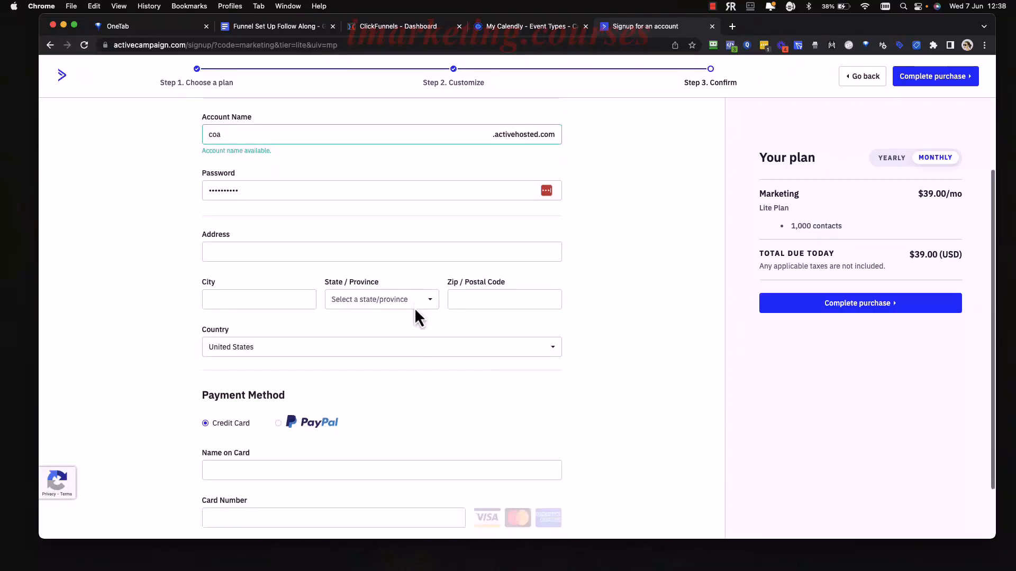
pyautogui.click(295, 247)
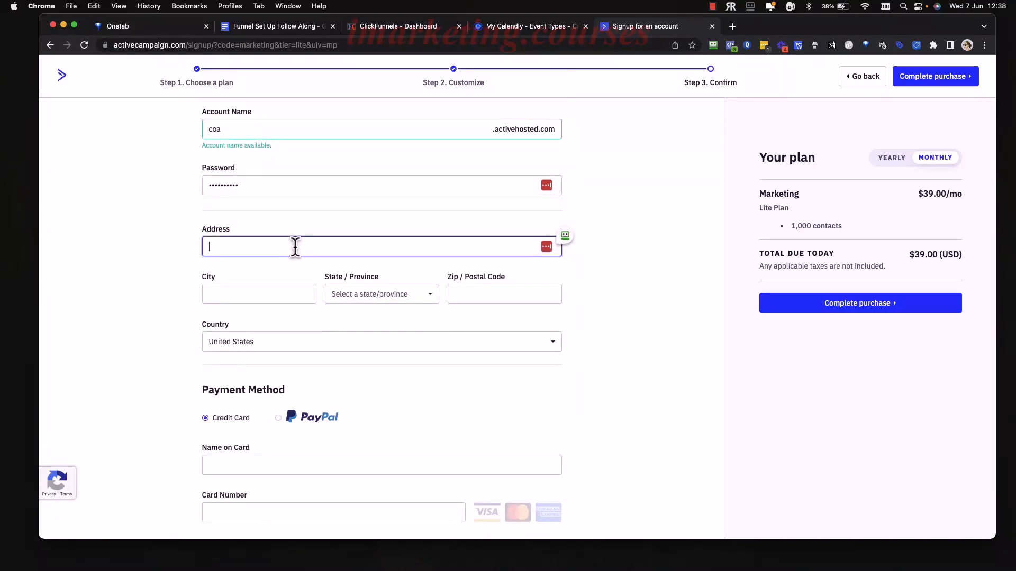
pyautogui.click(240, 291)
pyautogui.scroll(-1, 263, 339)
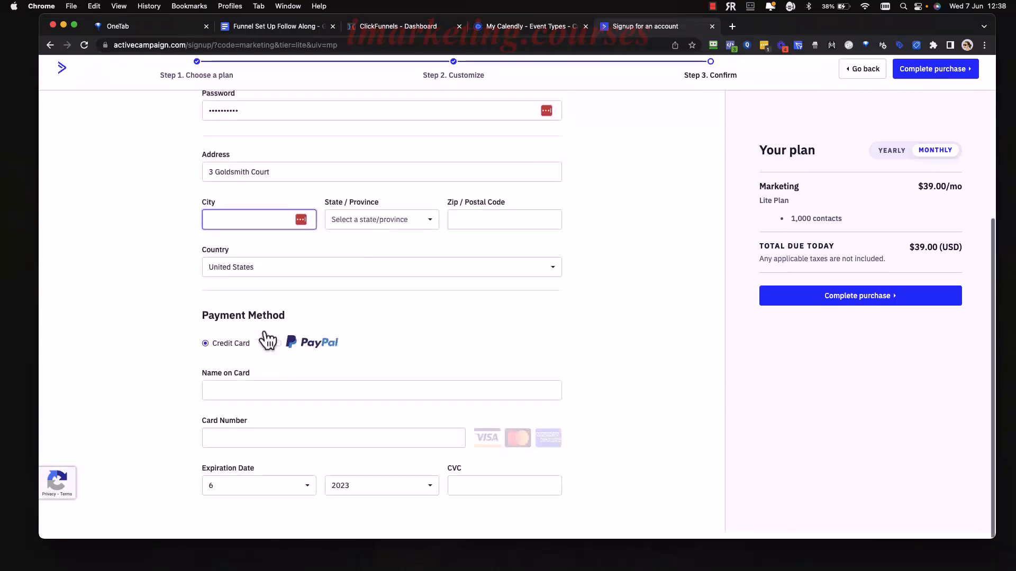
pyautogui.scroll(4, 529, 393)
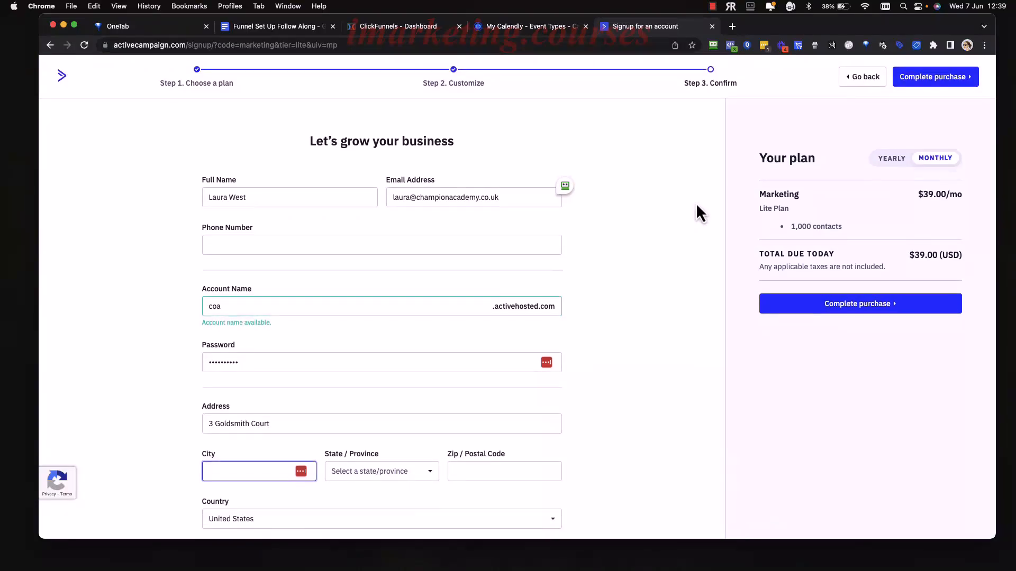
pyautogui.scroll(-5, 681, 250)
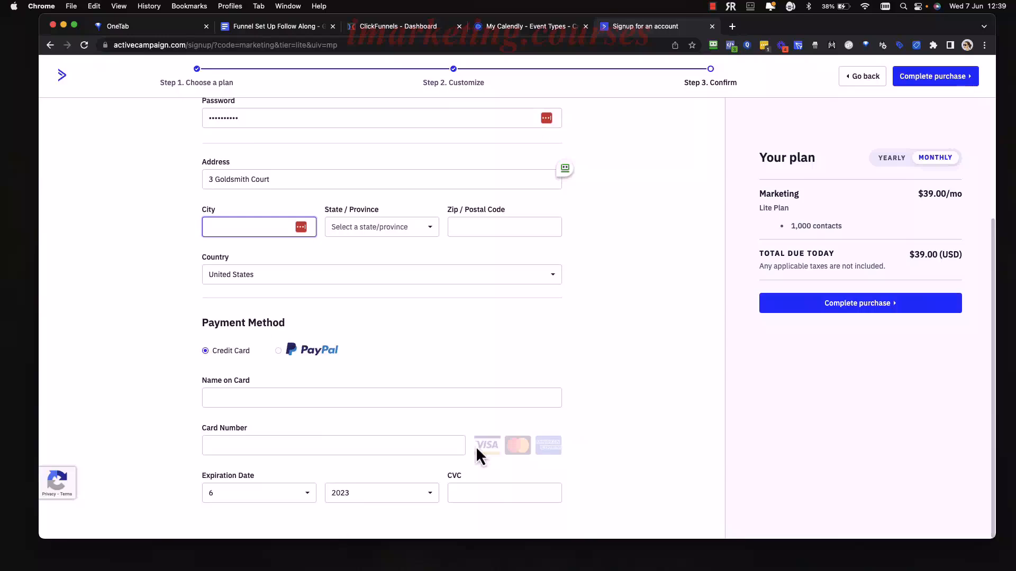
pyautogui.scroll(5, 708, 296)
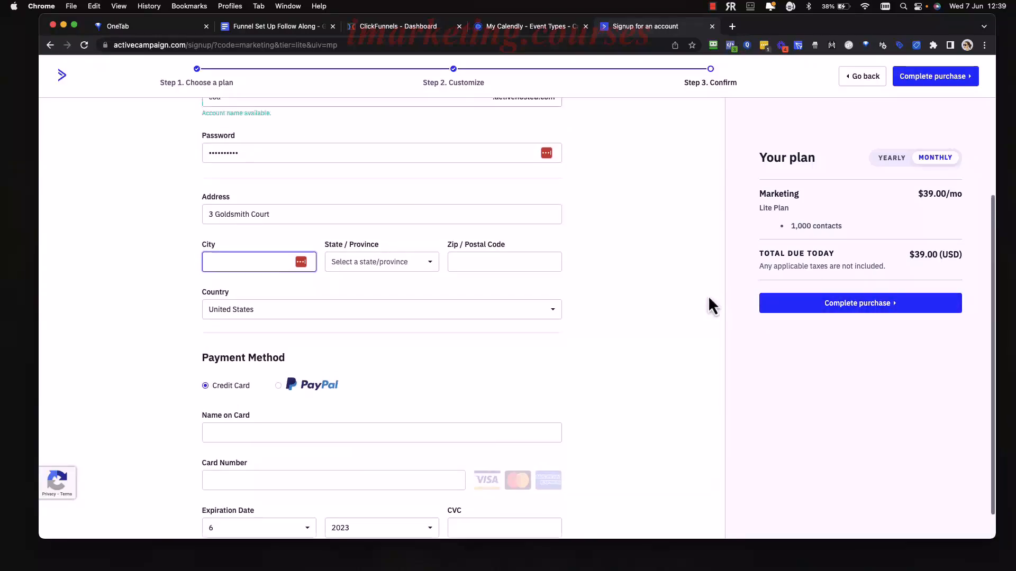
# Abandon the paid signup, dismiss the password manager prompts and return to the homepage.
pyautogui.click(859, 78)
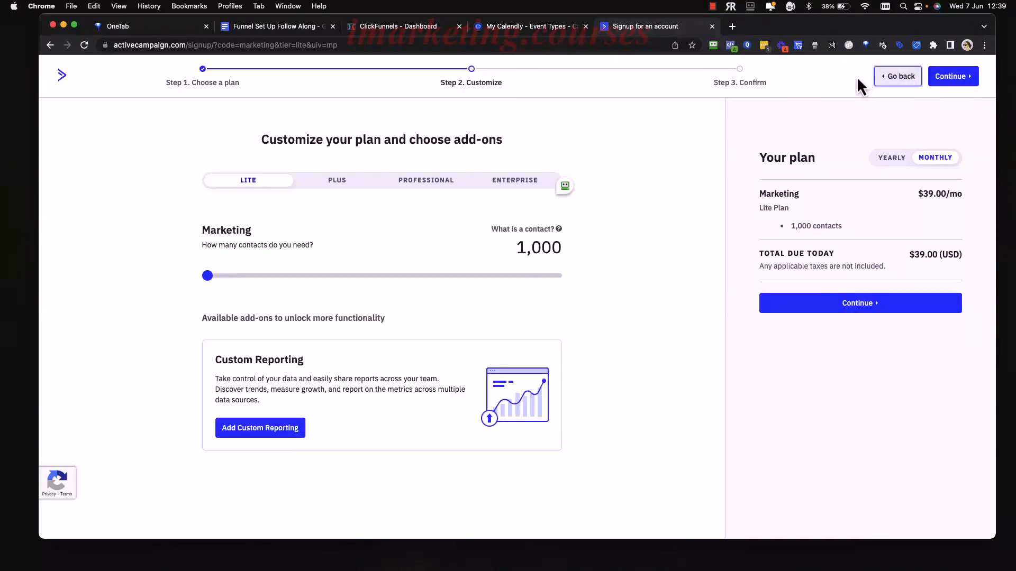
pyautogui.click(889, 154)
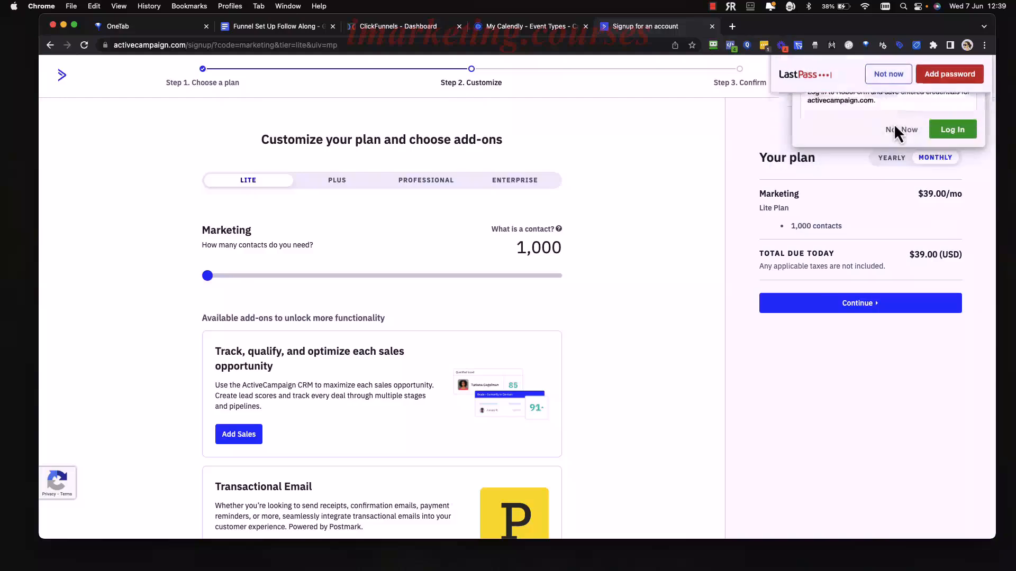
pyautogui.click(901, 130)
pyautogui.click(902, 78)
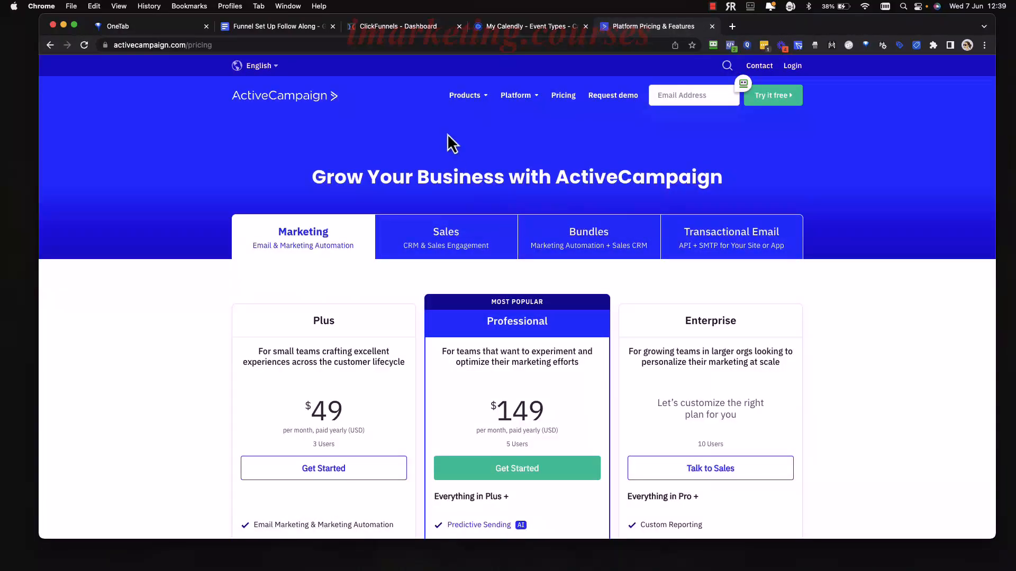
pyautogui.click(298, 99)
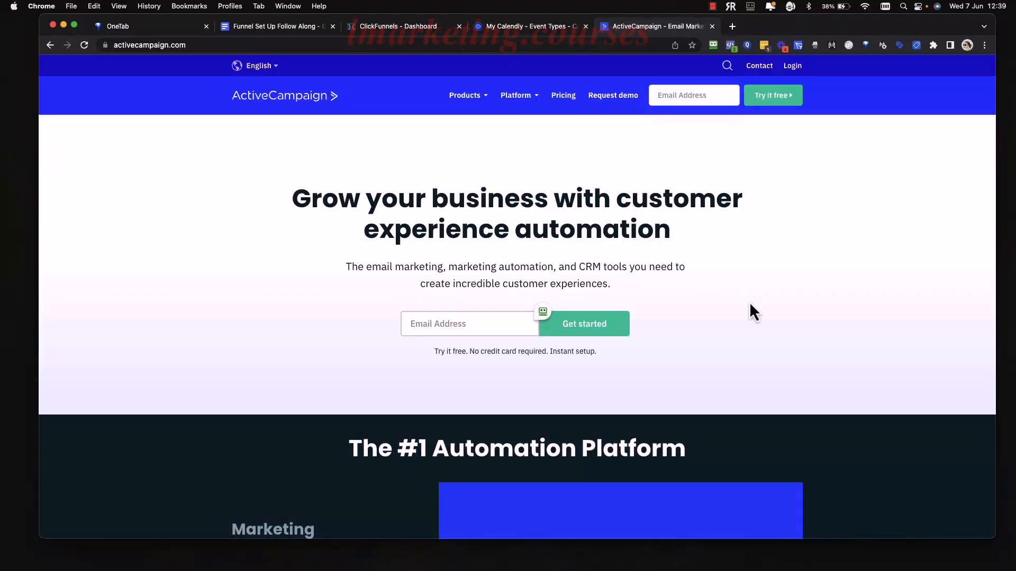
# Enter the business e-mail address in the homepage free-trial box.
pyautogui.scroll(-6, 755, 343)
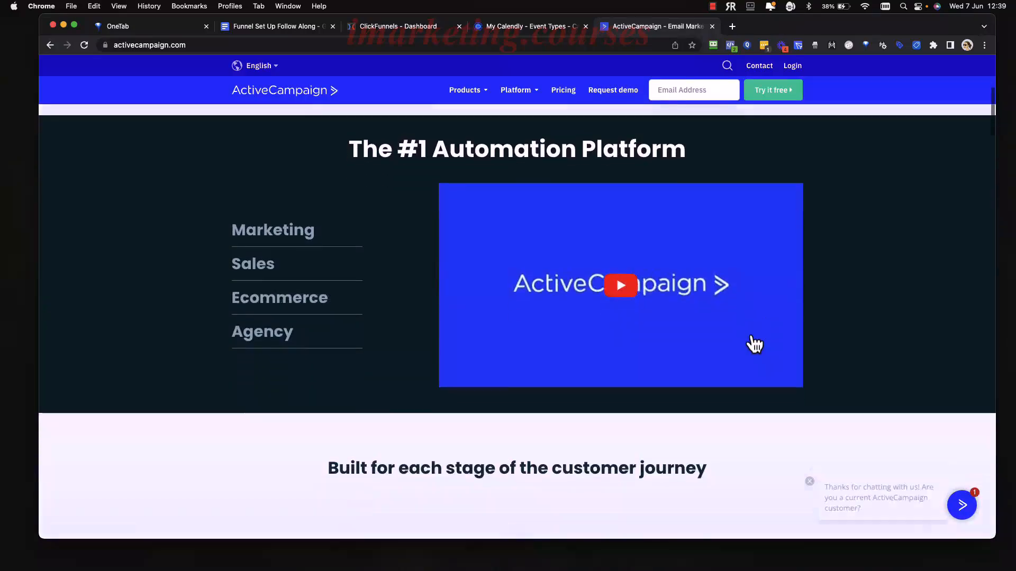
pyautogui.scroll(6, 755, 344)
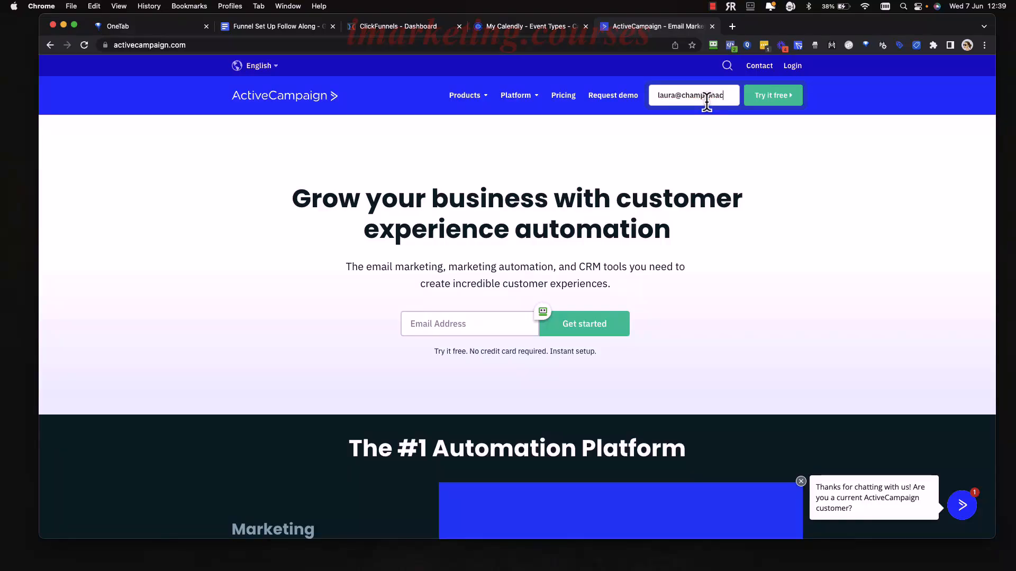
pyautogui.write('ademy.c.uk')
pyautogui.press('BackSpace')
pyautogui.press('BackSpace')
pyautogui.press('BackSpace')
# Start the free trial and enter the owner's full name and phone number.
pyautogui.write('o.uk')
pyautogui.click(789, 97)
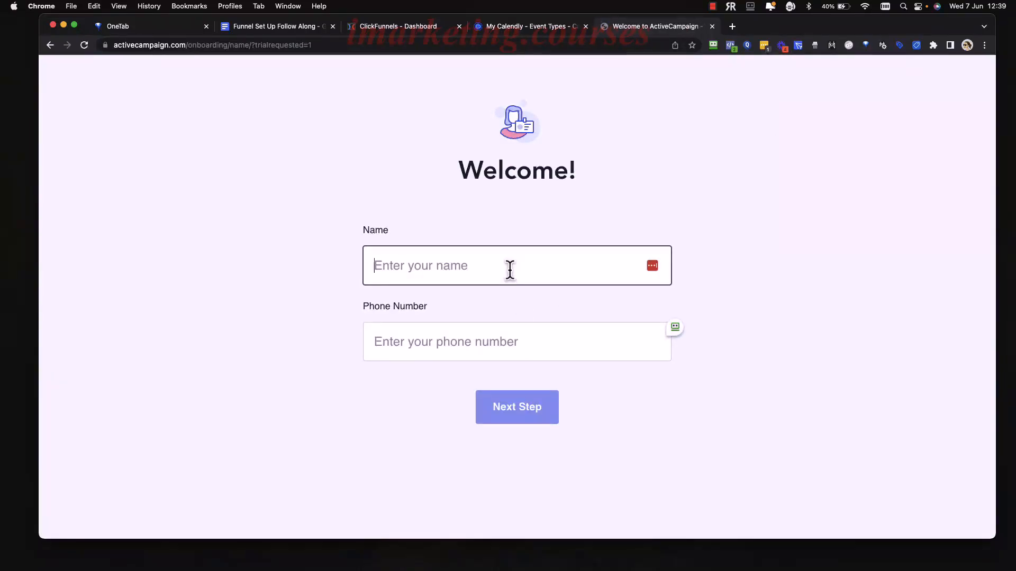
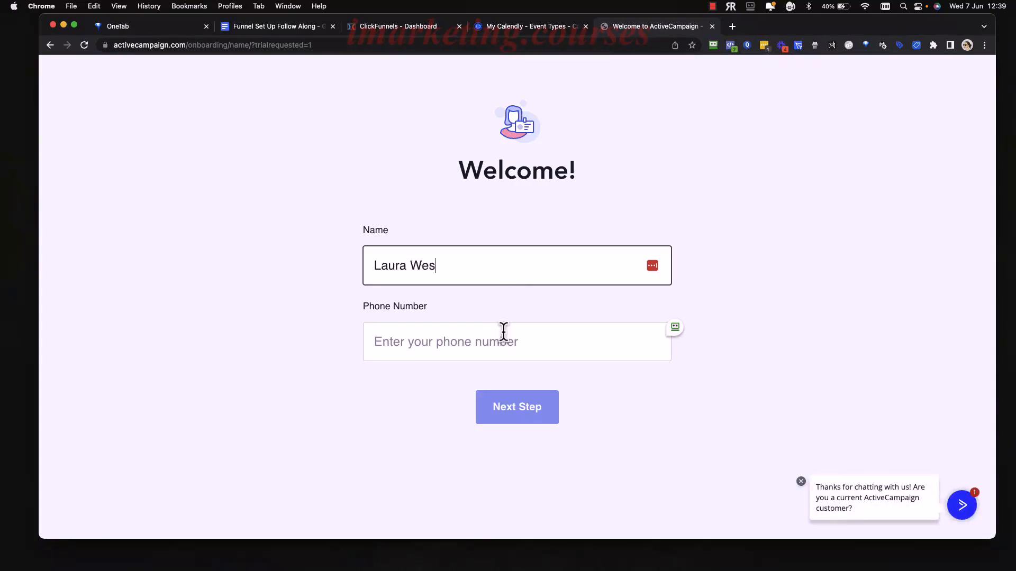
pyautogui.click(481, 347)
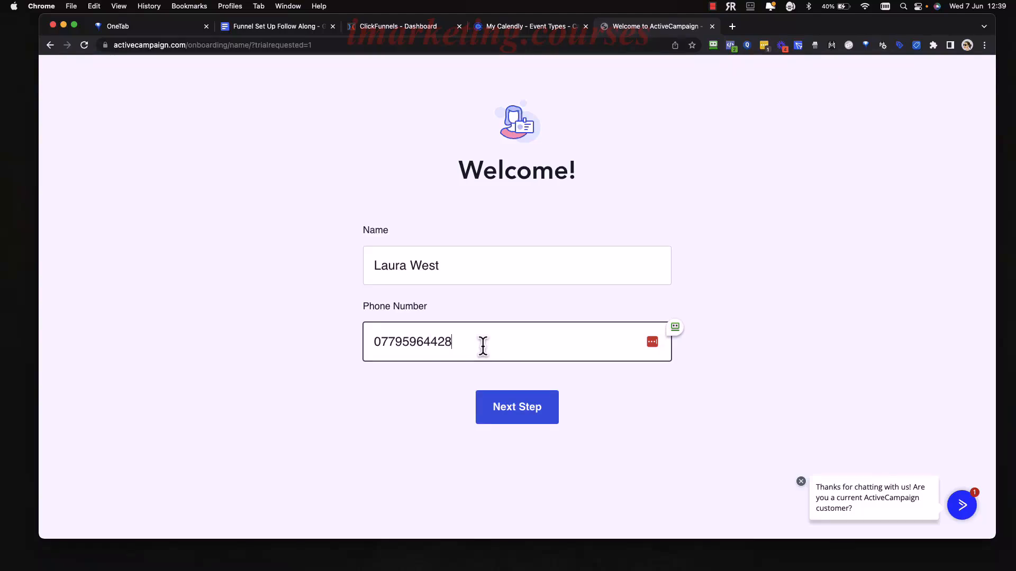
pyautogui.click(501, 415)
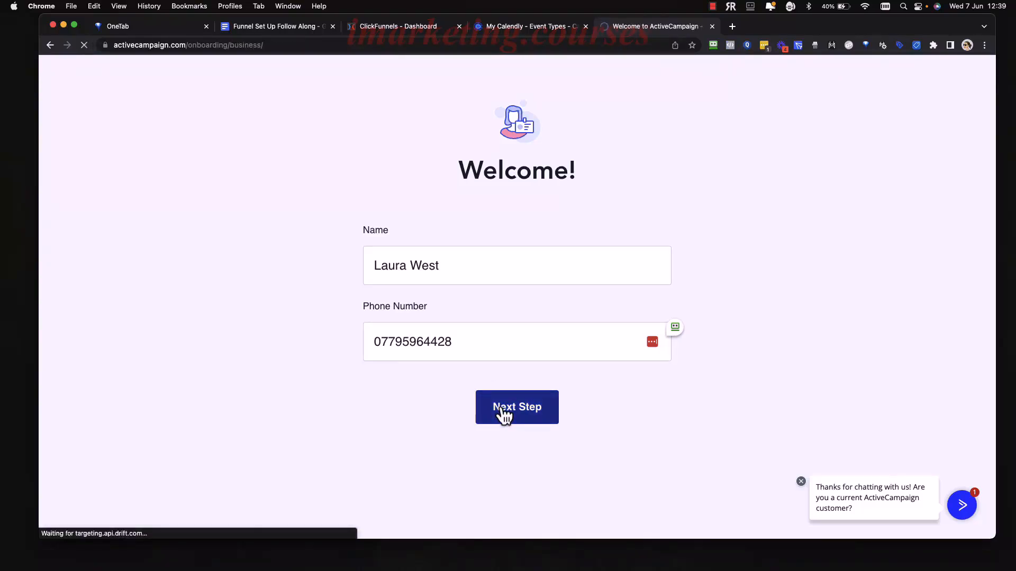
# Choose < 500 contacts, 1 employee and Online Training / Education, then continue.
pyautogui.click(573, 280)
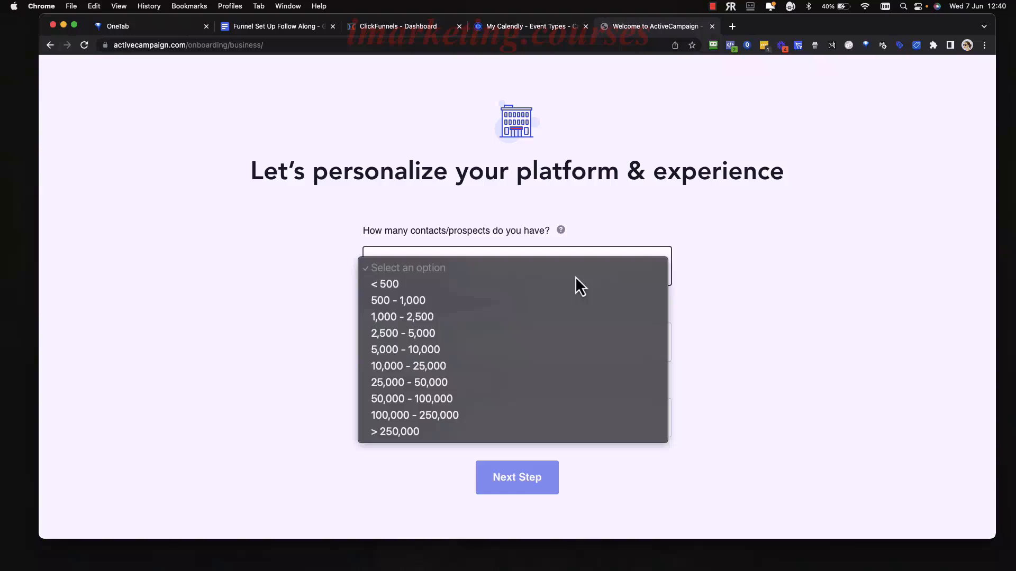
pyautogui.click(531, 286)
pyautogui.scroll(-1, 559, 304)
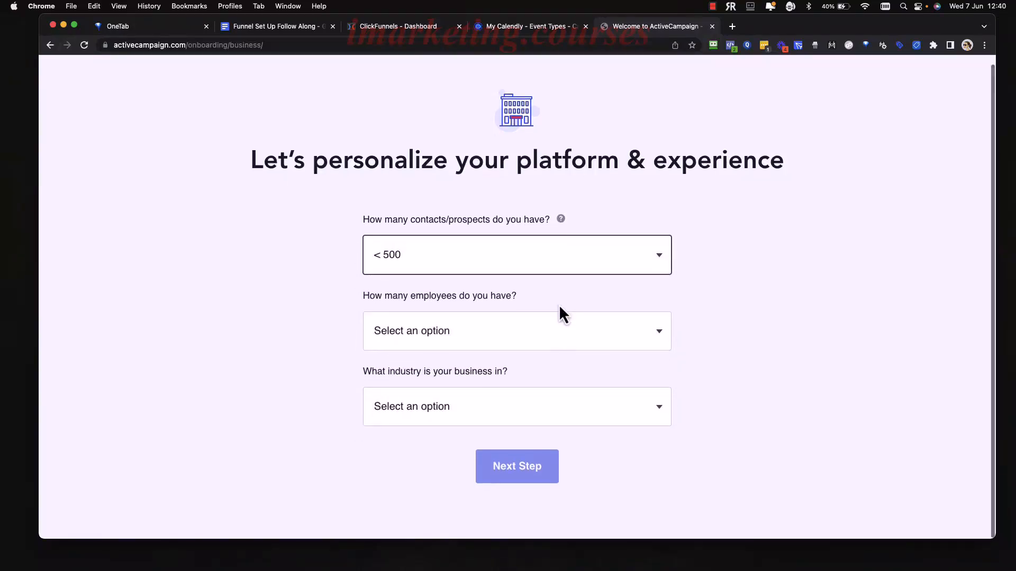
pyautogui.click(541, 342)
pyautogui.click(528, 351)
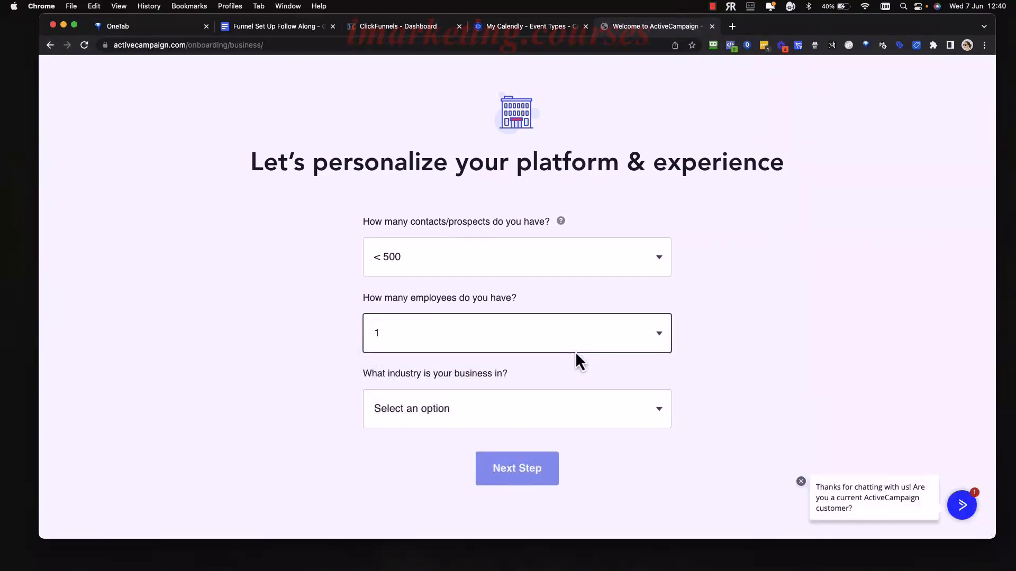
pyautogui.click(538, 423)
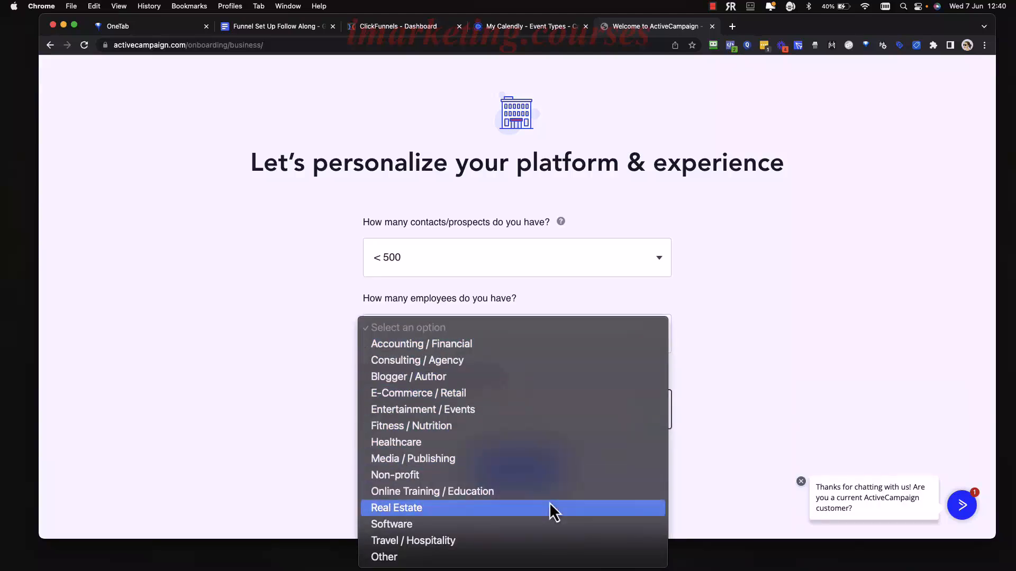
pyautogui.click(537, 491)
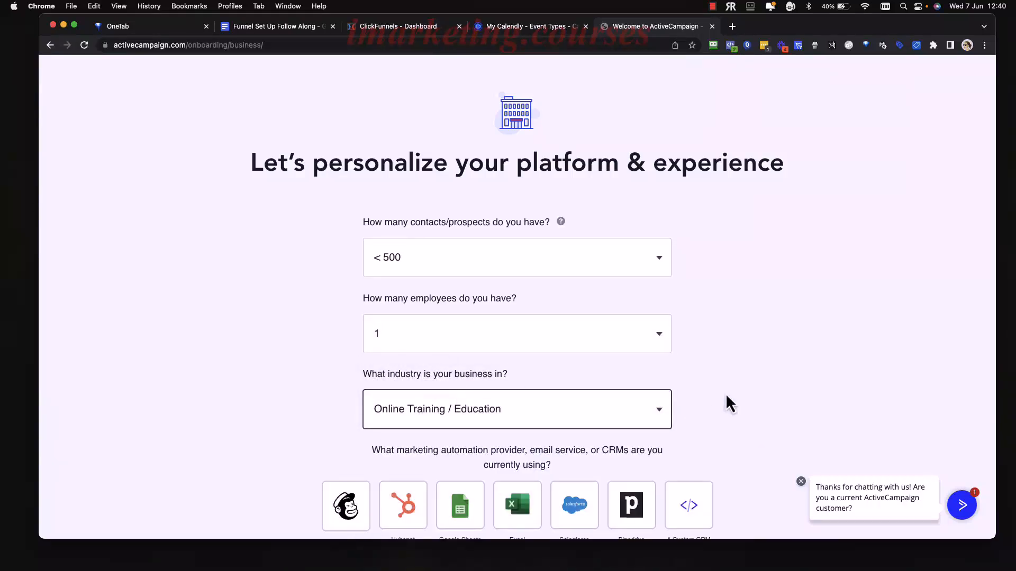
pyautogui.scroll(-3, 729, 405)
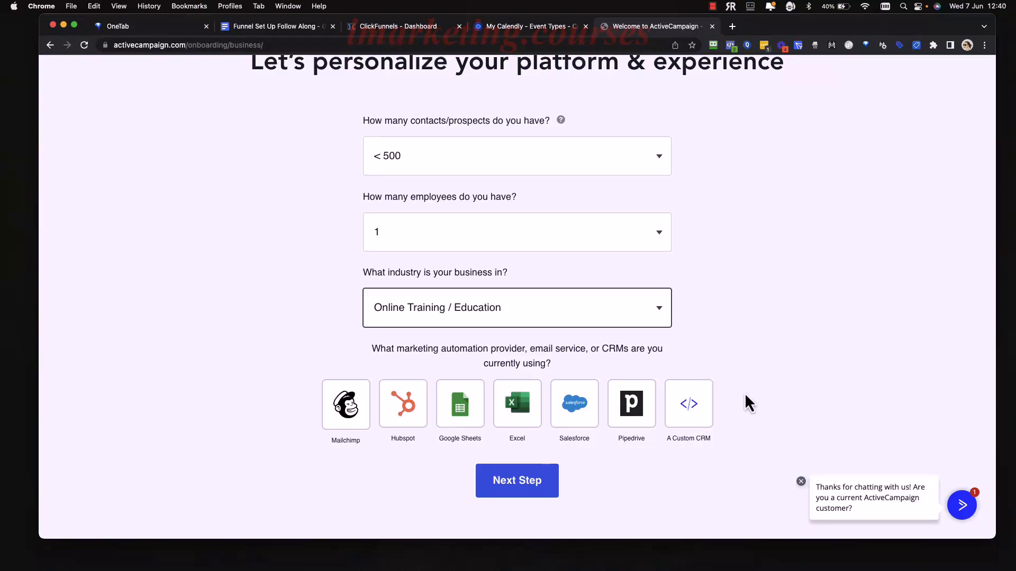
pyautogui.scroll(-1, 744, 393)
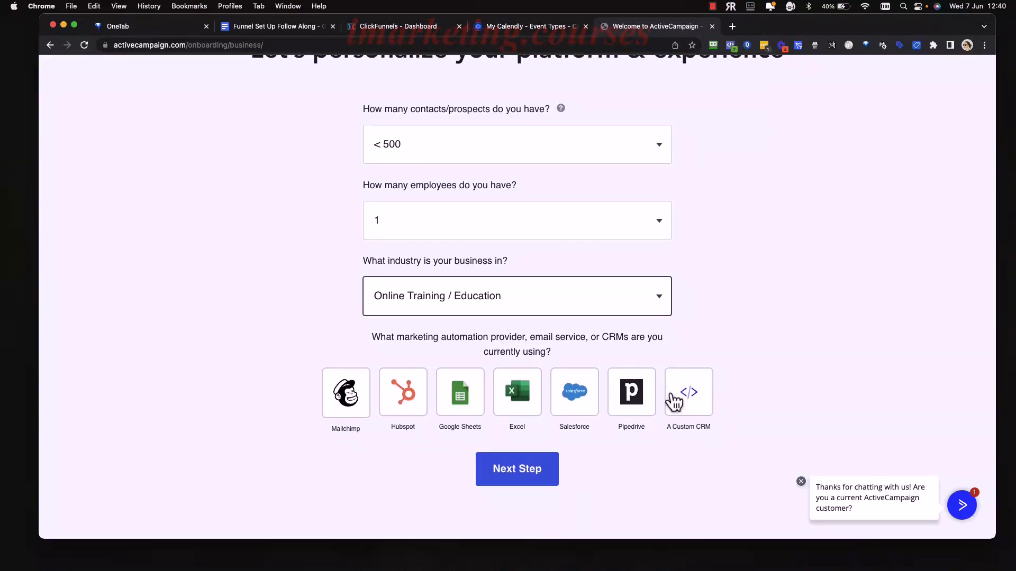
pyautogui.click(535, 478)
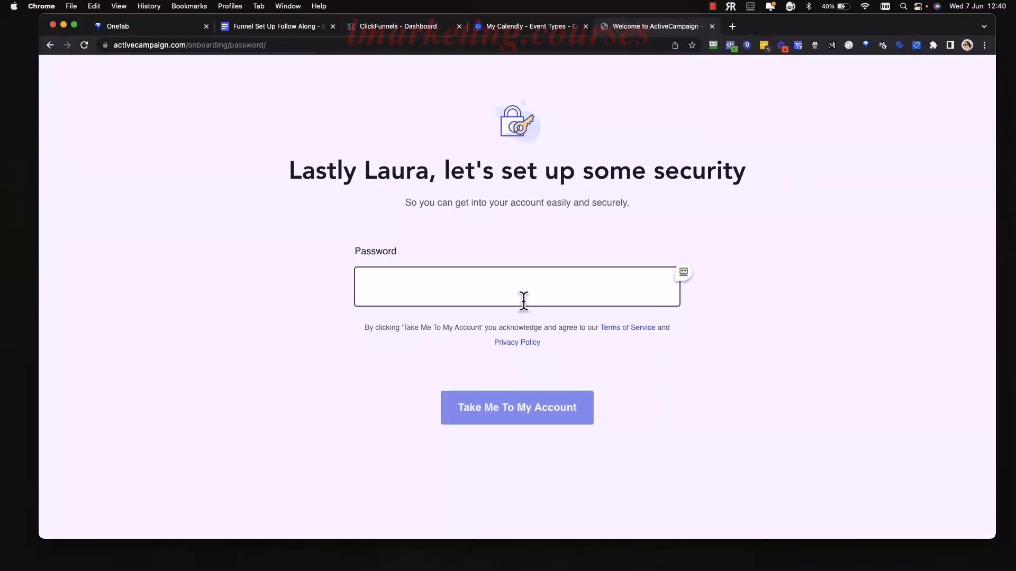
# Set an account password, enter the account and dismiss the password-saver prompt.
pyautogui.write('•••••••')
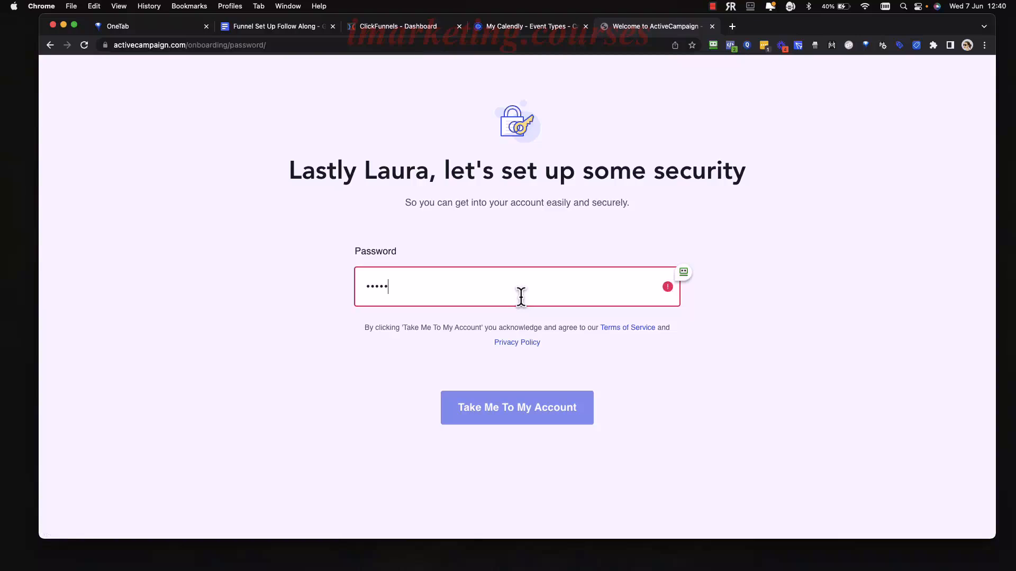
pyautogui.write('••')
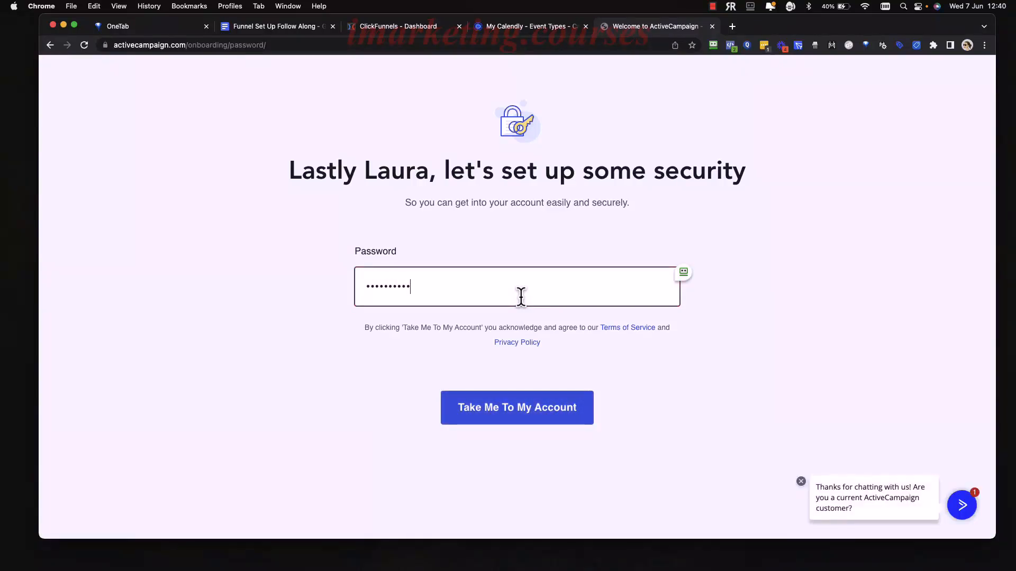
pyautogui.click(511, 417)
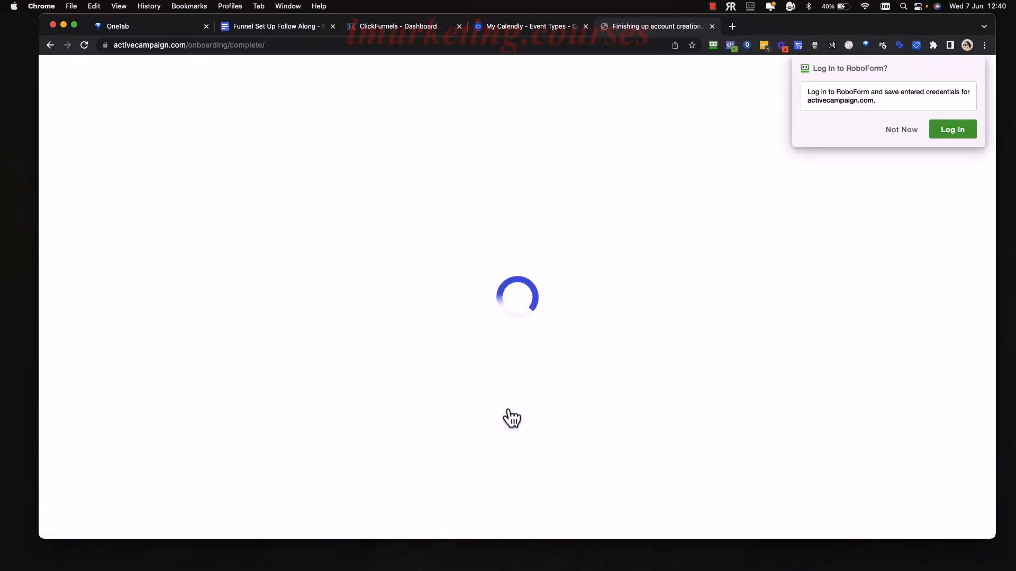
pyautogui.click(898, 132)
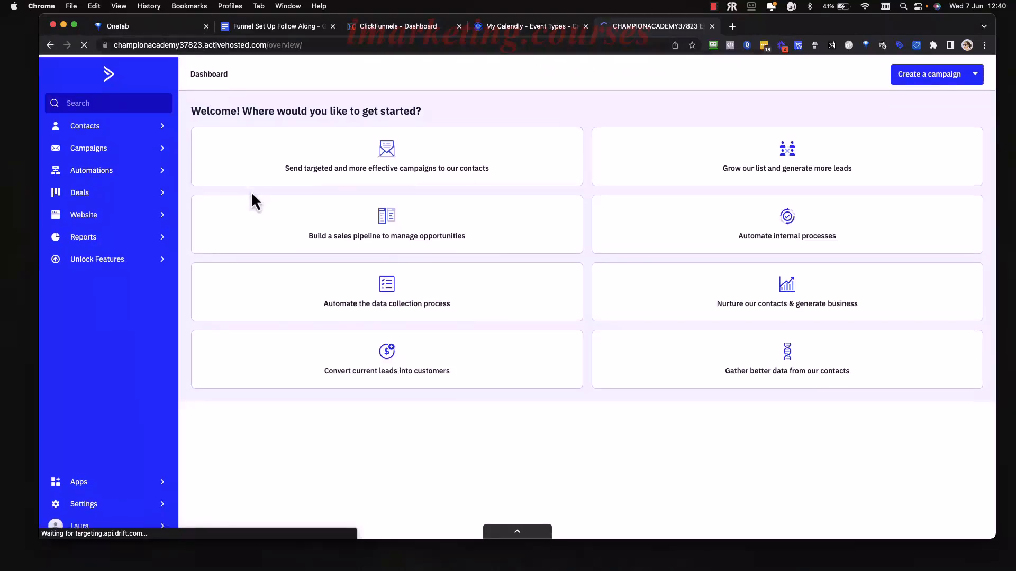
# Inspect the account subdomain in the web address, then return to the dashboard.
pyautogui.click(206, 45)
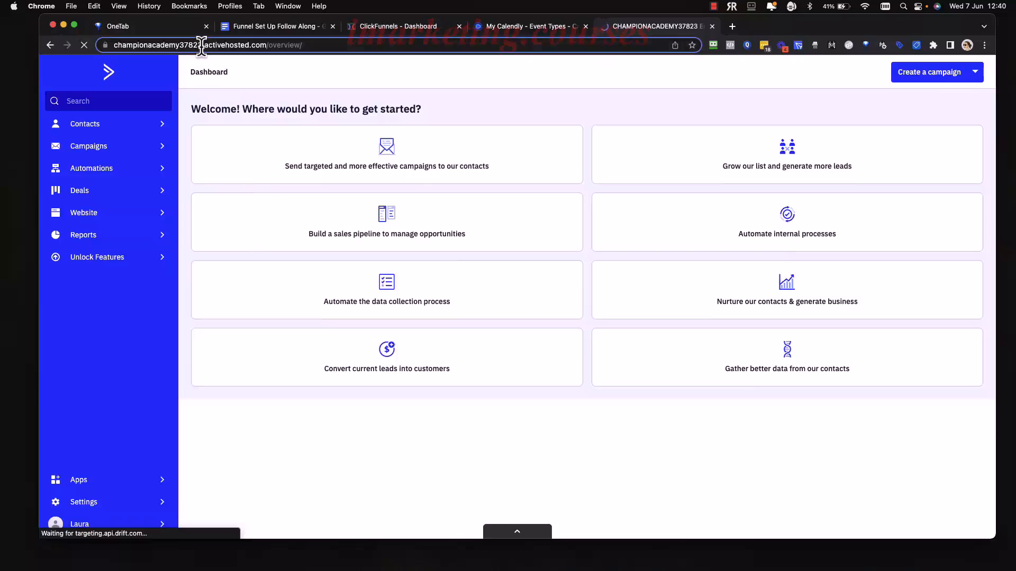
pyautogui.moveTo(152, 45); pyautogui.dragTo(225, 64)
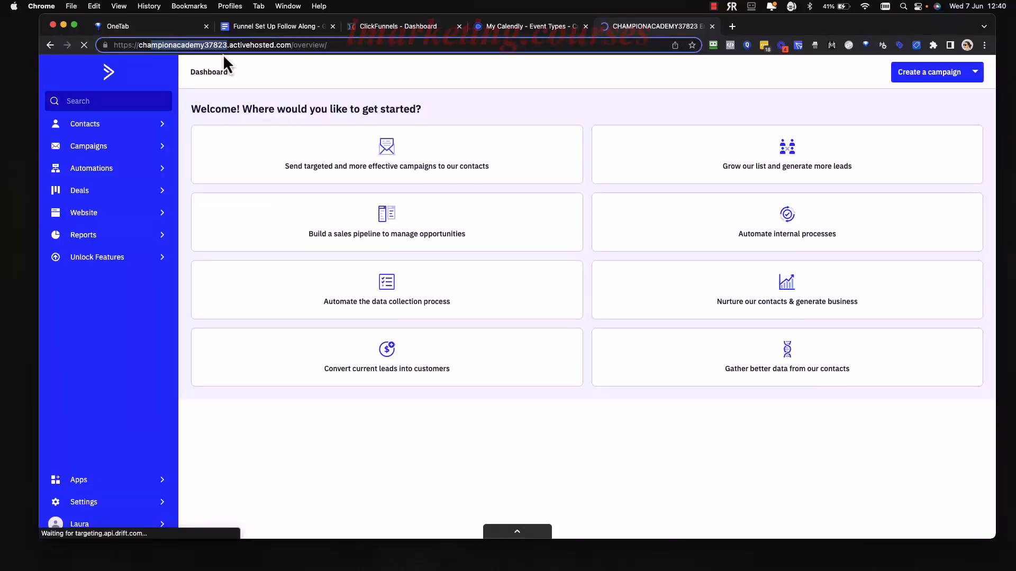
pyautogui.click(421, 96)
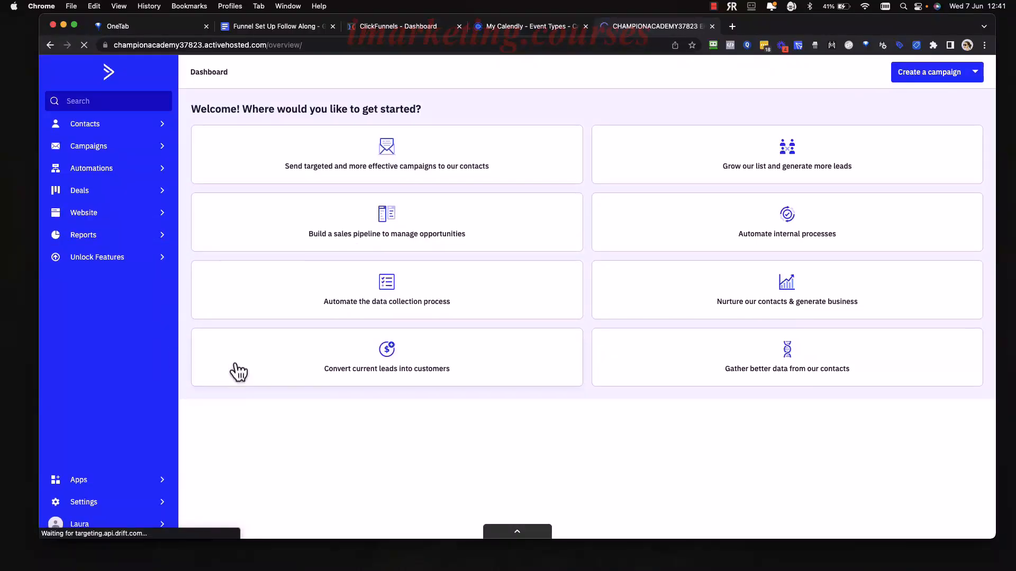
# Open Settings and review the Account settings page.
pyautogui.click(146, 506)
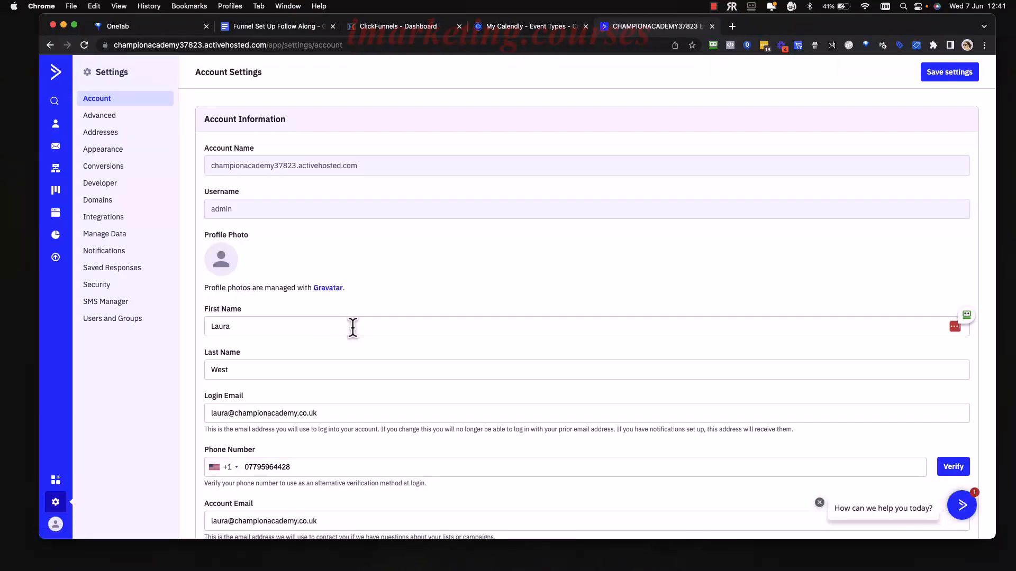
pyautogui.scroll(-10, 353, 328)
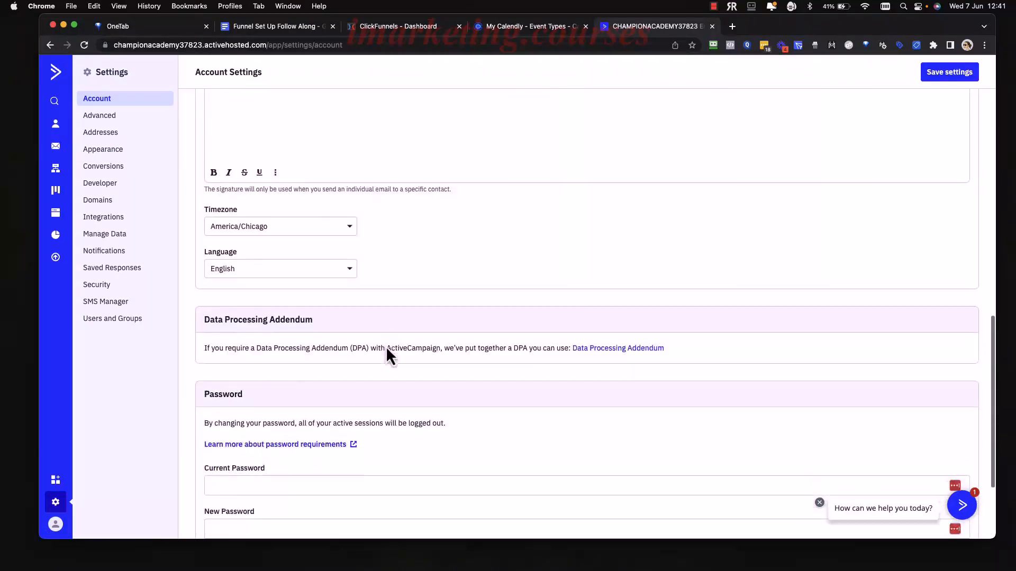
pyautogui.scroll(-3, 386, 346)
pyautogui.scroll(15, 408, 323)
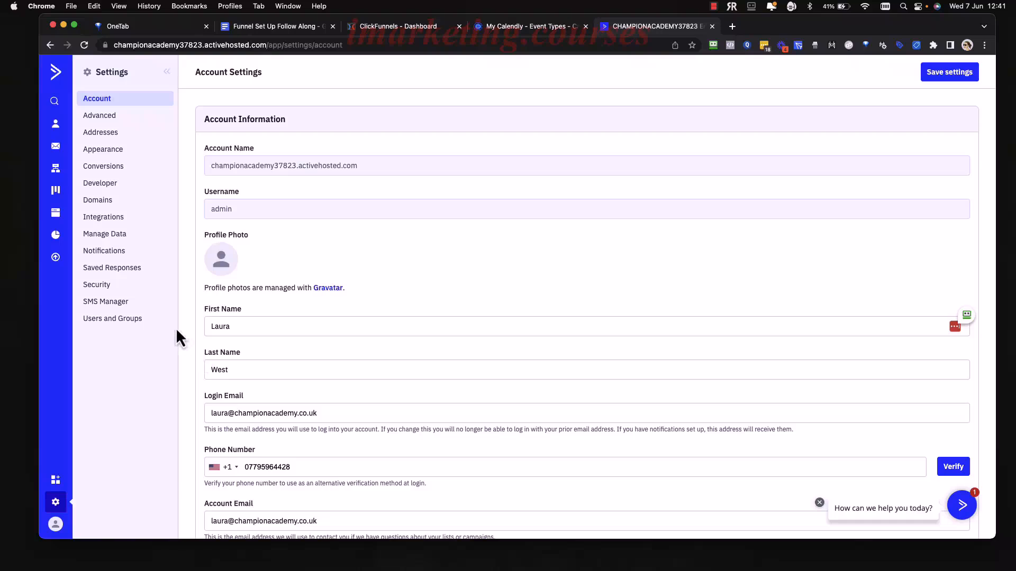
pyautogui.scroll(-4, 356, 317)
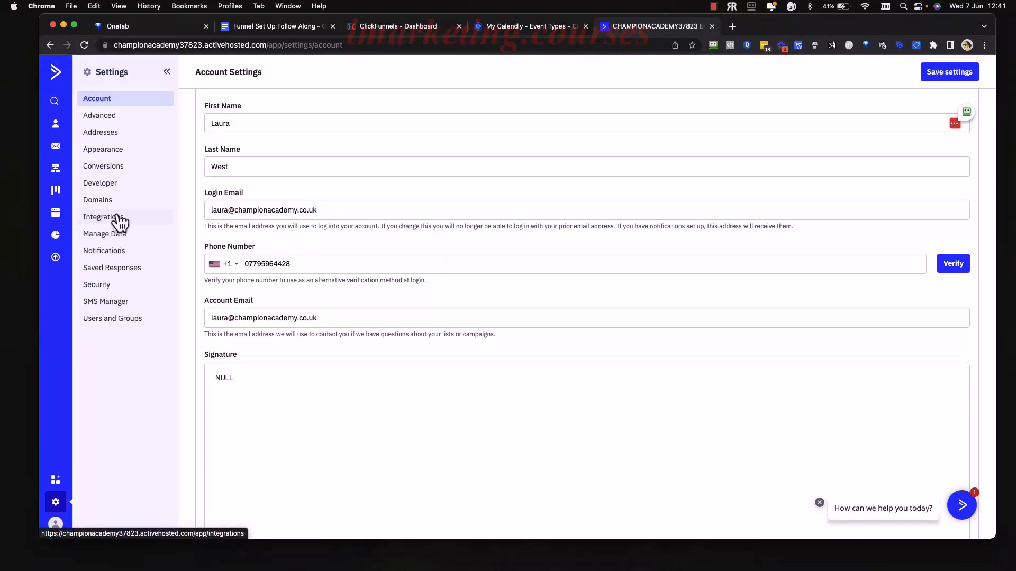
# View Advanced settings, go back to Account, then open the avatar account menu.
pyautogui.click(105, 118)
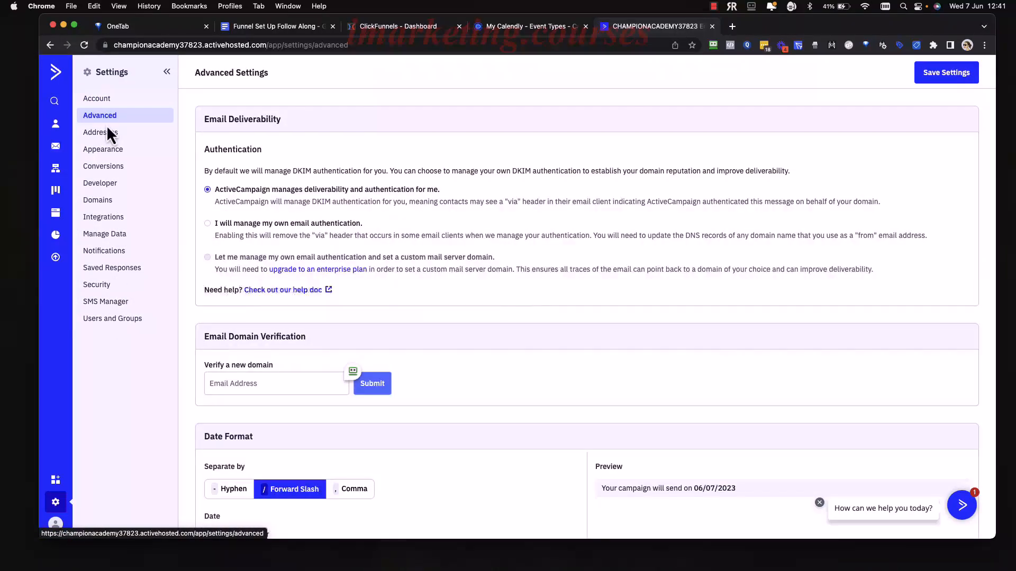
pyautogui.click(112, 100)
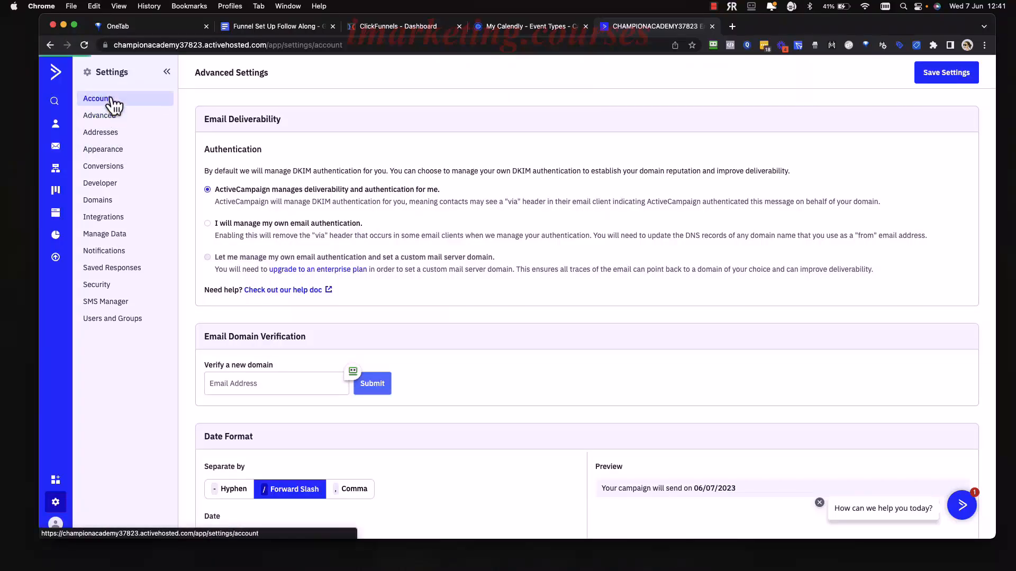
pyautogui.scroll(-5, 545, 259)
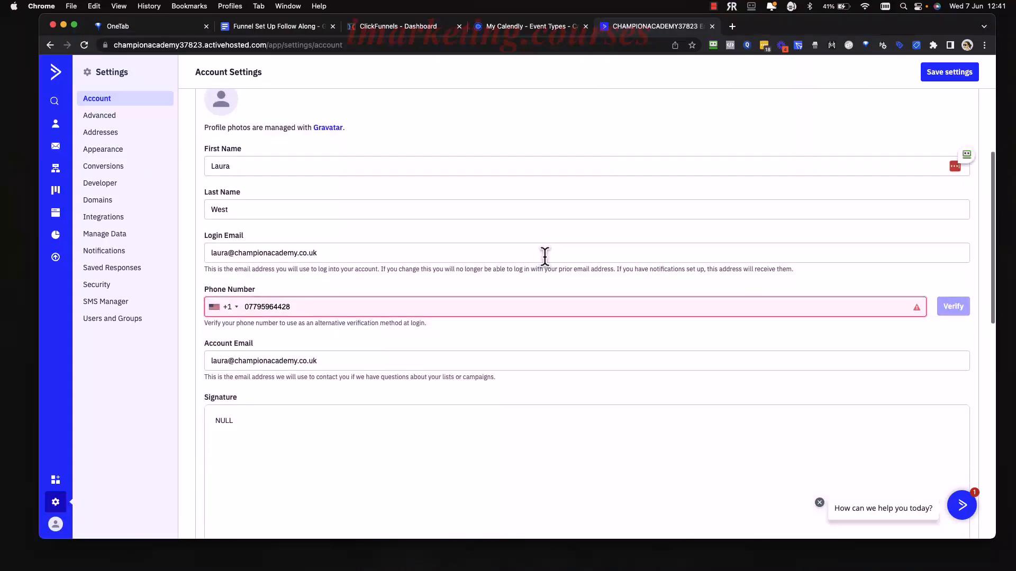
pyautogui.scroll(-6, 545, 259)
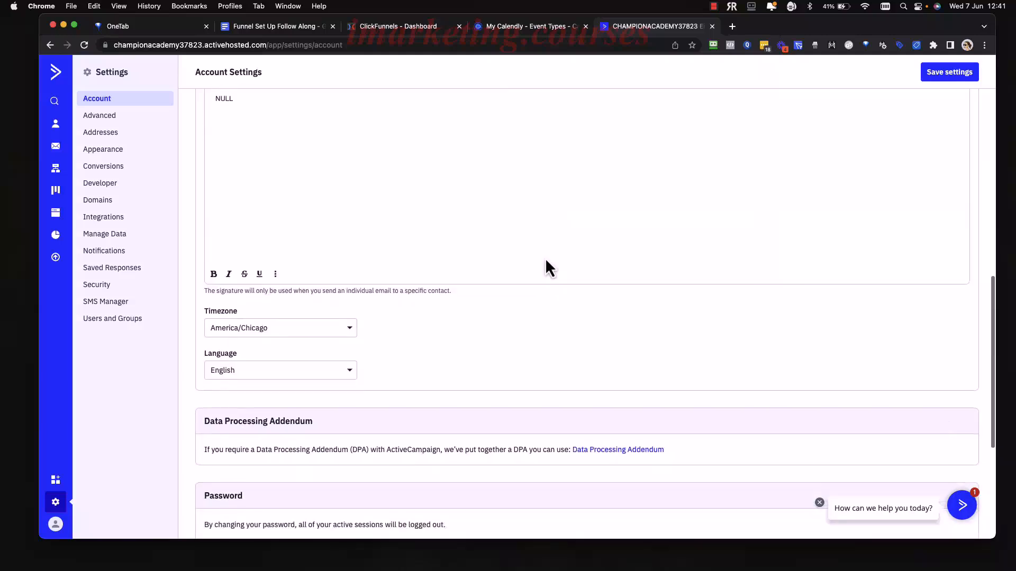
pyautogui.scroll(-5, 545, 258)
pyautogui.scroll(12, 545, 258)
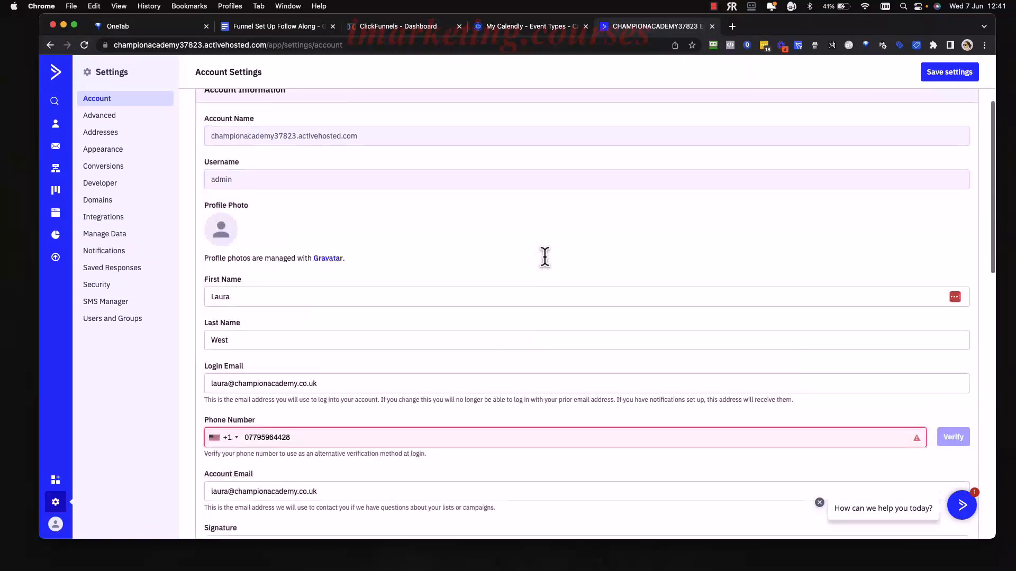
pyautogui.scroll(1, 545, 259)
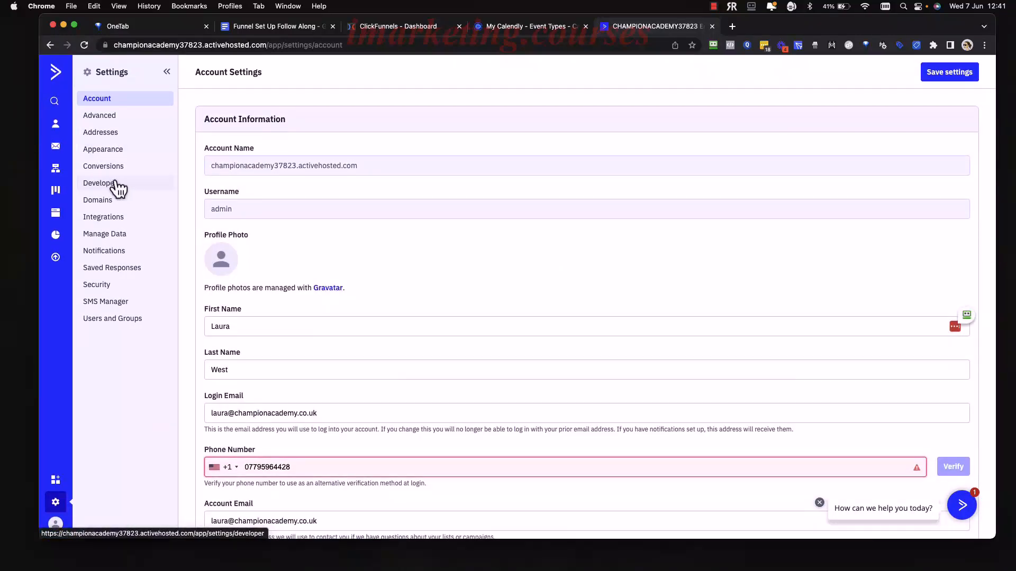
pyautogui.click(56, 524)
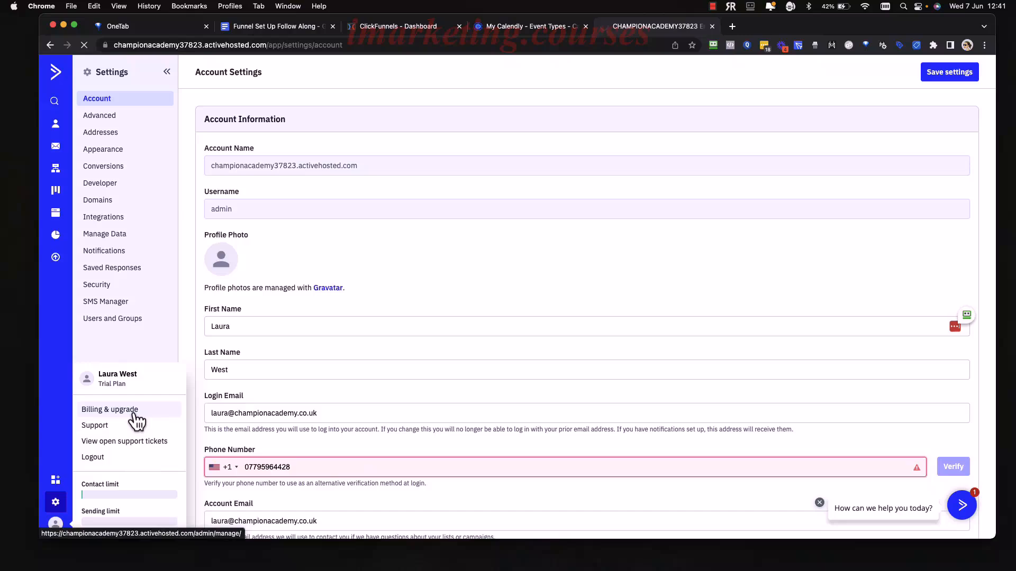
# From Billing, open 'See features for each plan tier' to compare Lite, Plus, Professional and Enterprise.
pyautogui.click(134, 417)
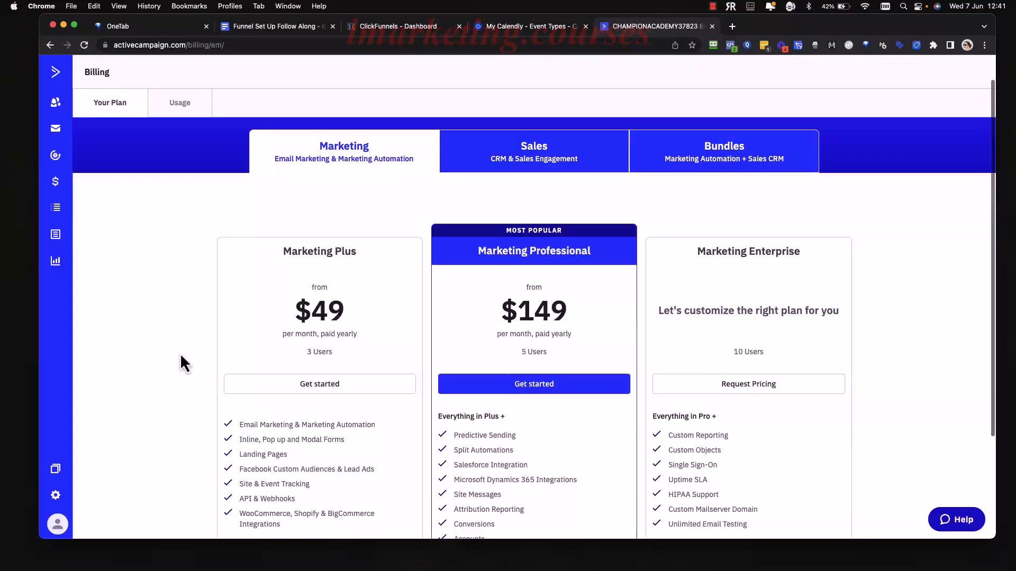
pyautogui.scroll(-3, 180, 353)
pyautogui.scroll(3, 180, 353)
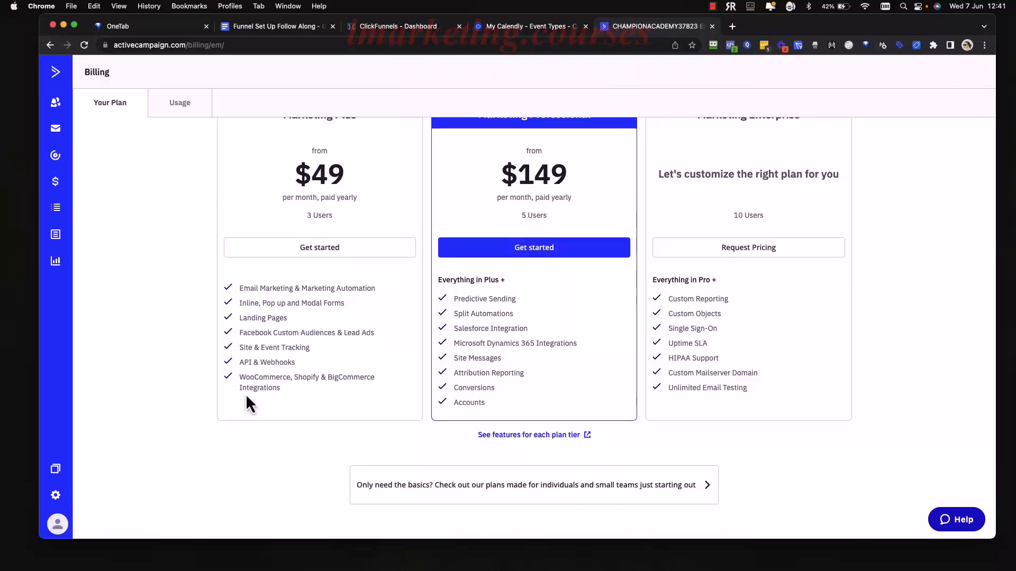
pyautogui.scroll(1, 230, 329)
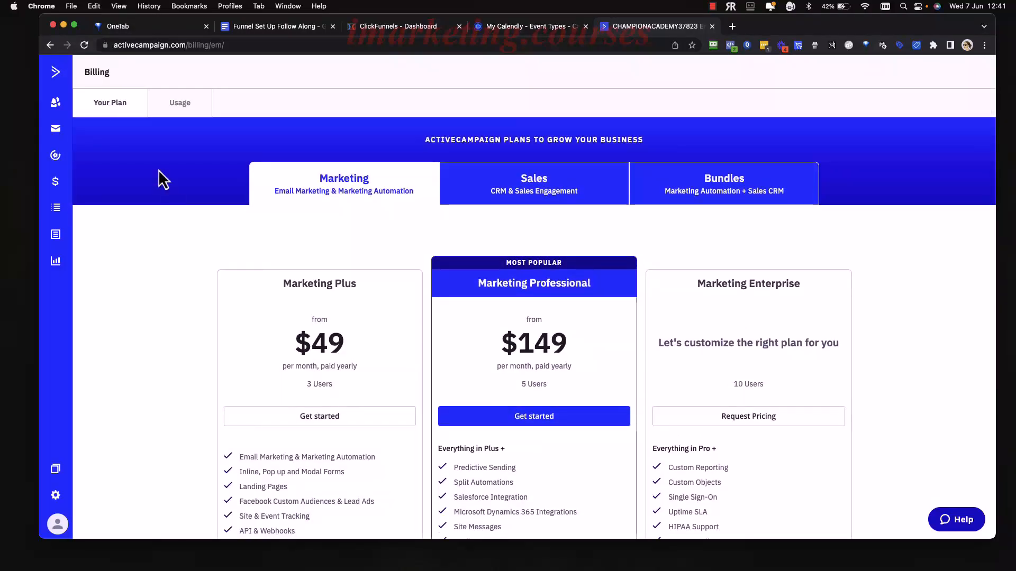
pyautogui.scroll(-4, 199, 317)
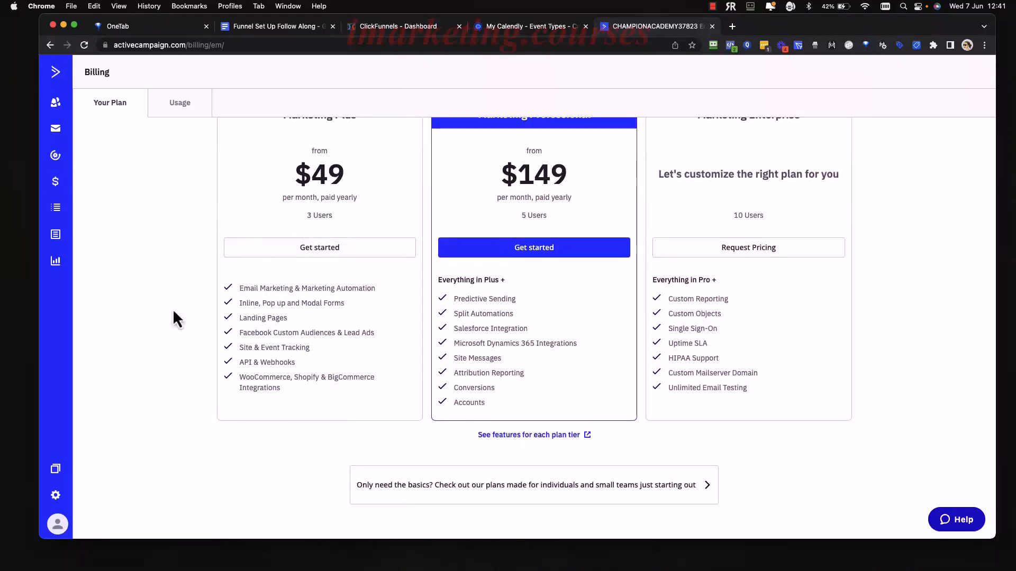
pyautogui.scroll(2, 334, 336)
pyautogui.scroll(-2, 331, 354)
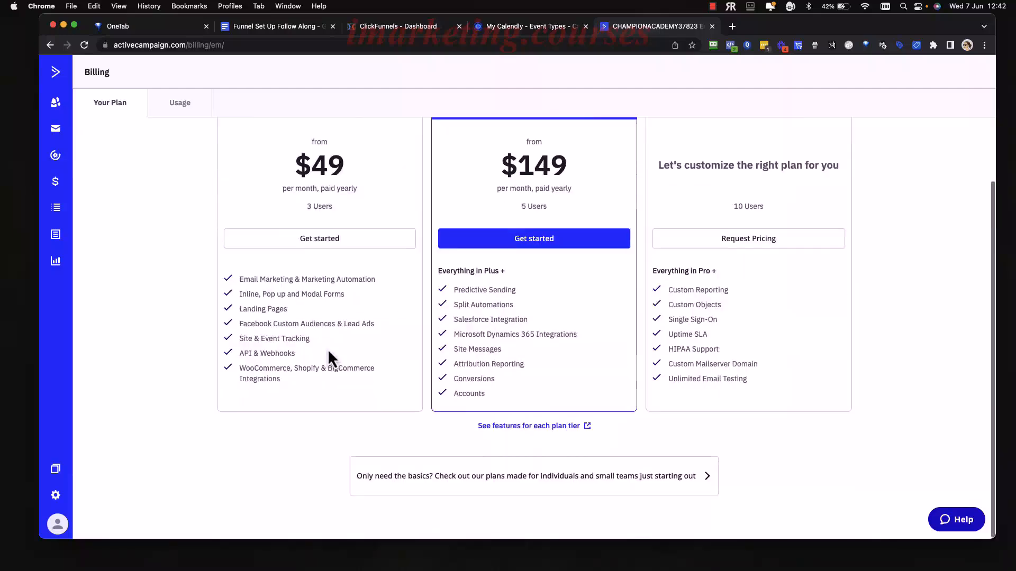
pyautogui.click(561, 444)
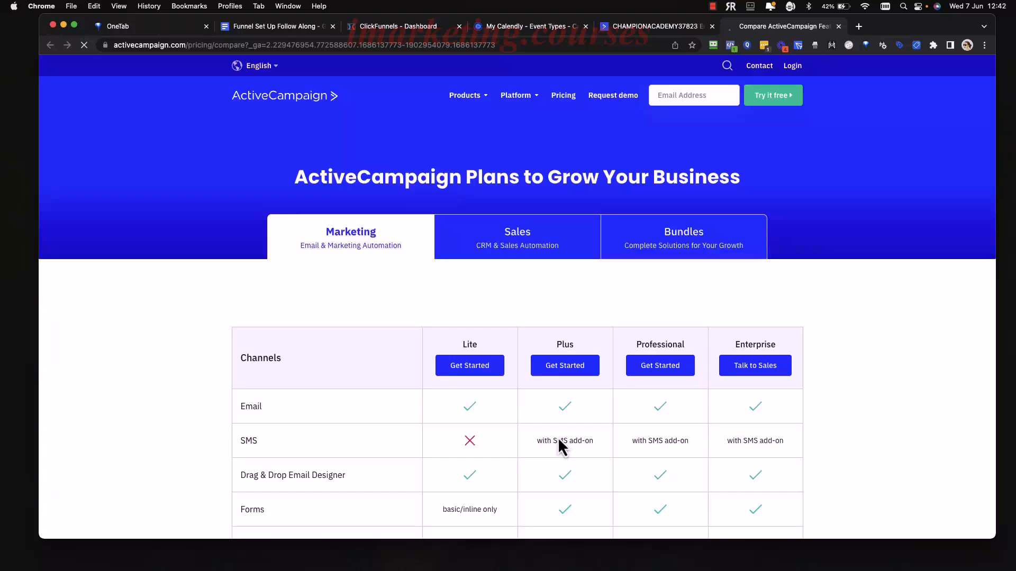
# Start a Lite plan signup for 1,000 contacts at $29.00/mo and review the customize step.
pyautogui.scroll(-2, 535, 427)
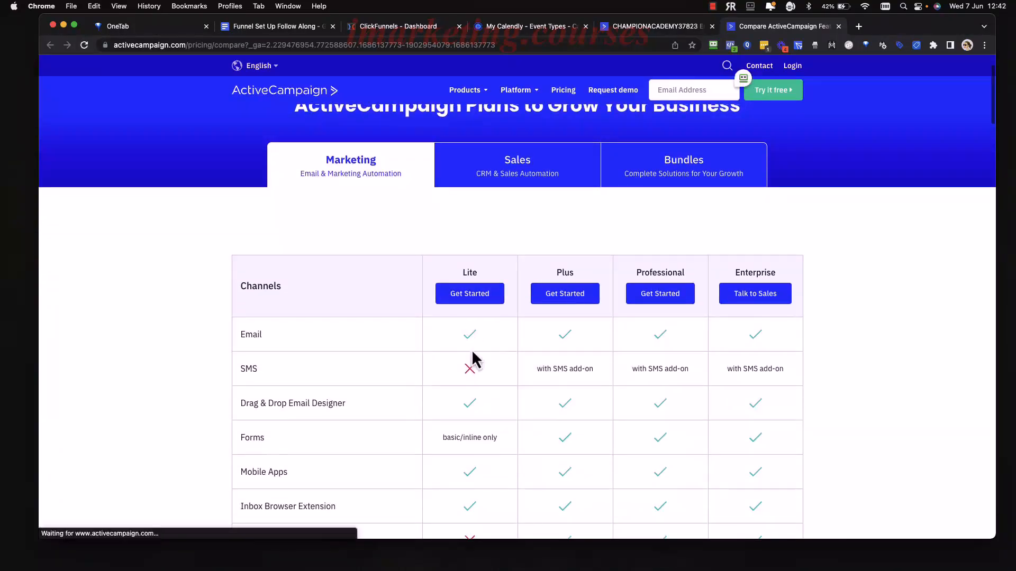
pyautogui.click(471, 297)
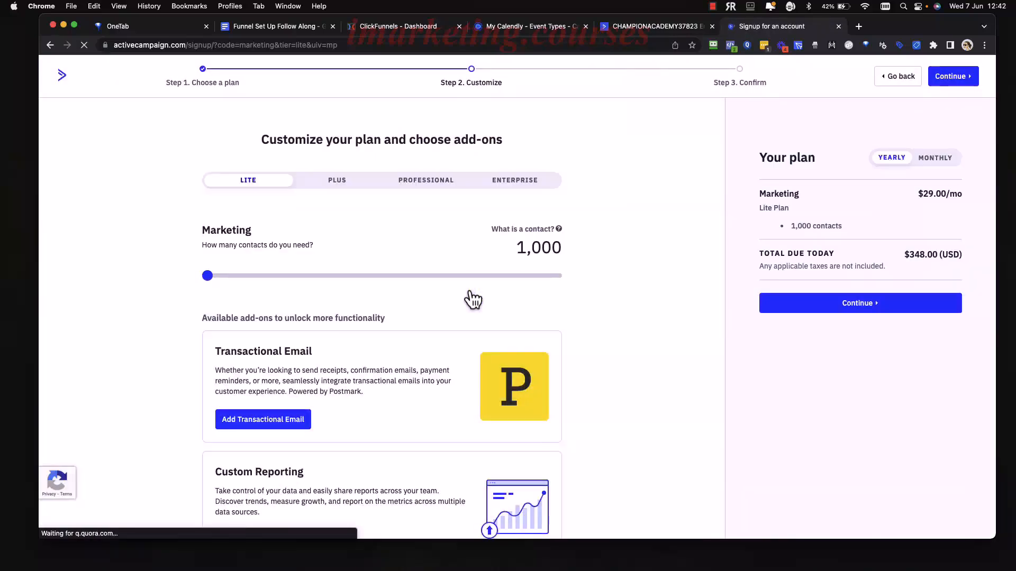
pyautogui.scroll(-5, 604, 380)
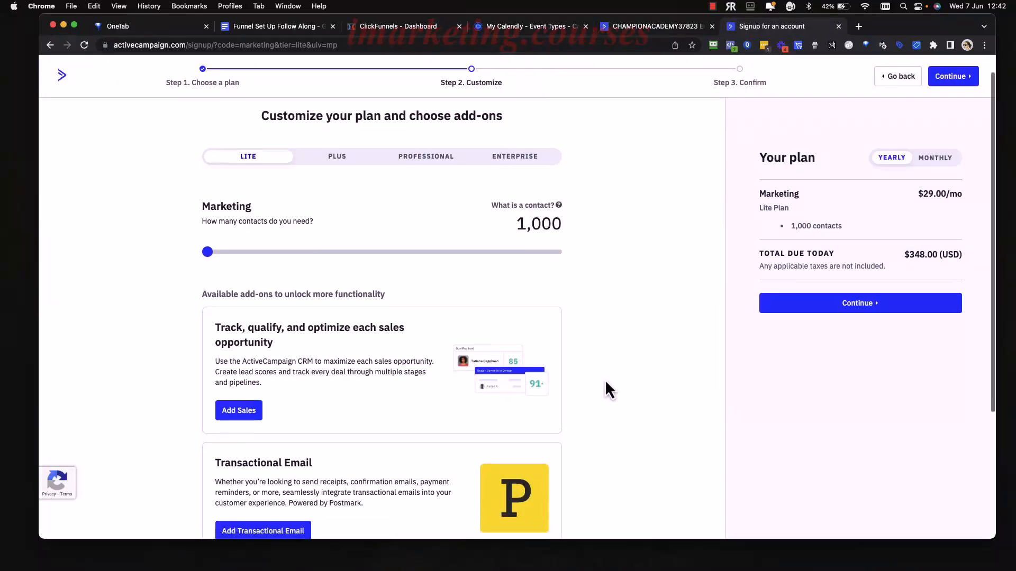
pyautogui.scroll(5, 605, 380)
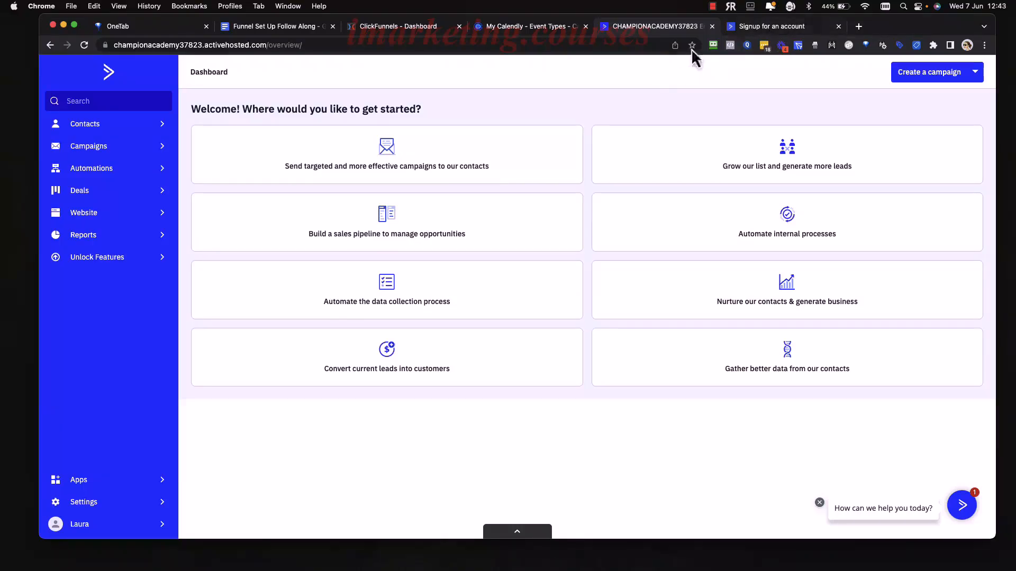
# Switch the Lite signup to monthly billing at $39.00/mo, then return to the CHAMPIONACADEMY dashboard.
pyautogui.click(756, 29)
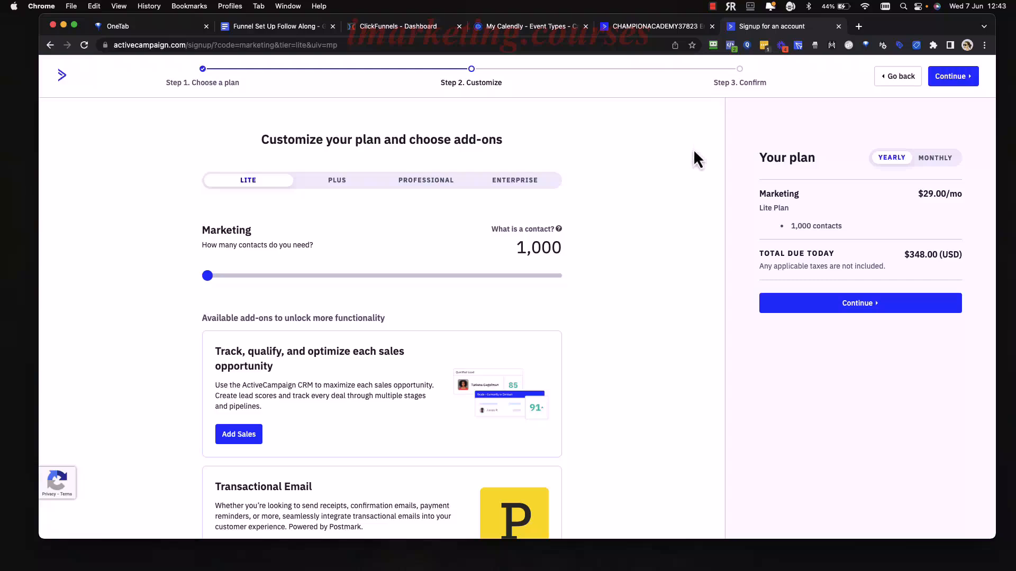
pyautogui.click(933, 159)
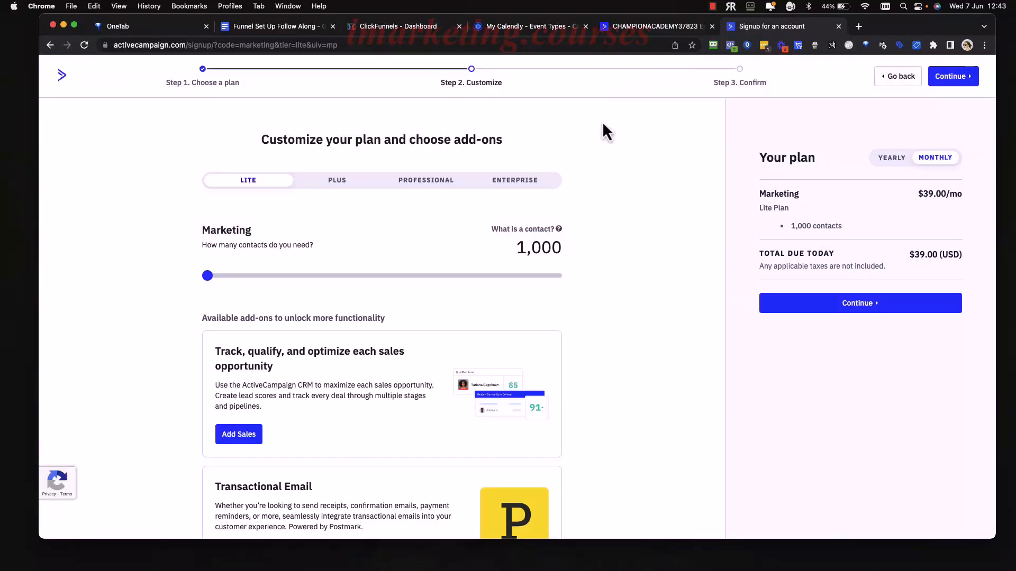
pyautogui.click(636, 30)
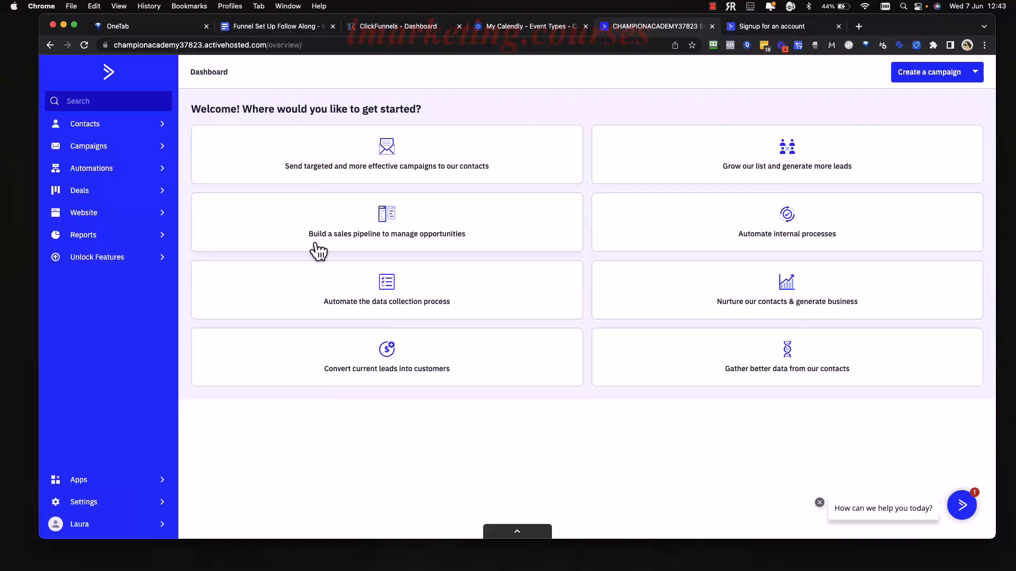
# Review the Marketing Lite Account requirement in the Funnel Set Up Follow Along doc.
pyautogui.click(278, 28)
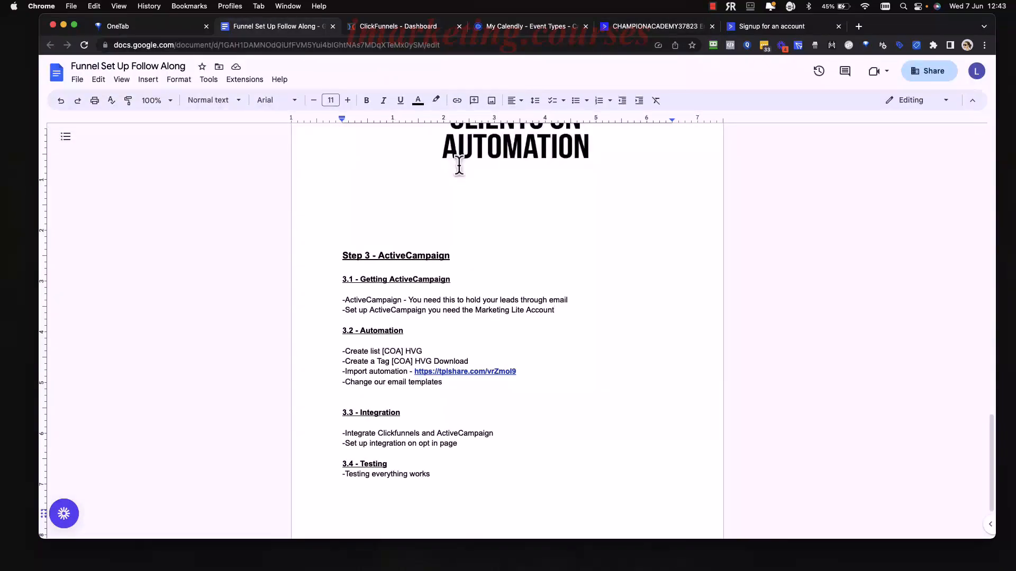
pyautogui.scroll(-1, 549, 324)
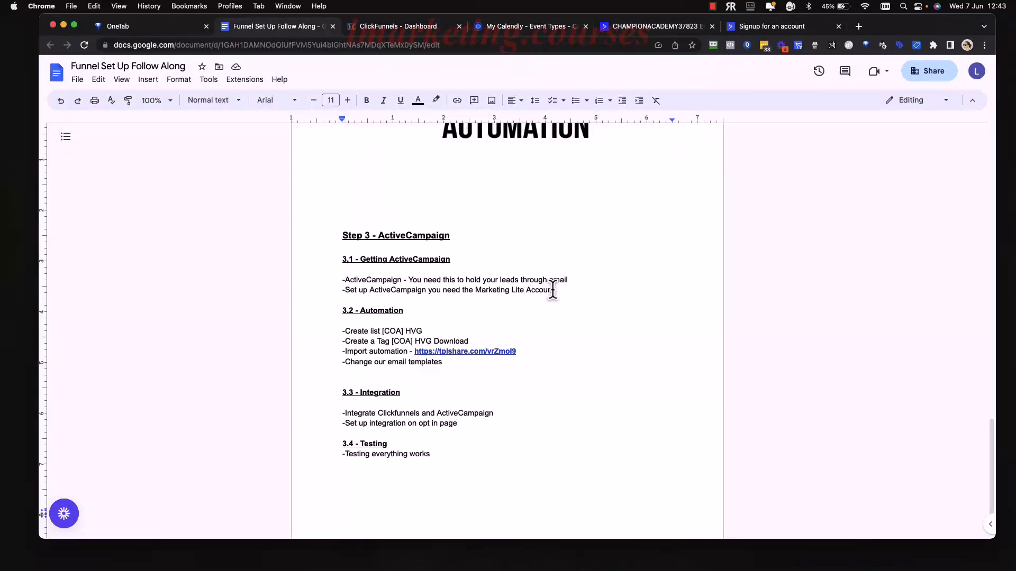
pyautogui.moveTo(554, 289); pyautogui.dragTo(478, 292)
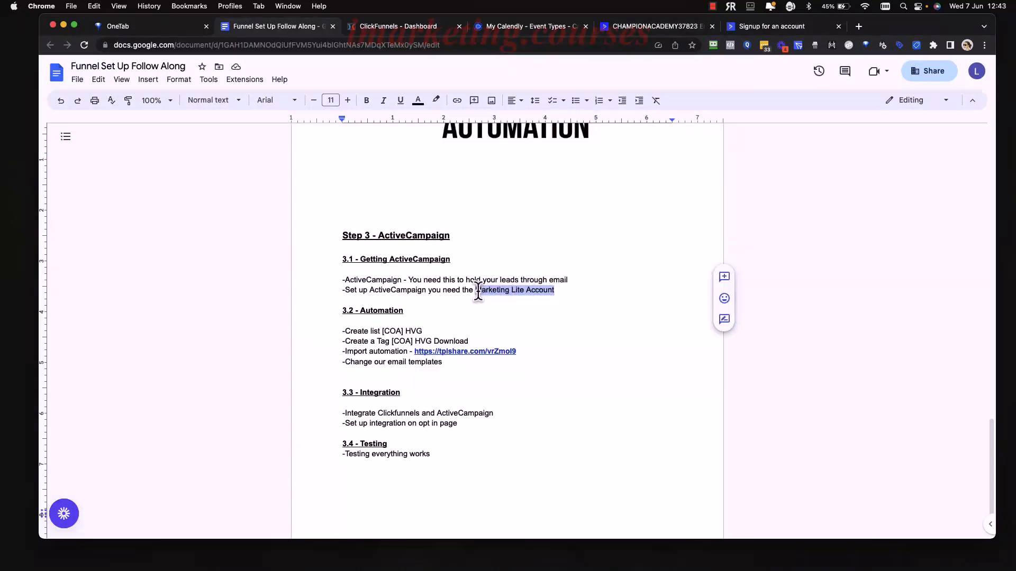
pyautogui.click(571, 289)
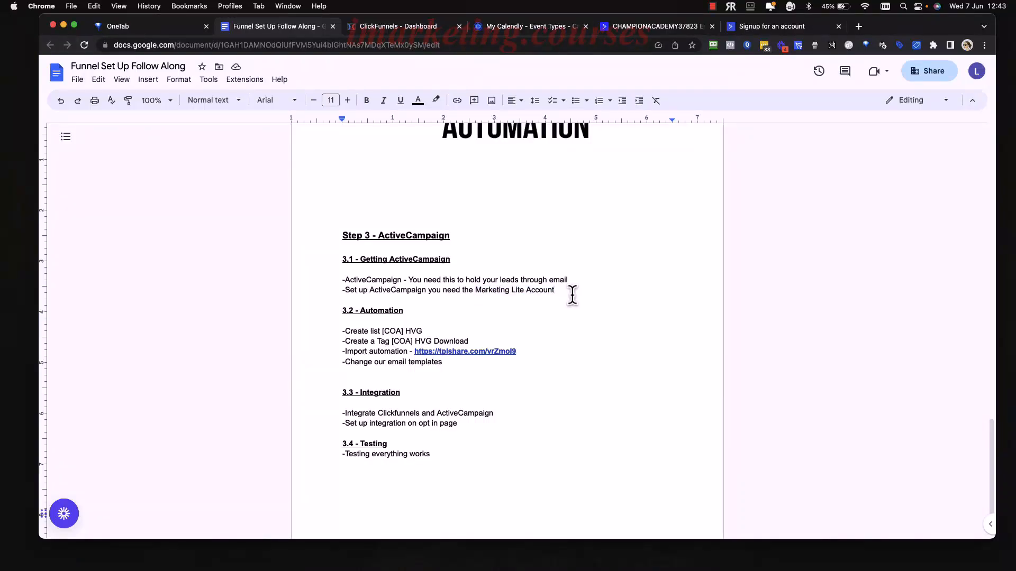
# Copy the list name '[COA] HVG' from the 3.2 - Automation section, then return to ActiveCampaign.
pyautogui.scroll(-2, 571, 332)
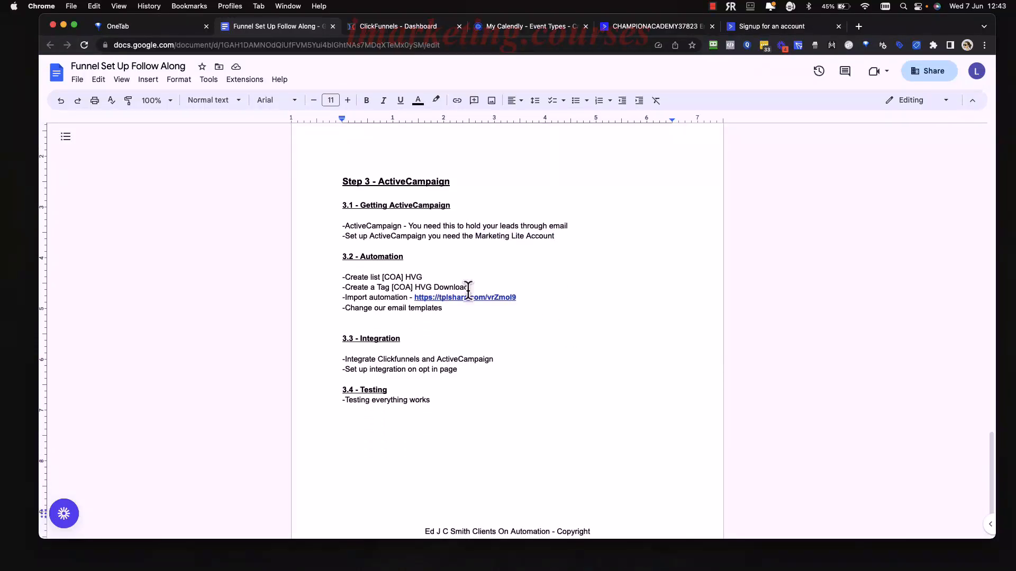
pyautogui.click(405, 257)
pyautogui.moveTo(407, 258); pyautogui.dragTo(336, 263)
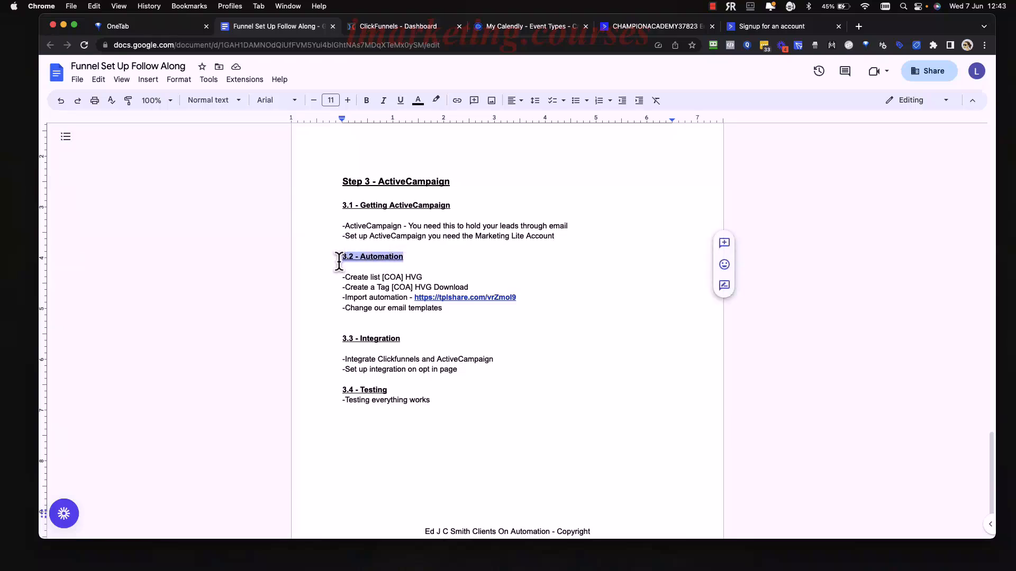
pyautogui.click(487, 256)
pyautogui.scroll(-1, 492, 271)
pyautogui.scroll(-1, 493, 271)
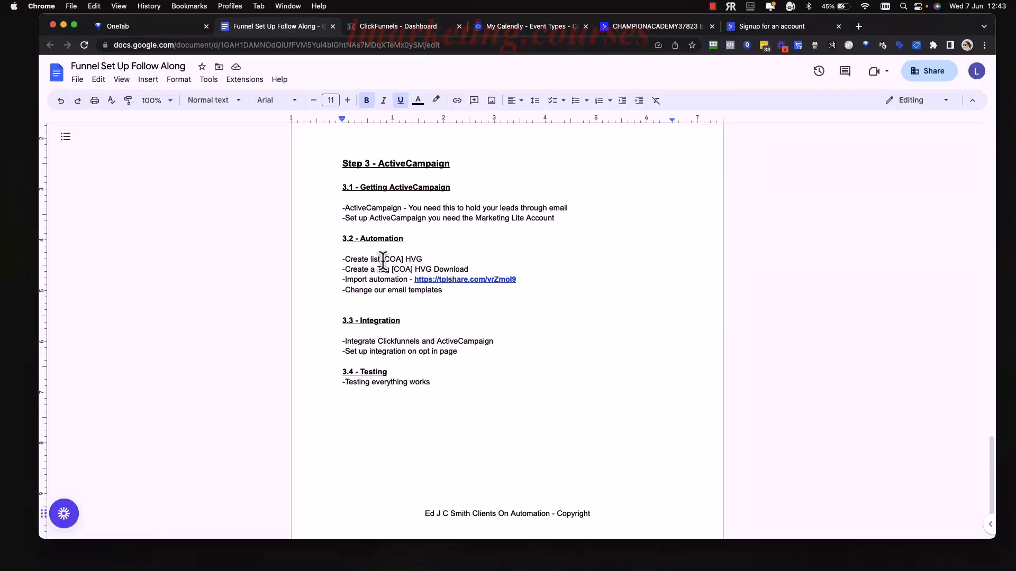
pyautogui.moveTo(422, 260); pyautogui.dragTo(381, 261)
pyautogui.press('super+c')
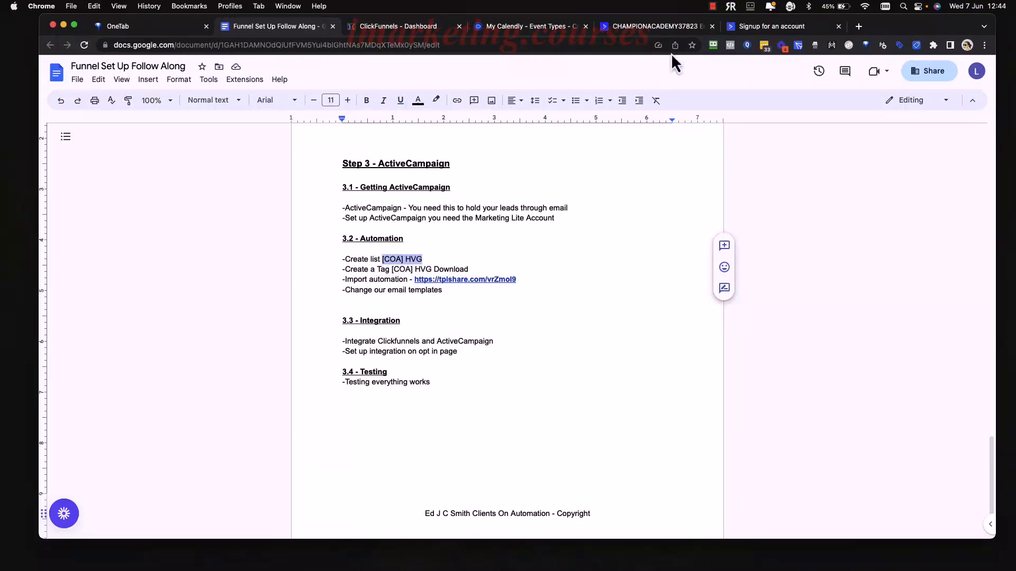
pyautogui.click(635, 30)
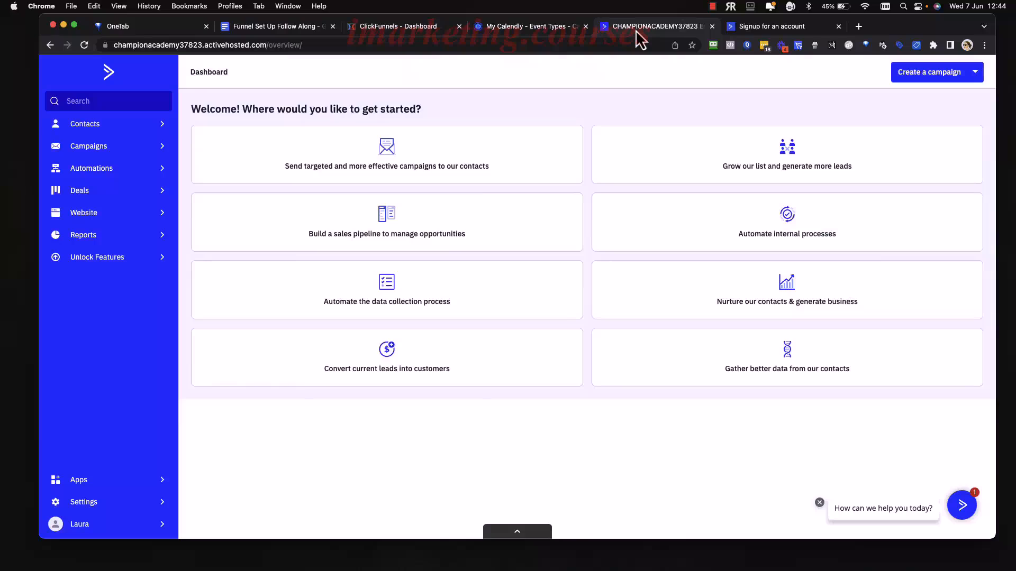
# Close the Signup tab and open Contacts > Lists, showing the Master Contact List.
pyautogui.click(839, 26)
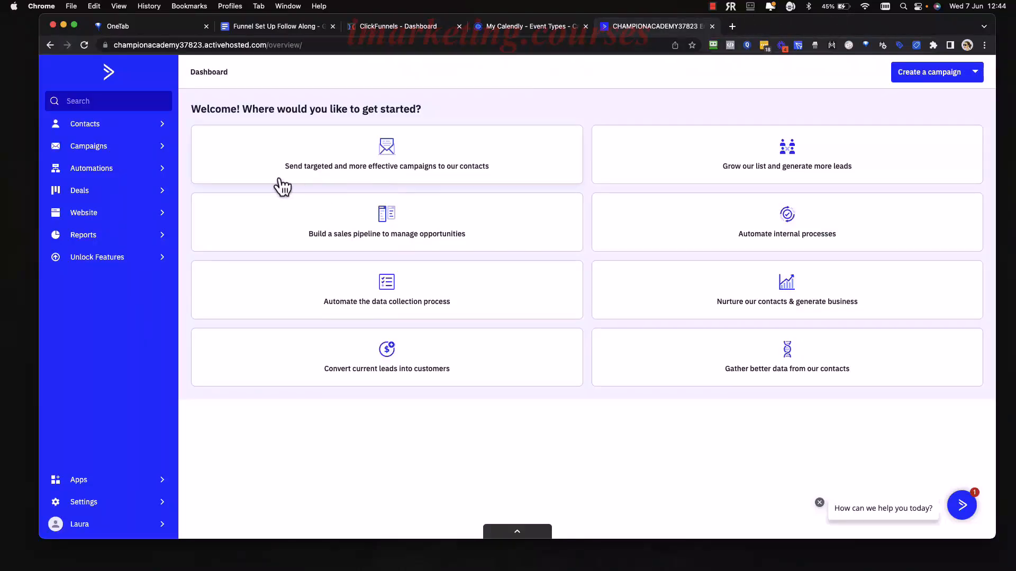
pyautogui.click(121, 137)
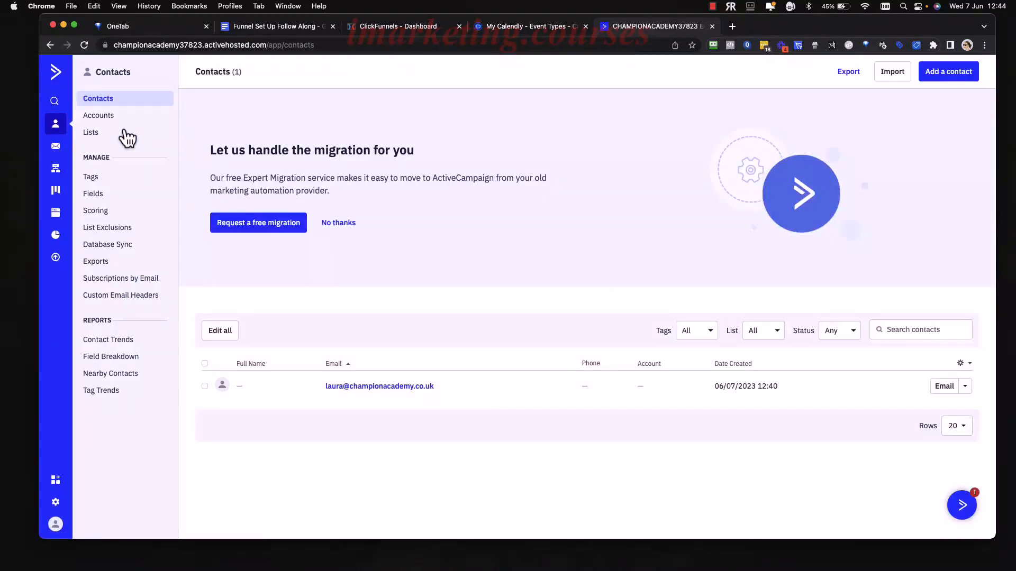
pyautogui.click(166, 72)
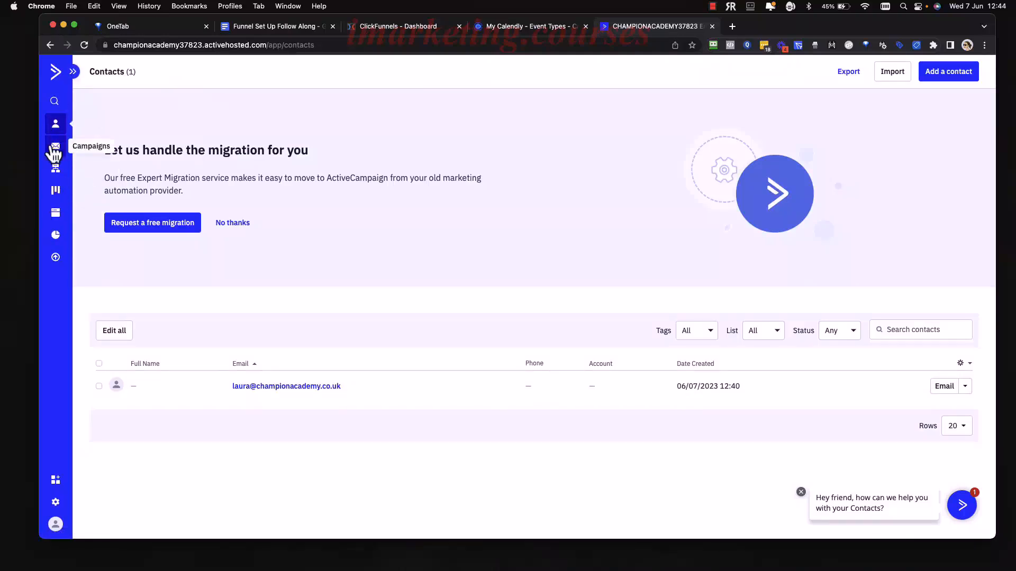
pyautogui.click(74, 72)
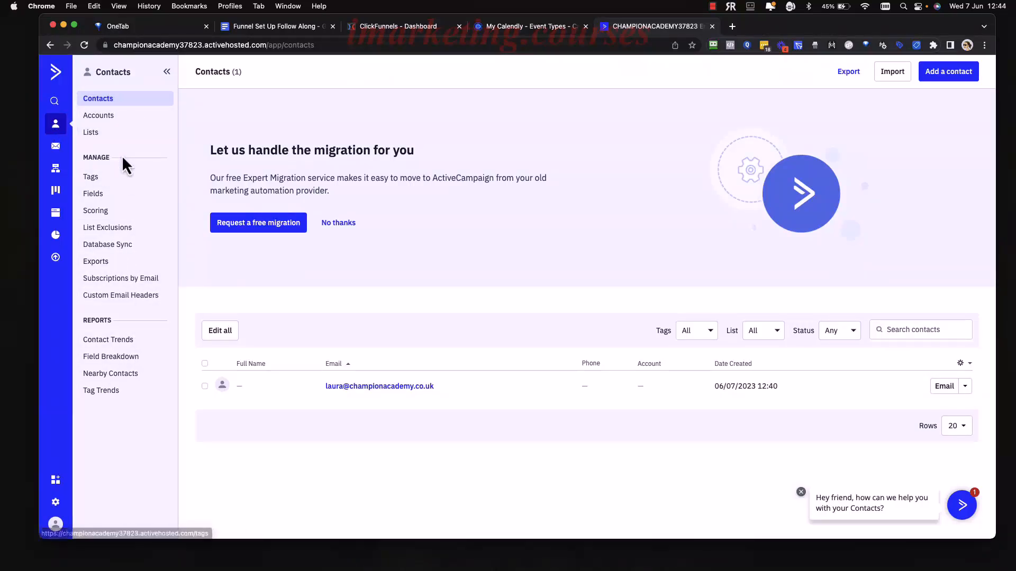
pyautogui.click(98, 135)
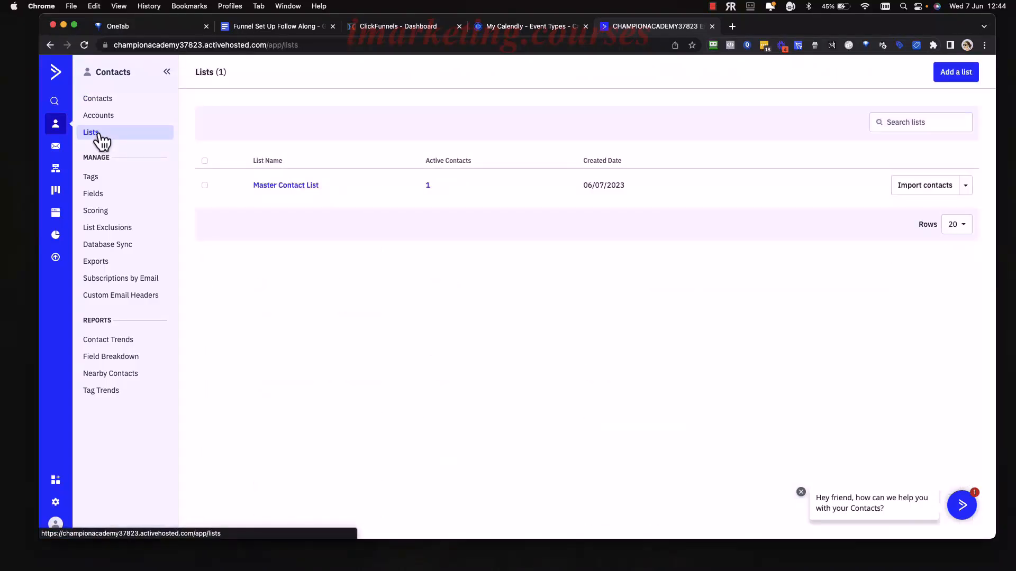
# Start a new list with '[COA] HVG' pasted as its name, then go to ClickFunnels.
pyautogui.click(963, 74)
pyautogui.click(544, 235)
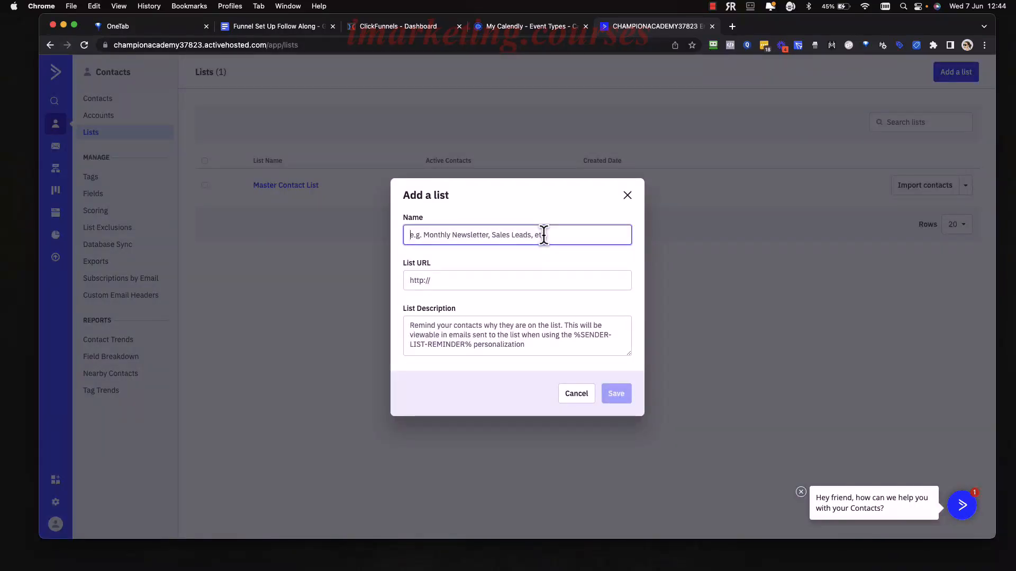
pyautogui.press('super+v')
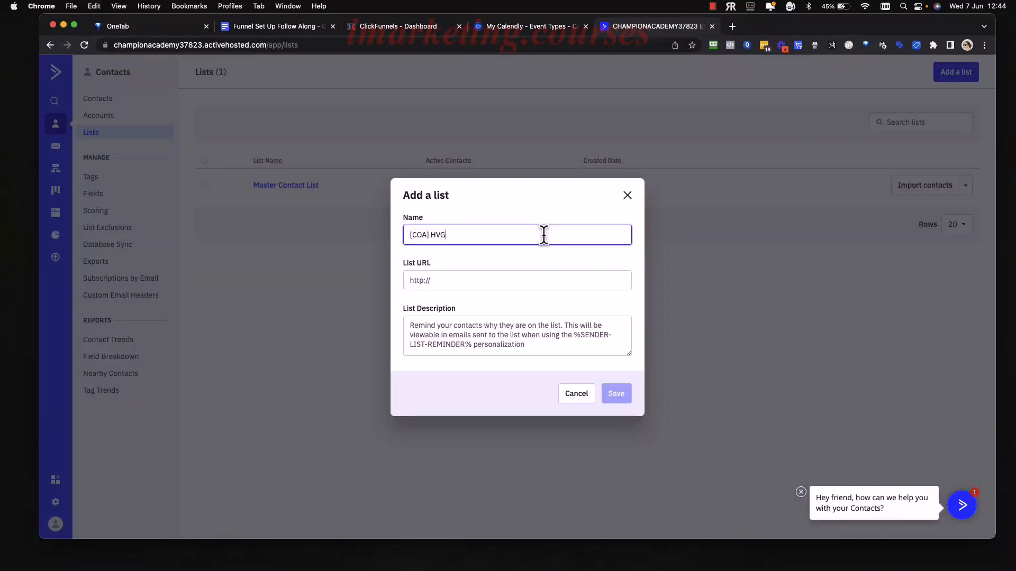
pyautogui.click(464, 282)
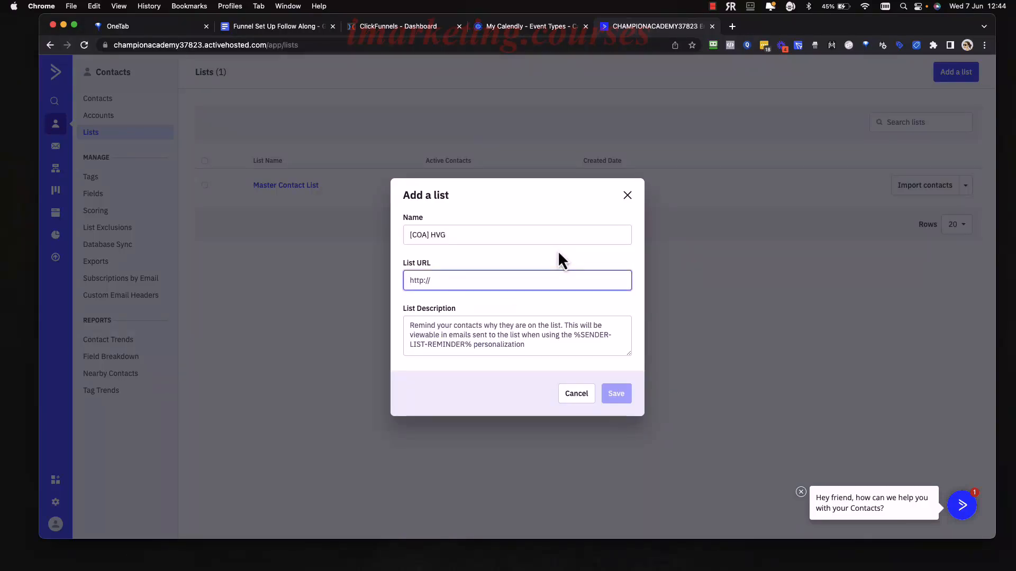
pyautogui.click(407, 27)
# Copy the opt-in page URL from the NEW COA - Free HVG (Basic) funnel.
pyautogui.moveTo(636, 64)
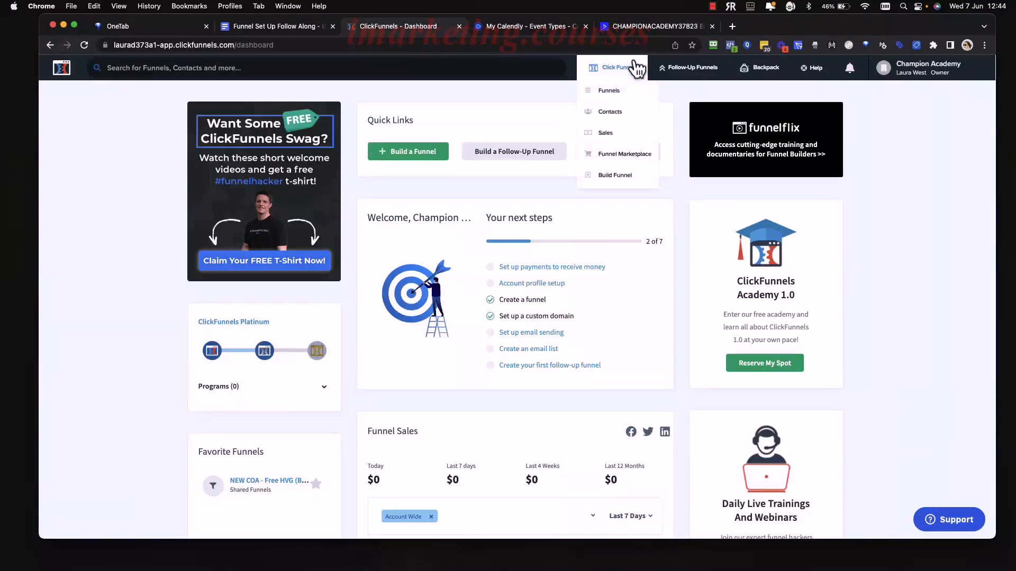
pyautogui.click(611, 91)
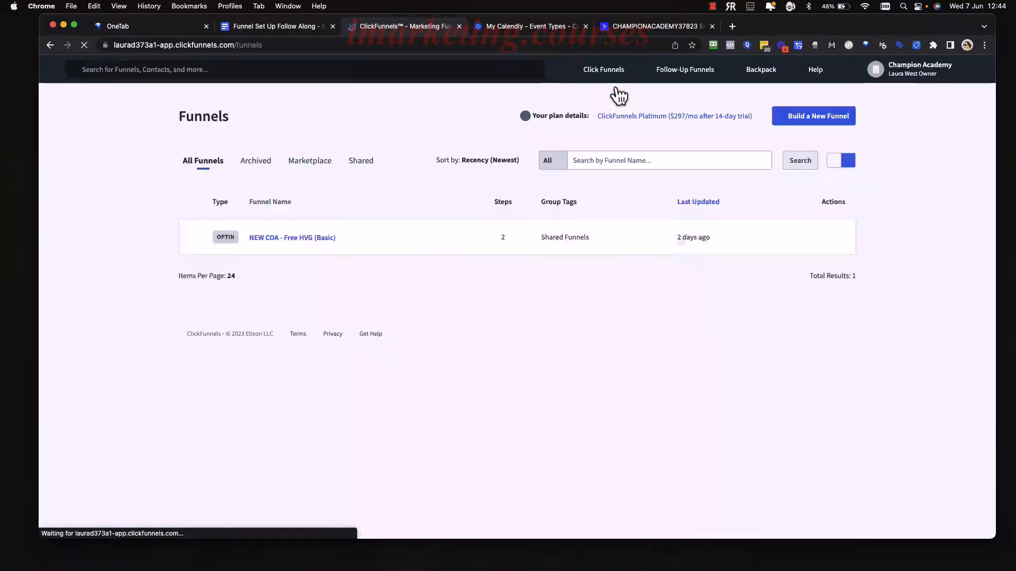
pyautogui.click(306, 239)
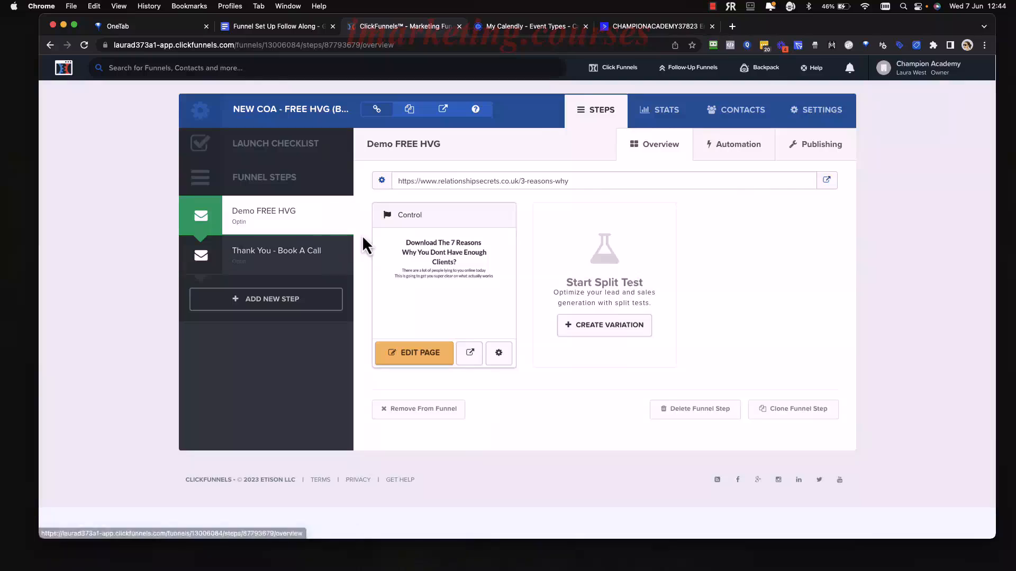
pyautogui.click(581, 181)
pyautogui.hotkey('ctrl', 'c')
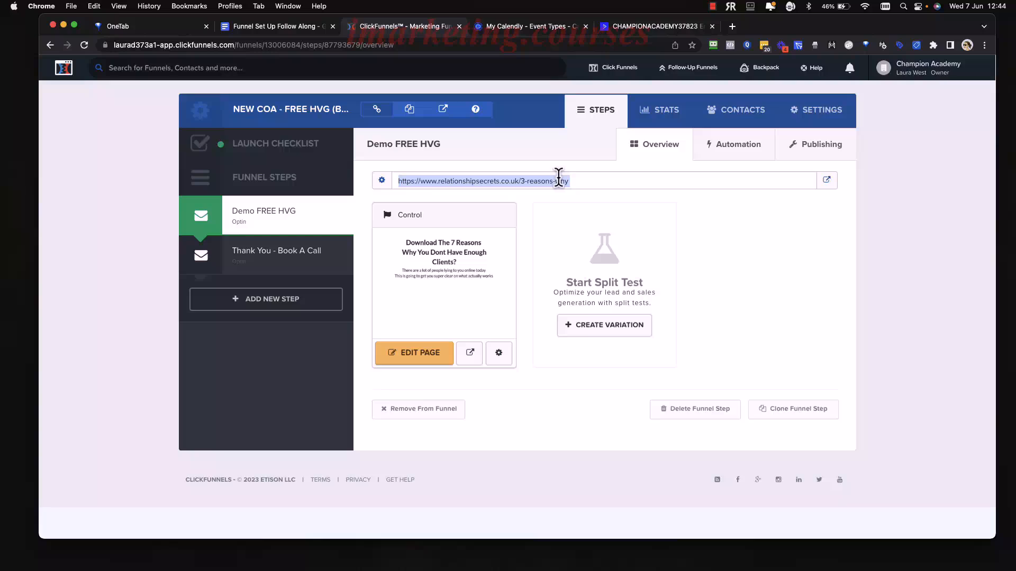
pyautogui.click(623, 28)
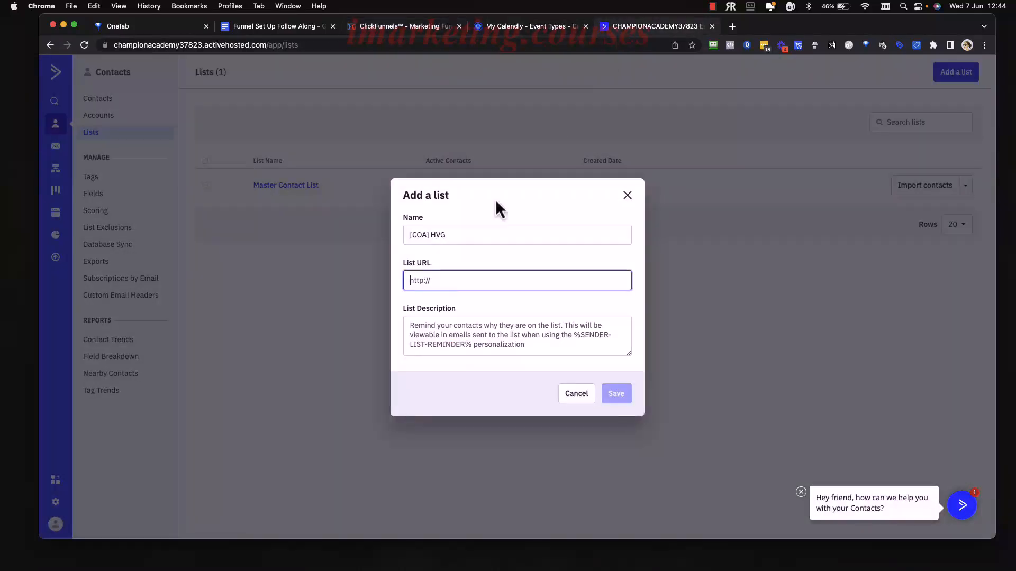
# Save the [COA] HVG list with the opt-in page URL and a short description.
pyautogui.hotkey('ctrl', 'v')
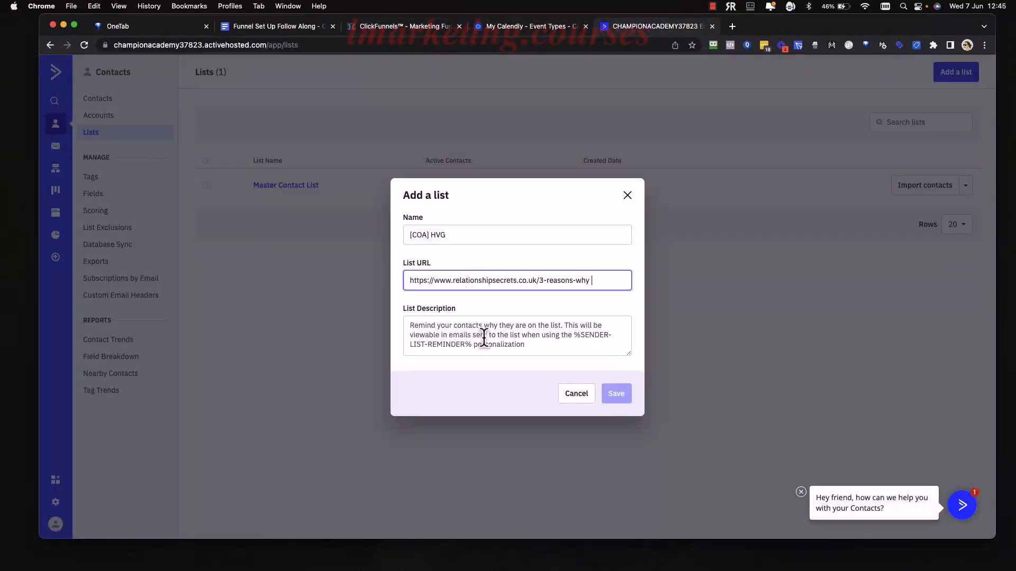
pyautogui.click(484, 335)
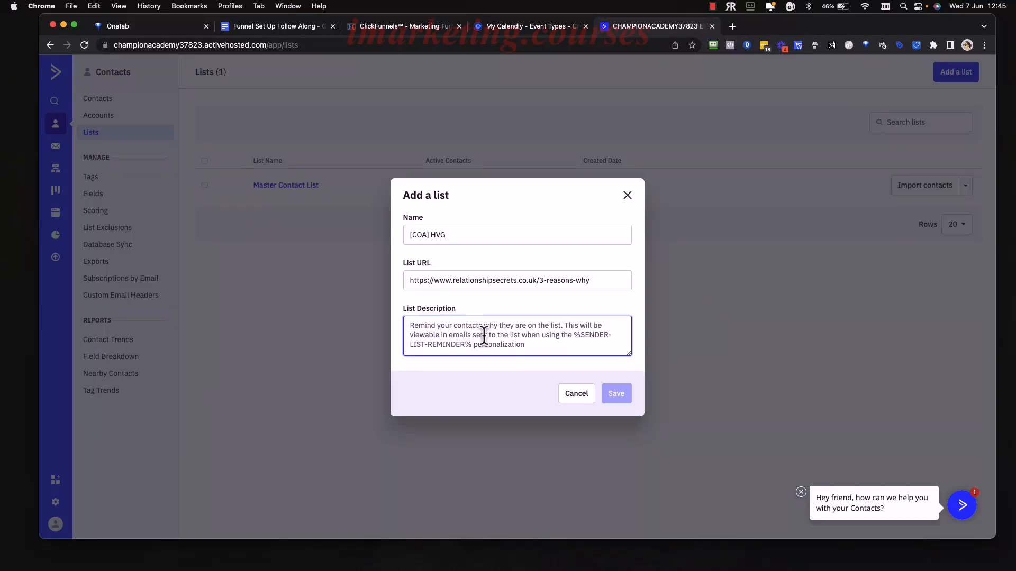
pyautogui.write('You reques')
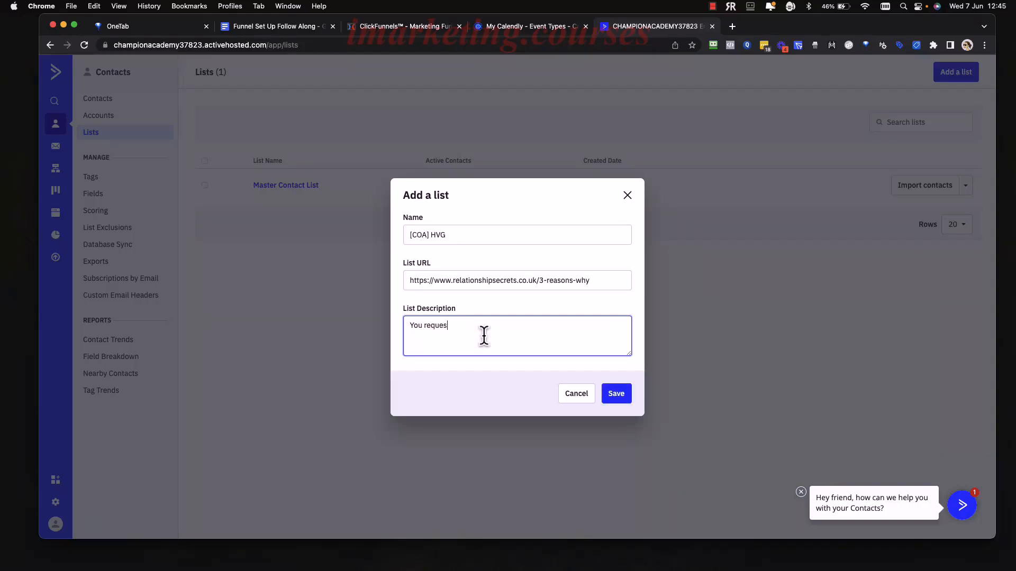
pyautogui.write('ts 3 reasons why xxxx')
pyautogui.click(623, 397)
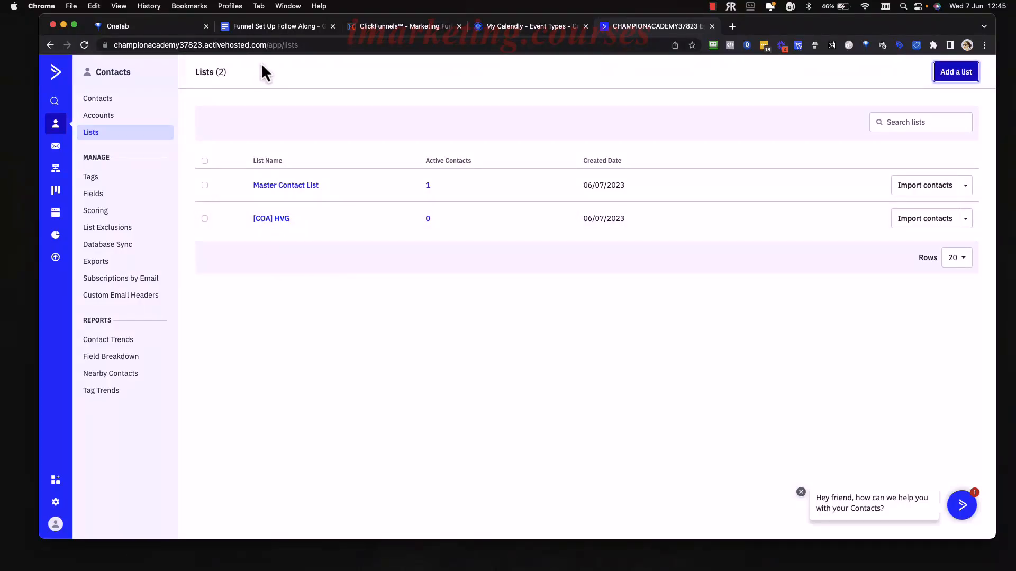
pyautogui.click(265, 26)
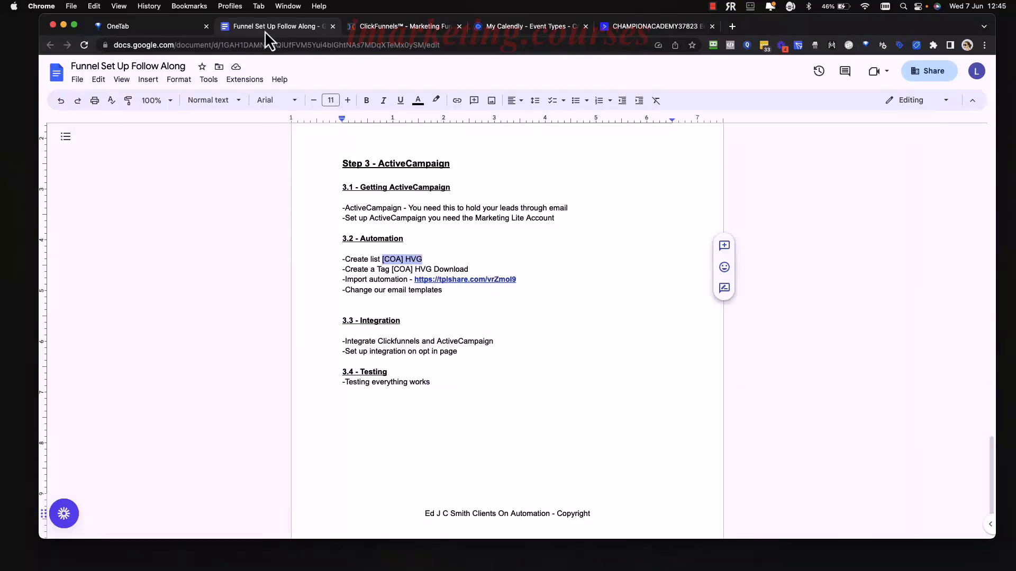
# Copy the tag name '[COA] HVG Download' from the Create a Tag line.
pyautogui.click(468, 258)
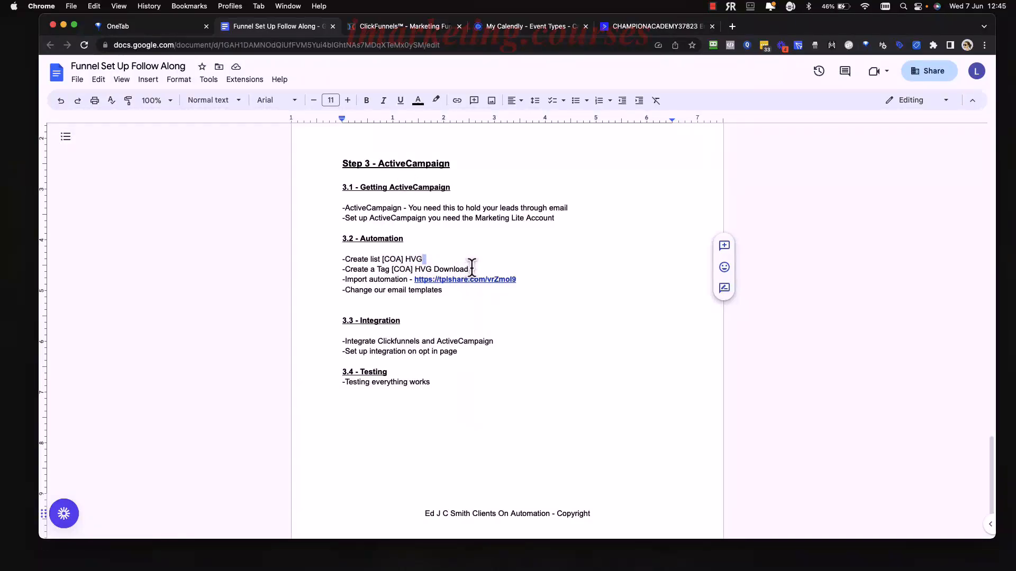
pyautogui.moveTo(470, 269); pyautogui.dragTo(392, 272)
pyautogui.press('super+c')
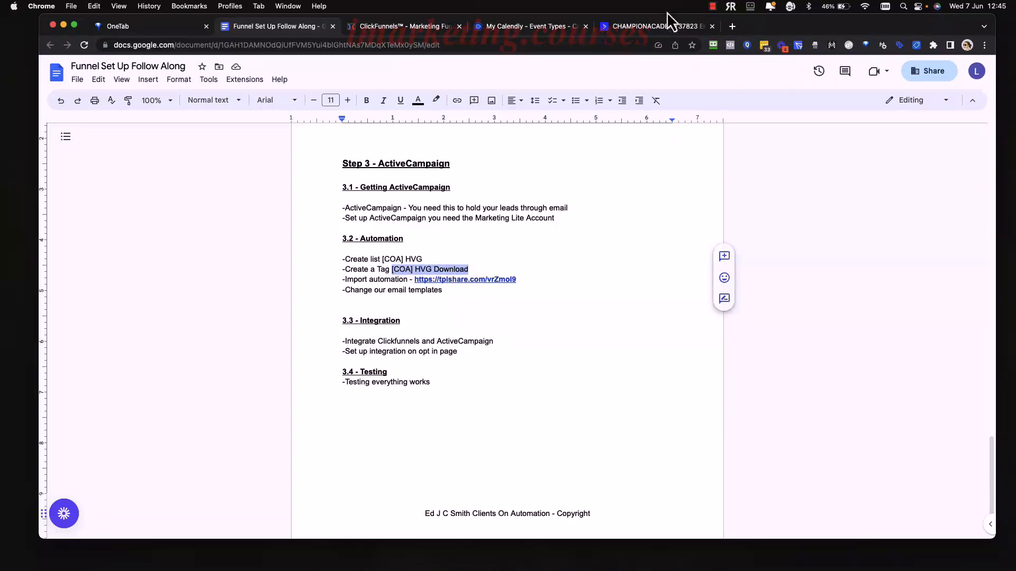
pyautogui.click(656, 27)
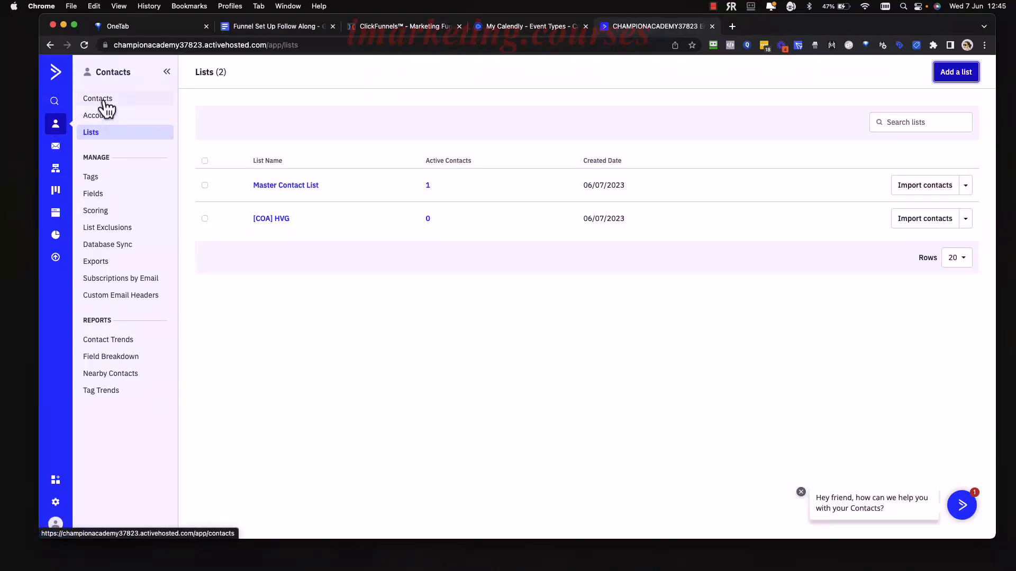
# Create the tag '[COA] HVG Download' on the Manage Tags page.
pyautogui.click(94, 181)
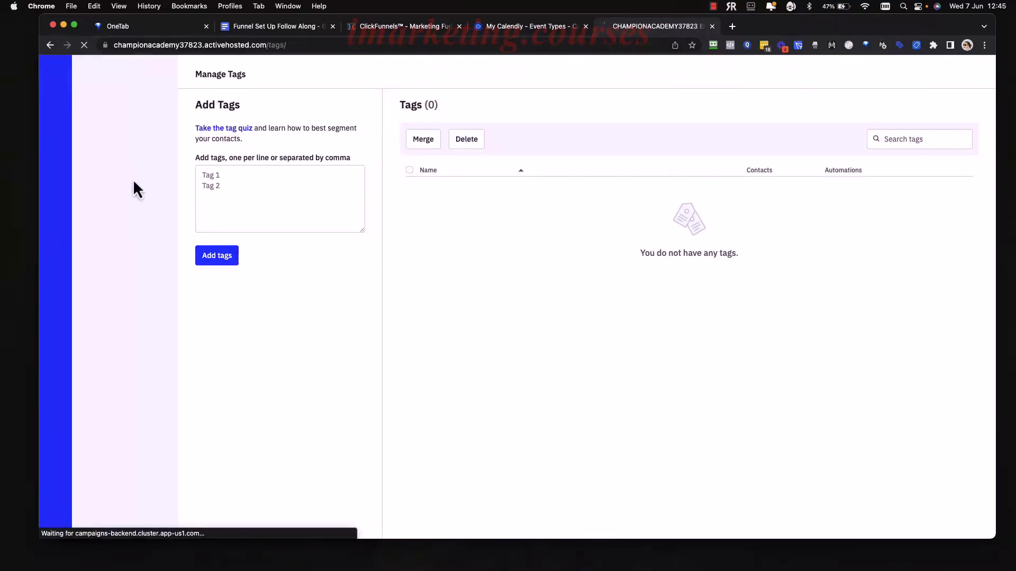
pyautogui.click(241, 174)
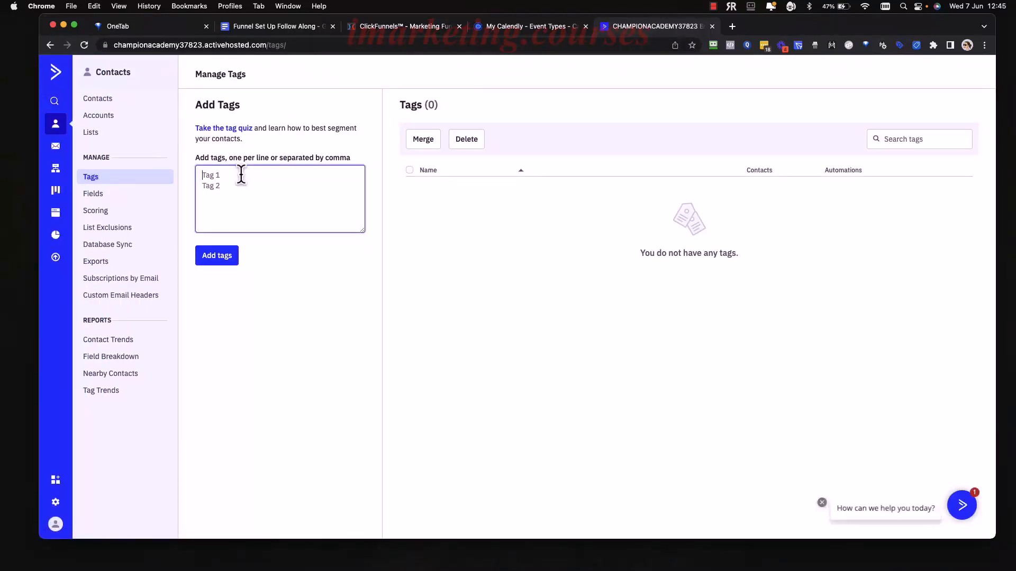
pyautogui.press('super+v')
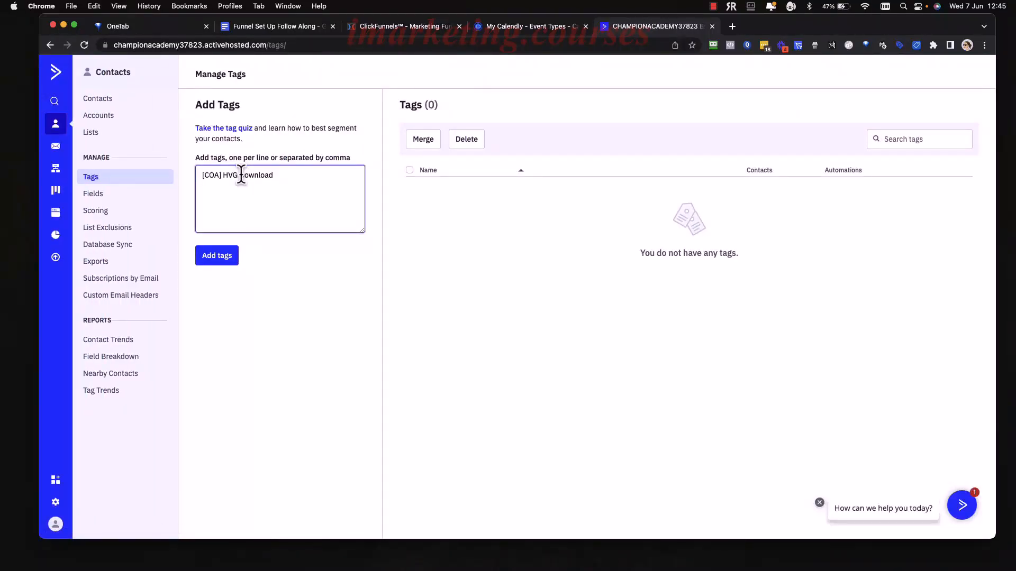
pyautogui.click(222, 264)
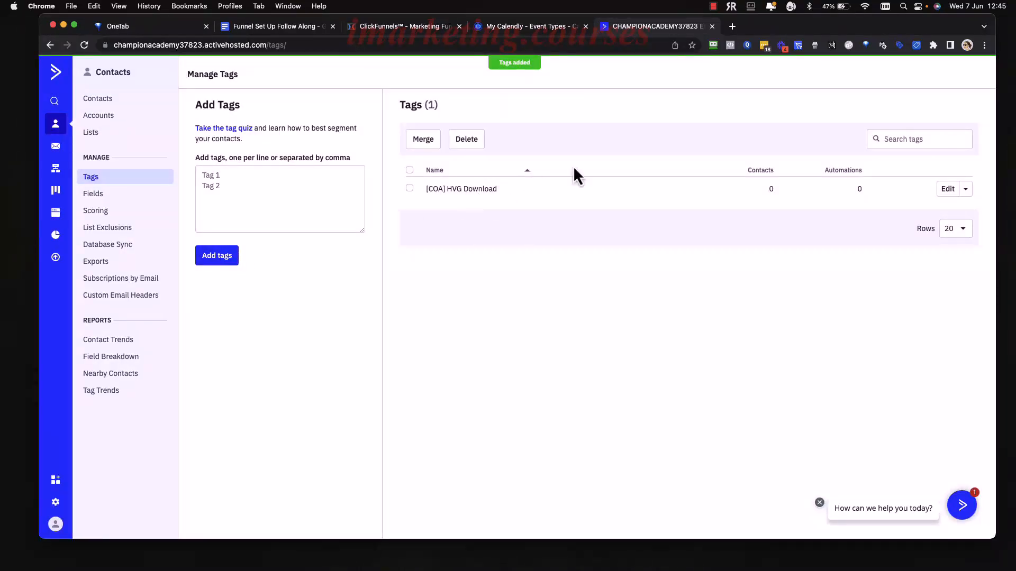
pyautogui.click(293, 26)
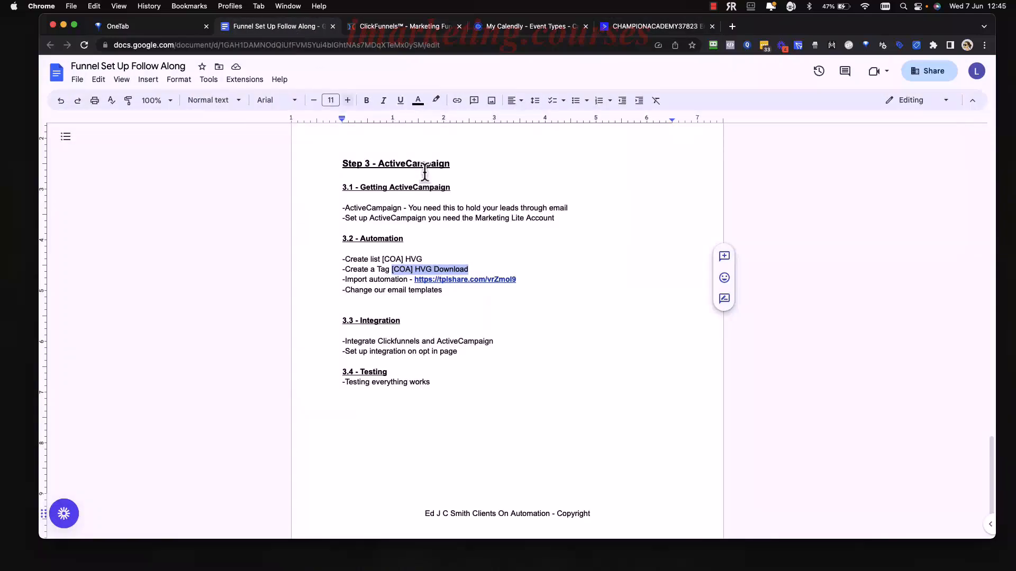
# Copy the tplshare automation import link from the Import automation line.
pyautogui.click(561, 293)
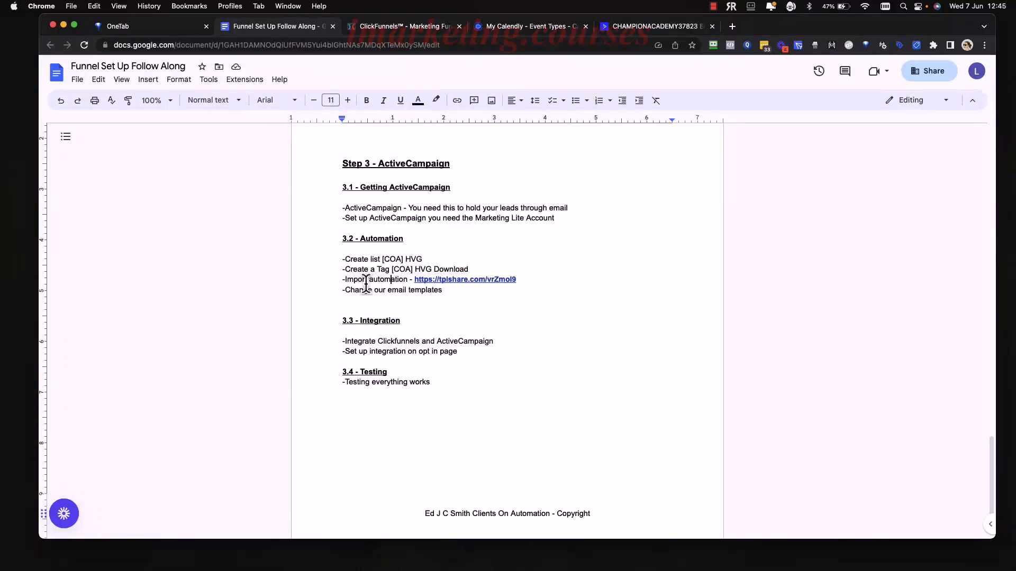
pyautogui.moveTo(408, 280); pyautogui.dragTo(345, 280)
pyautogui.click(491, 318)
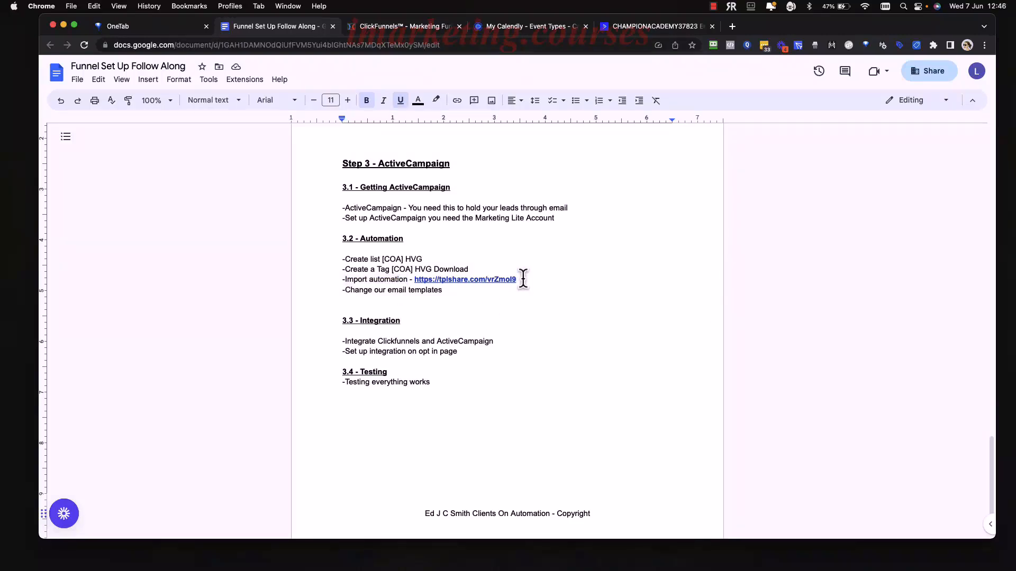
pyautogui.doubleClick(523, 278)
pyautogui.moveTo(523, 278); pyautogui.dragTo(418, 281)
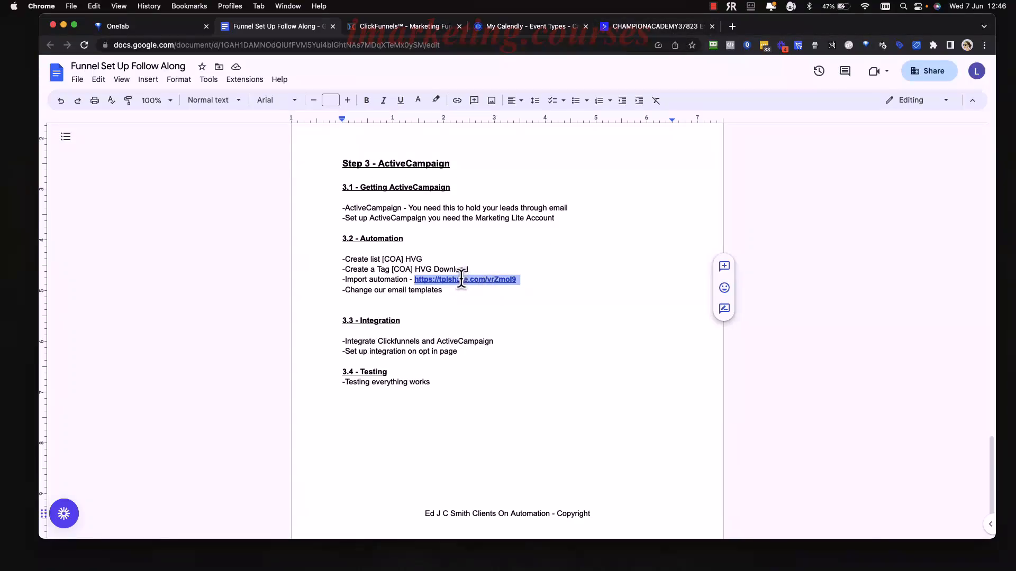
pyautogui.click(650, 29)
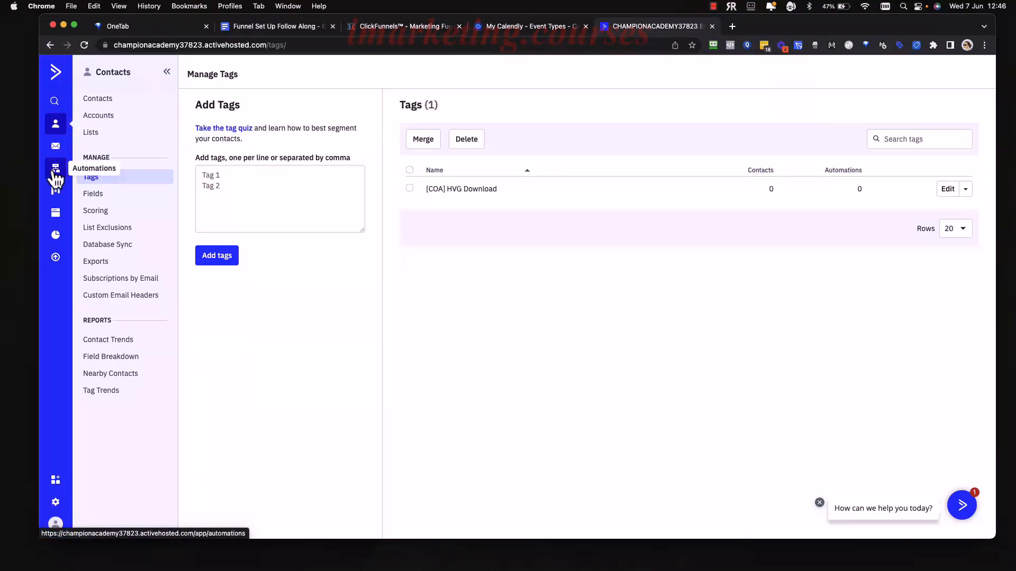
# Import the shared automation from the pasted tplshare link via Import an automation.
pyautogui.click(59, 173)
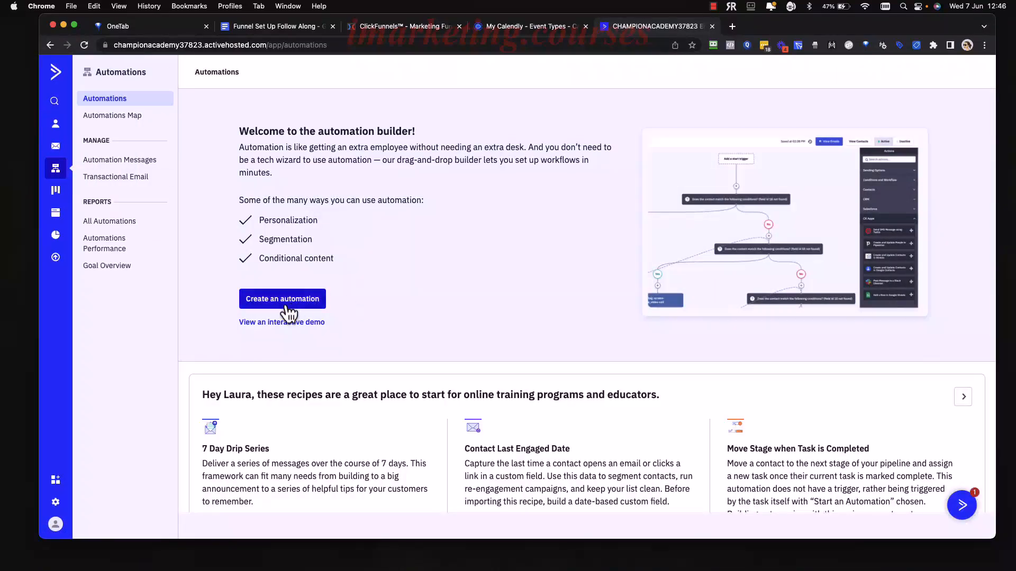
pyautogui.click(283, 305)
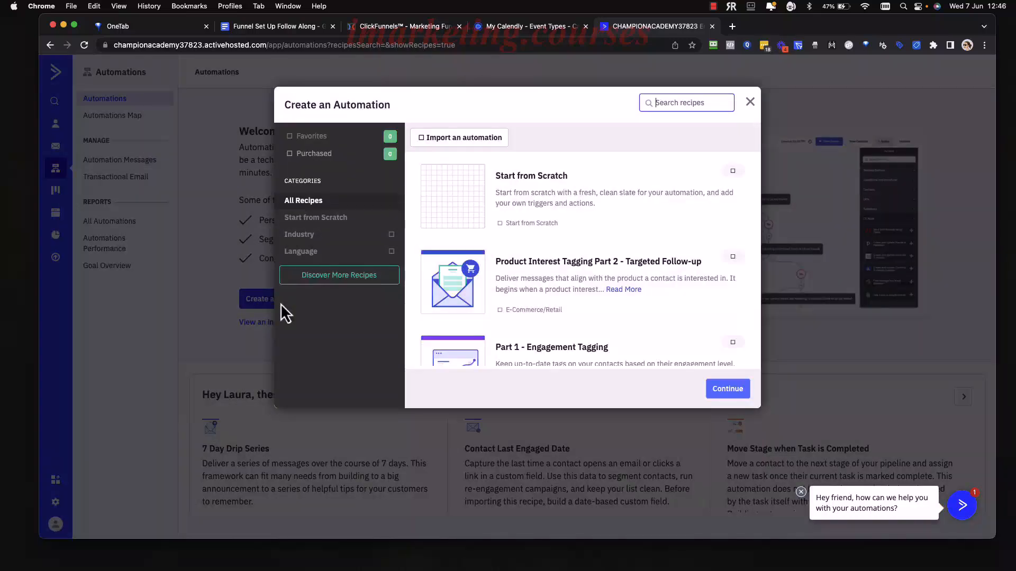
pyautogui.click(456, 142)
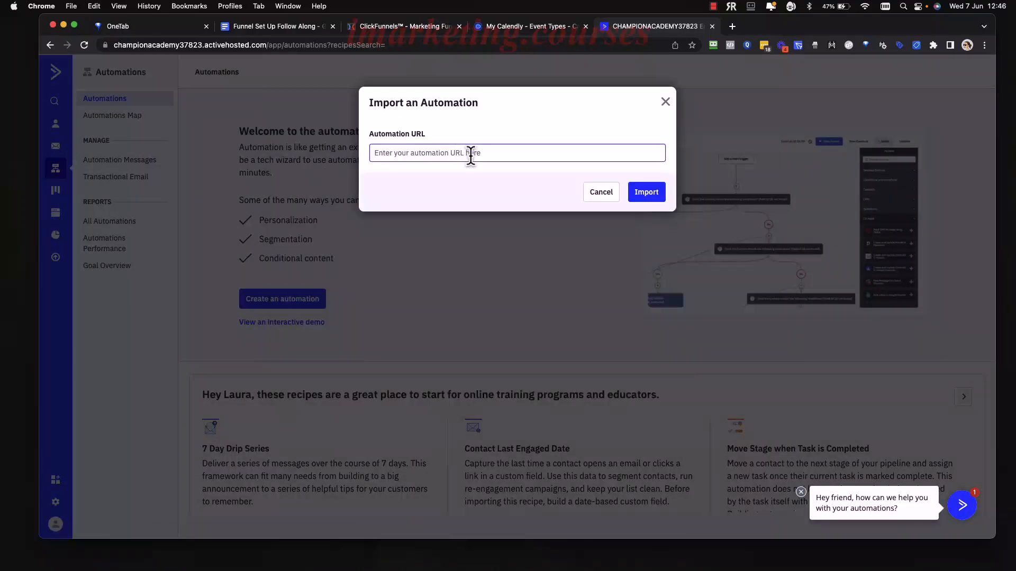
pyautogui.click(643, 196)
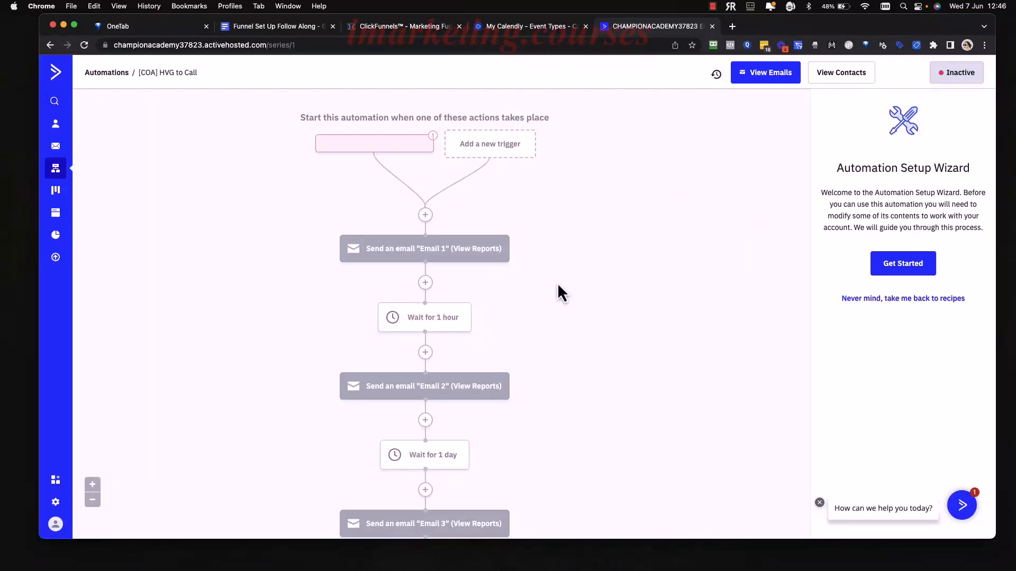
# Start the setup wizard and set the automation to trigger on subscription to the [COA] HVG list.
pyautogui.click(908, 281)
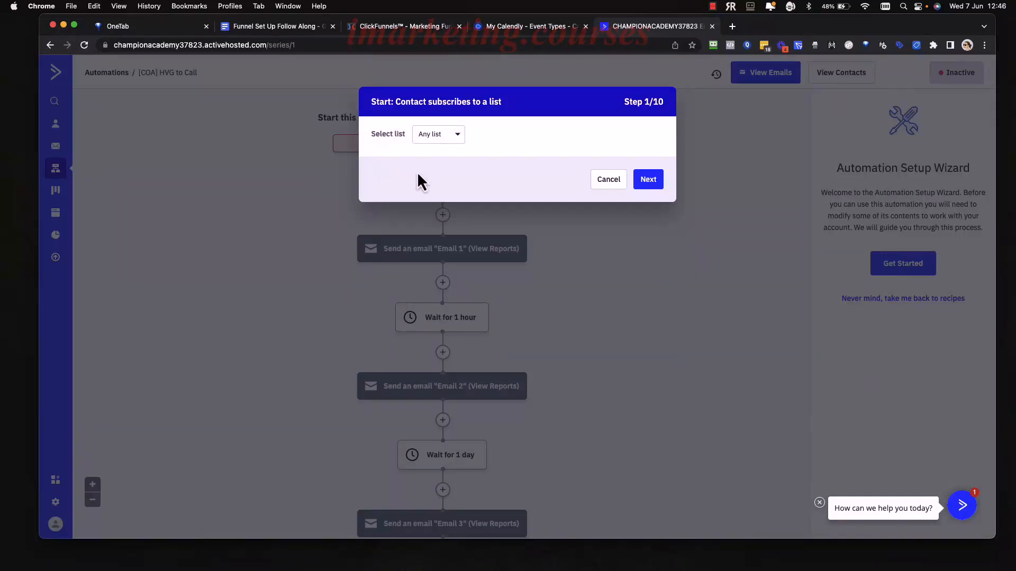
pyautogui.click(456, 139)
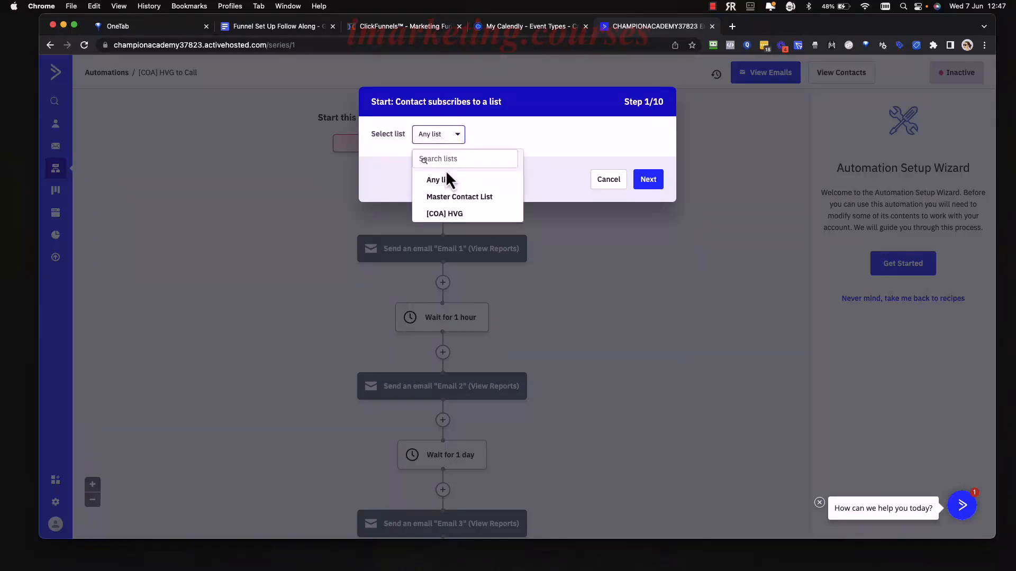
pyautogui.click(456, 216)
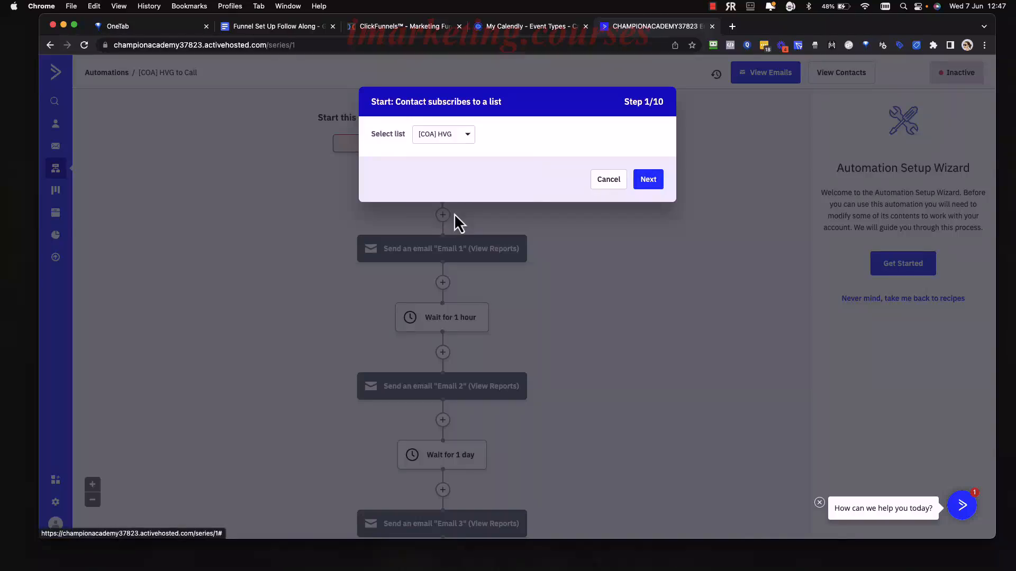
pyautogui.click(649, 183)
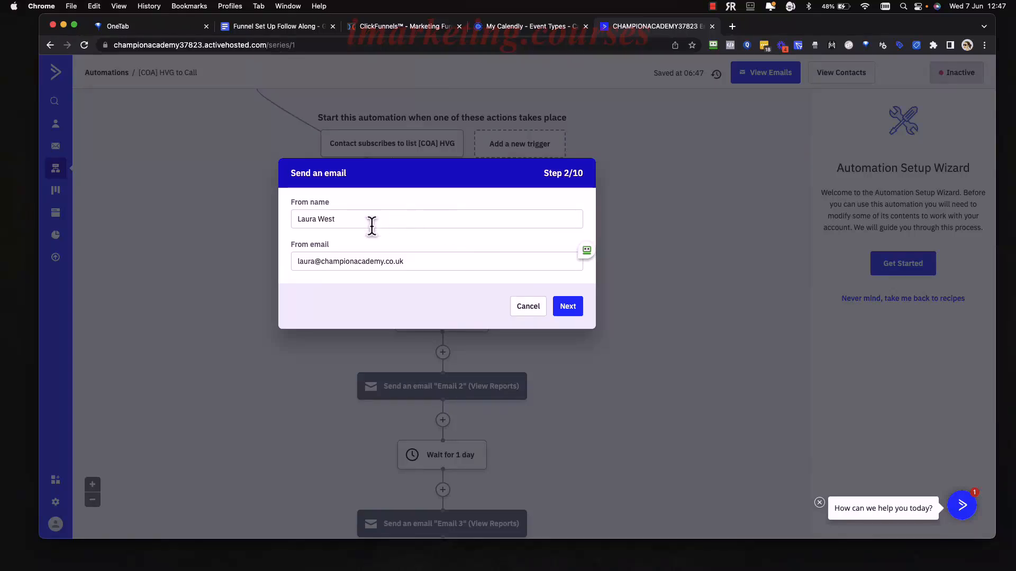
# Review Email 1's sender name and sender email address, including the address's domain.
pyautogui.moveTo(371, 219); pyautogui.dragTo(294, 221)
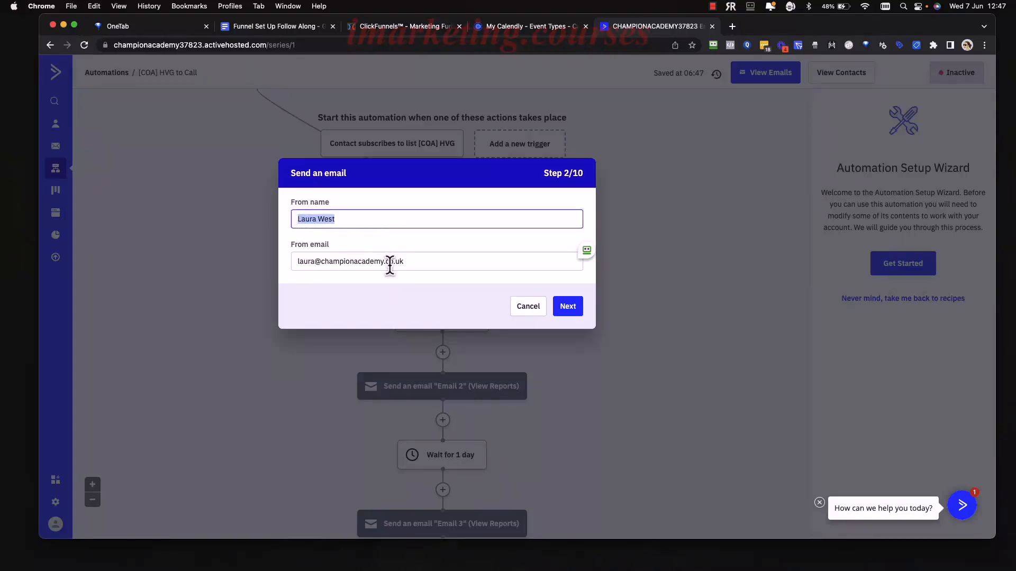
pyautogui.click(424, 262)
pyautogui.moveTo(299, 269); pyautogui.dragTo(293, 266)
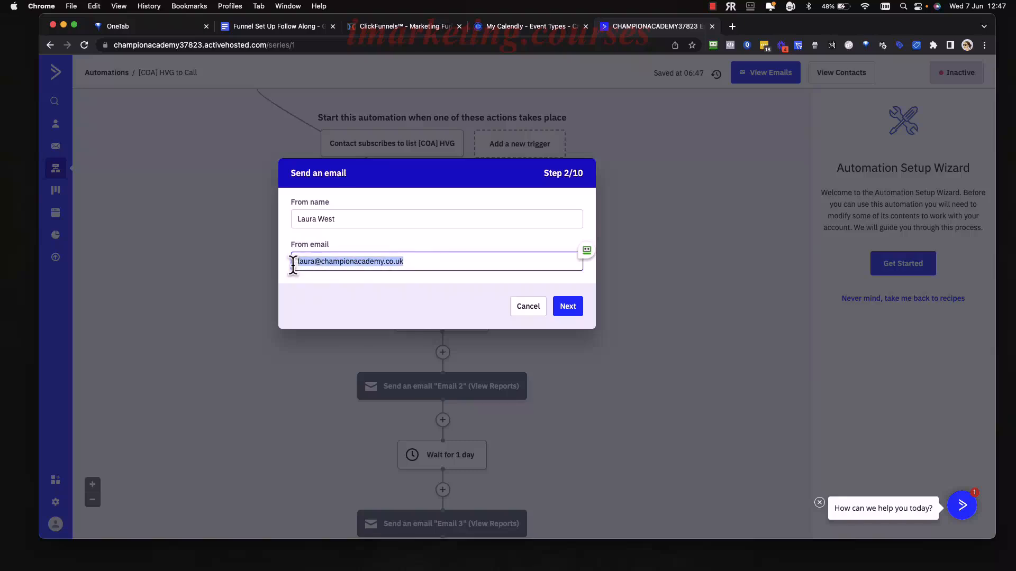
pyautogui.click(432, 263)
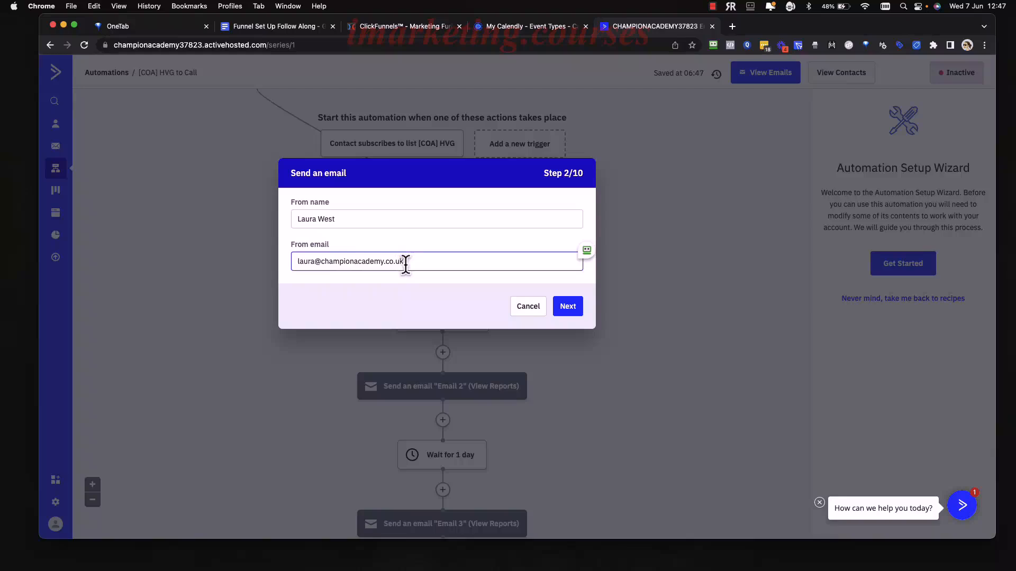
pyautogui.moveTo(409, 263); pyautogui.dragTo(329, 261)
pyautogui.click(415, 263)
pyautogui.moveTo(415, 261); pyautogui.dragTo(328, 262)
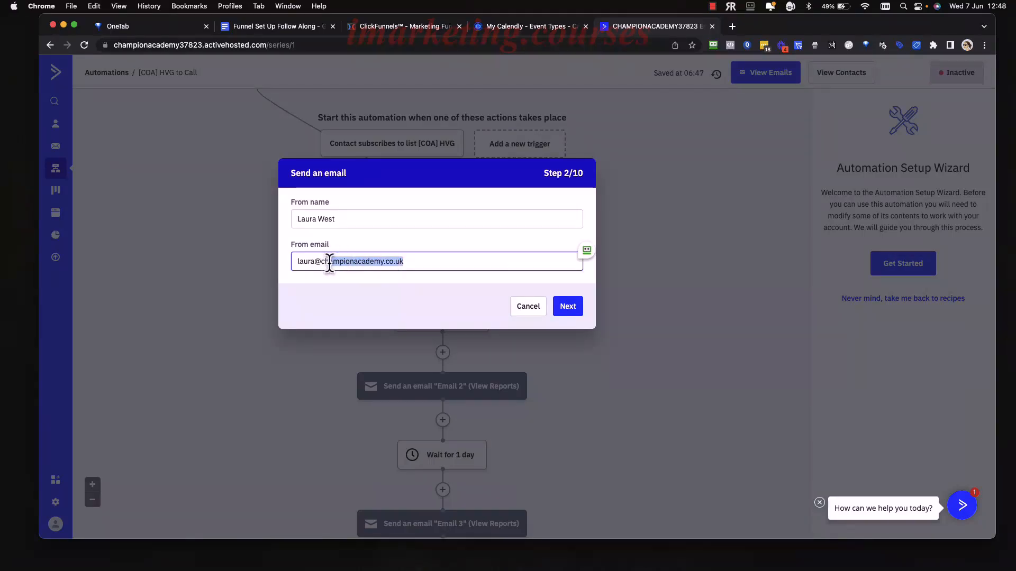
pyautogui.click(435, 260)
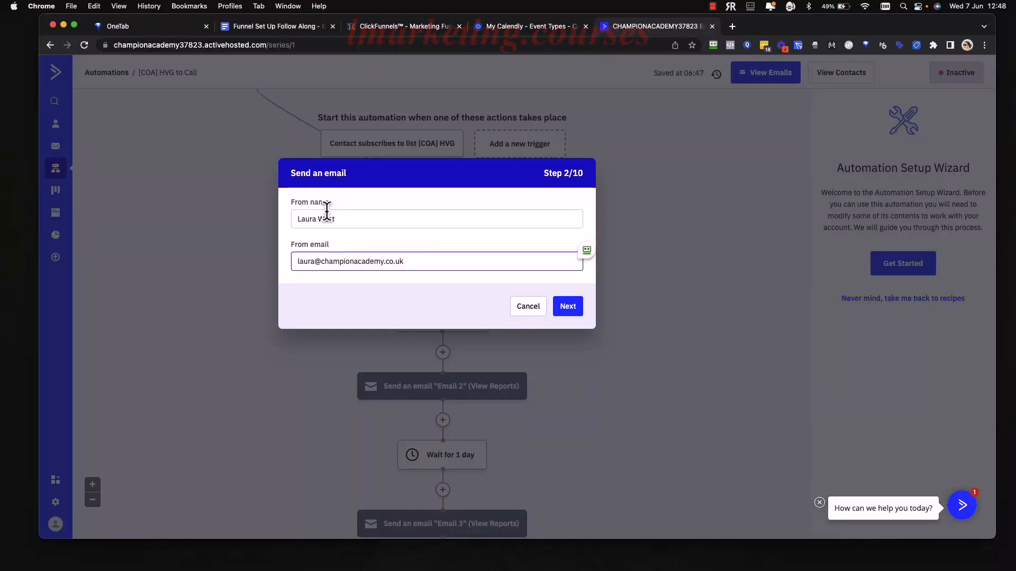
pyautogui.moveTo(340, 219); pyautogui.dragTo(300, 219)
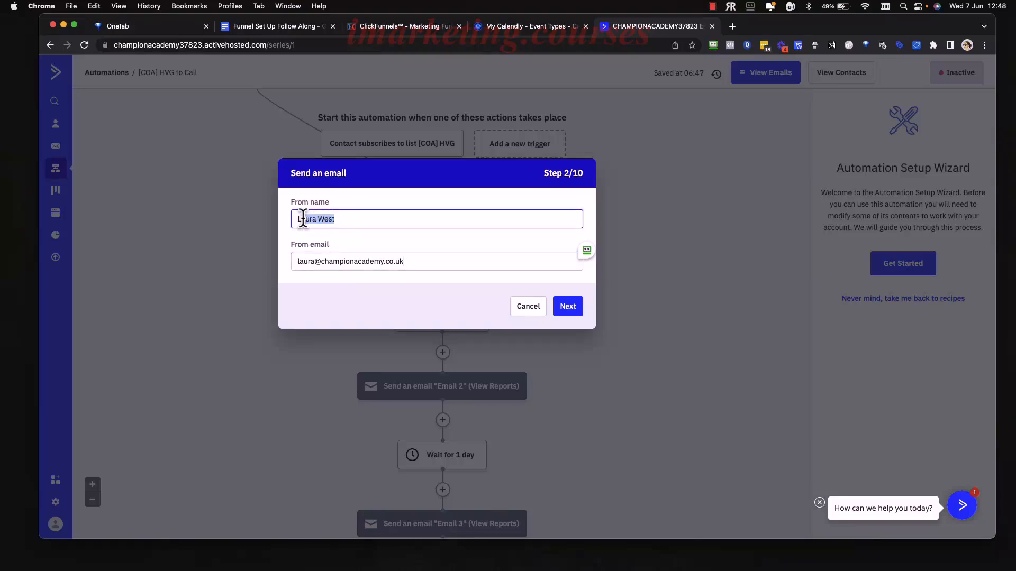
pyautogui.moveTo(420, 267); pyautogui.dragTo(297, 265)
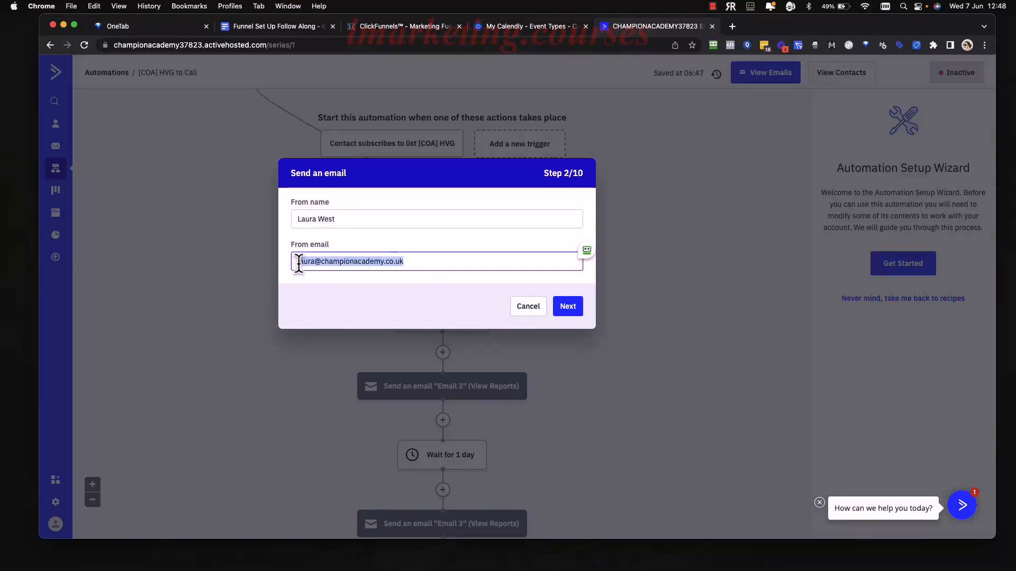
# Append '- The Transformation Coach' to the sender name, remove it again, and continue to step 3.
pyautogui.click(357, 223)
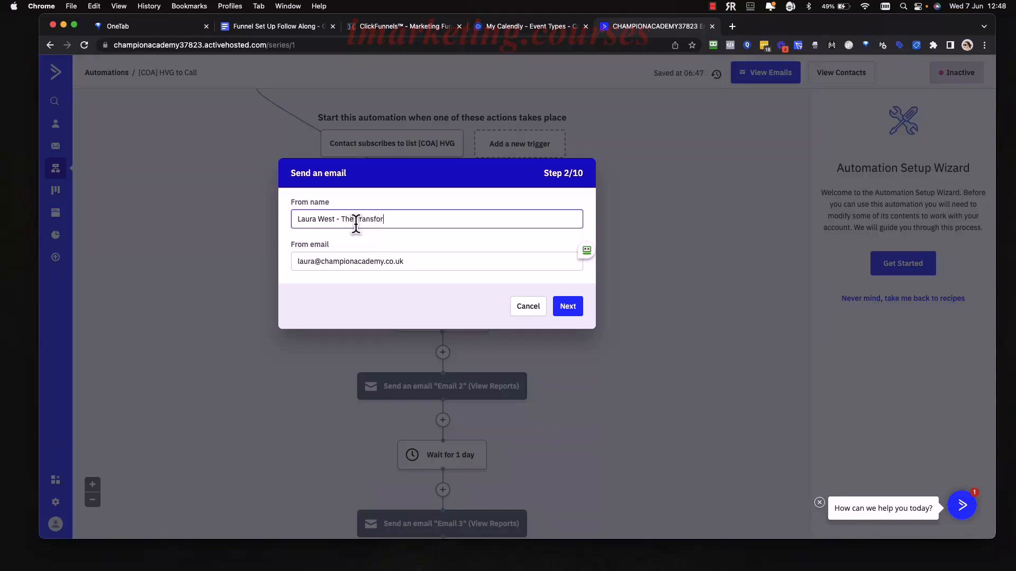
pyautogui.write('- The Transformation Coach')
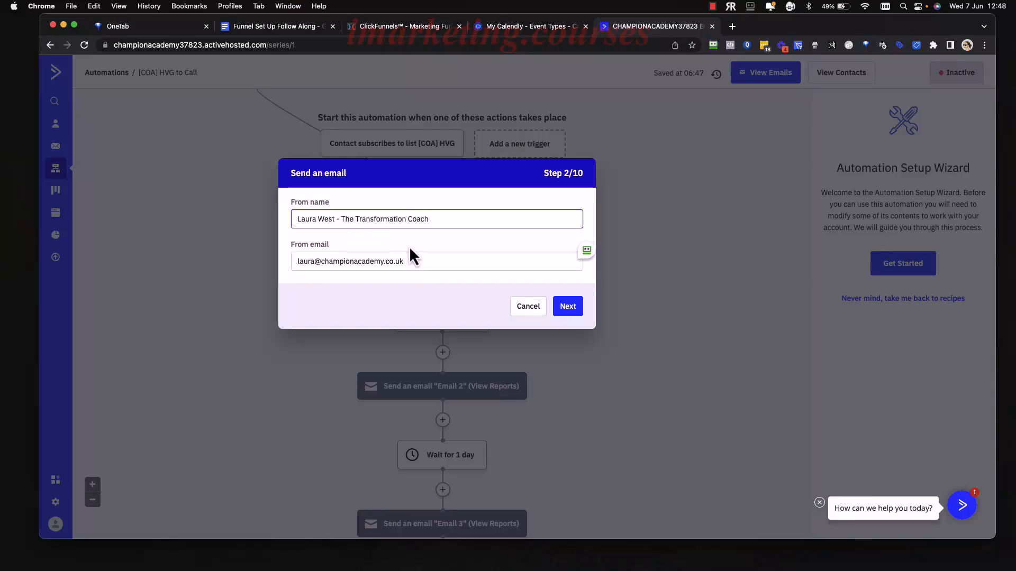
pyautogui.moveTo(443, 214); pyautogui.dragTo(339, 219)
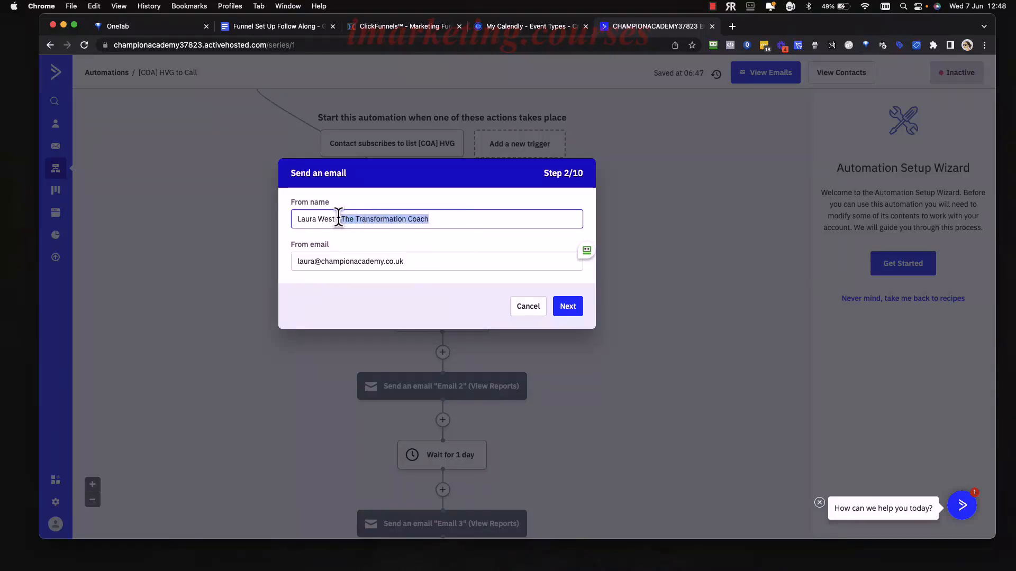
pyautogui.click(443, 237)
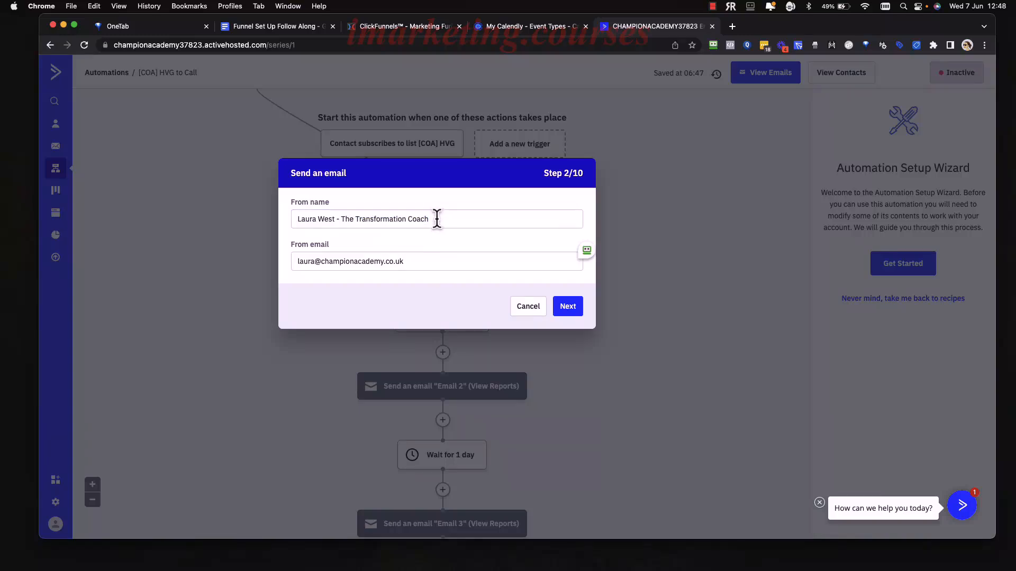
pyautogui.moveTo(435, 217); pyautogui.dragTo(335, 219)
pyautogui.press('BackSpace')
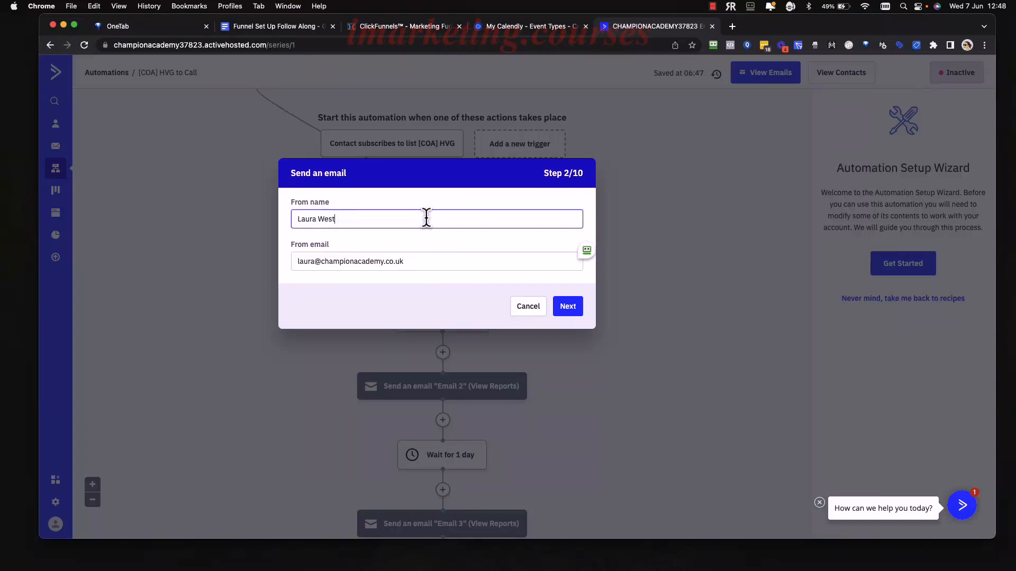
pyautogui.click(554, 300)
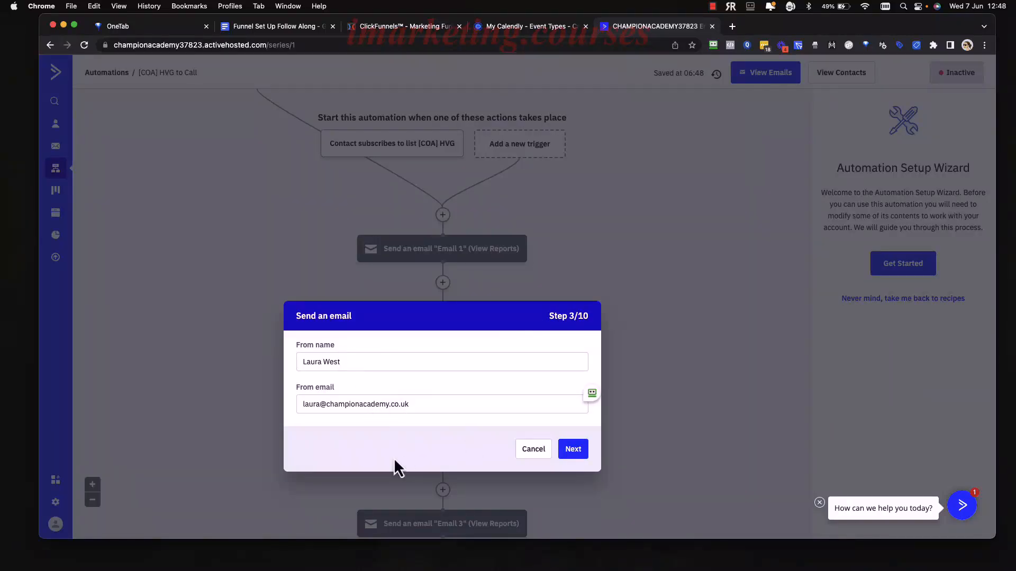
# Accept the same sender details for each remaining email through step 10 to finish the wizard.
pyautogui.click(573, 449)
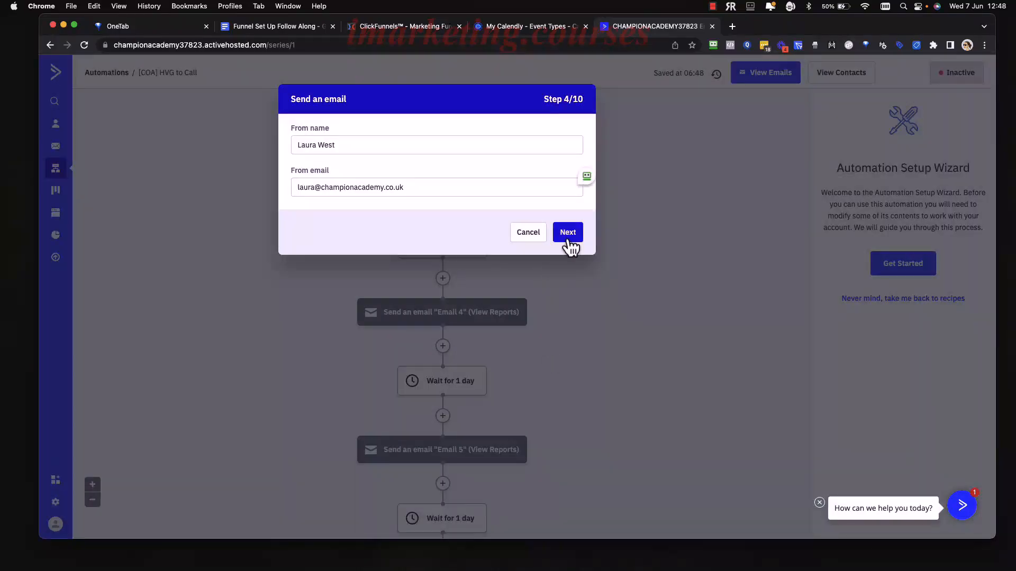
pyautogui.click(566, 239)
pyautogui.click(577, 380)
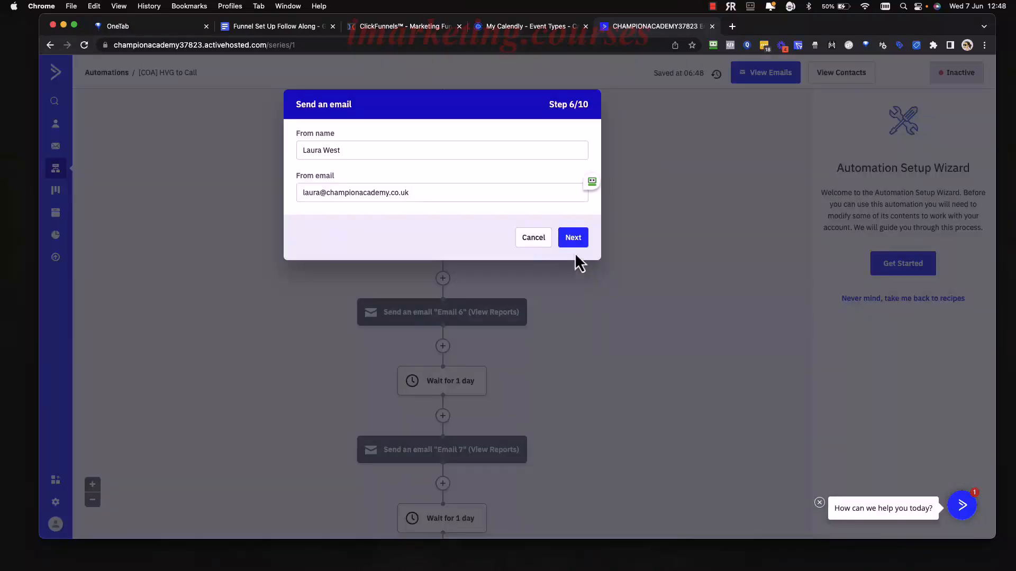
pyautogui.click(573, 239)
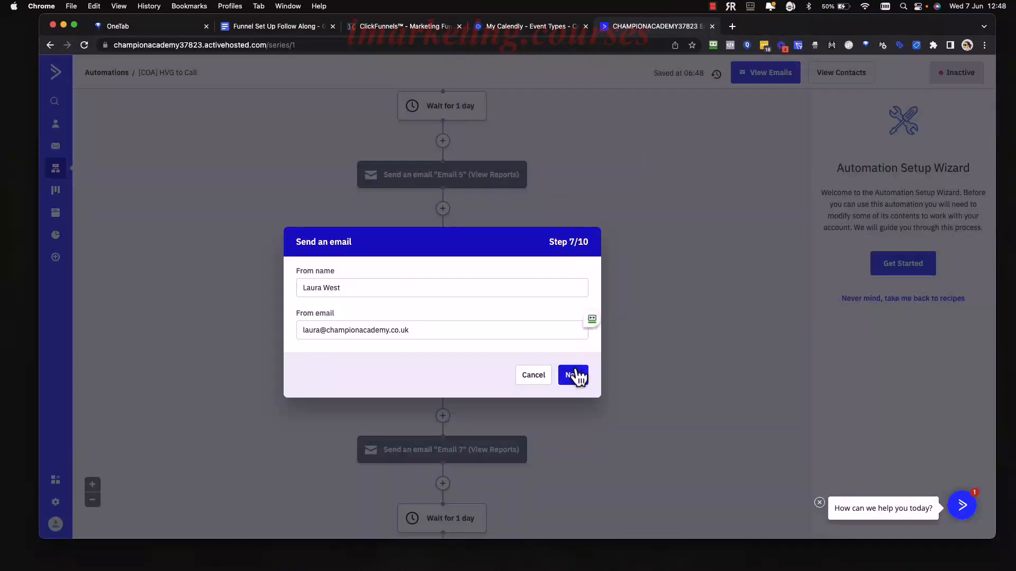
pyautogui.click(575, 375)
pyautogui.click(575, 375)
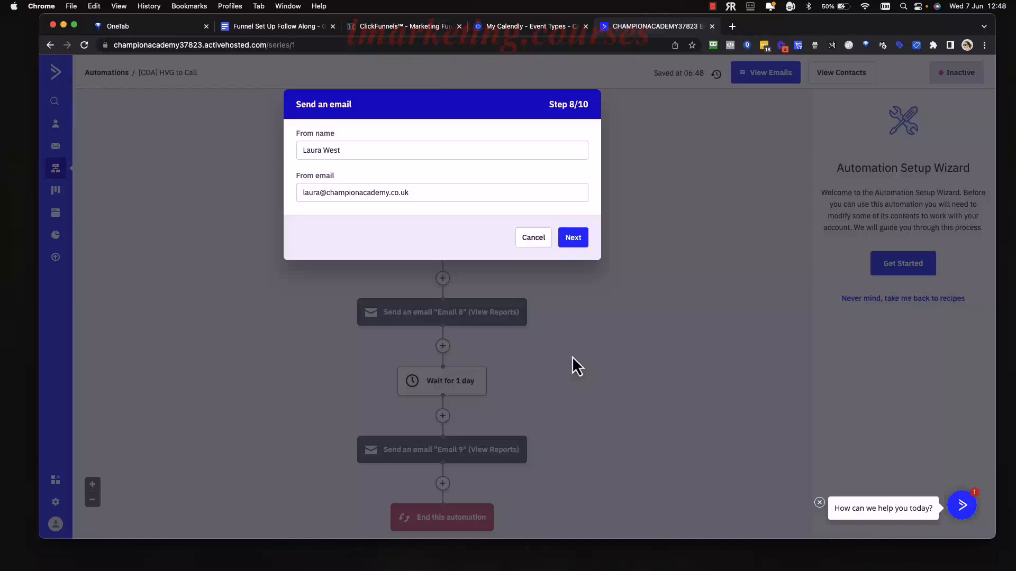
pyautogui.click(574, 235)
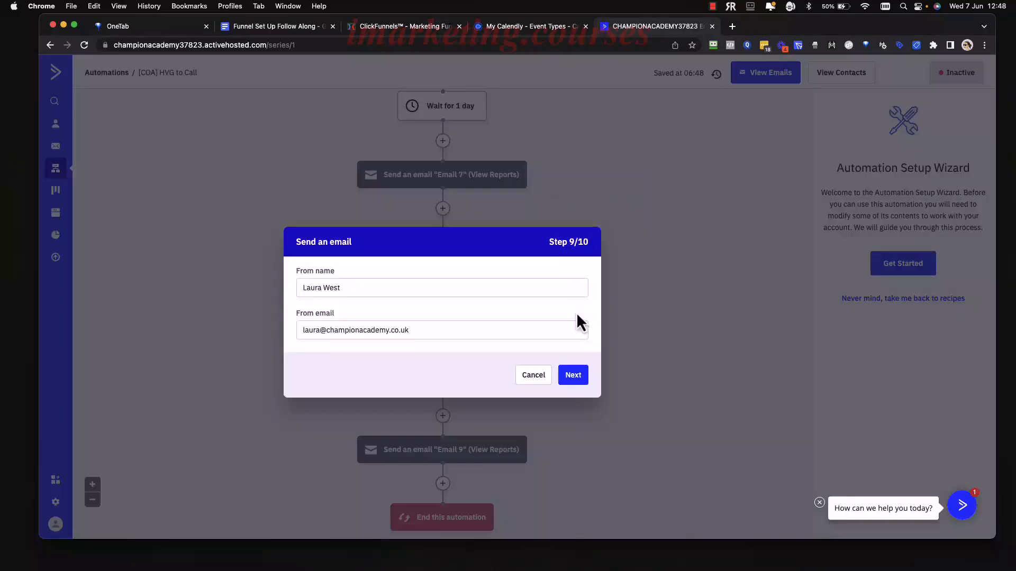
pyautogui.click(576, 375)
pyautogui.click(571, 358)
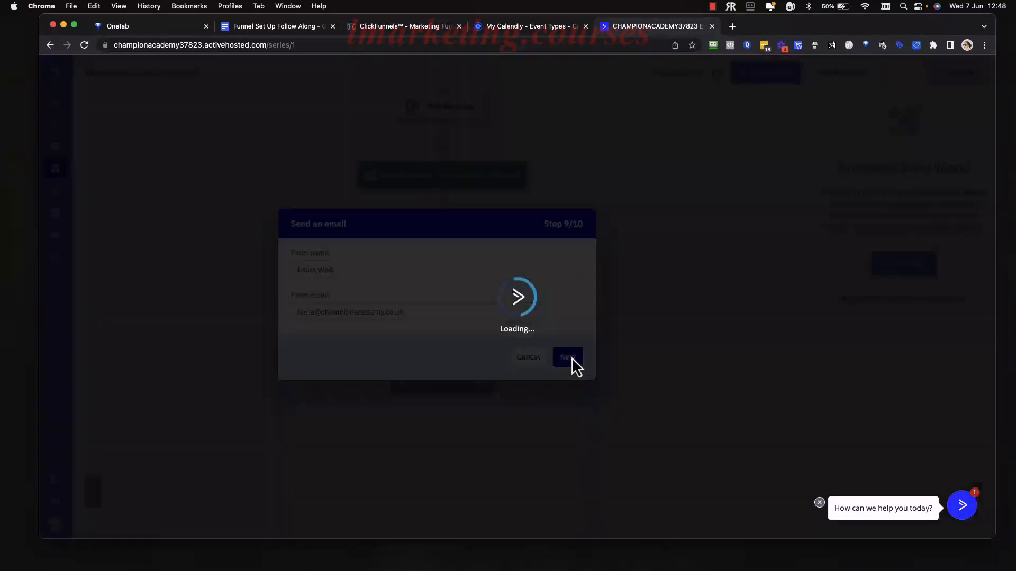
pyautogui.click(573, 373)
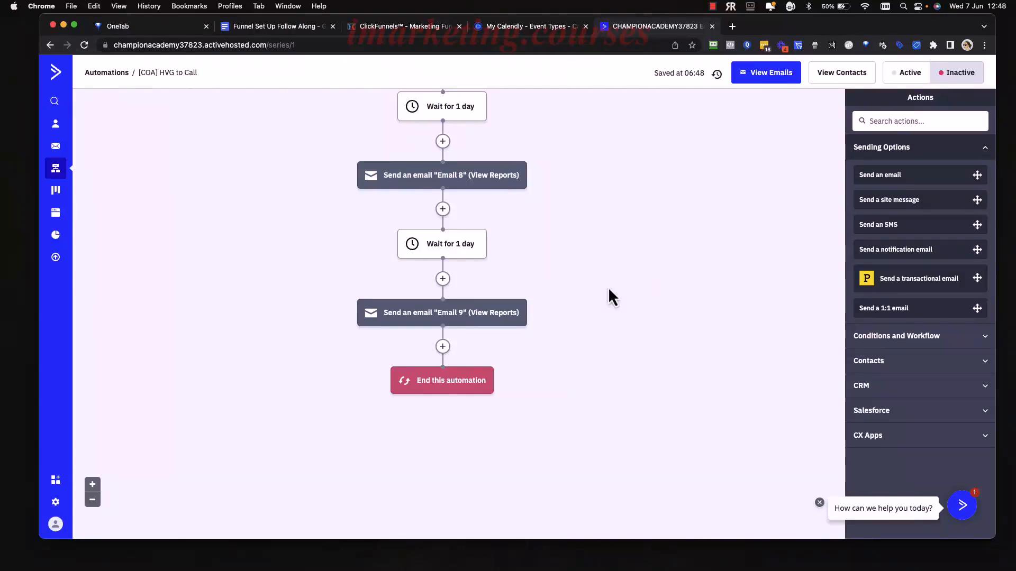
pyautogui.scroll(10, 609, 290)
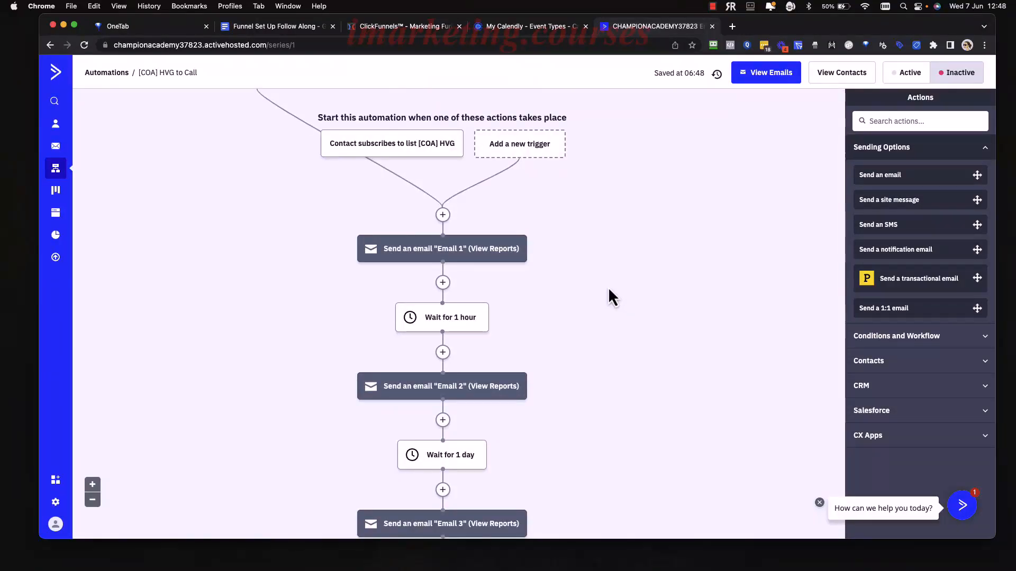
# In the Funnel Set Up Follow Along document, find the 'Change our email templates' task.
pyautogui.click(278, 25)
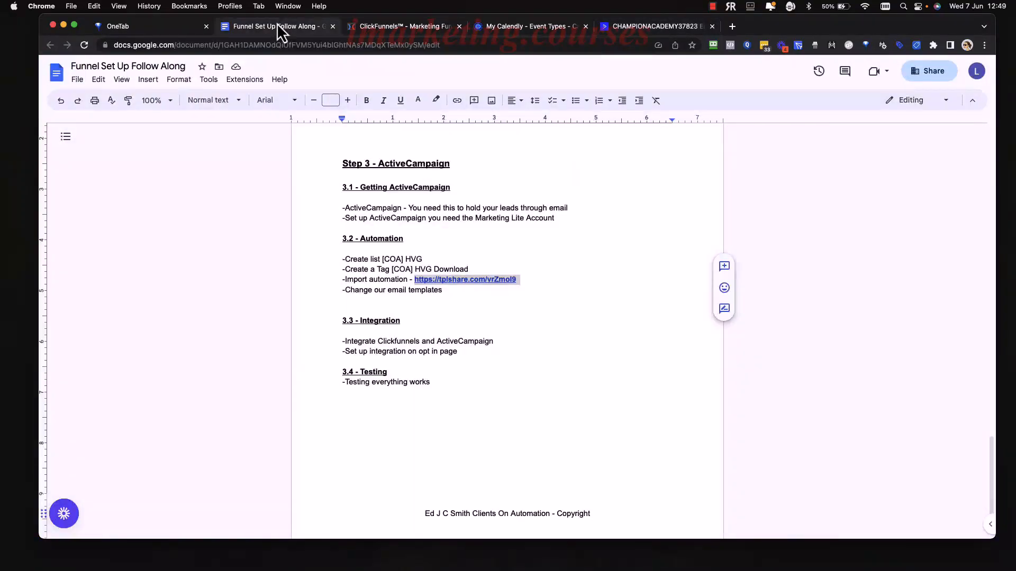
pyautogui.click(464, 301)
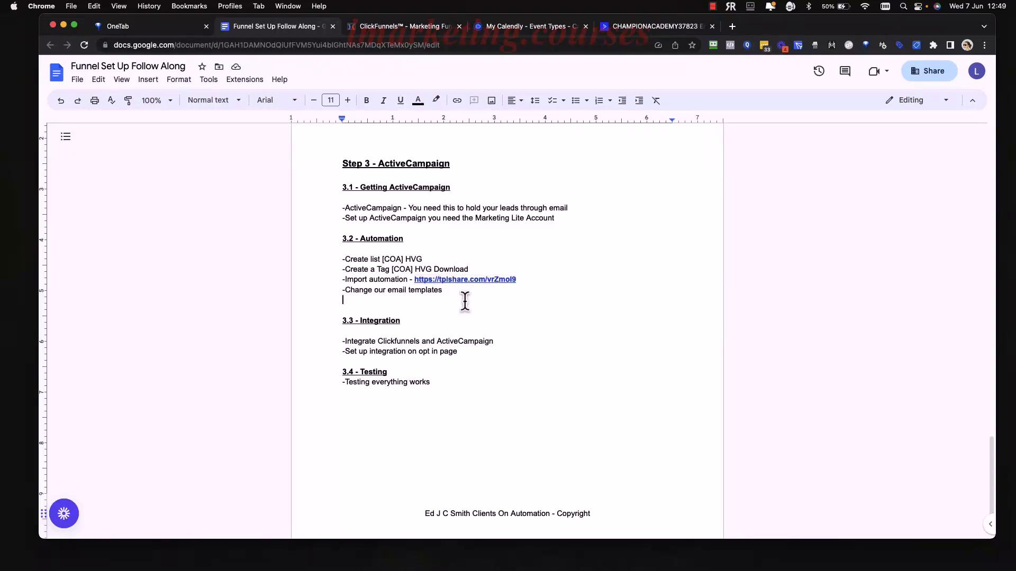
pyautogui.click(447, 291)
pyautogui.moveTo(447, 291); pyautogui.dragTo(347, 295)
pyautogui.click(448, 293)
# Open Email 1 of the [COA] HVG to Call automation in the email designer.
pyautogui.click(658, 28)
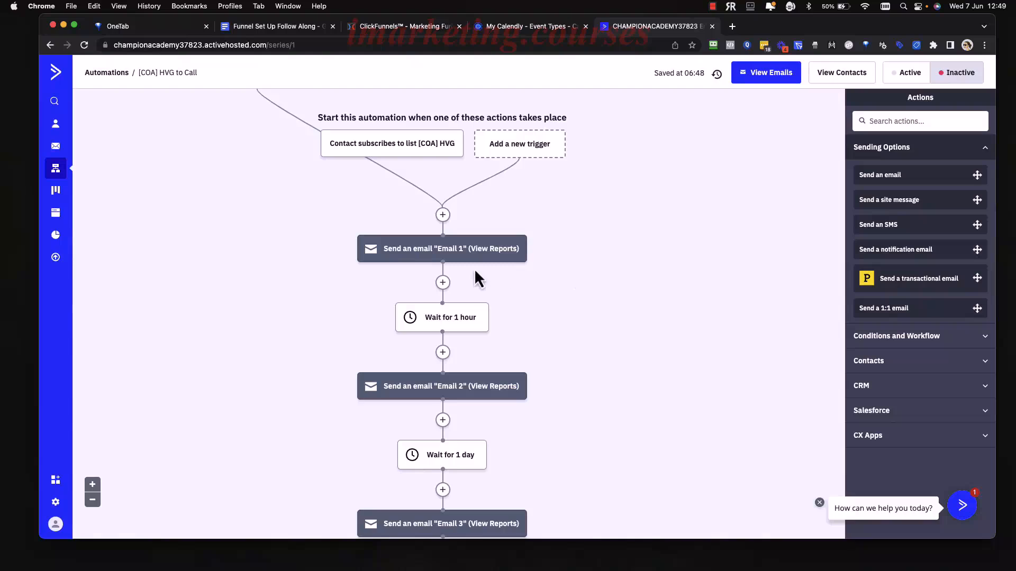
pyautogui.moveTo(443, 267)
pyautogui.click(430, 254)
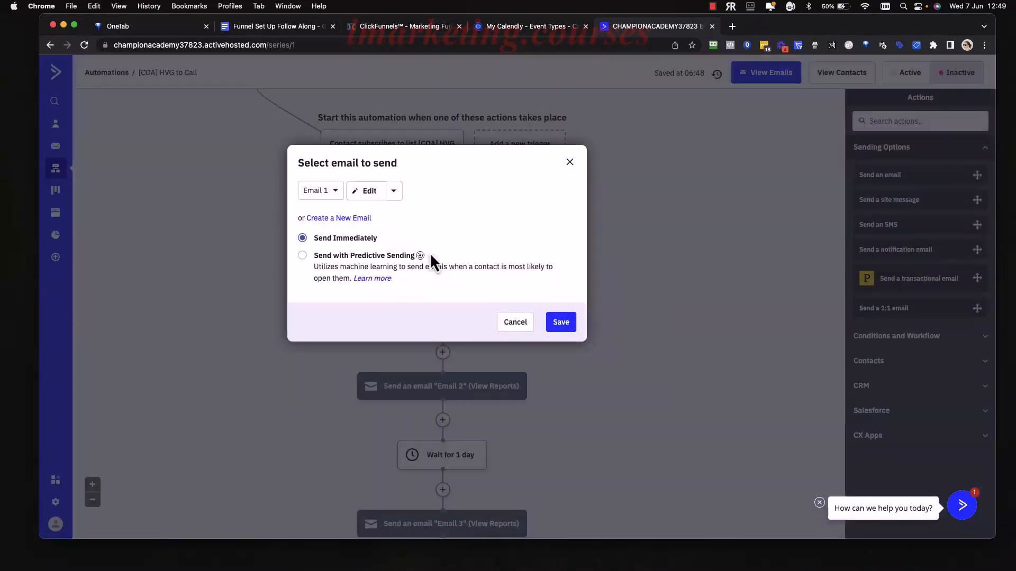
pyautogui.click(367, 193)
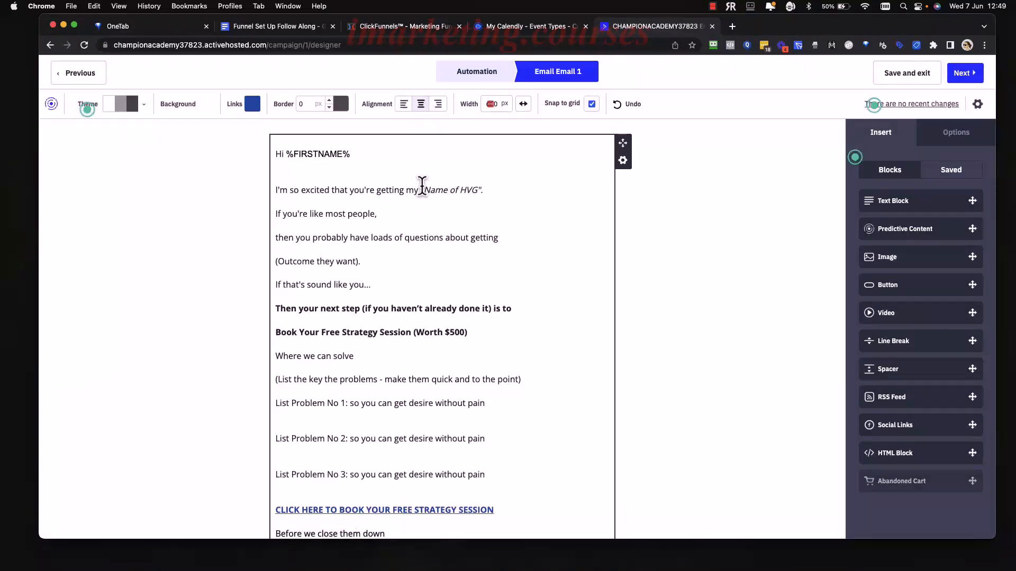
# Read through the email body, including the Name of HVG placeholder and the problem list.
pyautogui.scroll(-6, 484, 190)
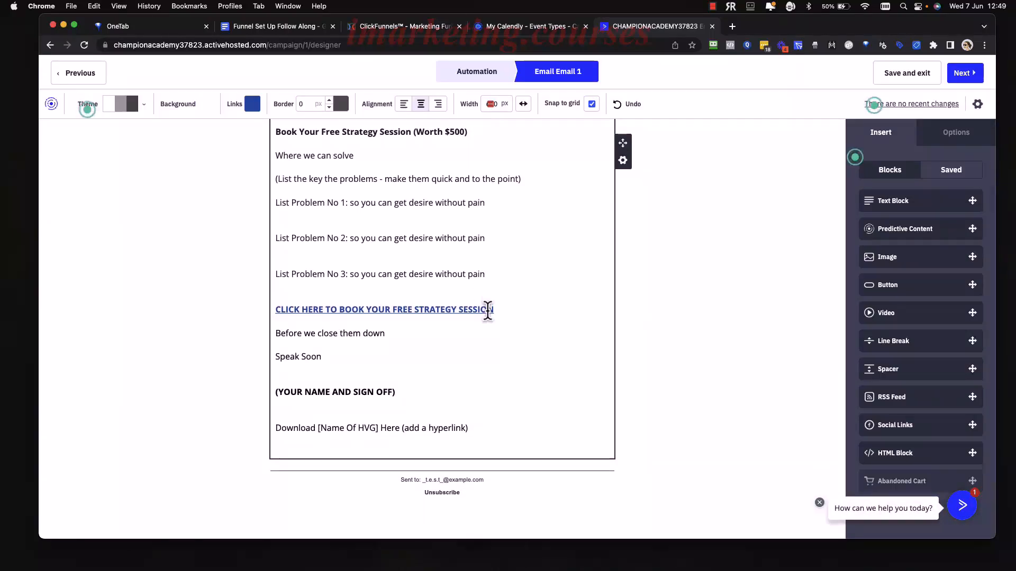
pyautogui.scroll(1, 488, 311)
pyautogui.scroll(5, 488, 311)
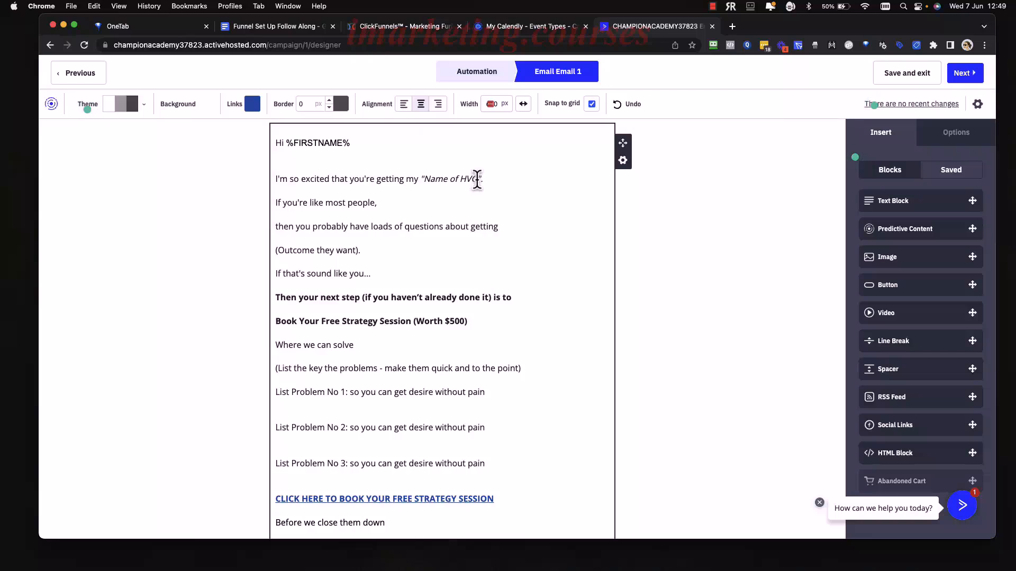
pyautogui.moveTo(478, 178); pyautogui.dragTo(424, 178)
pyautogui.rightClick(437, 251)
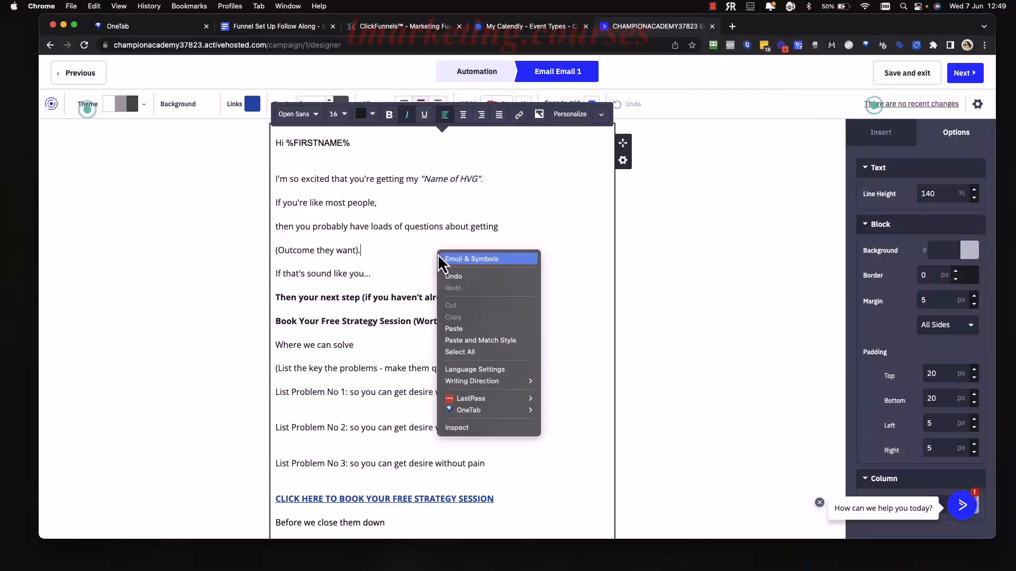
pyautogui.click(424, 267)
pyautogui.scroll(-1, 424, 266)
pyautogui.scroll(-3, 424, 266)
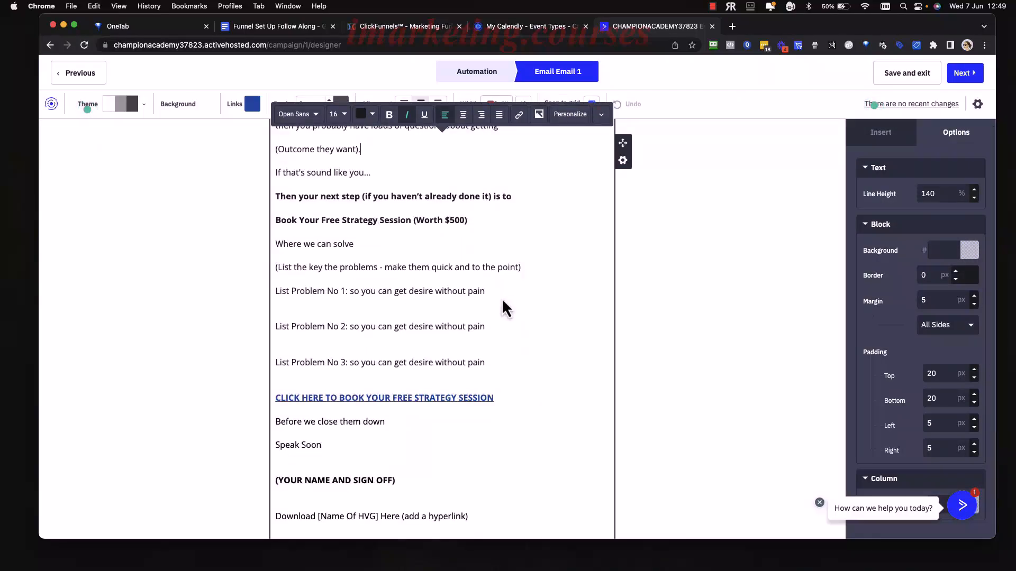
pyautogui.moveTo(504, 302); pyautogui.dragTo(351, 301)
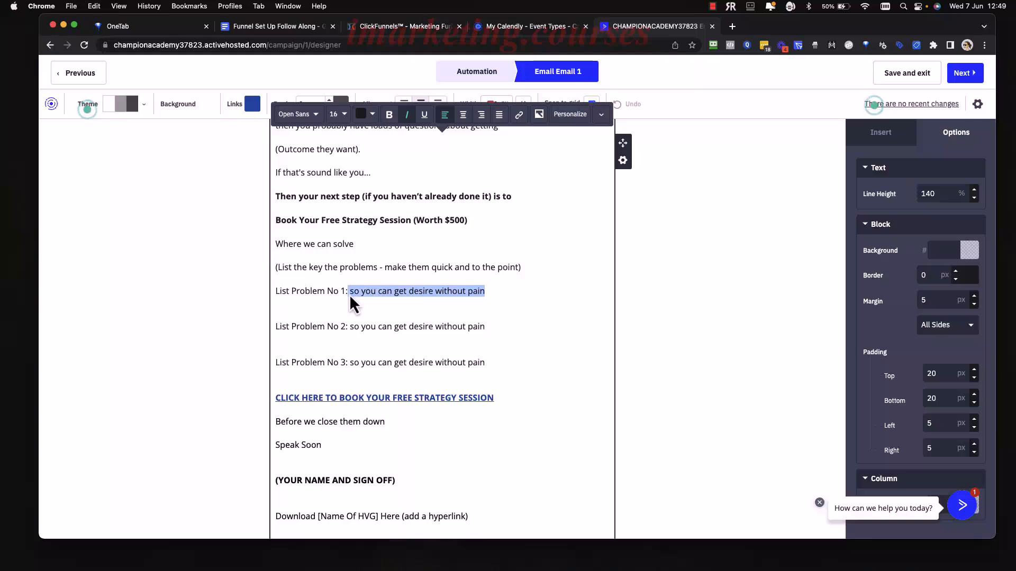
pyautogui.scroll(-3, 351, 301)
pyautogui.click(488, 307)
pyautogui.scroll(-4, 488, 307)
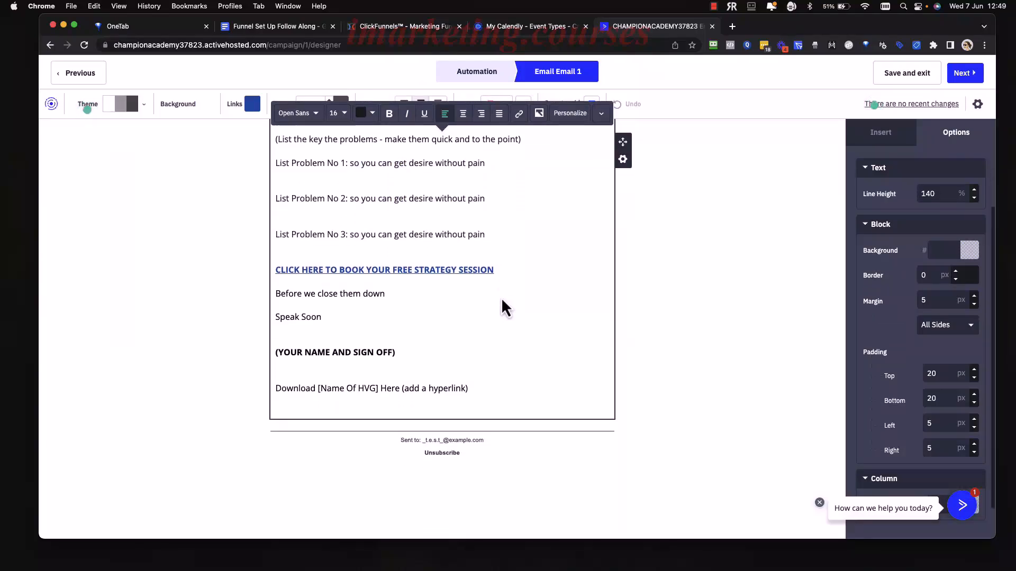
# Check the sign-off line and select the whole 'Download [Name Of HVG] Here' line.
pyautogui.moveTo(405, 337); pyautogui.dragTo(279, 338)
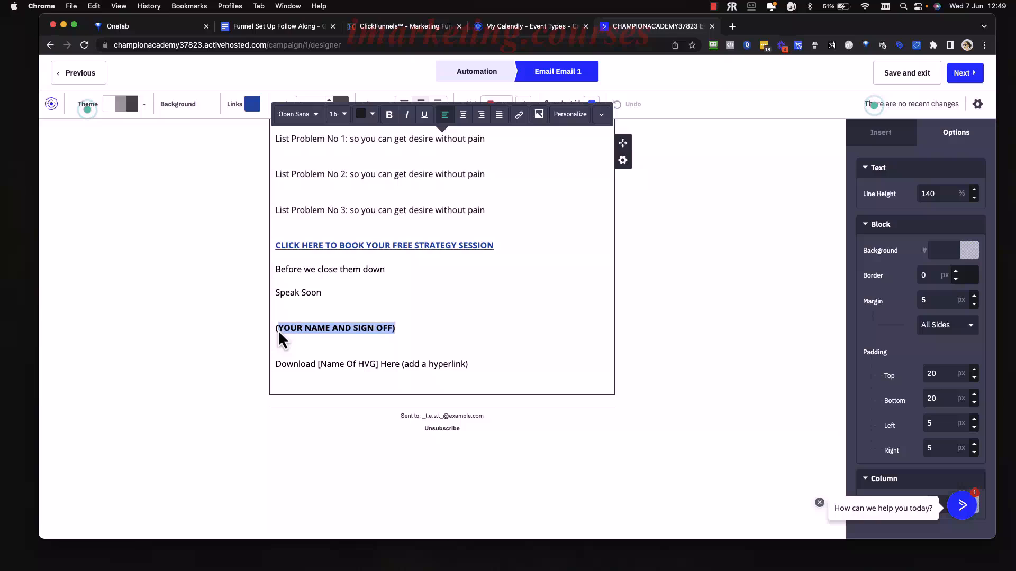
pyautogui.click(497, 340)
pyautogui.scroll(-1, 485, 366)
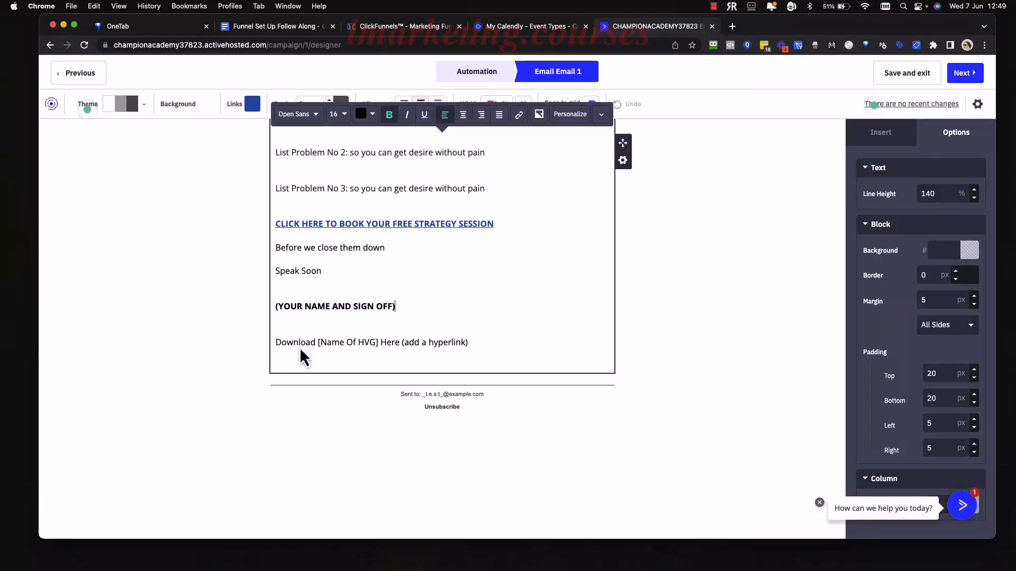
pyautogui.click(316, 344)
pyautogui.moveTo(315, 346); pyautogui.dragTo(381, 349)
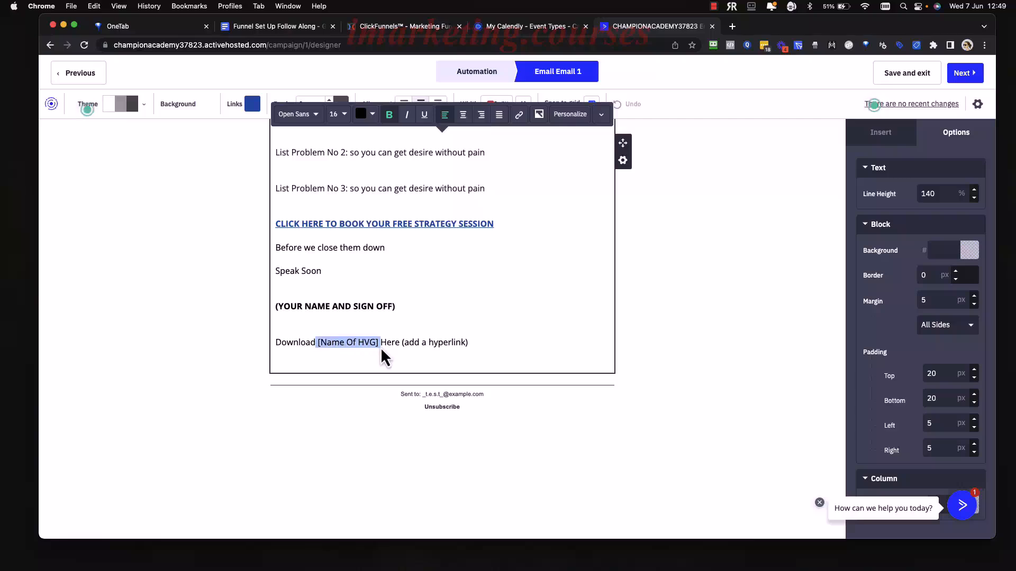
pyautogui.click(413, 359)
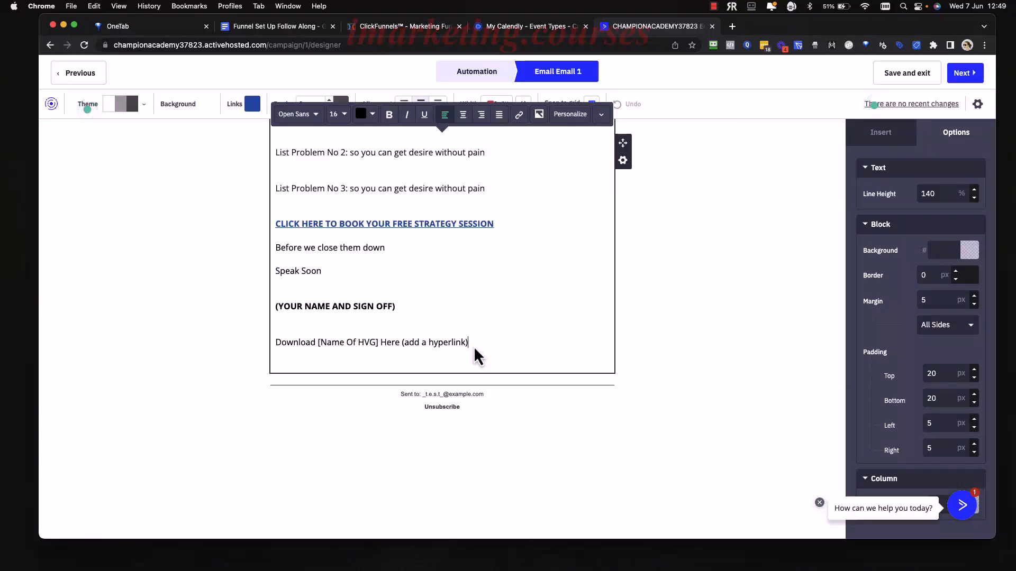
pyautogui.moveTo(475, 349); pyautogui.dragTo(371, 349)
pyautogui.moveTo(339, 349); pyautogui.dragTo(276, 339)
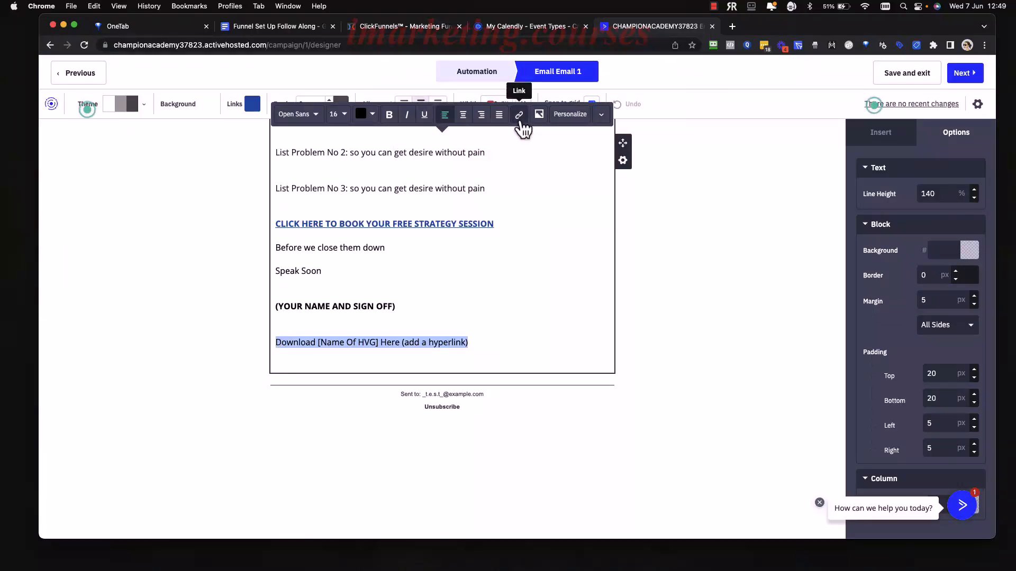
pyautogui.click(519, 116)
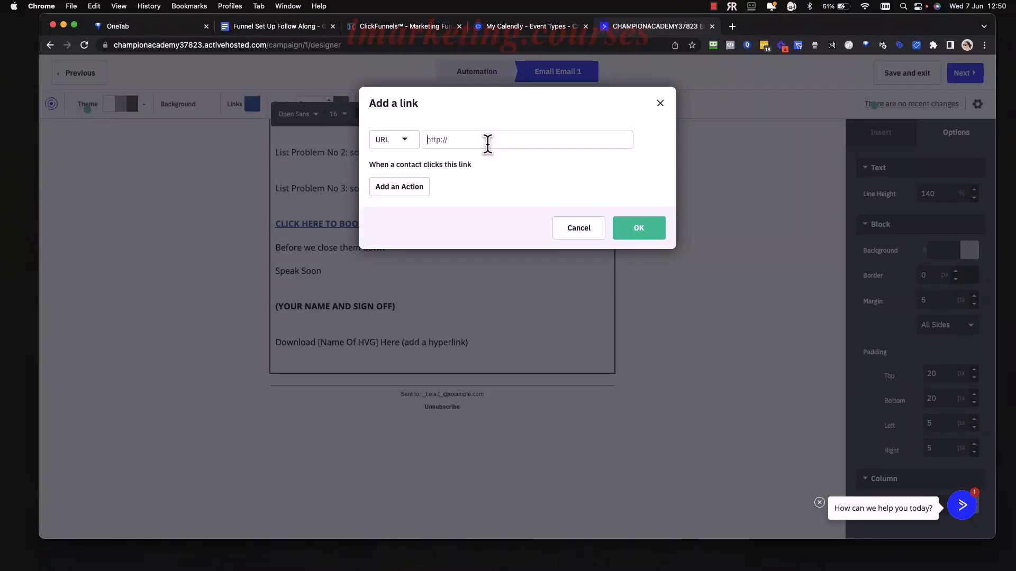
pyautogui.click(660, 104)
pyautogui.scroll(3, 522, 298)
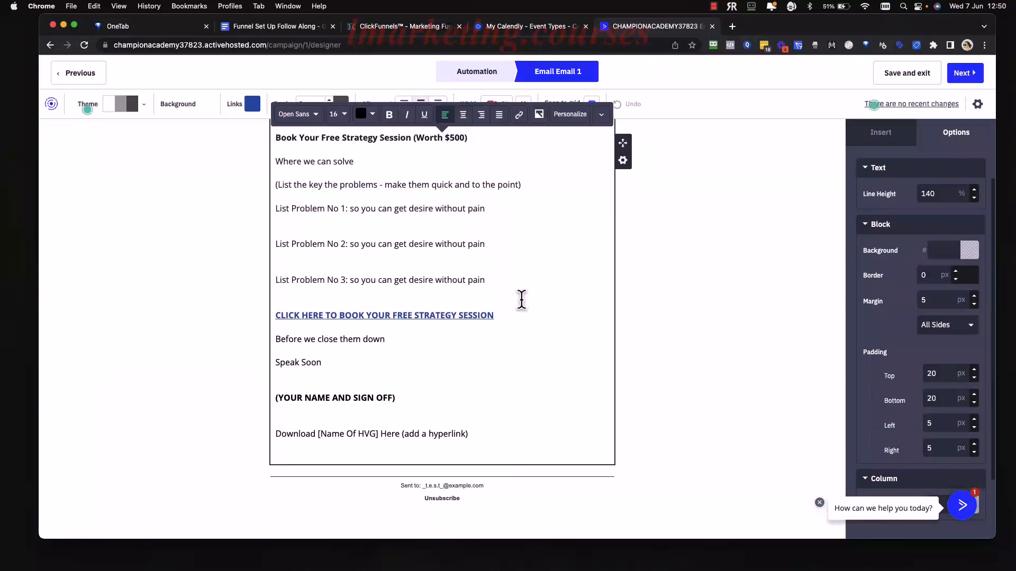
pyautogui.click(504, 322)
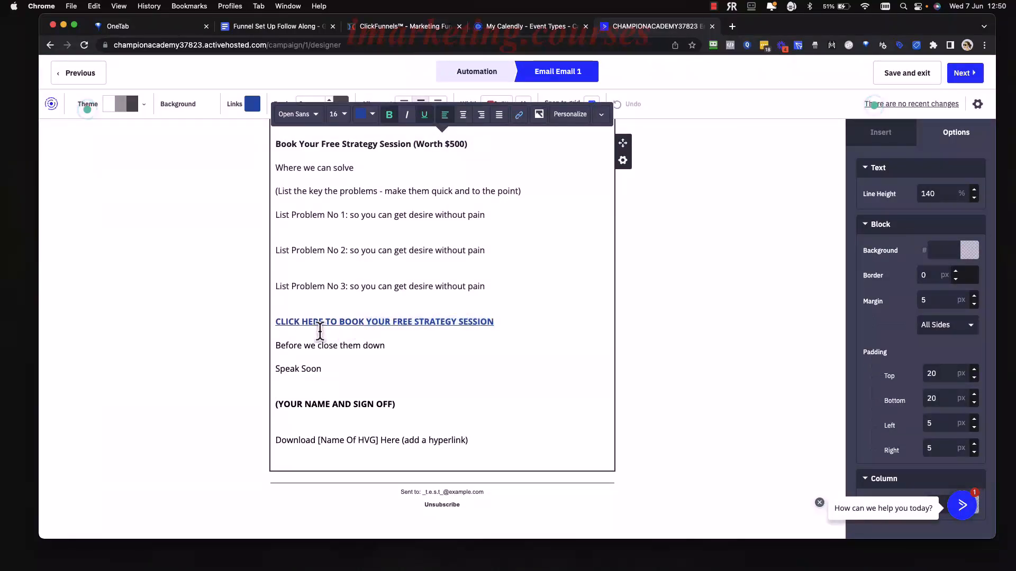
pyautogui.keyDown('shift'); pyautogui.click(274, 324); pyautogui.keyUp('shift')
pyautogui.click(454, 329)
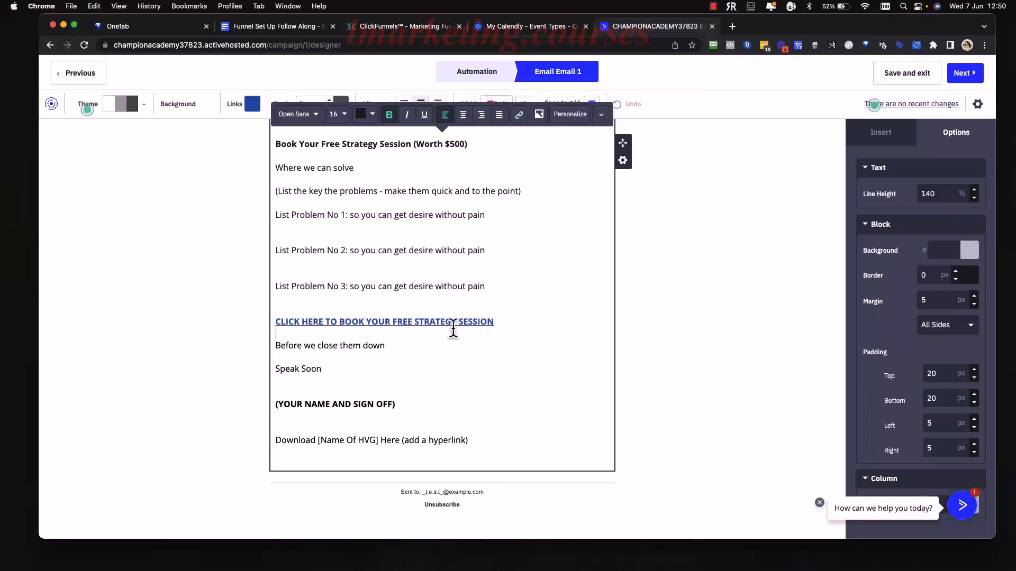
# Open the link settings of the CLICK HERE TO BOOK text to inspect its Calendly URL.
pyautogui.moveTo(492, 323); pyautogui.dragTo(276, 324)
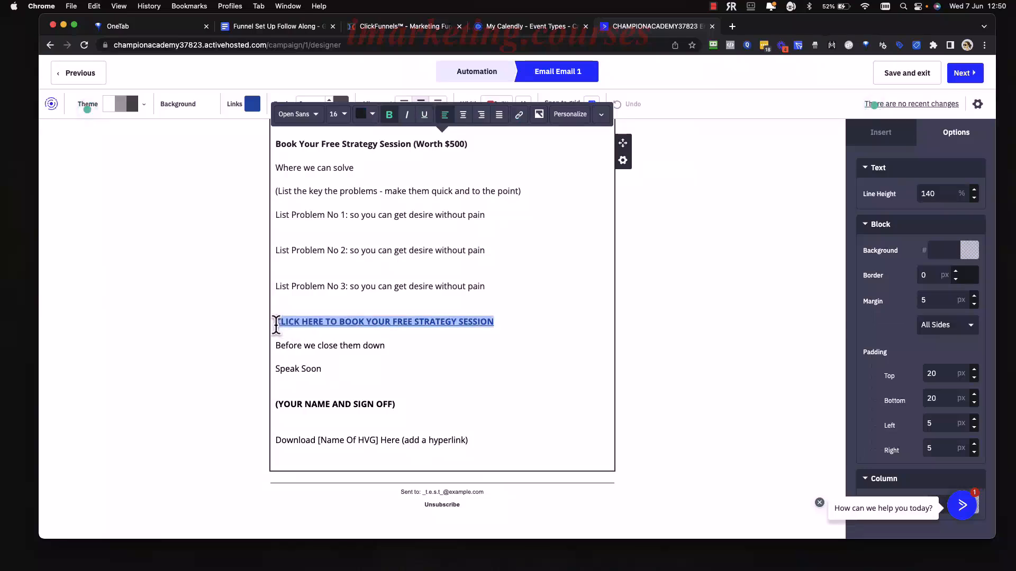
pyautogui.click(519, 115)
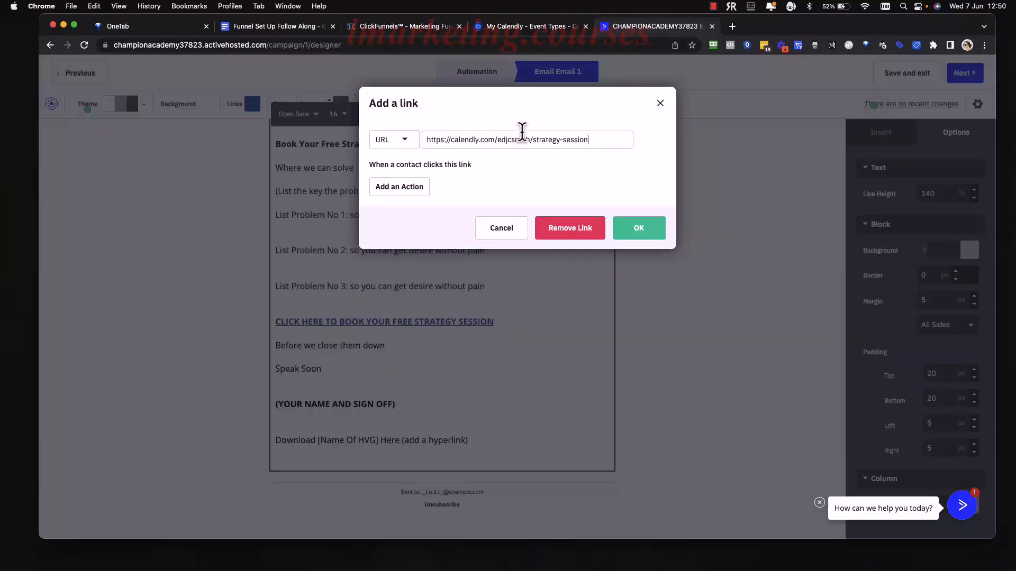
pyautogui.moveTo(618, 139); pyautogui.dragTo(448, 140)
pyautogui.click(448, 141)
pyautogui.click(528, 28)
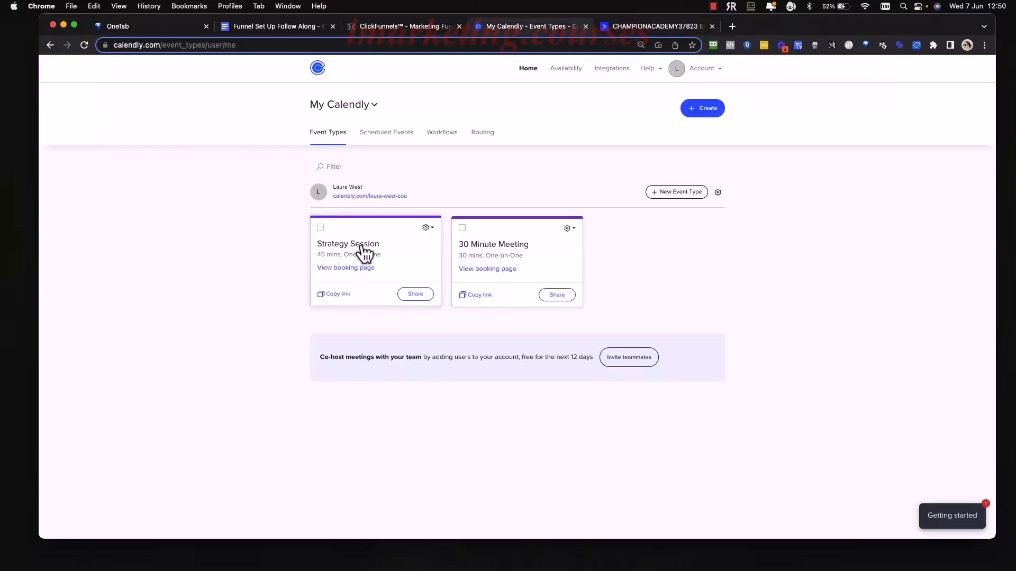
# Copy the Strategy Session (45 mins) booking link from Calendly.
pyautogui.click(338, 295)
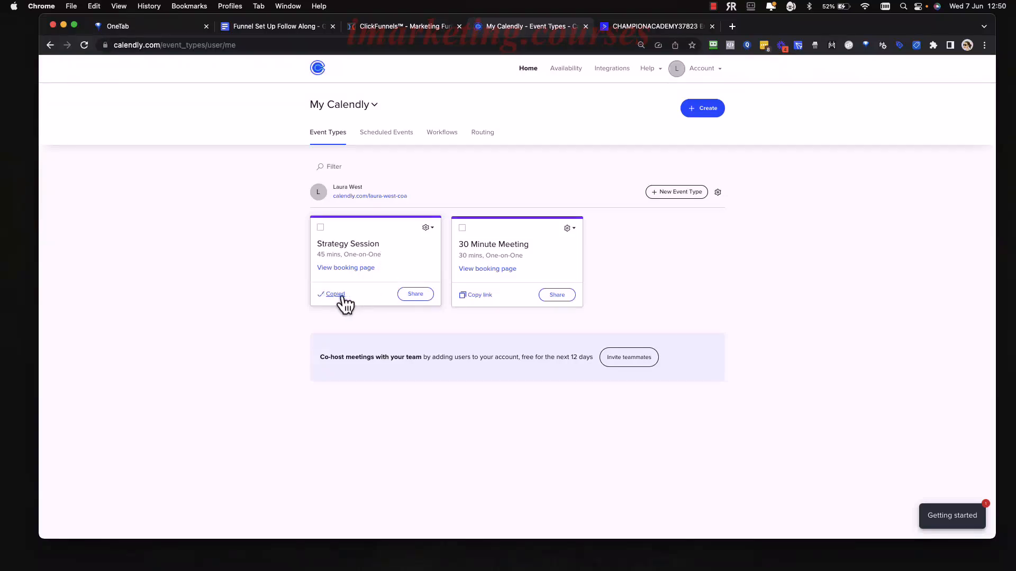
pyautogui.click(654, 26)
# Replace the booking link's address with the copied Strategy Session Calendly link.
pyautogui.moveTo(590, 140); pyautogui.dragTo(415, 139)
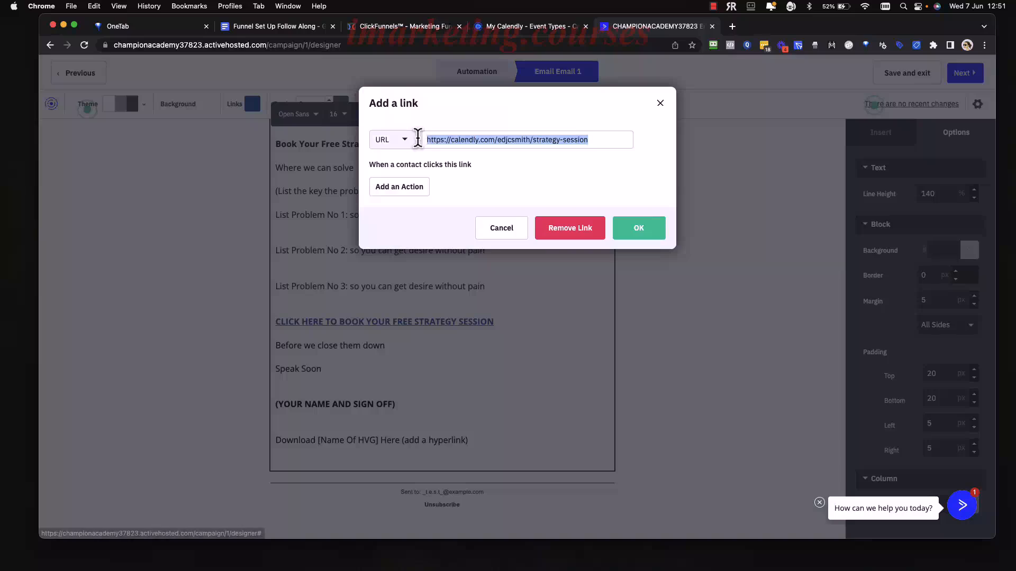
pyautogui.press('BackSpace')
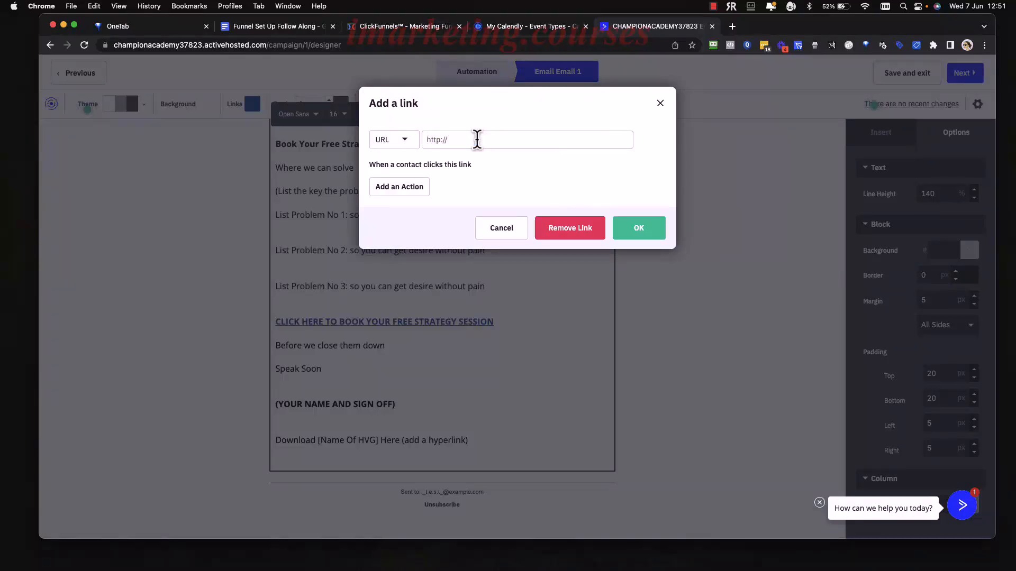
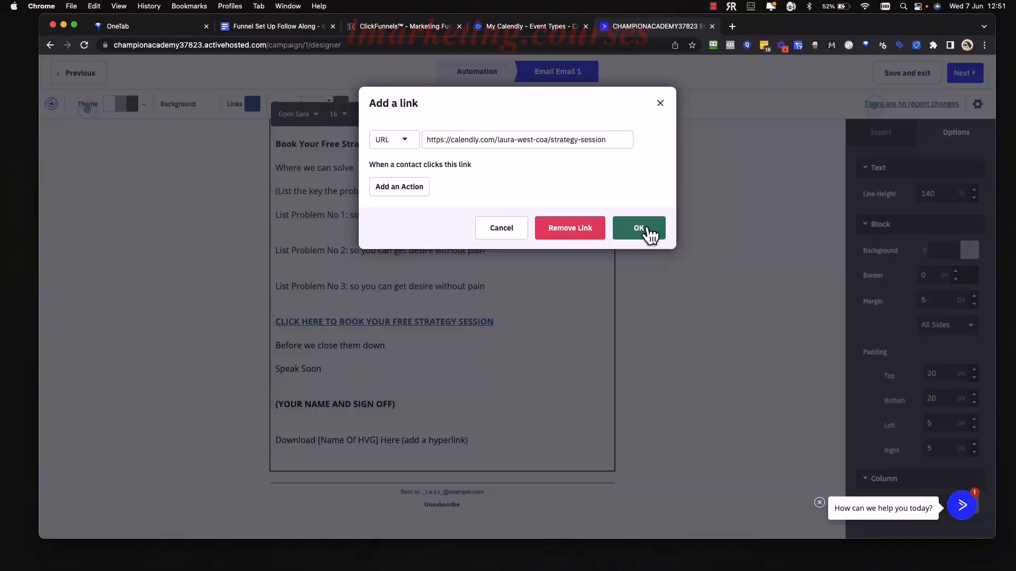
pyautogui.click(648, 232)
pyautogui.scroll(3, 686, 246)
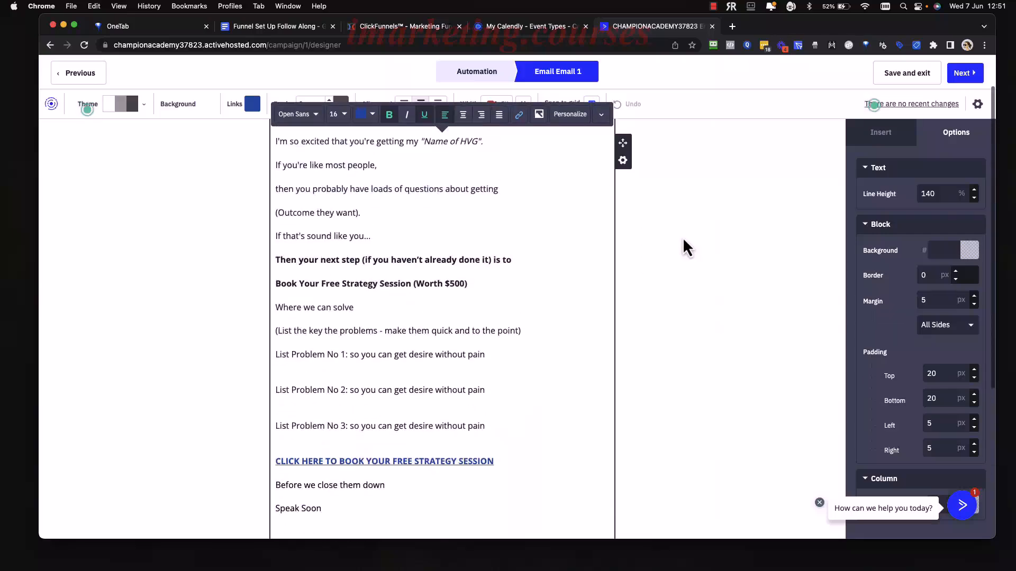
pyautogui.scroll(2, 653, 233)
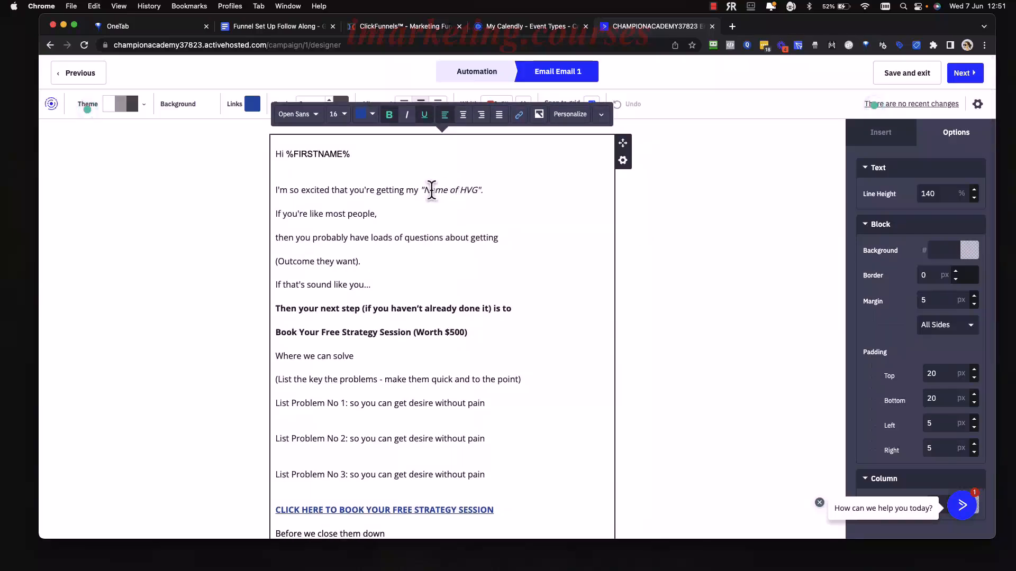
pyautogui.click(978, 104)
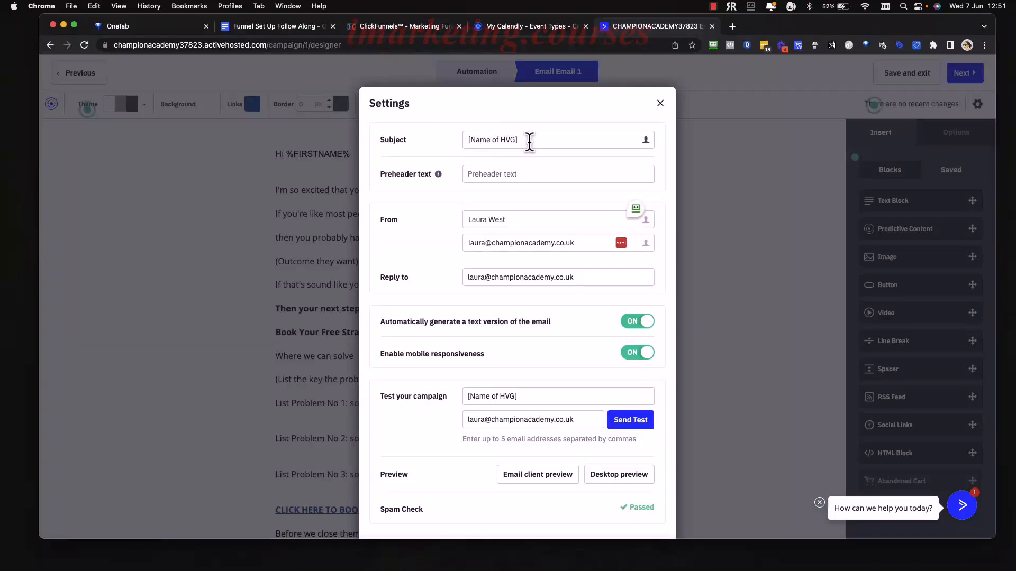
# Check Email 1's subject line, sender name and sender email in the email Settings.
pyautogui.click(660, 104)
pyautogui.click(977, 104)
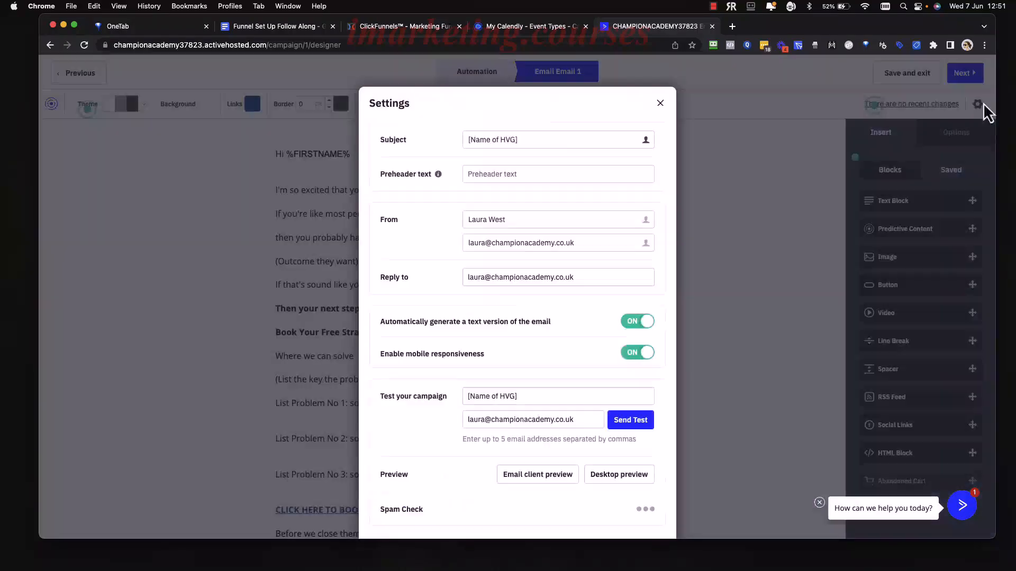
pyautogui.moveTo(542, 137); pyautogui.dragTo(431, 152)
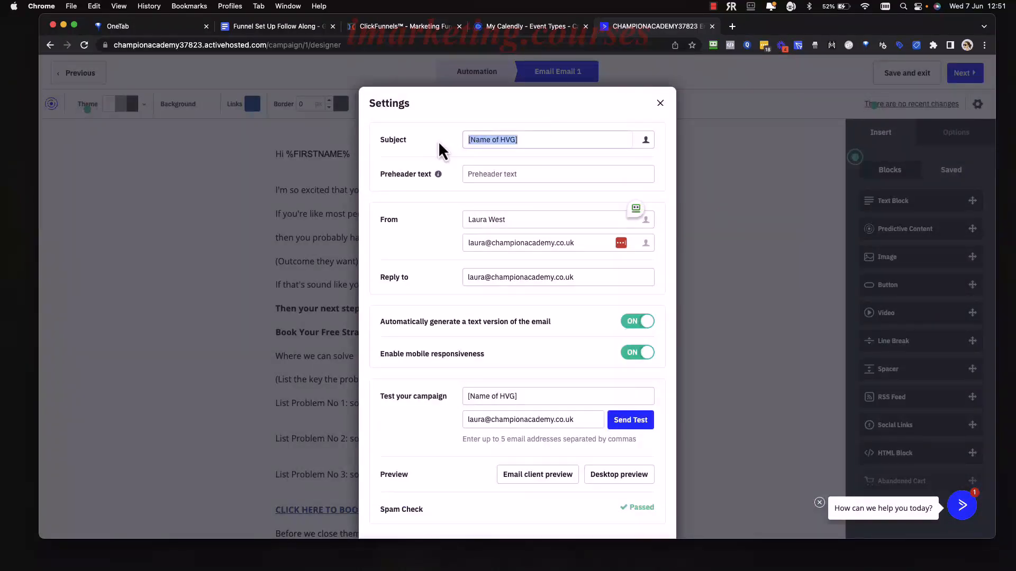
pyautogui.click(524, 198)
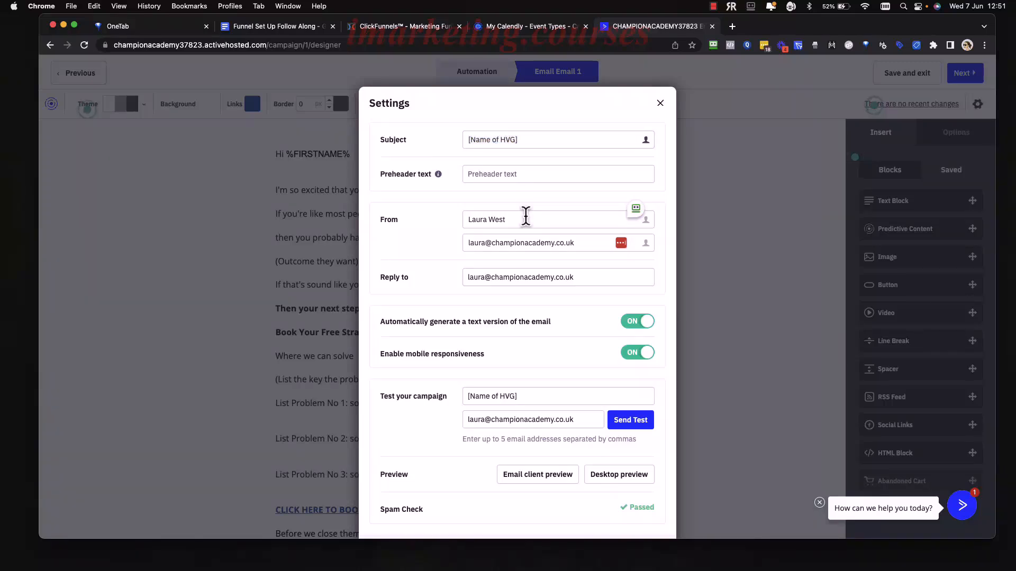
pyautogui.scroll(-1, 447, 271)
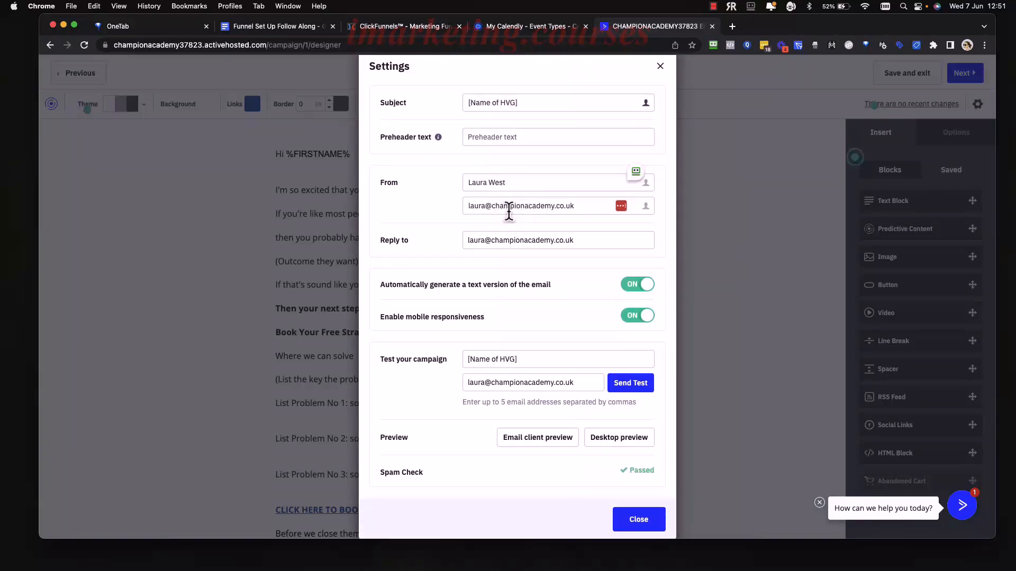
pyautogui.moveTo(515, 182); pyautogui.dragTo(465, 182)
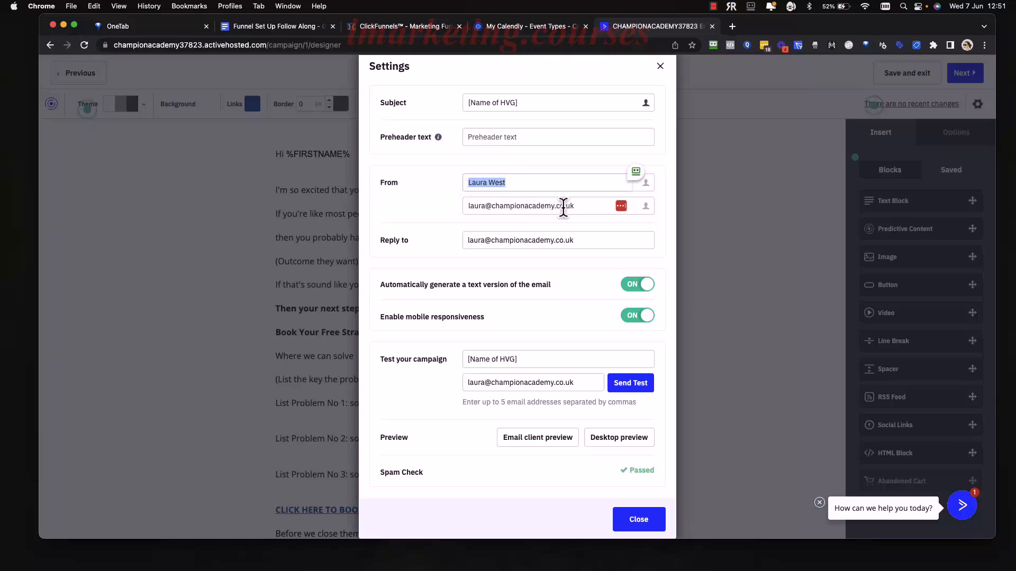
pyautogui.moveTo(585, 207); pyautogui.dragTo(463, 206)
pyautogui.click(464, 210)
# Check the reply-to address, then close the email Settings.
pyautogui.scroll(-1, 454, 238)
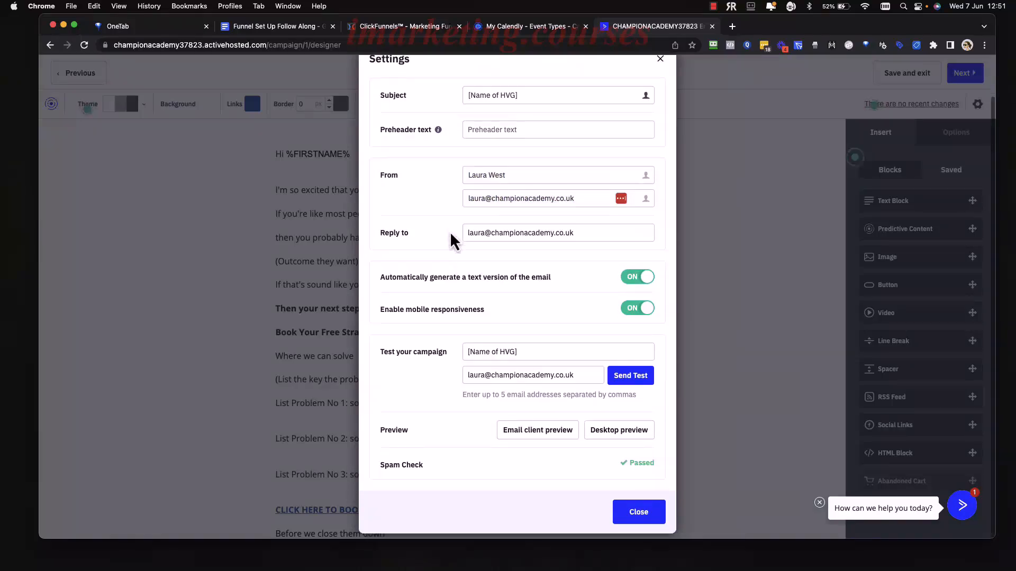
pyautogui.moveTo(583, 197); pyautogui.dragTo(457, 209)
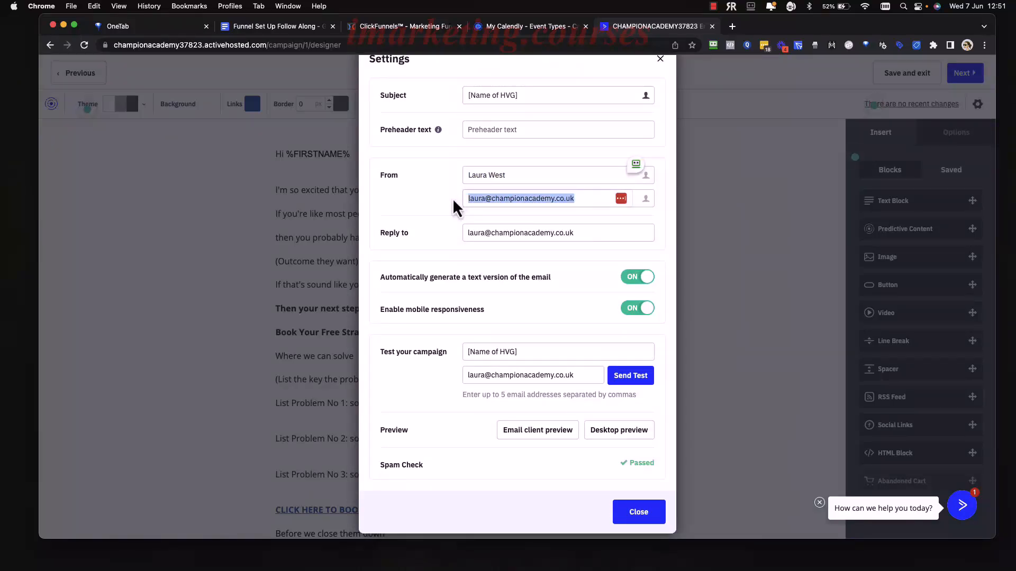
pyautogui.click(573, 233)
pyautogui.moveTo(573, 233); pyautogui.dragTo(462, 233)
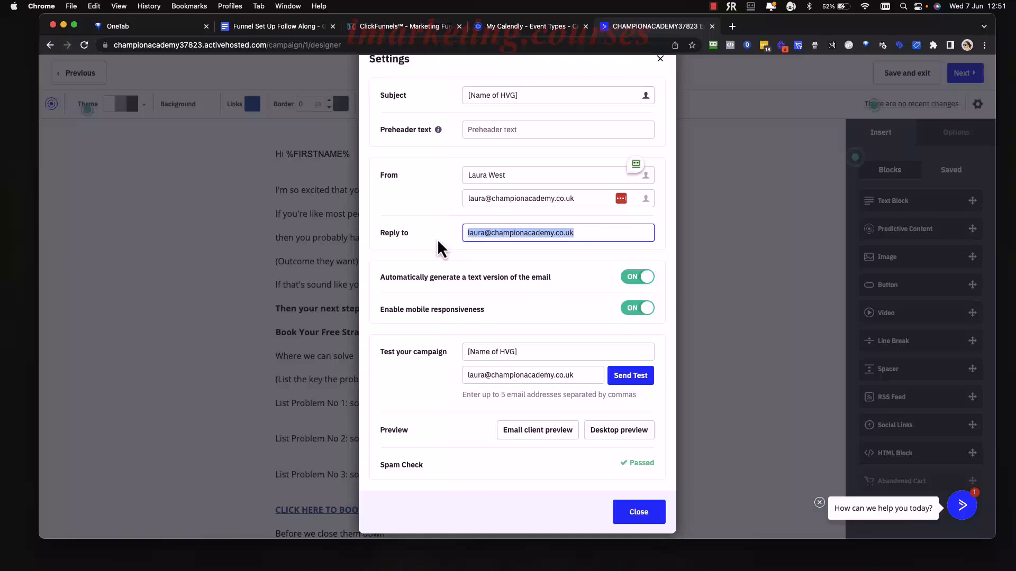
pyautogui.click(437, 240)
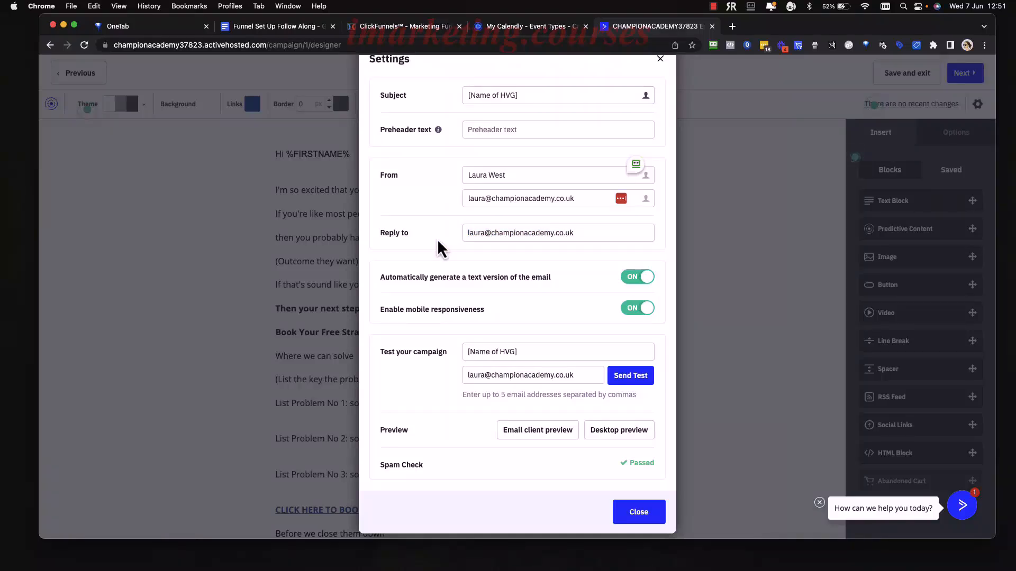
pyautogui.scroll(-1, 472, 290)
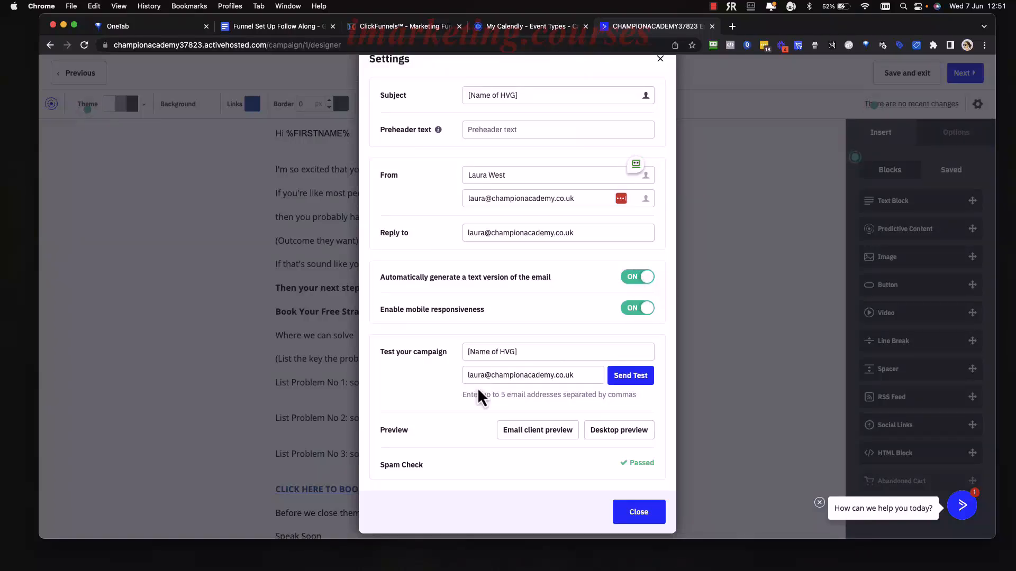
pyautogui.scroll(-3, 477, 387)
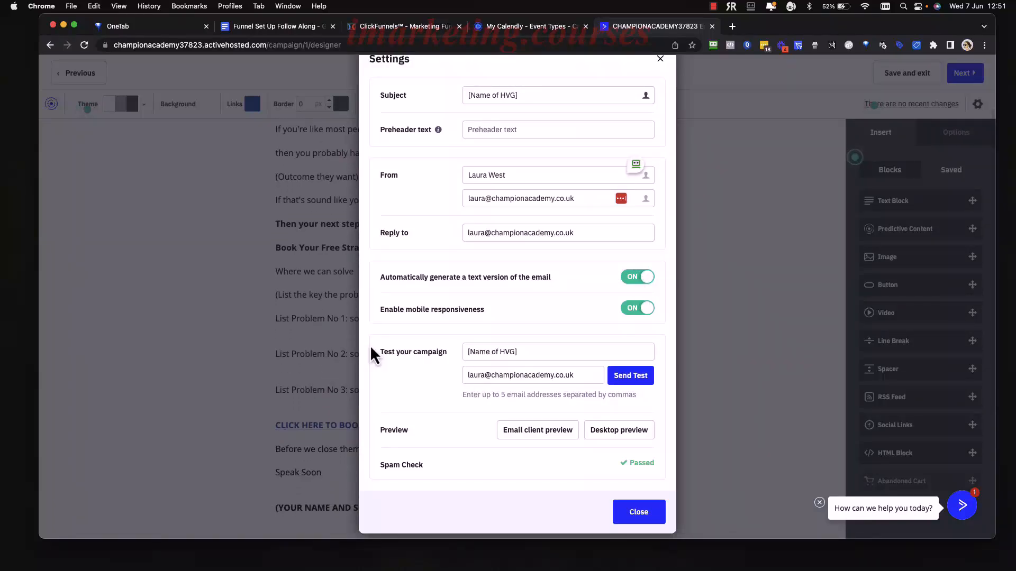
pyautogui.click(311, 275)
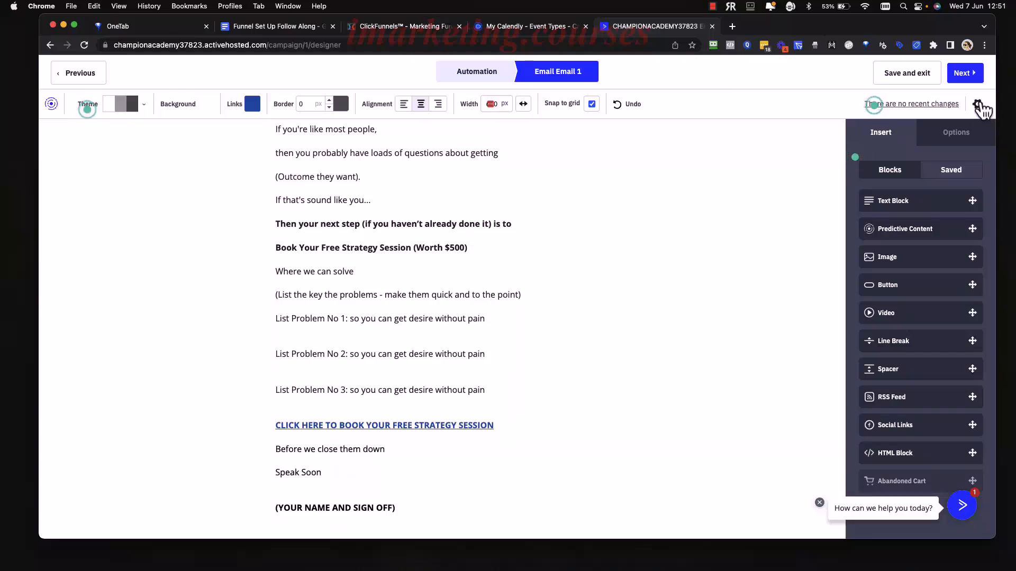
pyautogui.click(978, 106)
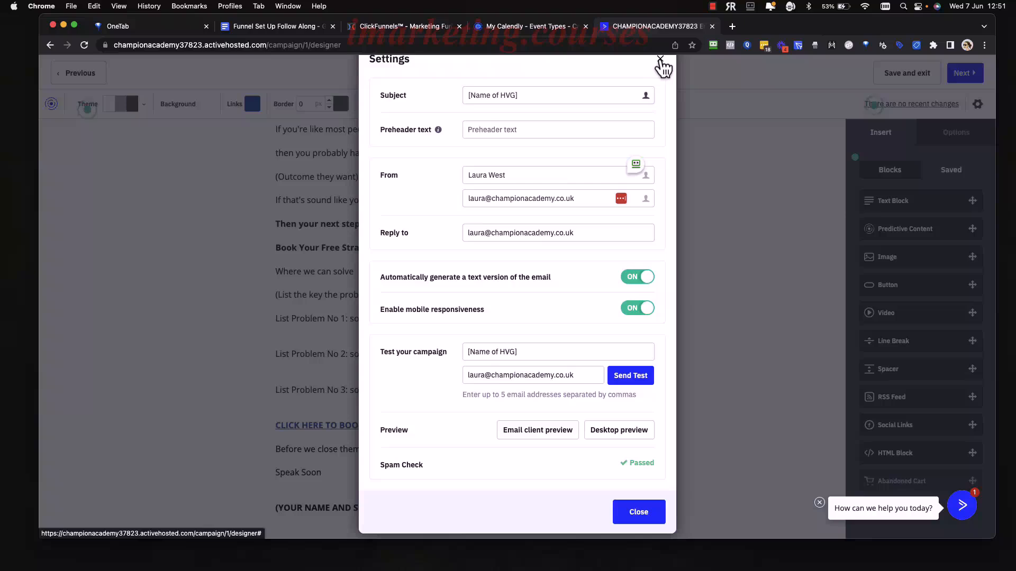
pyautogui.click(660, 59)
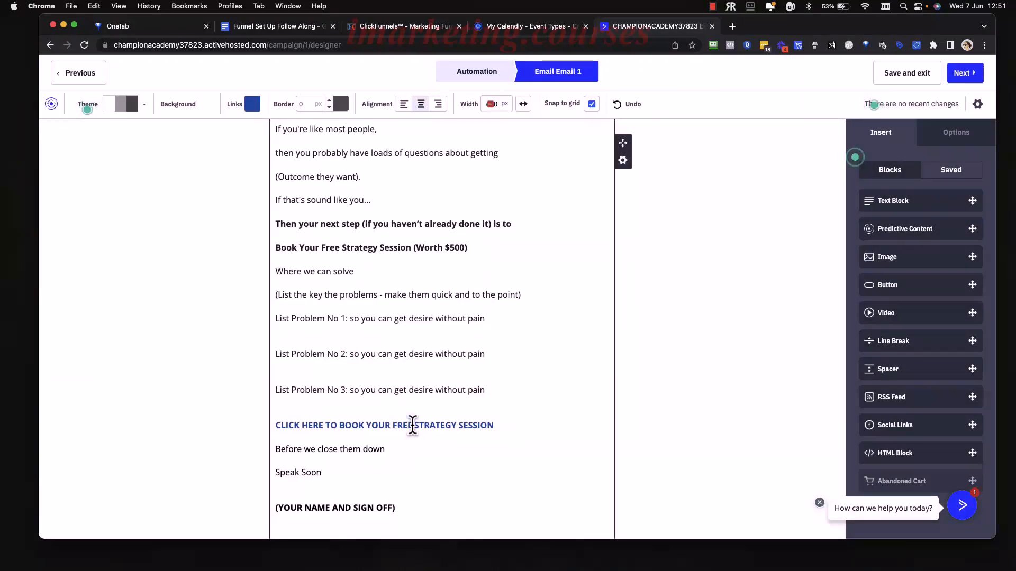
# Finish reading Email 1 up to the greeting and move on to its Campaign Summary.
pyautogui.scroll(3, 430, 390)
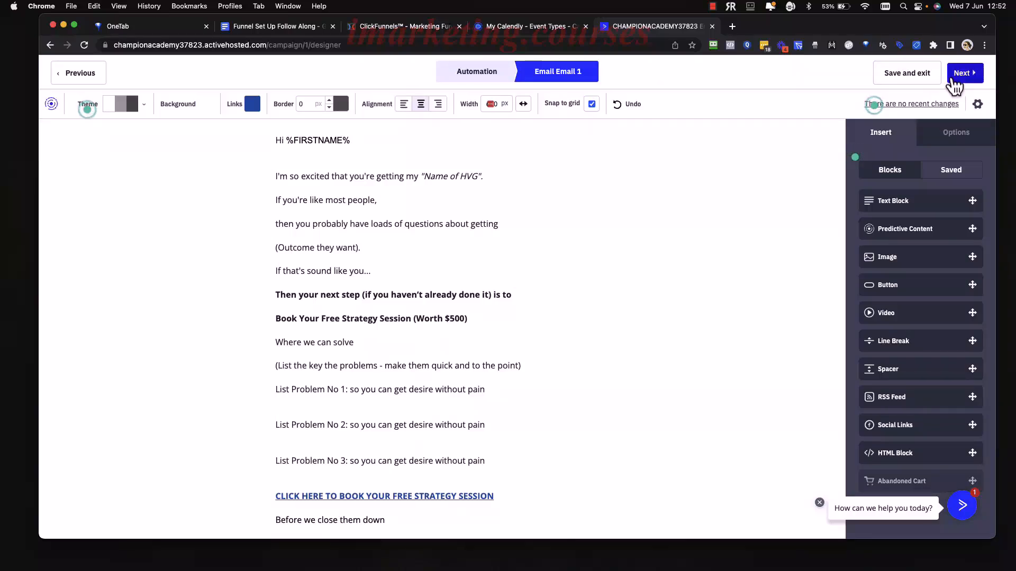
pyautogui.click(966, 77)
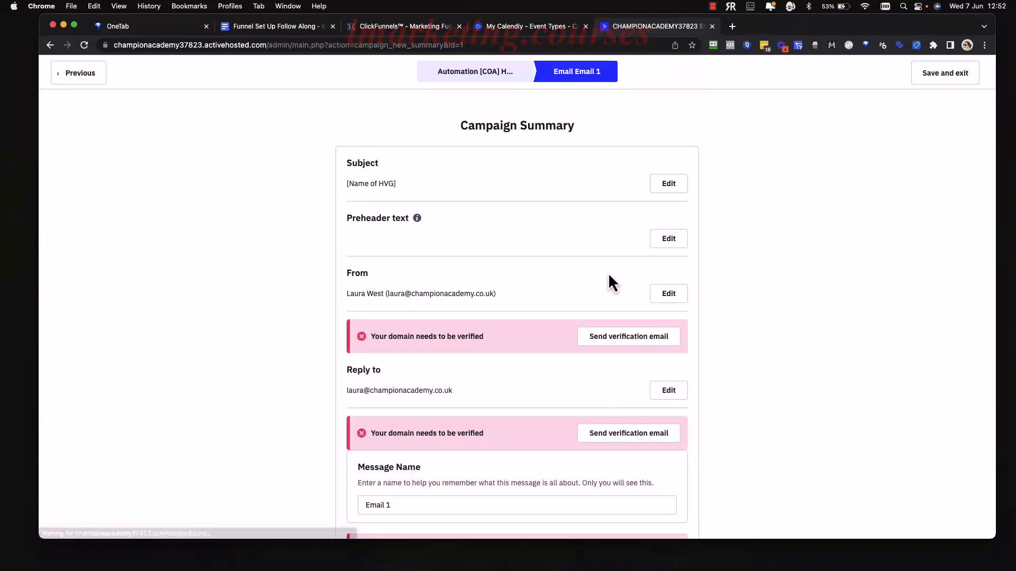
# Highlight the reply-to address domain to point out its unverified-domain warning.
pyautogui.scroll(-3, 559, 277)
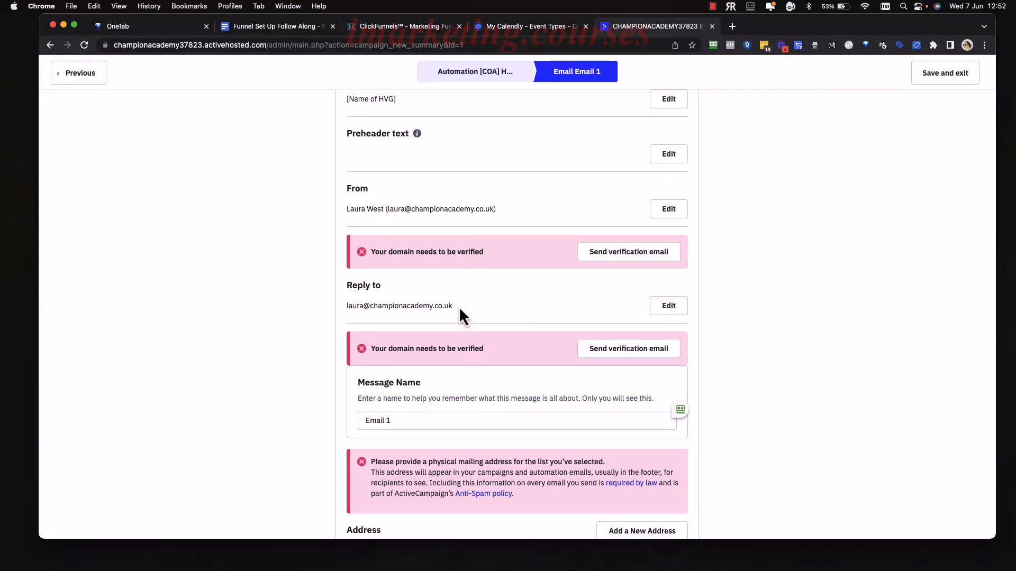
pyautogui.moveTo(459, 308); pyautogui.dragTo(372, 310)
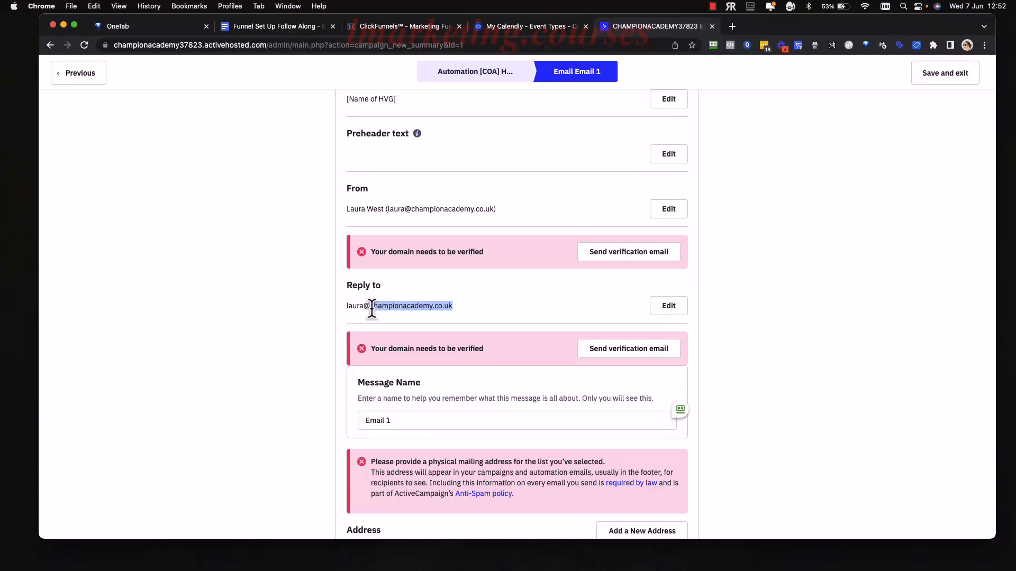
pyautogui.click(459, 308)
pyautogui.moveTo(459, 308); pyautogui.dragTo(376, 311)
pyautogui.click(373, 311)
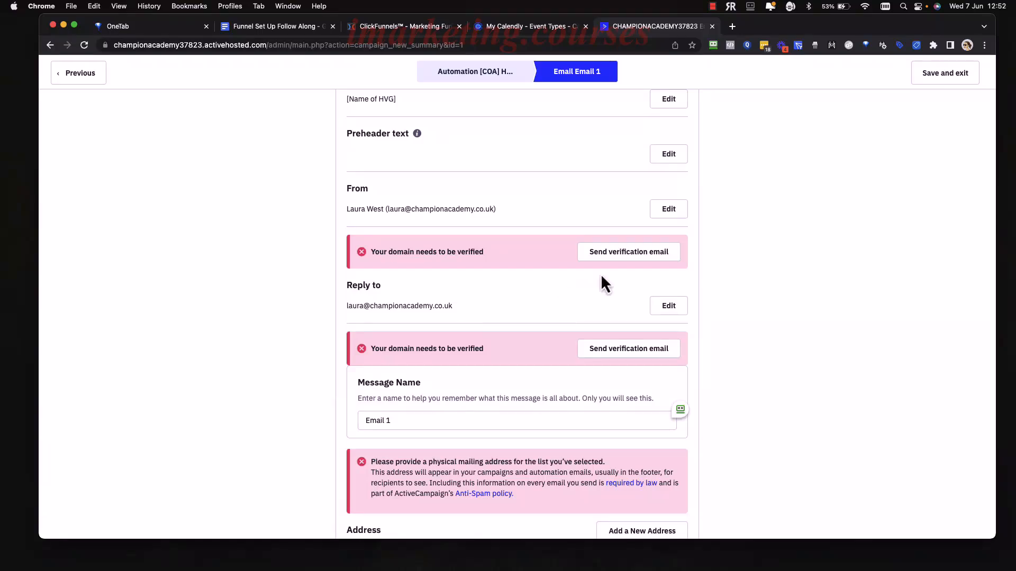
# Send the sender domain verification email and point out the required mailing-address warning.
pyautogui.click(627, 258)
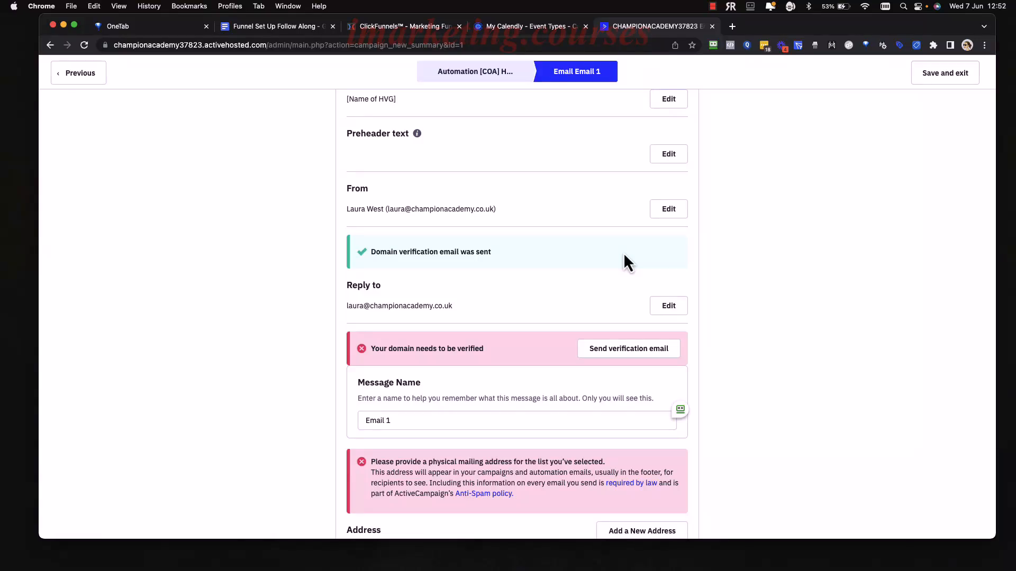
pyautogui.scroll(-2, 618, 281)
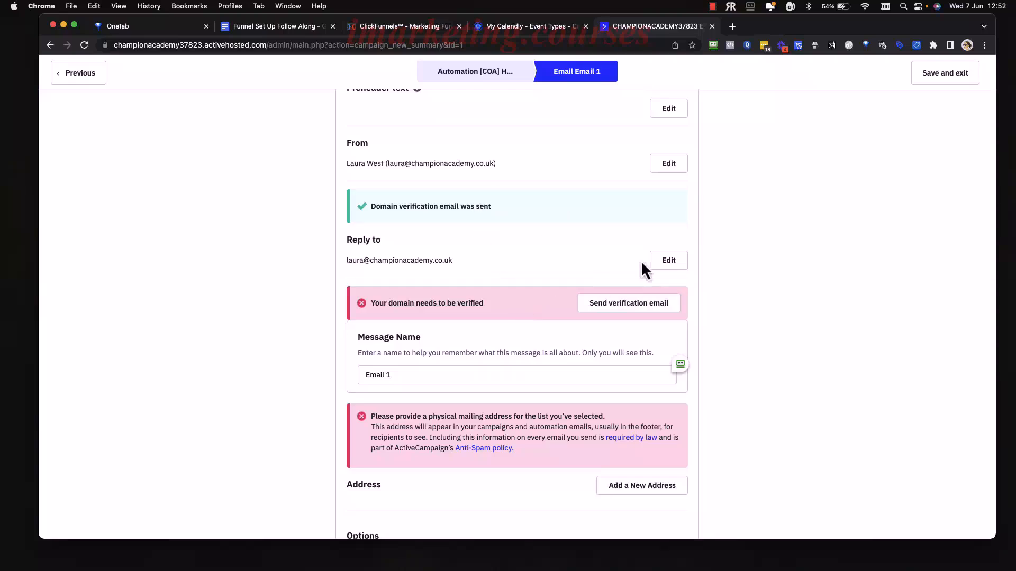
pyautogui.scroll(-6, 640, 260)
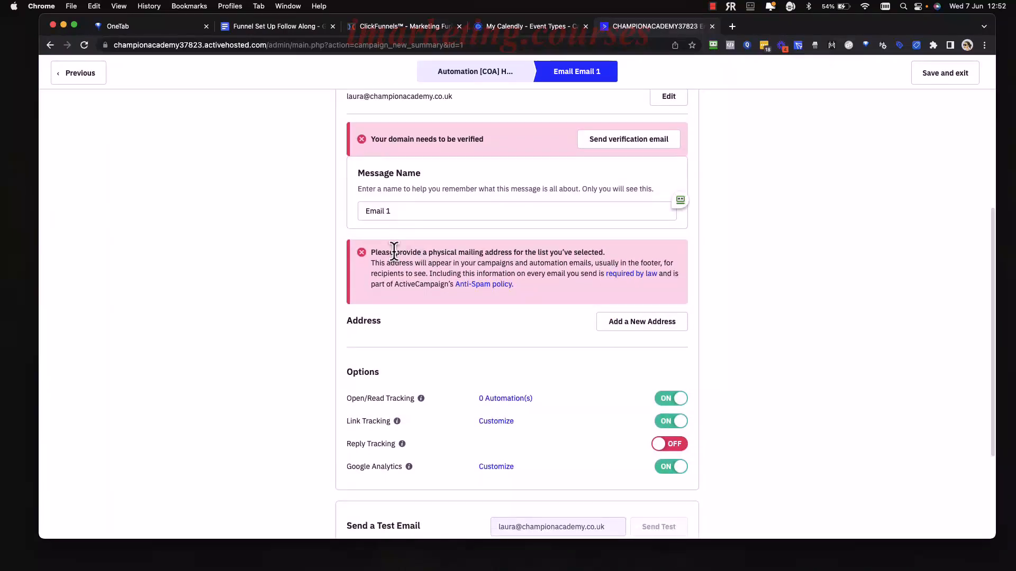
pyautogui.moveTo(377, 253); pyautogui.dragTo(611, 253)
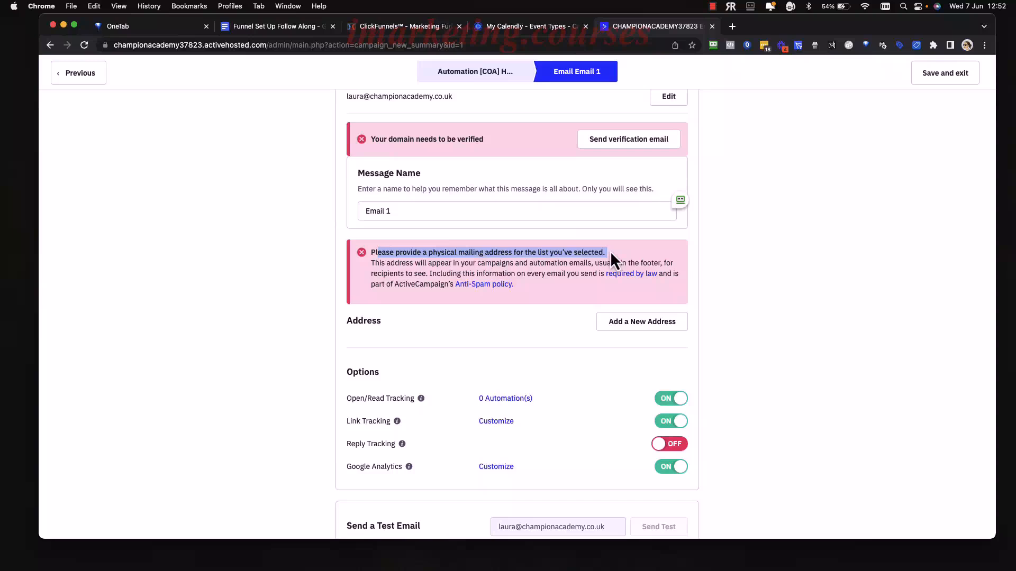
pyautogui.click(610, 251)
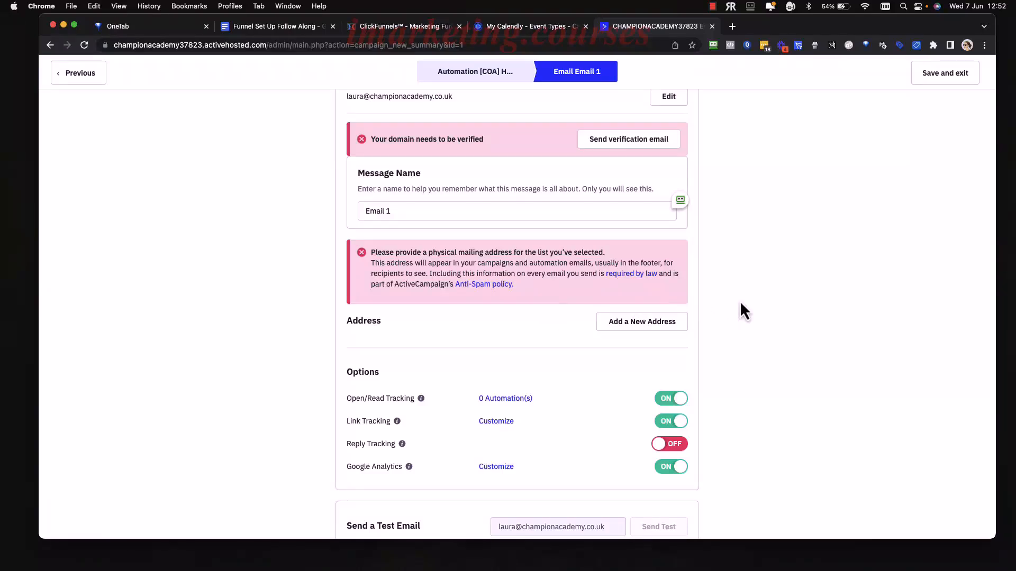
# Review the Options: open/read, link tracking and Google Analytics on, reply tracking off.
pyautogui.scroll(-5, 741, 305)
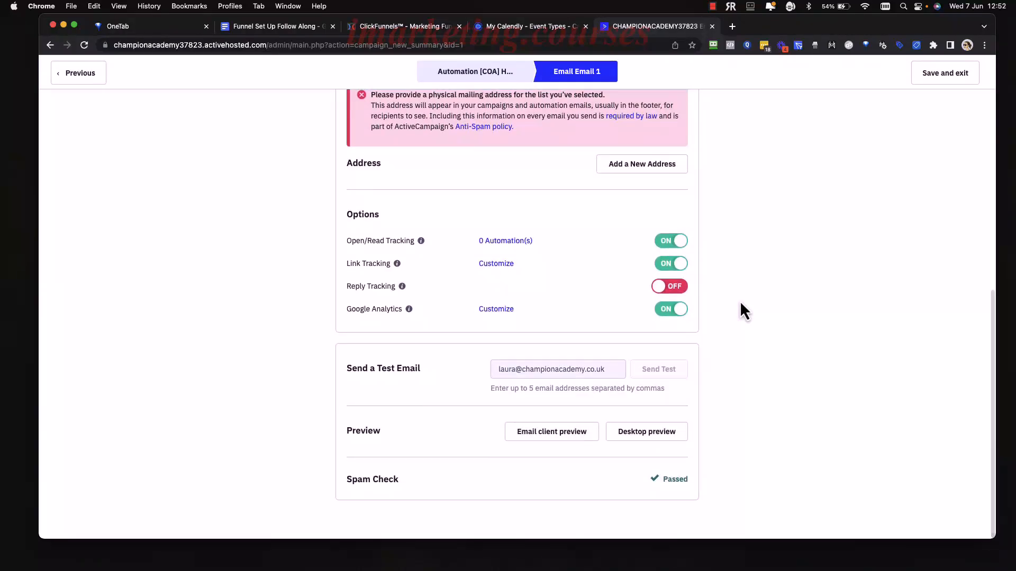
pyautogui.scroll(3, 736, 249)
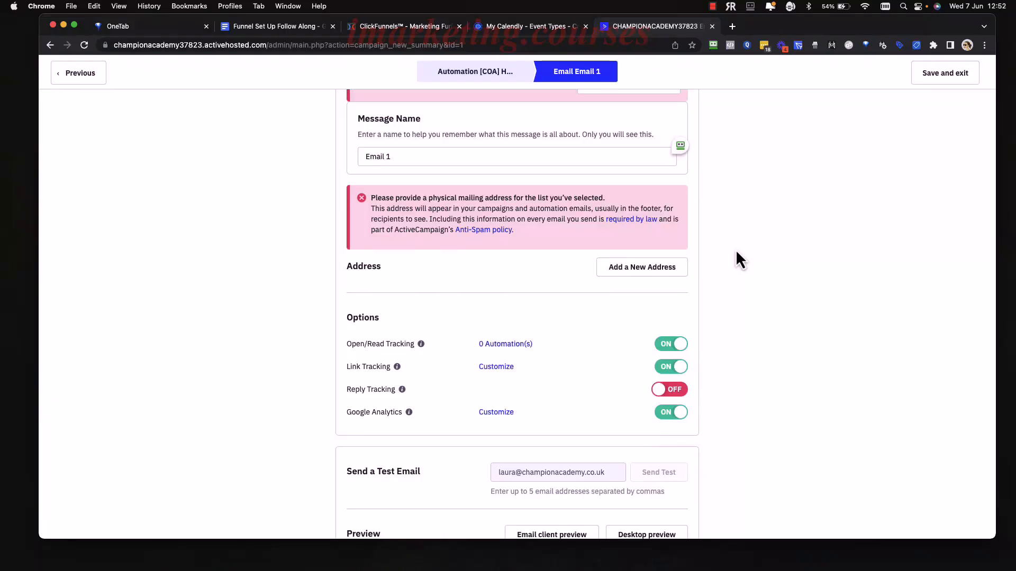
pyautogui.scroll(4, 724, 233)
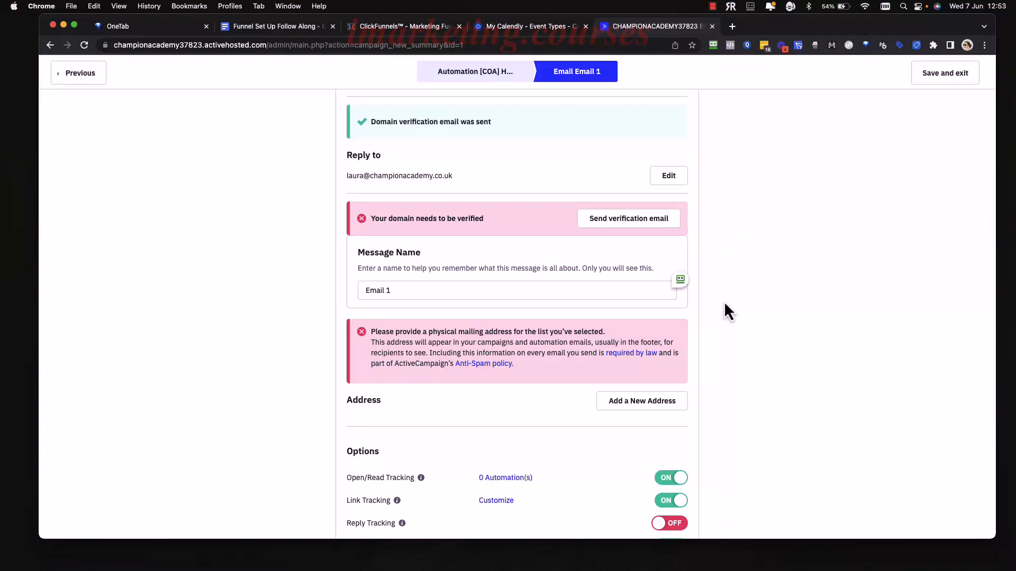
pyautogui.scroll(-1, 724, 304)
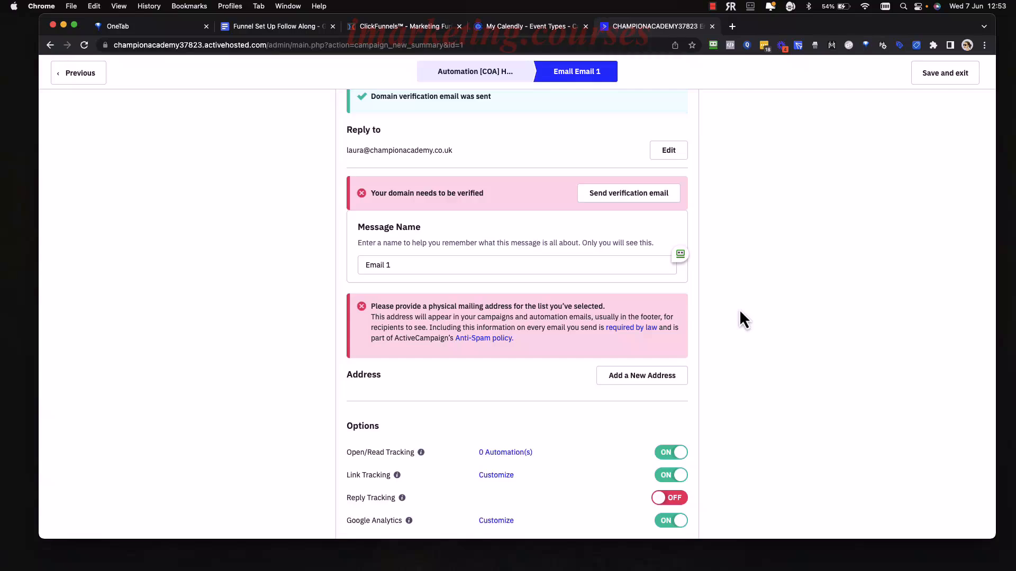
pyautogui.scroll(-5, 730, 360)
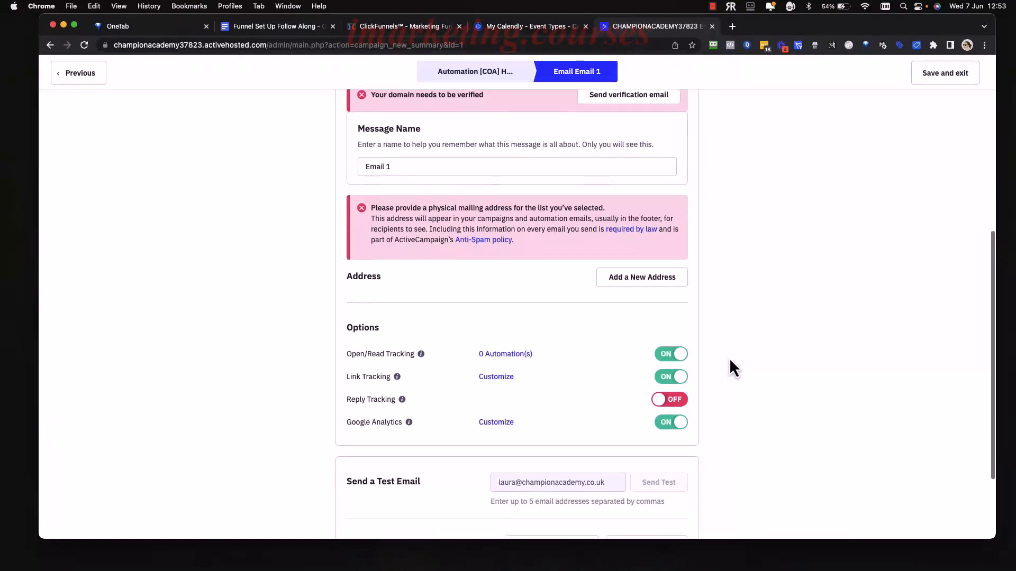
pyautogui.scroll(-1, 730, 358)
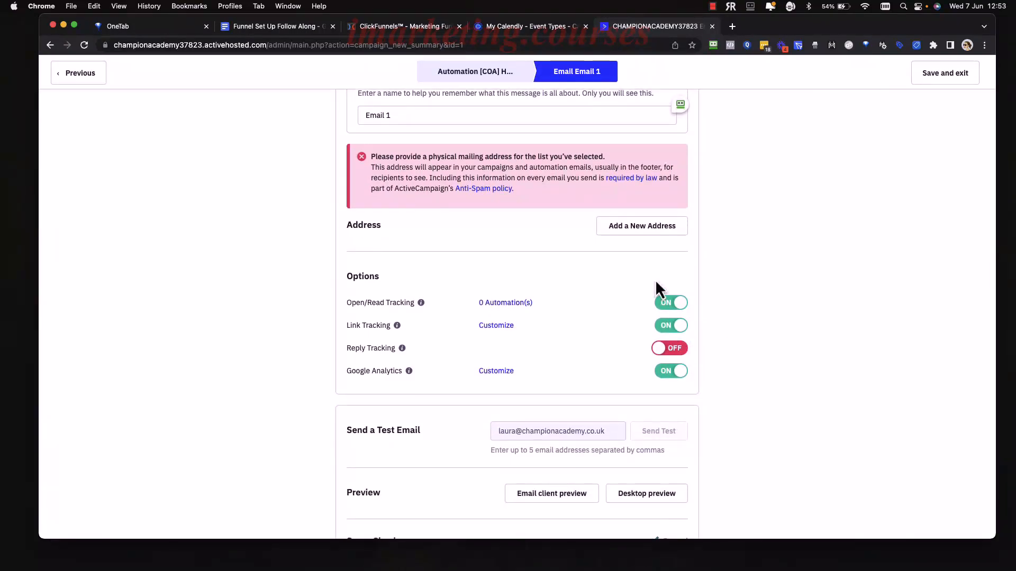
pyautogui.click(652, 229)
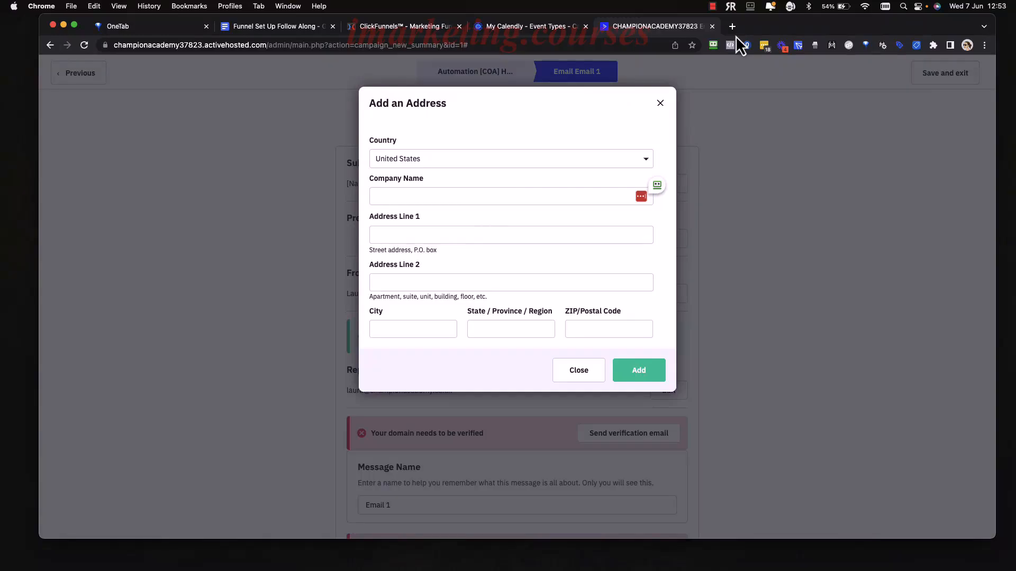
pyautogui.click(660, 103)
pyautogui.scroll(-4, 585, 324)
pyautogui.scroll(-5, 585, 316)
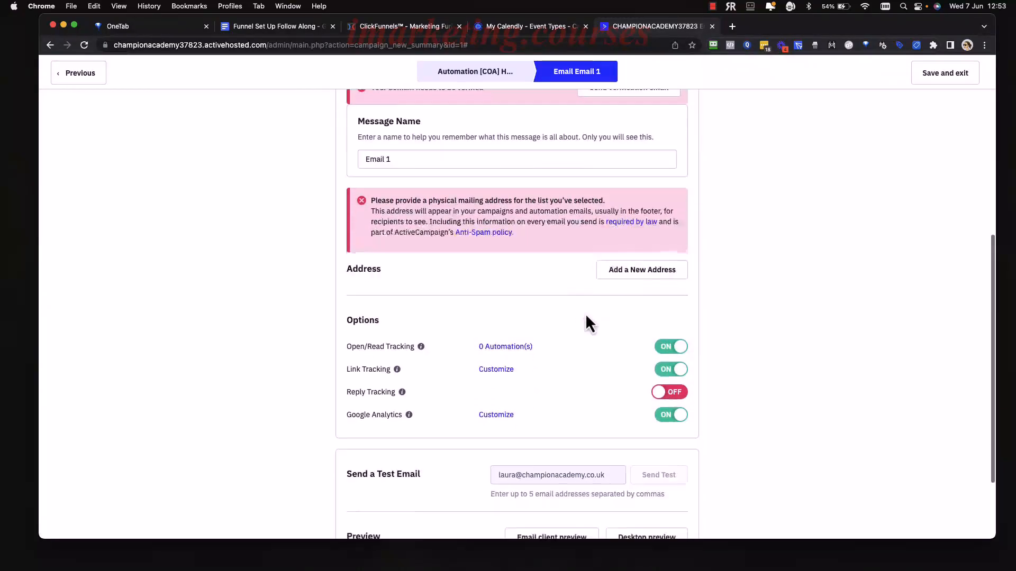
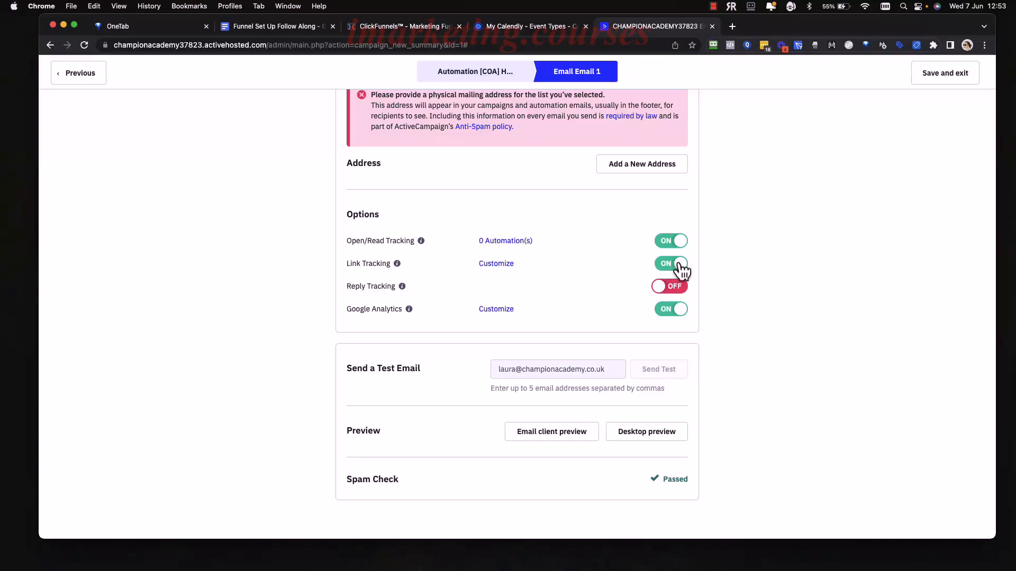
# Switch Email 1's link tracking off and back on, leaving its options unchanged.
pyautogui.scroll(3, 637, 272)
pyautogui.scroll(-2, 638, 273)
pyautogui.scroll(-1, 636, 267)
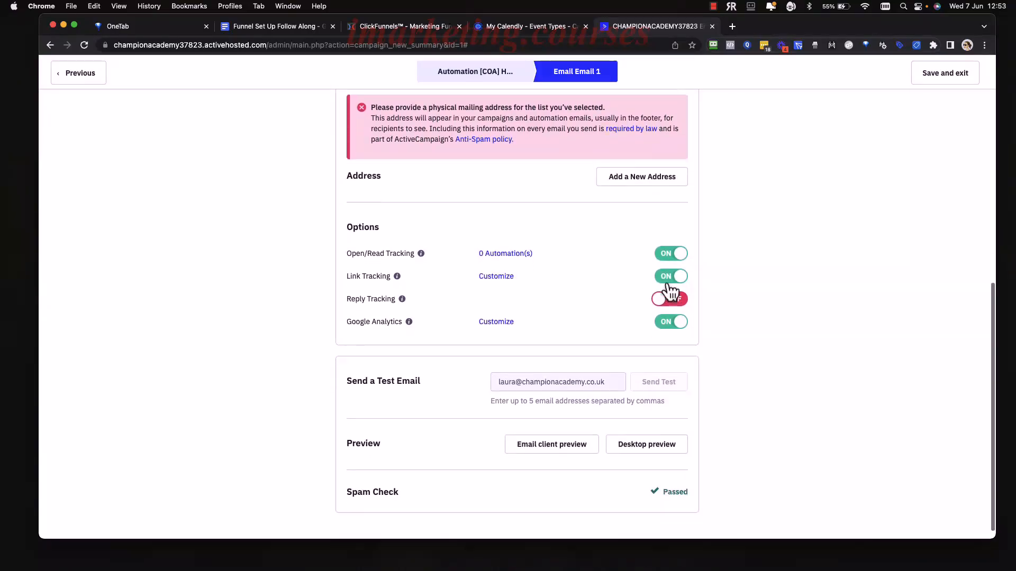
pyautogui.click(669, 279)
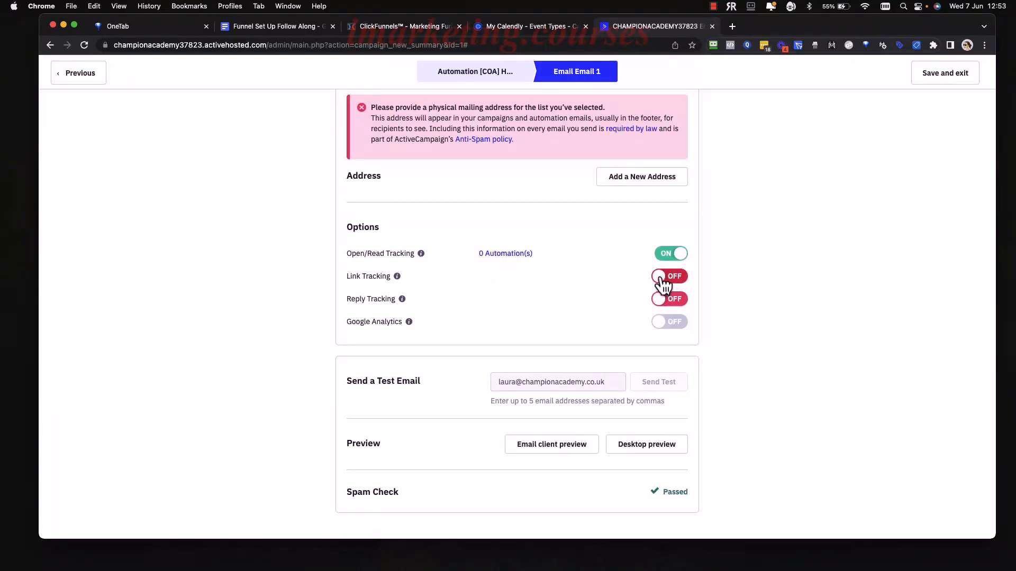
pyautogui.click(669, 281)
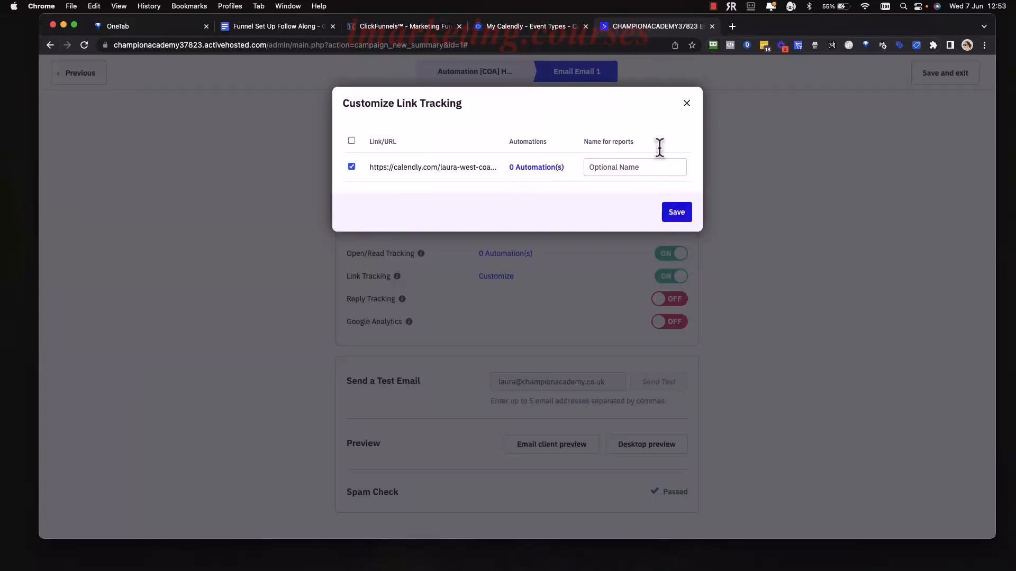
pyautogui.click(686, 102)
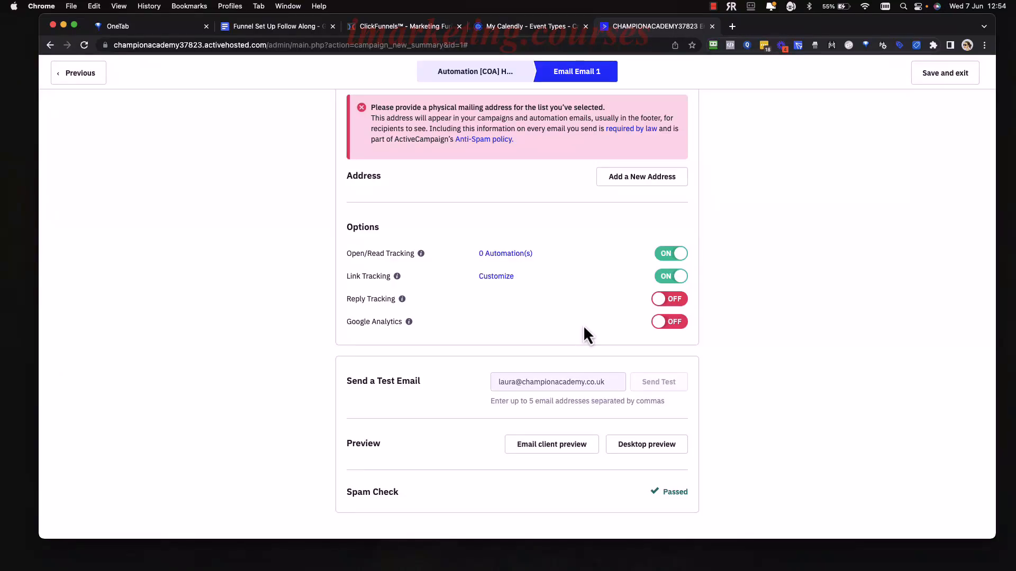
# Review the tracked links customization and the rest of Email 1's campaign summary.
pyautogui.scroll(-1, 583, 325)
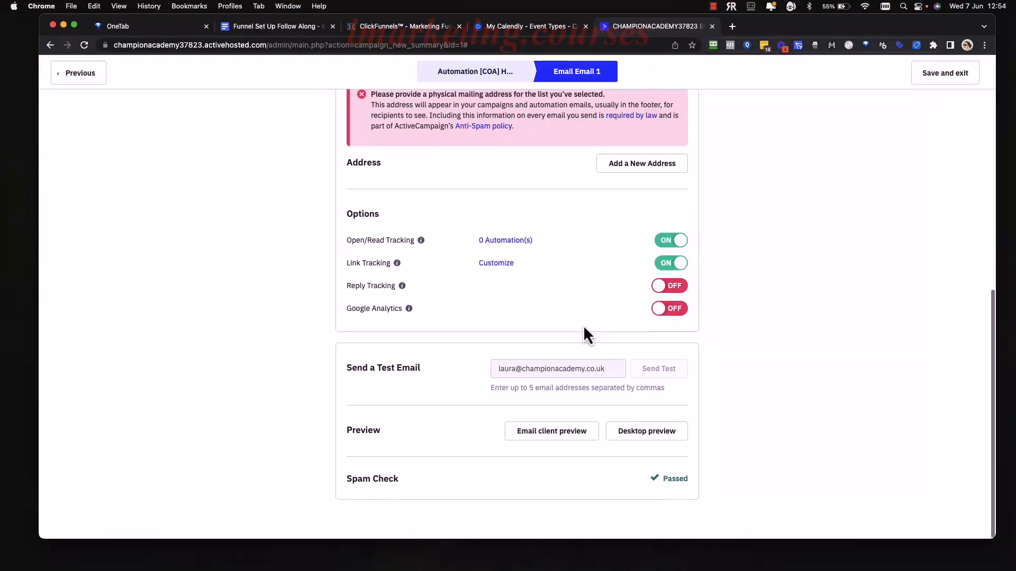
pyautogui.click(497, 265)
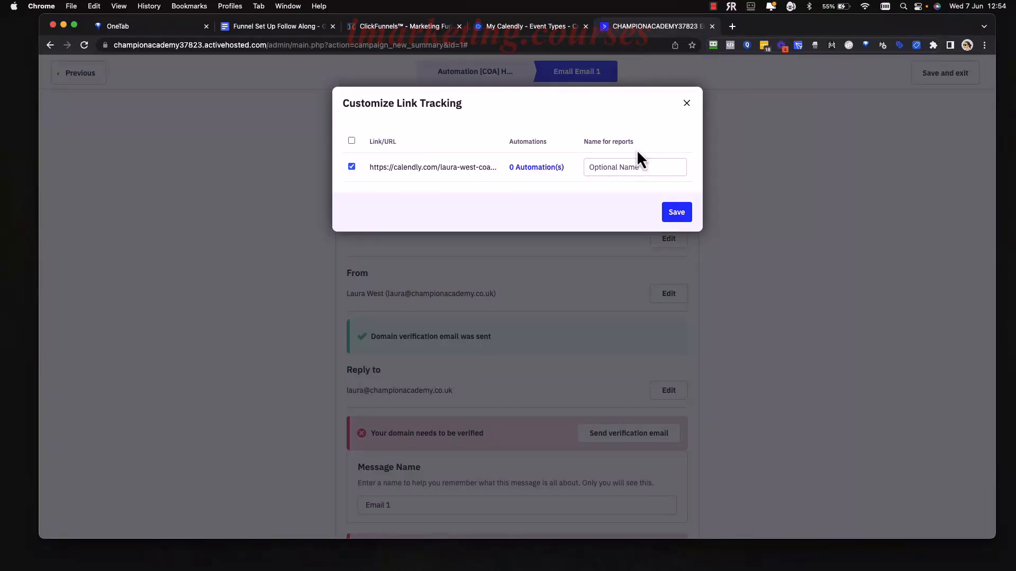
pyautogui.click(687, 104)
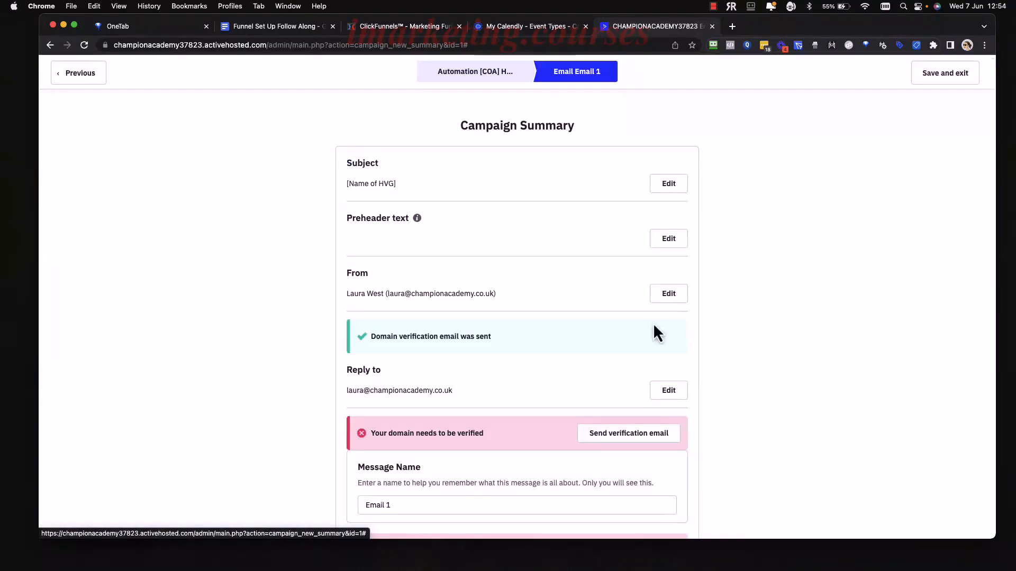
pyautogui.scroll(-5, 654, 324)
pyautogui.scroll(-5, 678, 373)
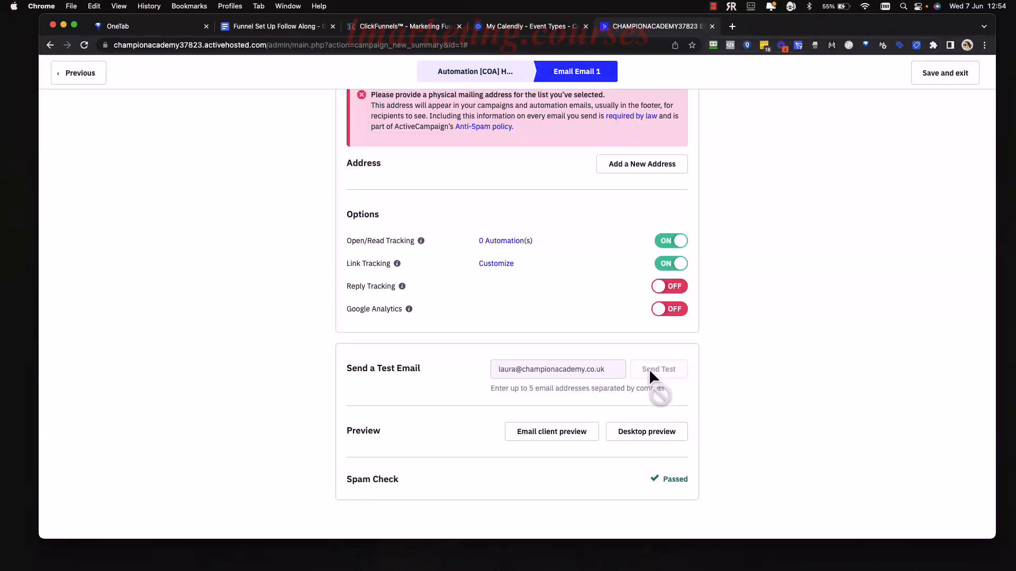
pyautogui.scroll(5, 604, 285)
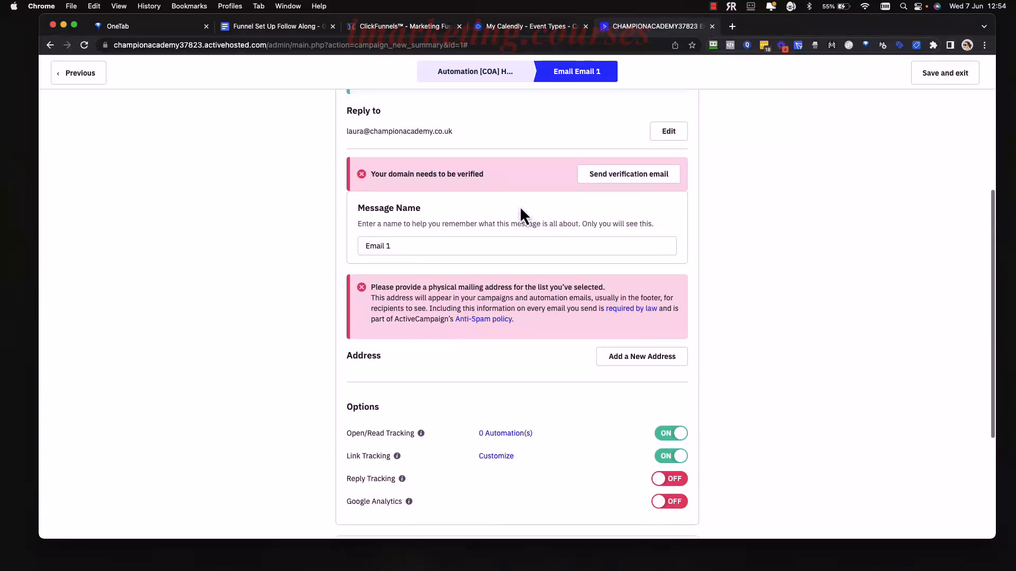
pyautogui.scroll(-5, 556, 319)
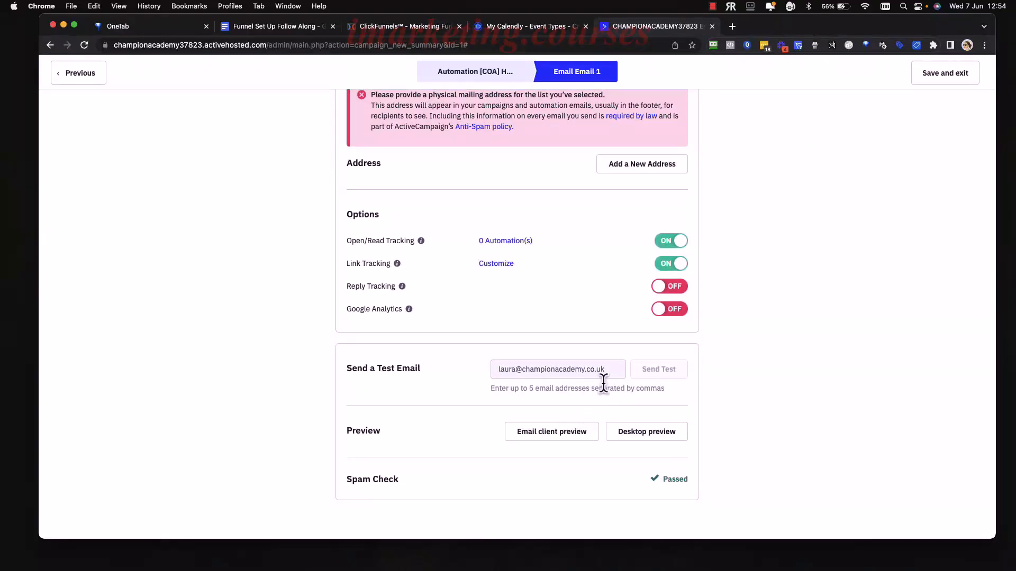
pyautogui.scroll(10, 713, 367)
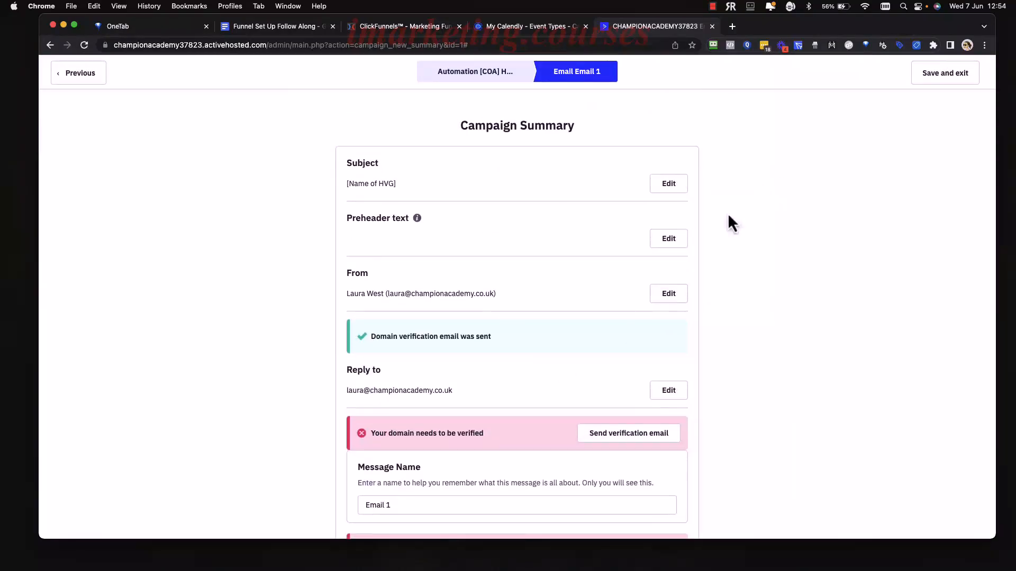
# Save Email 1 and open the Email 2 step in the email designer.
pyautogui.click(955, 75)
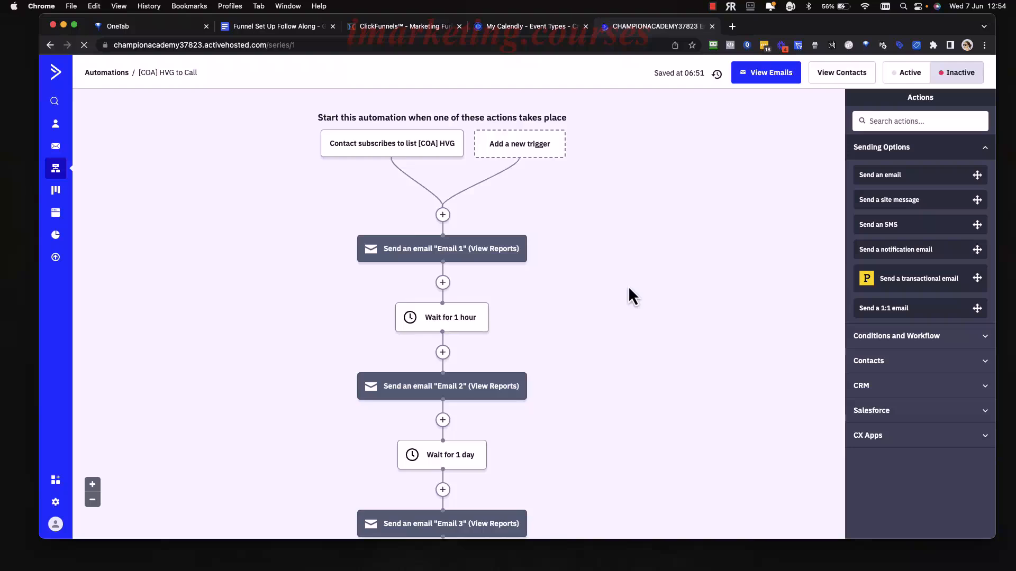
pyautogui.scroll(-3, 613, 311)
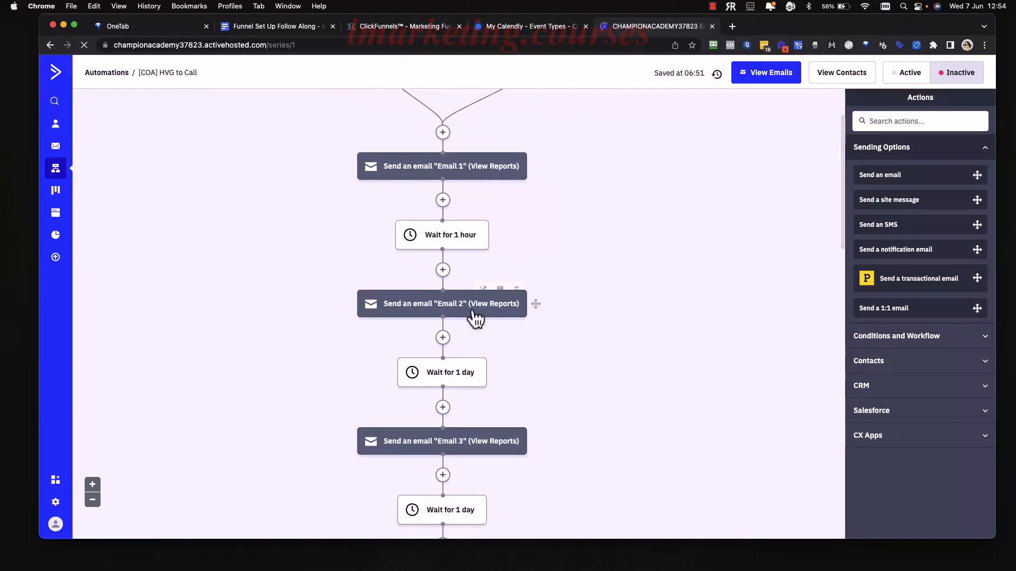
pyautogui.scroll(-1, 542, 380)
pyautogui.scroll(-3, 542, 380)
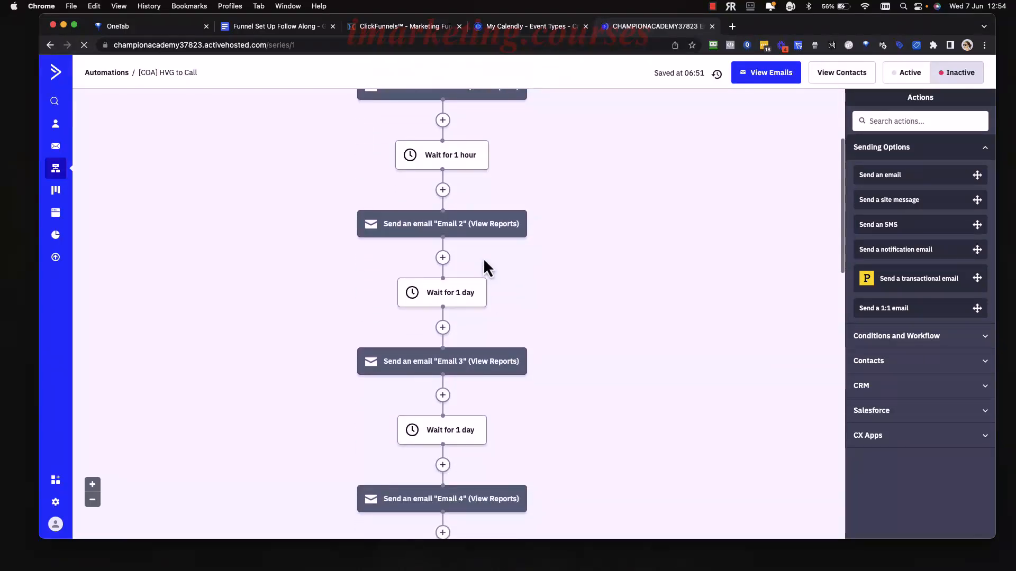
pyautogui.click(449, 231)
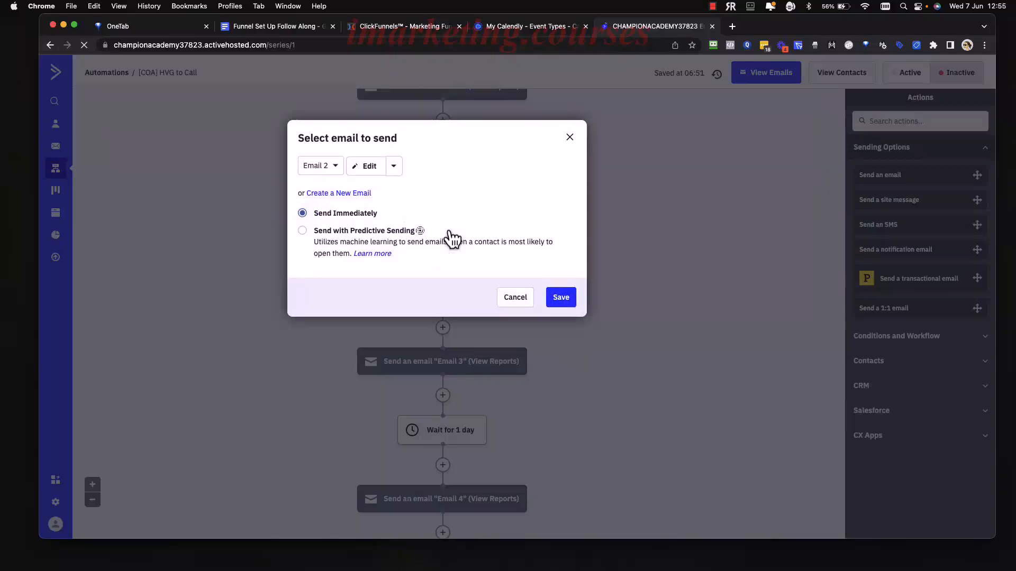
pyautogui.click(370, 168)
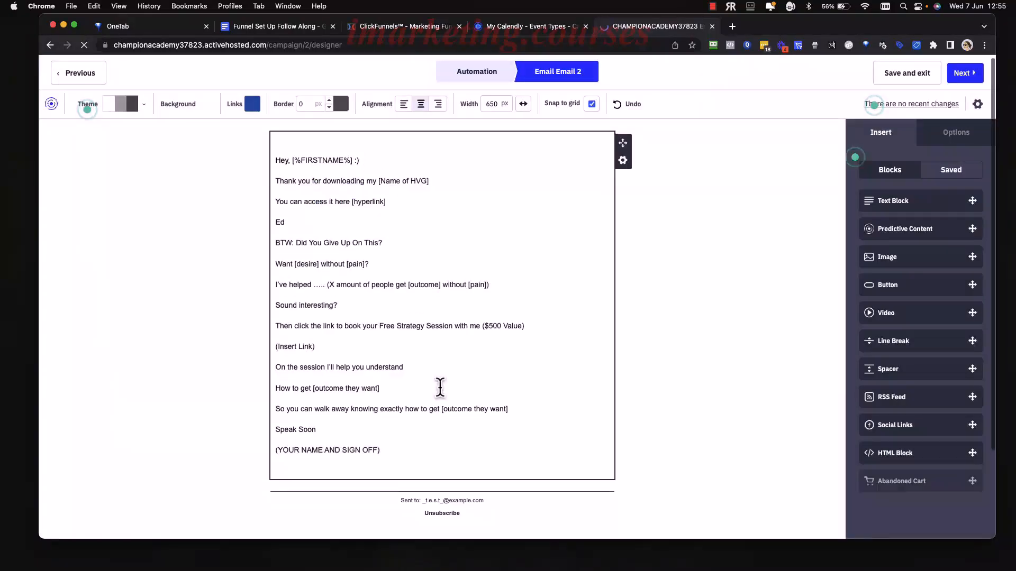
# Check Email 2's (Insert Link) placeholder and subject settings, then proceed to its campaign summary.
pyautogui.scroll(-2, 438, 386)
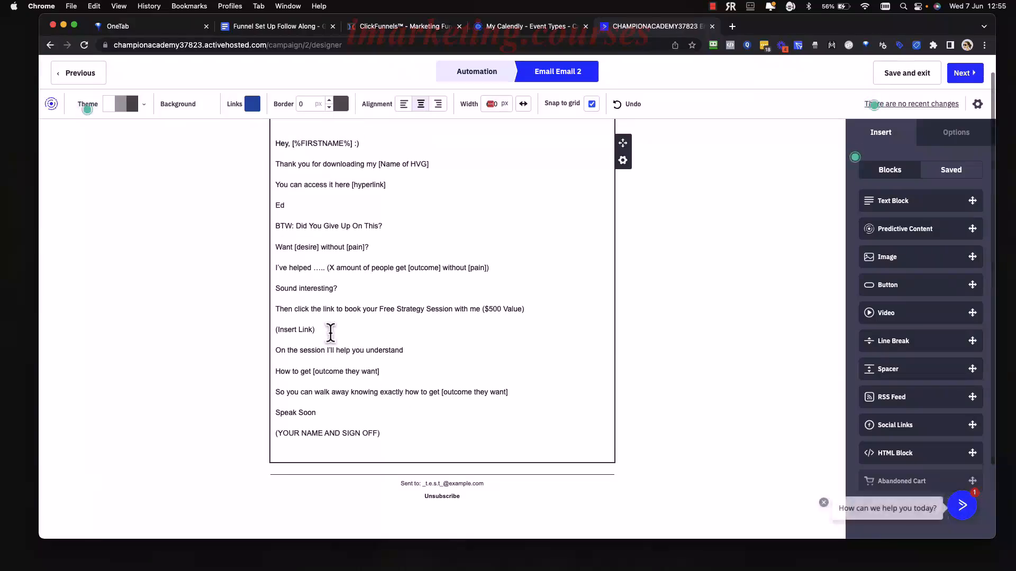
pyautogui.click(328, 330)
pyautogui.moveTo(329, 330); pyautogui.dragTo(277, 332)
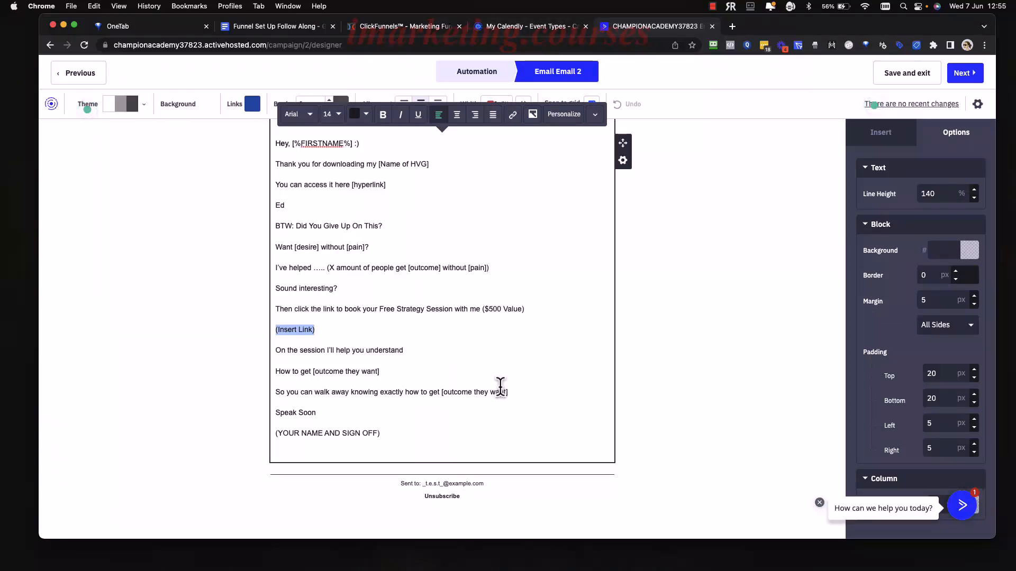
pyautogui.click(689, 317)
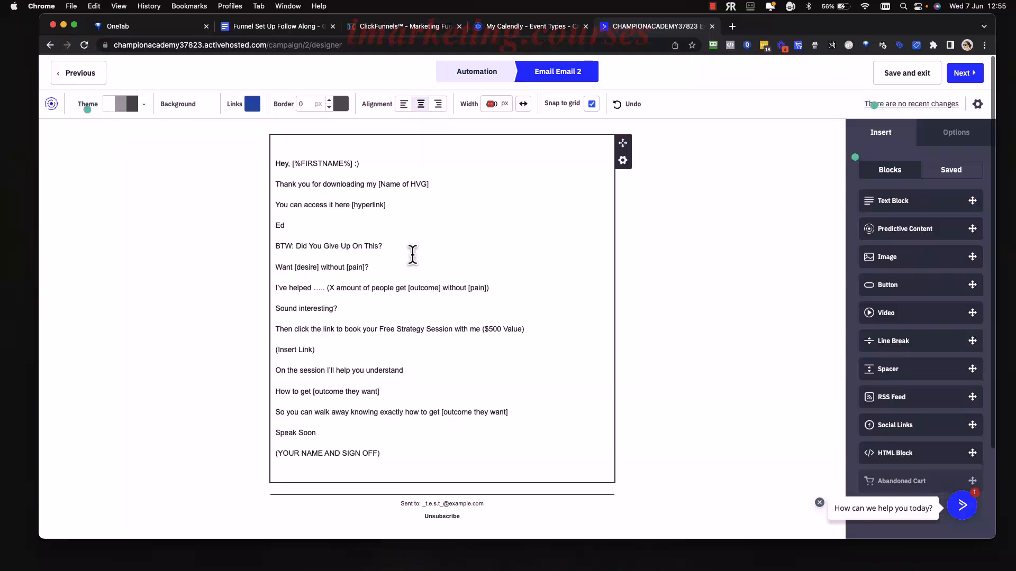
pyautogui.click(978, 104)
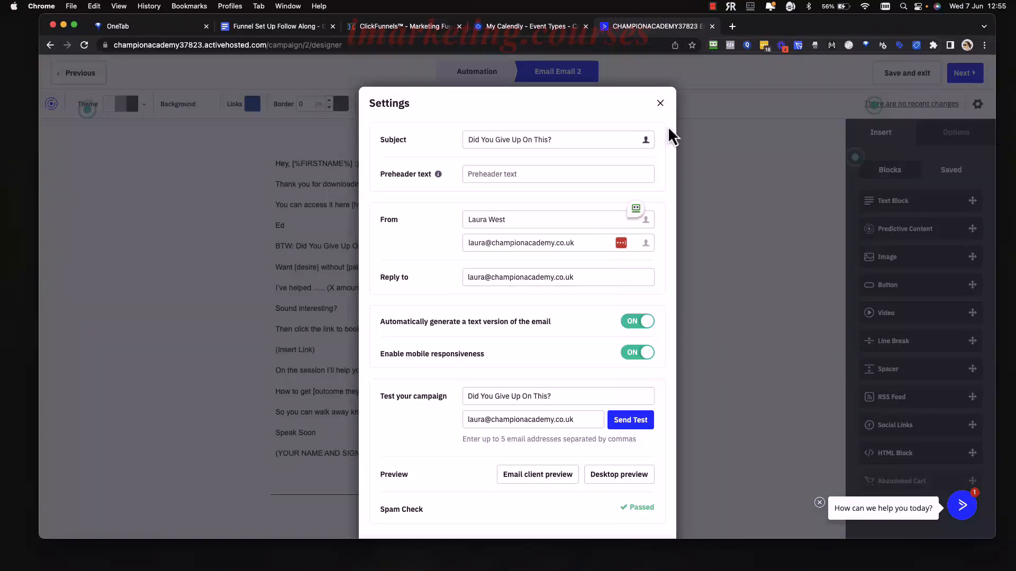
pyautogui.click(660, 103)
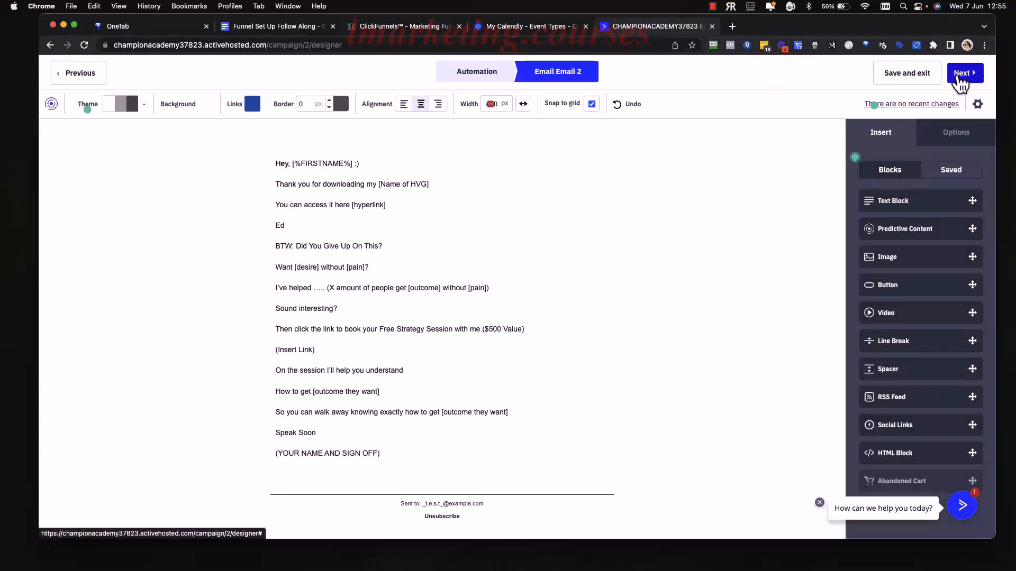
pyautogui.click(959, 77)
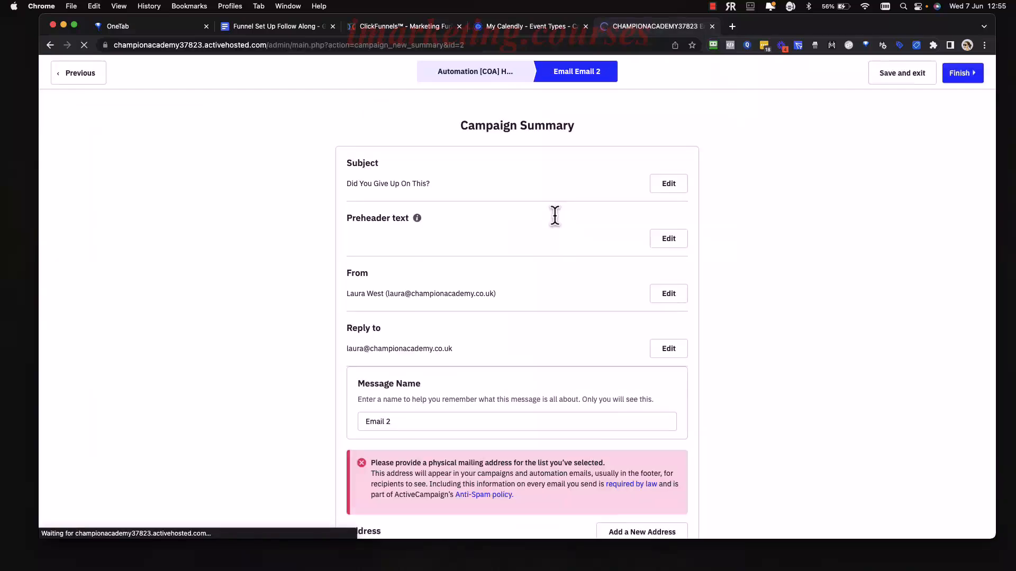
# Look over Email 2's campaign summary, then save it and return to the [COA] HVG to Call automation.
pyautogui.scroll(-5, 560, 307)
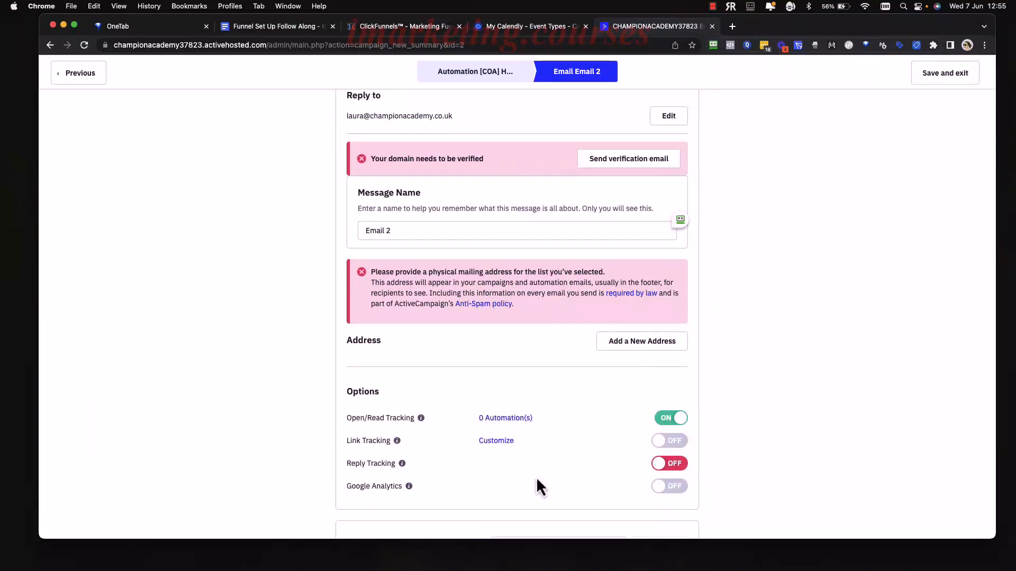
pyautogui.scroll(5, 534, 418)
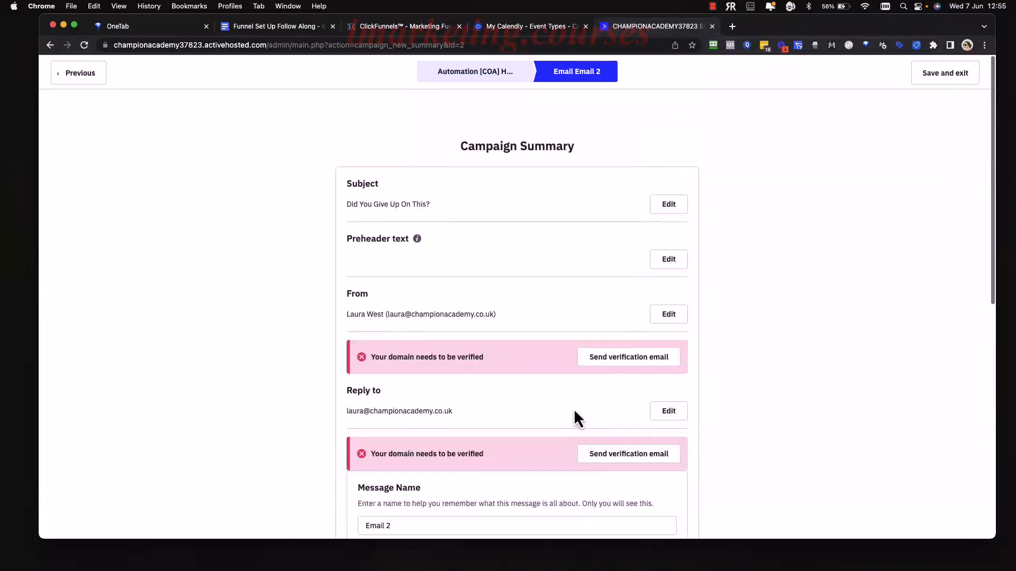
pyautogui.click(959, 79)
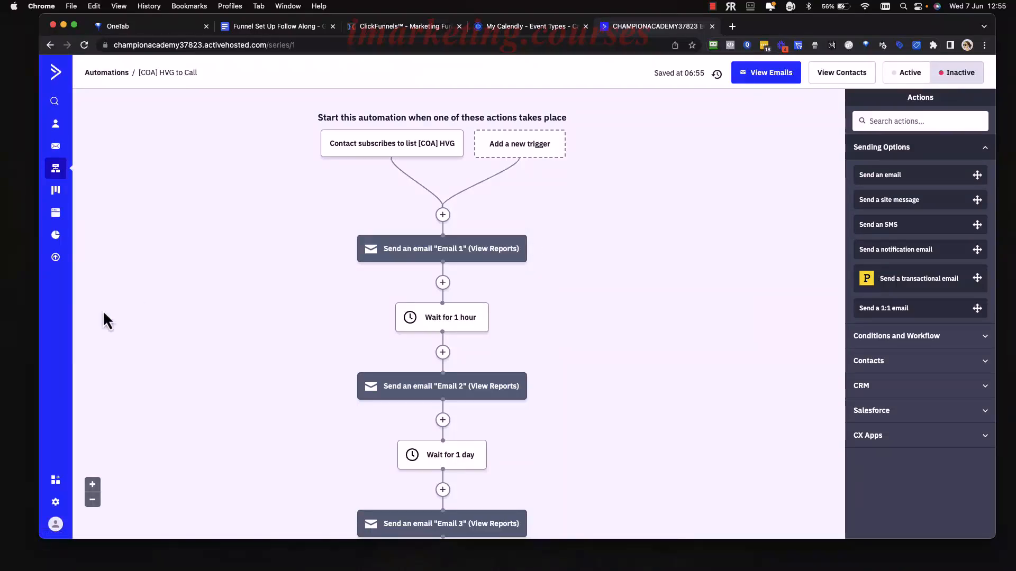
# Start a new mailing address in account settings with United Kingdom as the country.
pyautogui.click(57, 502)
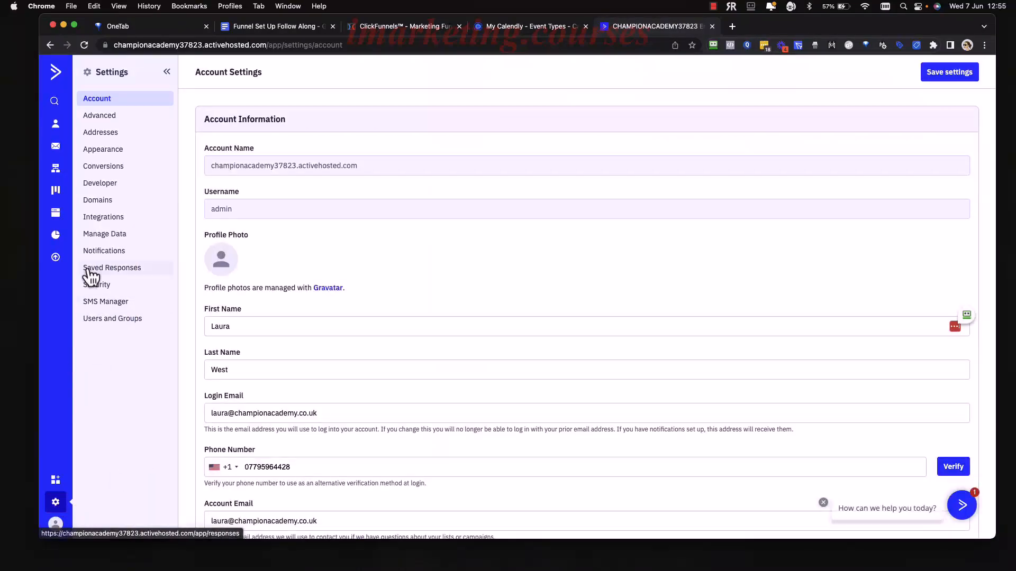
pyautogui.click(107, 135)
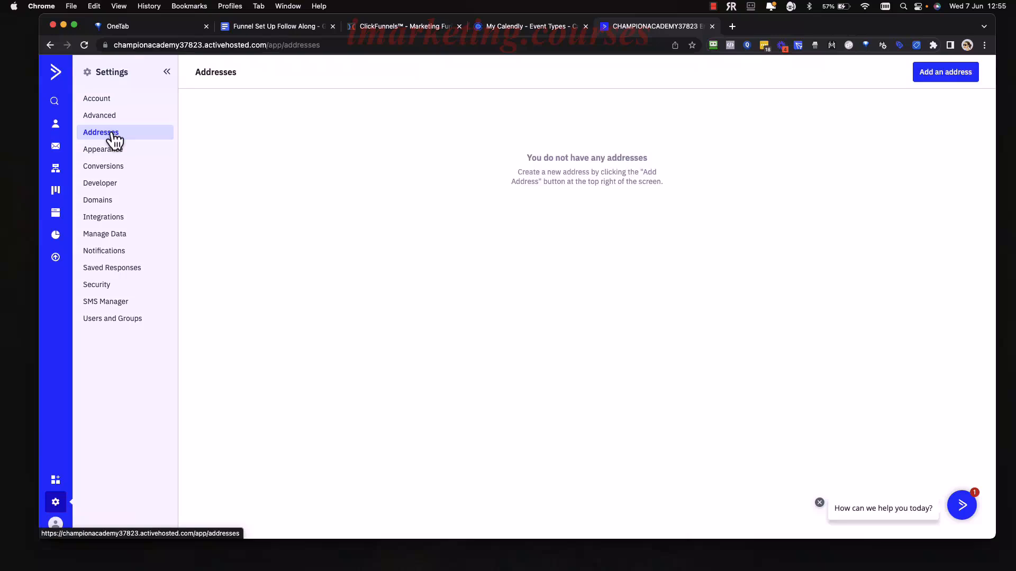
pyautogui.click(932, 79)
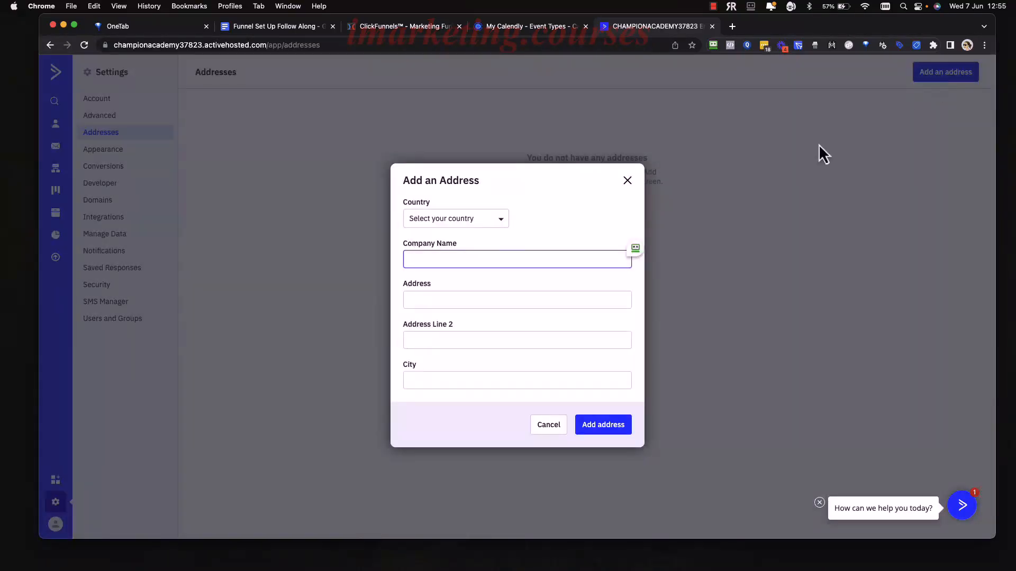
pyautogui.click(479, 221)
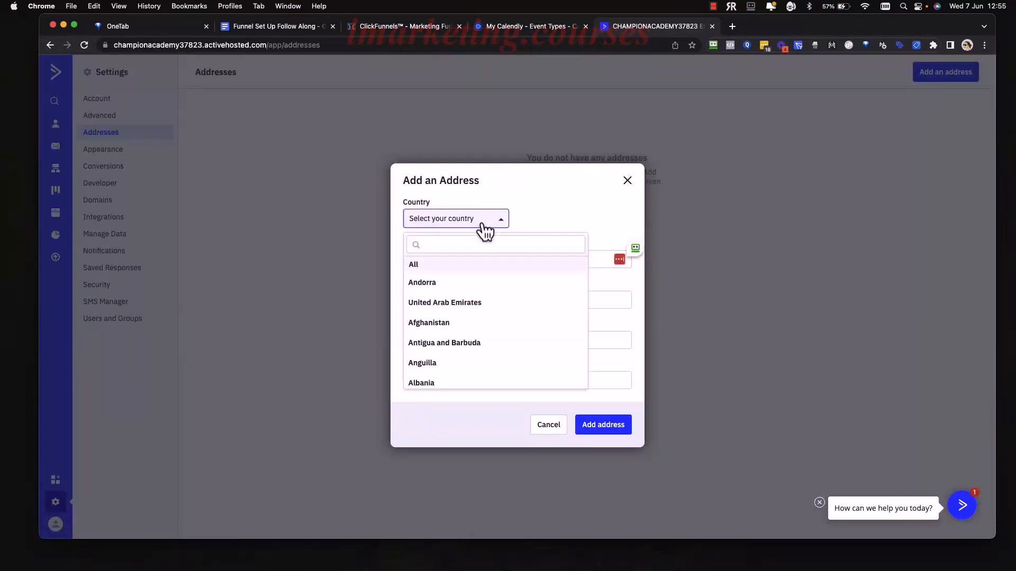
pyautogui.click(577, 206)
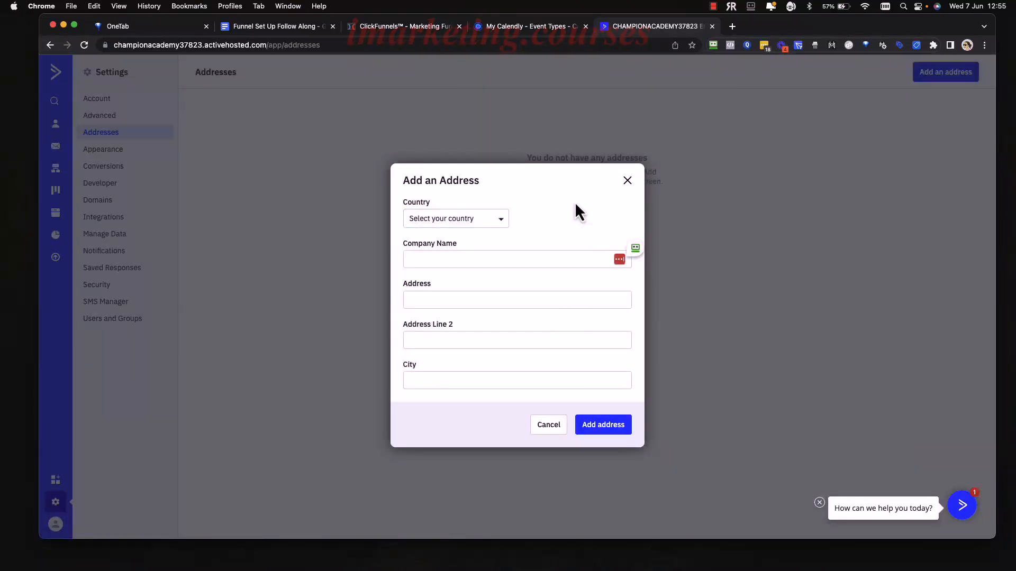
pyautogui.click(499, 226)
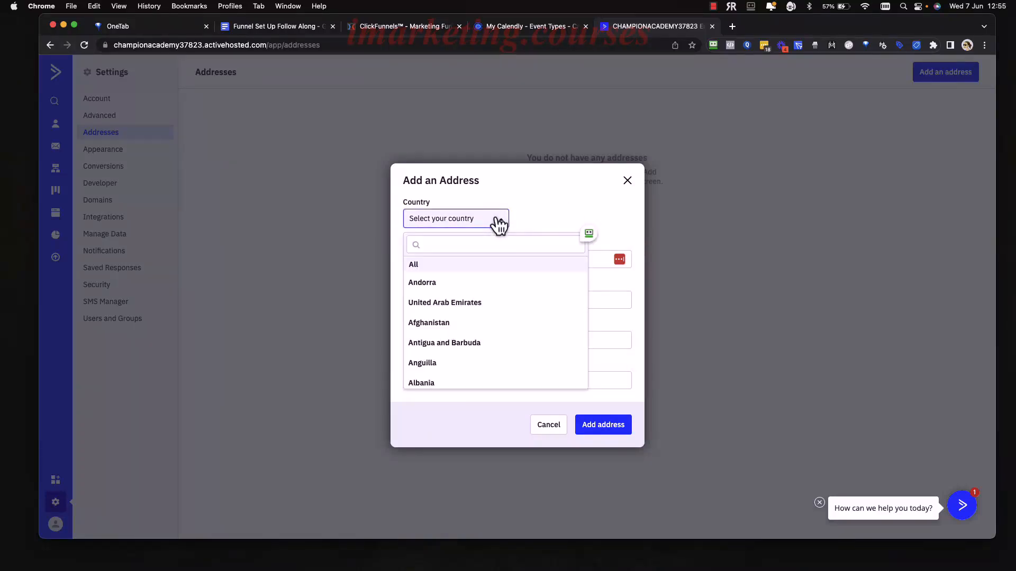
pyautogui.click(490, 242)
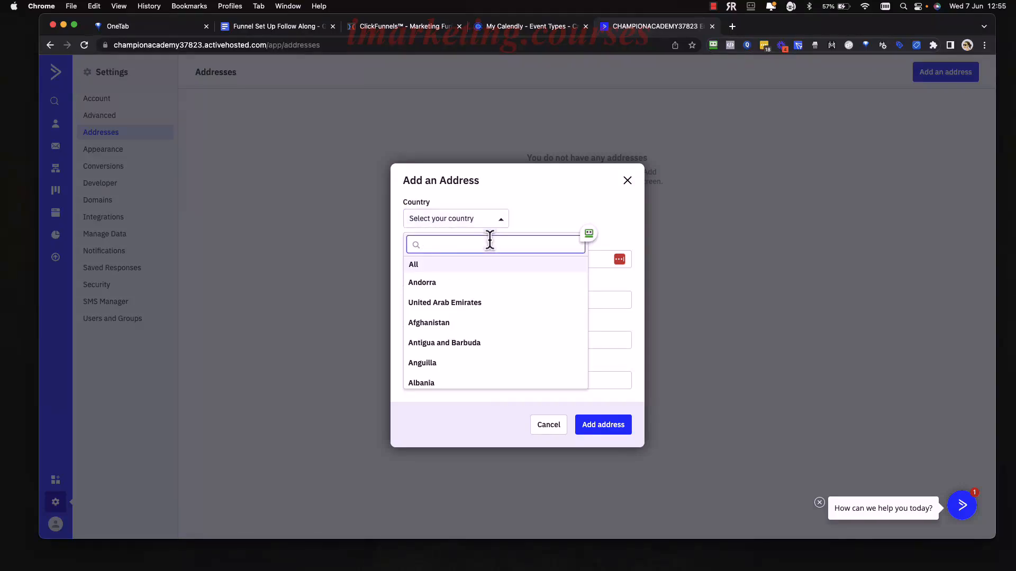
pyautogui.write('unit')
pyautogui.click(471, 307)
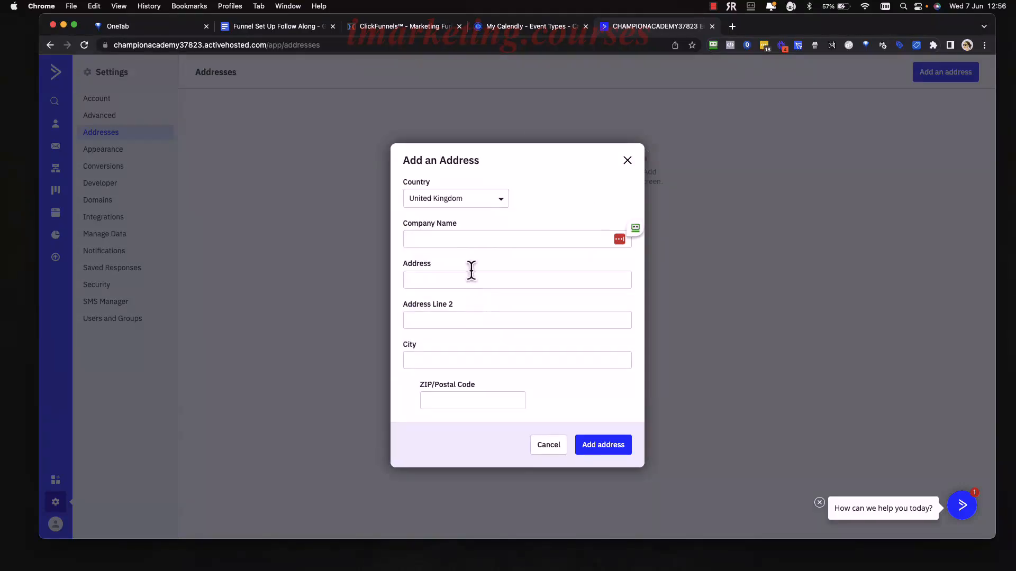
# Enter COA as company name, fill the street address, save it, and go to Automations.
pyautogui.click(479, 236)
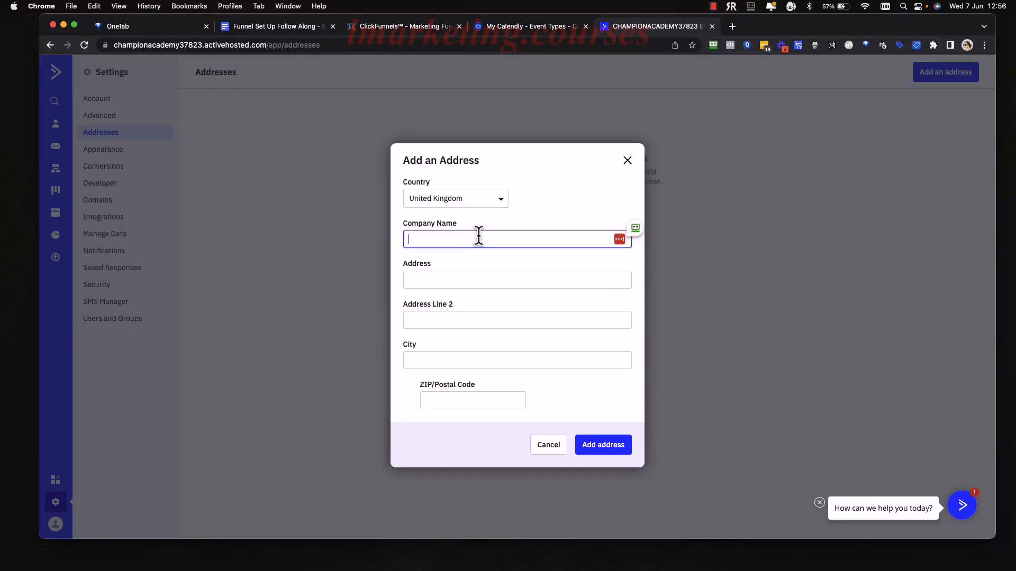
pyautogui.write('COA')
pyautogui.click(460, 277)
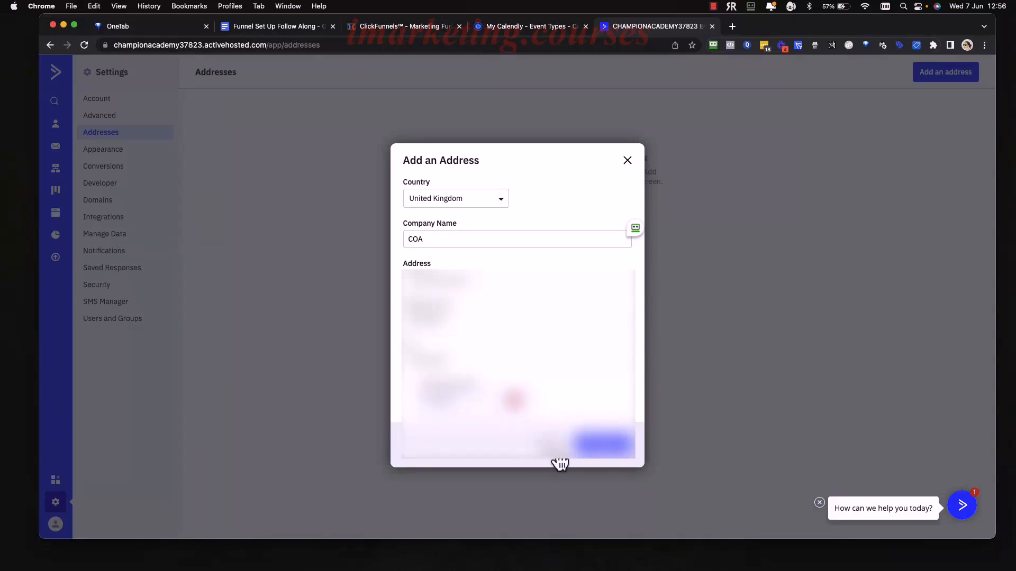
pyautogui.click(611, 449)
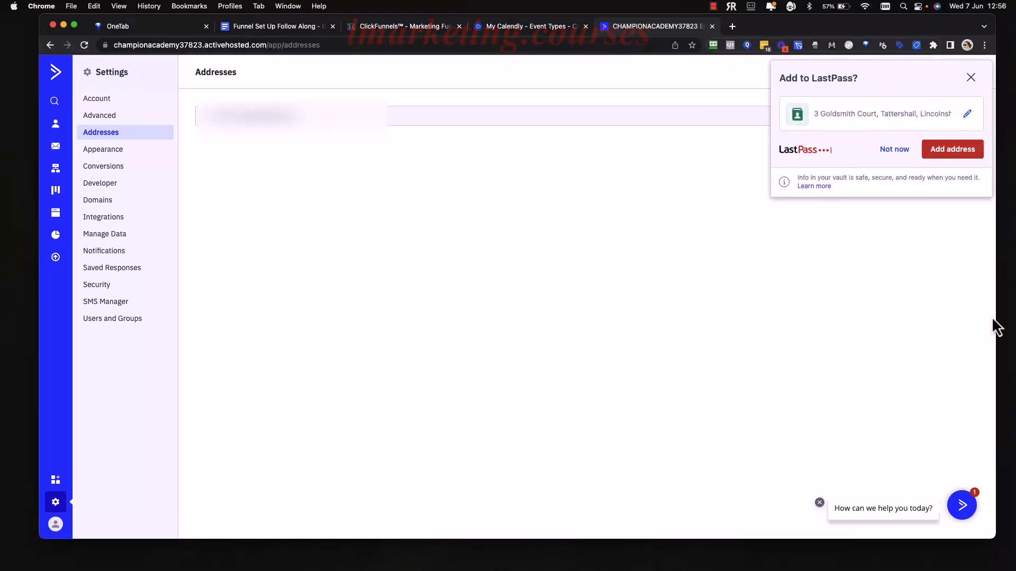
pyautogui.click(971, 78)
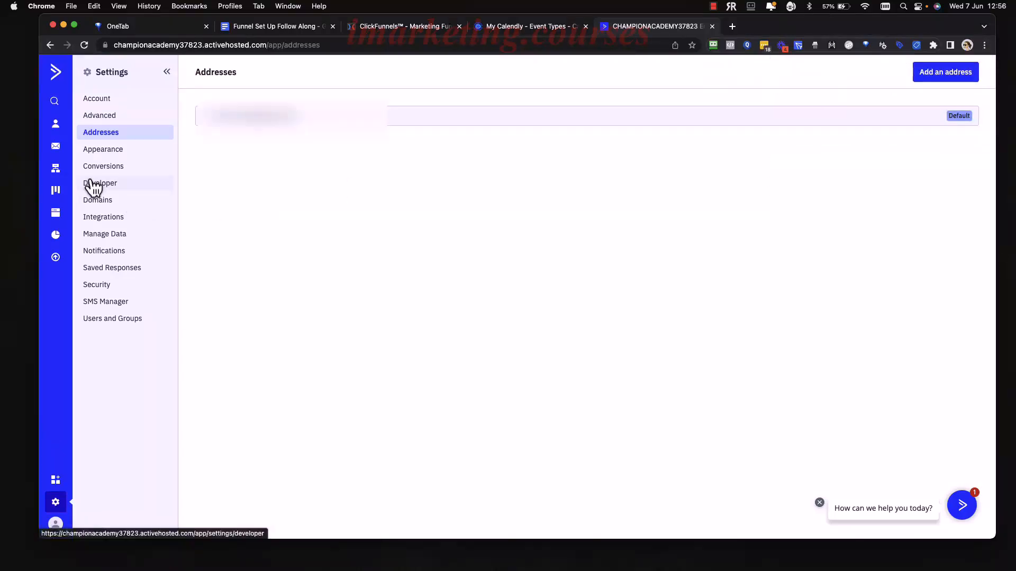
pyautogui.click(57, 169)
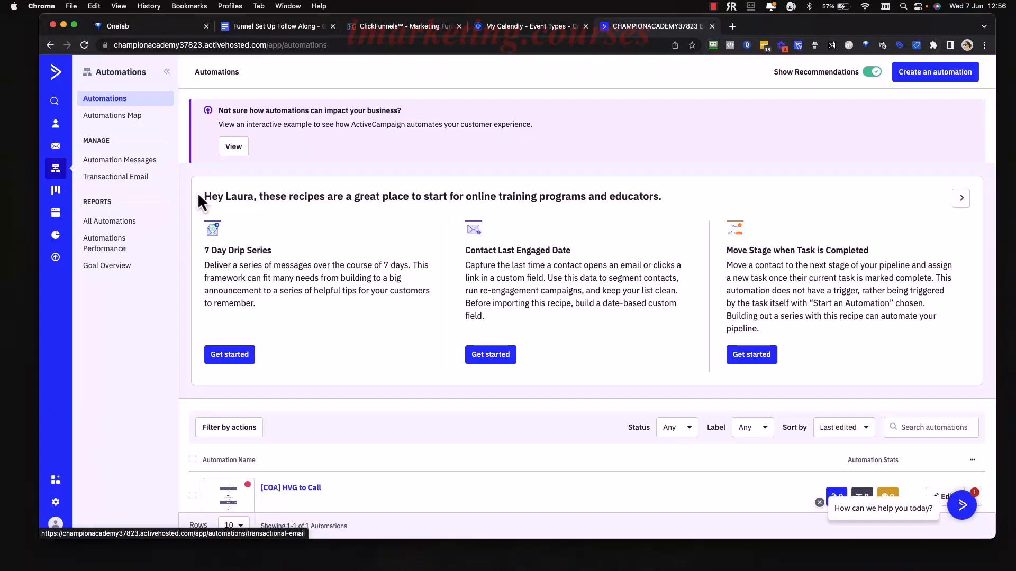
pyautogui.scroll(-1, 369, 336)
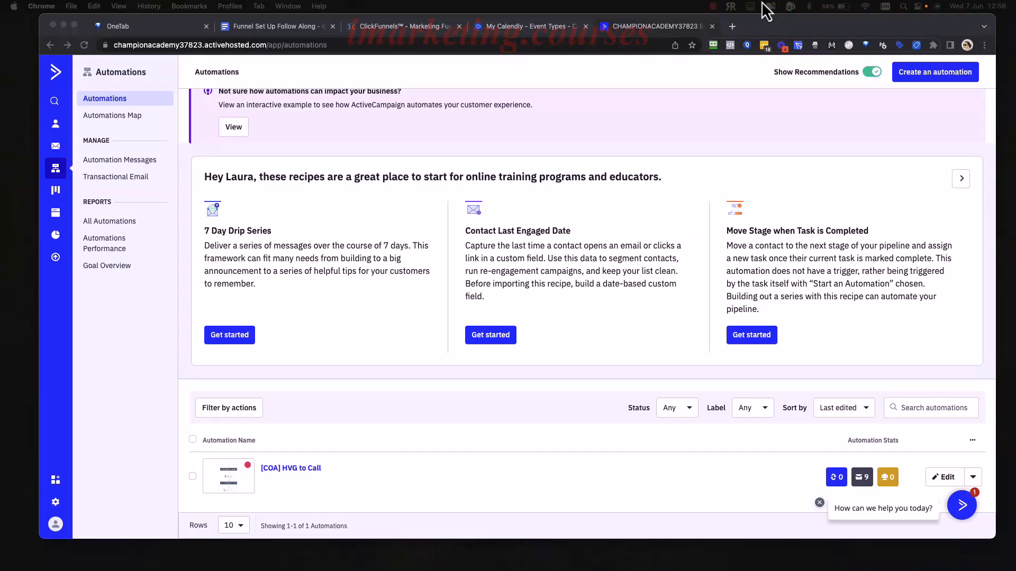
pyautogui.click(734, 28)
# Load the domain verification link to verify championacademy.co.uk.
pyautogui.press('cmd+v')
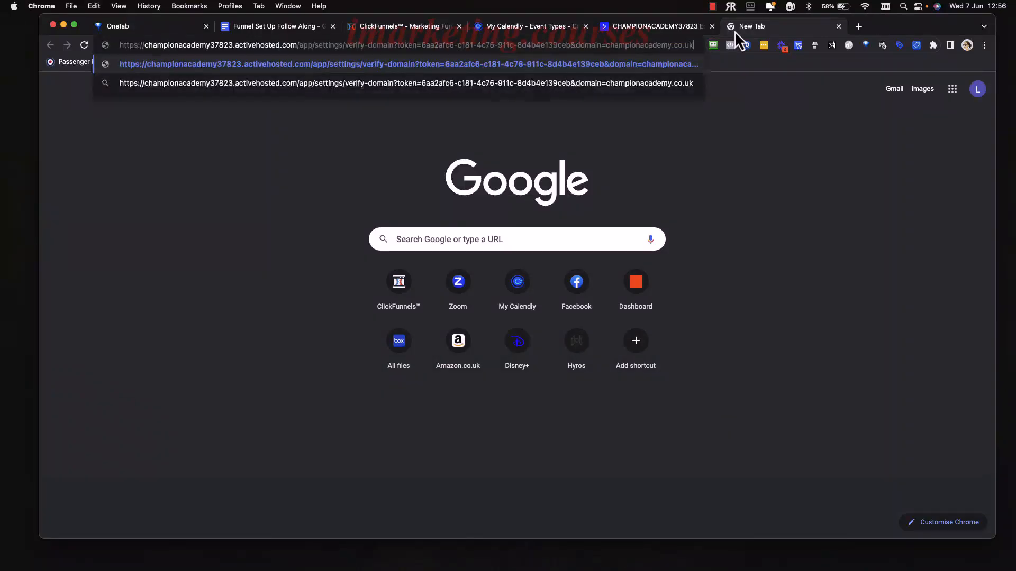
pyautogui.press('Return')
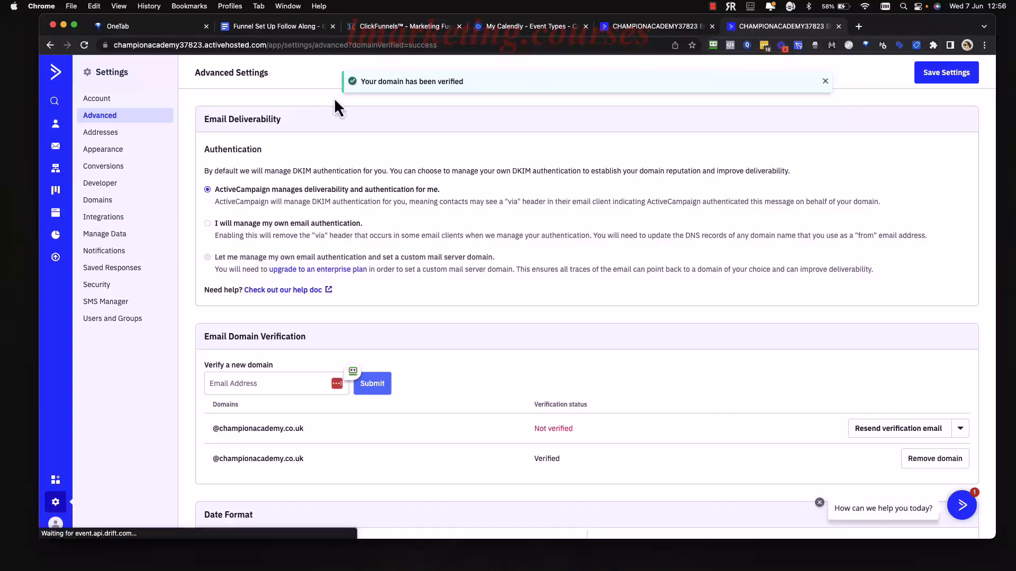
pyautogui.scroll(-4, 547, 214)
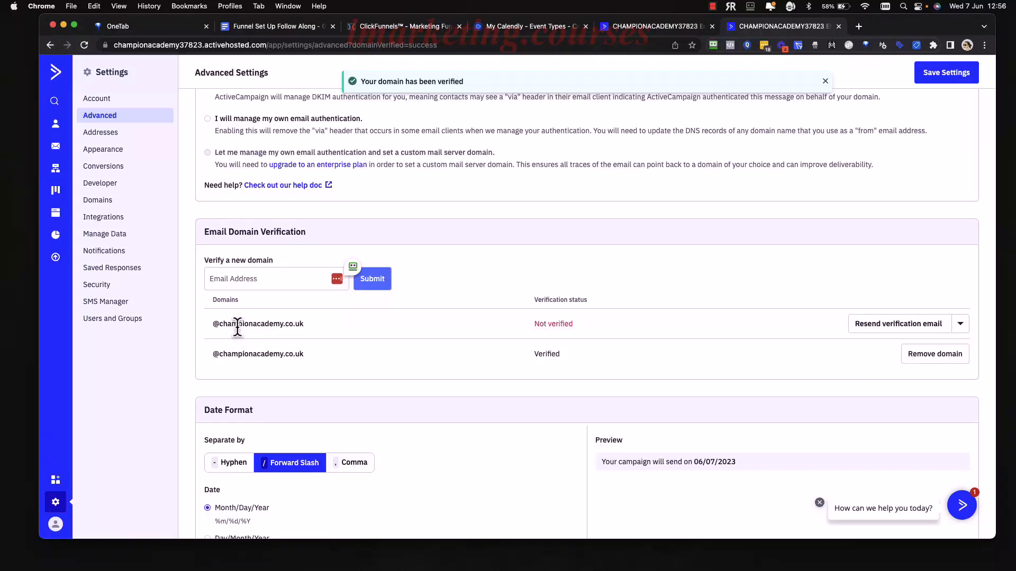
# Remove the leftover unverified duplicate entry from the domain list.
pyautogui.click(960, 324)
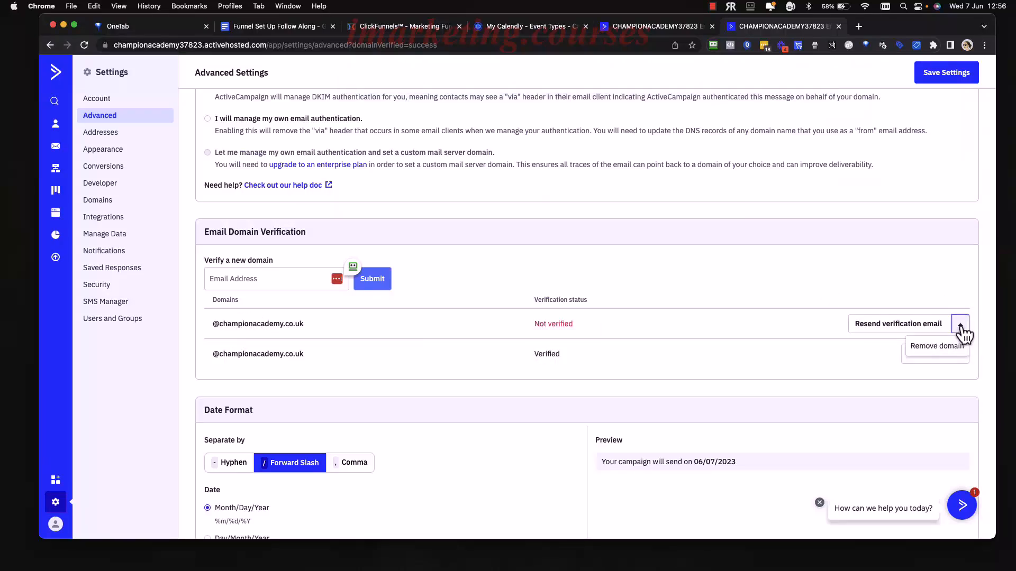
pyautogui.click(949, 347)
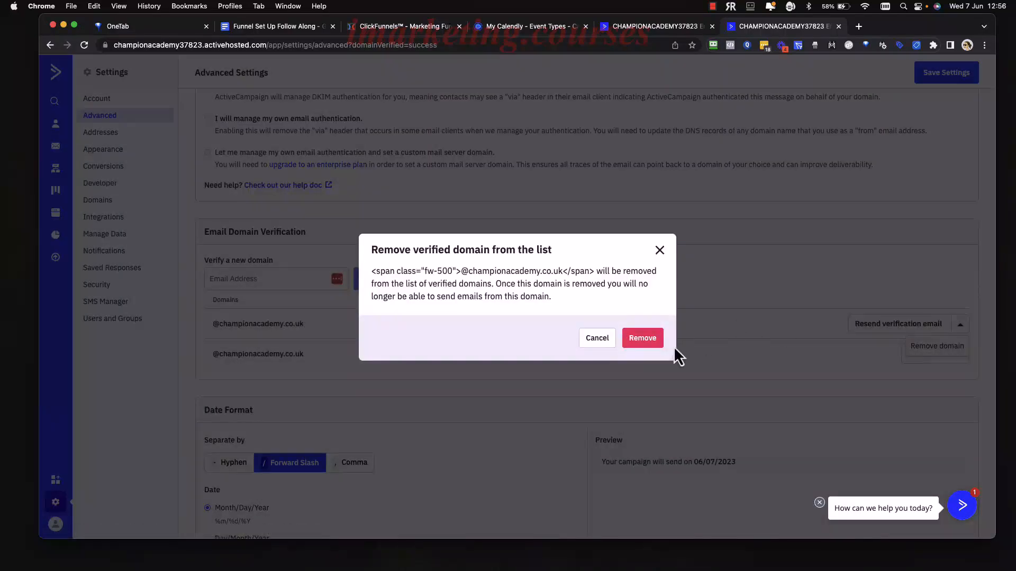
pyautogui.click(651, 343)
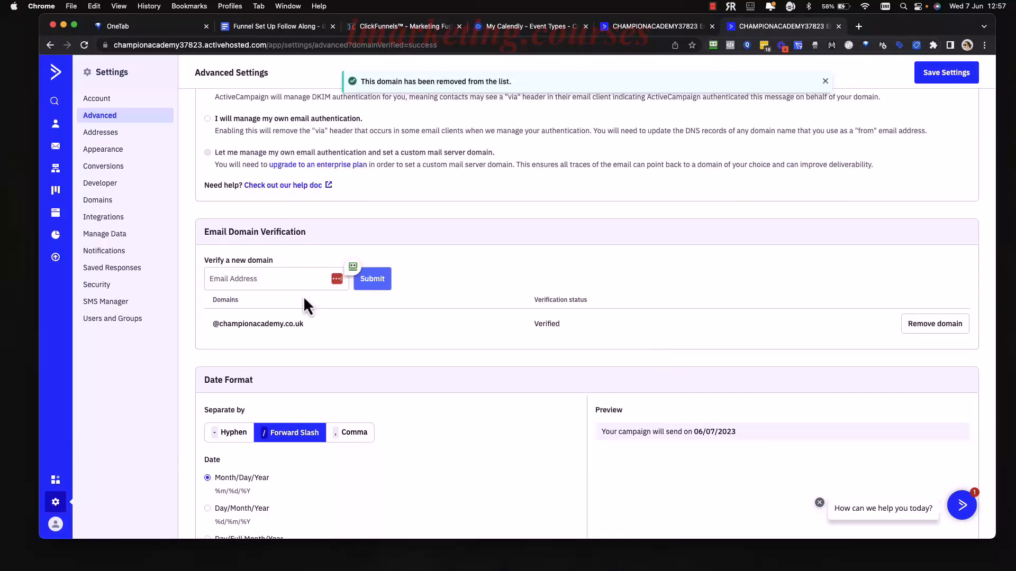
pyautogui.scroll(-3, 464, 328)
pyautogui.scroll(5, 465, 328)
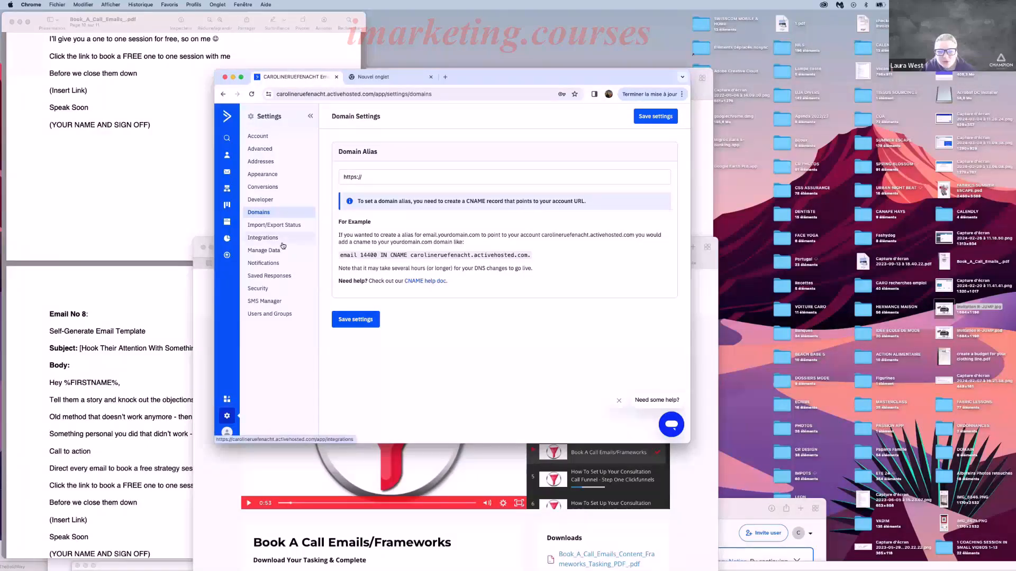
# In Advanced settings, configure a sending domain and submit levelupinfashion.com.
pyautogui.click(259, 152)
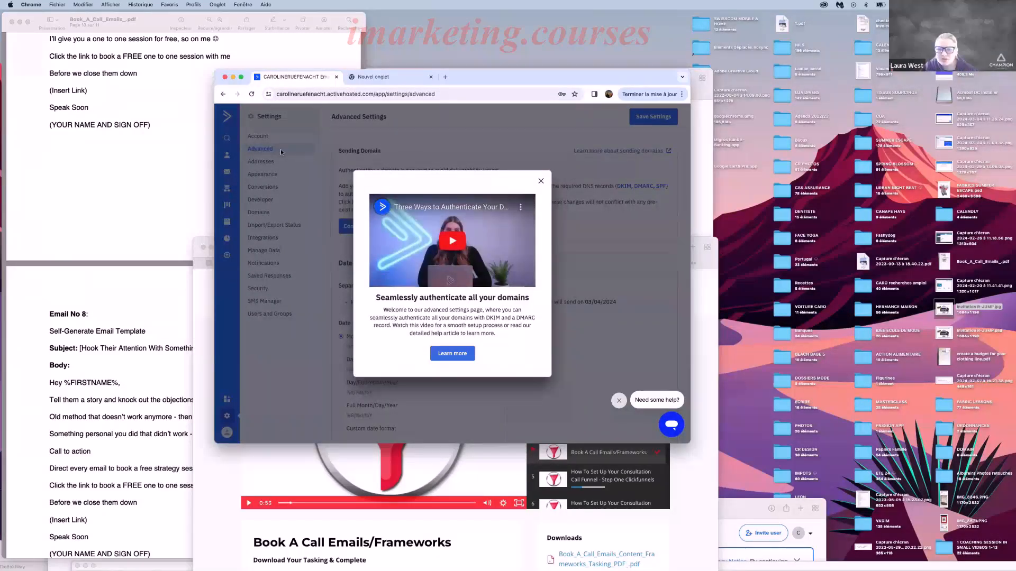
pyautogui.click(541, 181)
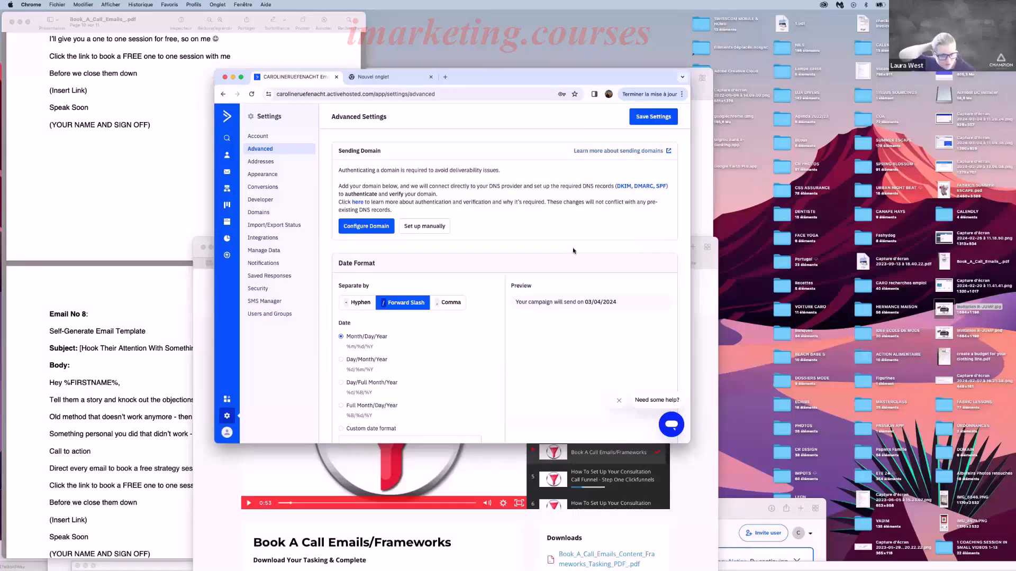
pyautogui.click(360, 227)
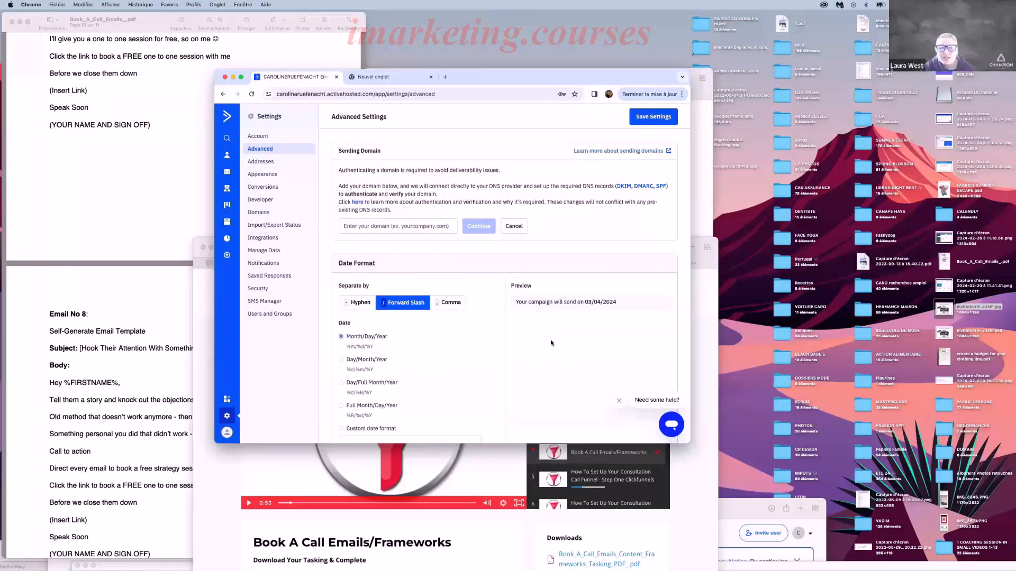
pyautogui.click(349, 227)
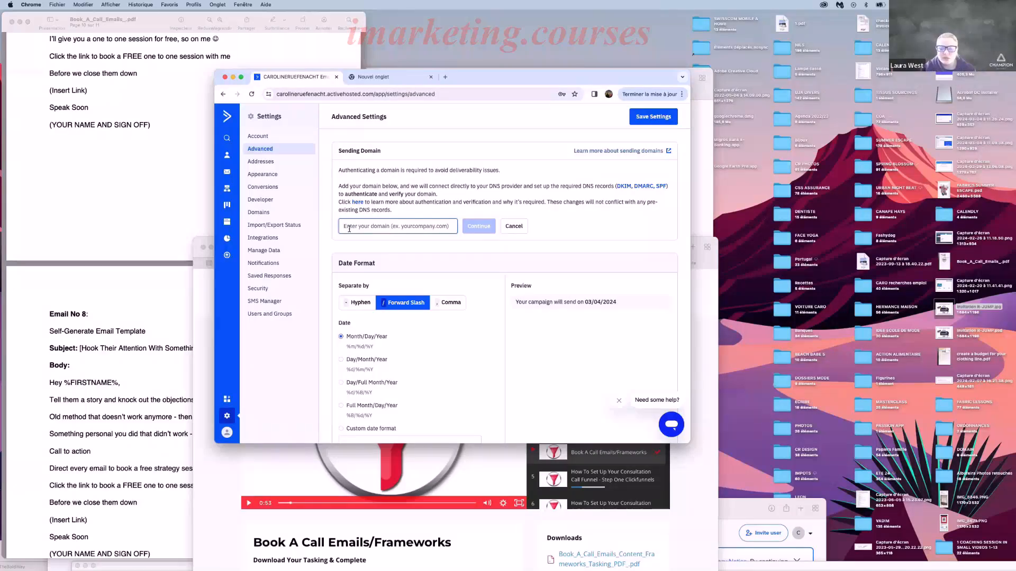
pyautogui.write('levelupinfash')
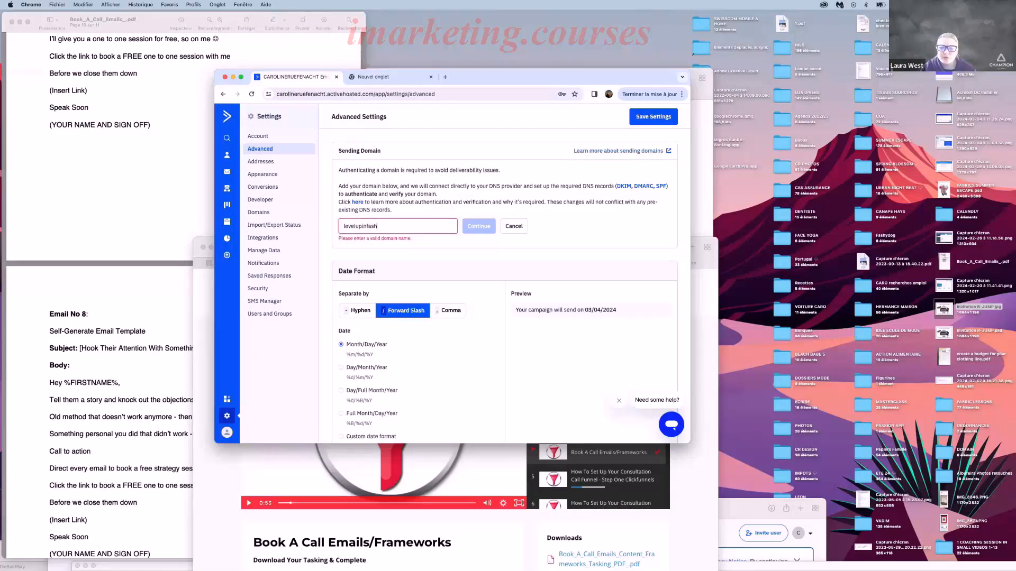
pyautogui.write('ion.com')
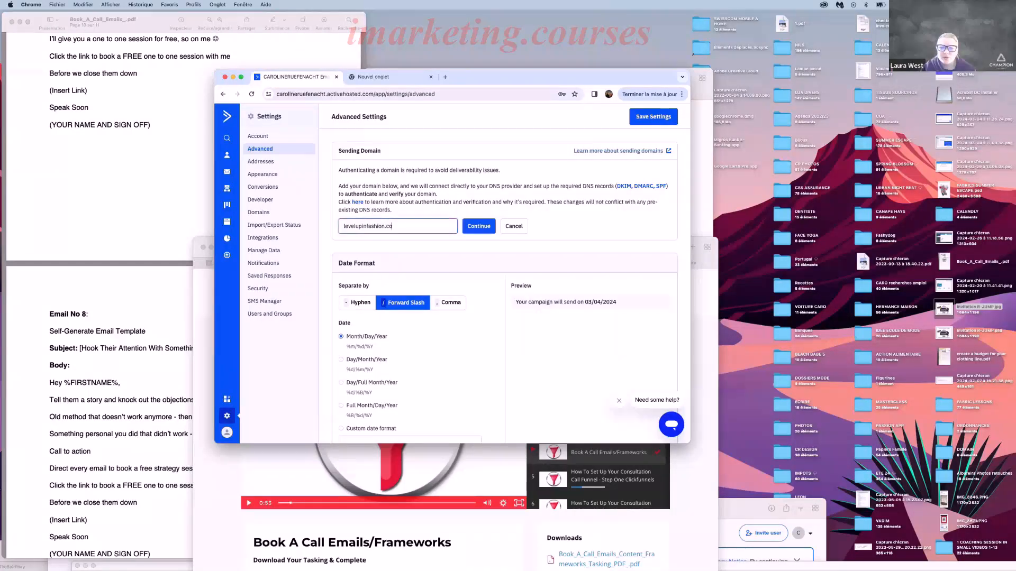
pyautogui.click(486, 229)
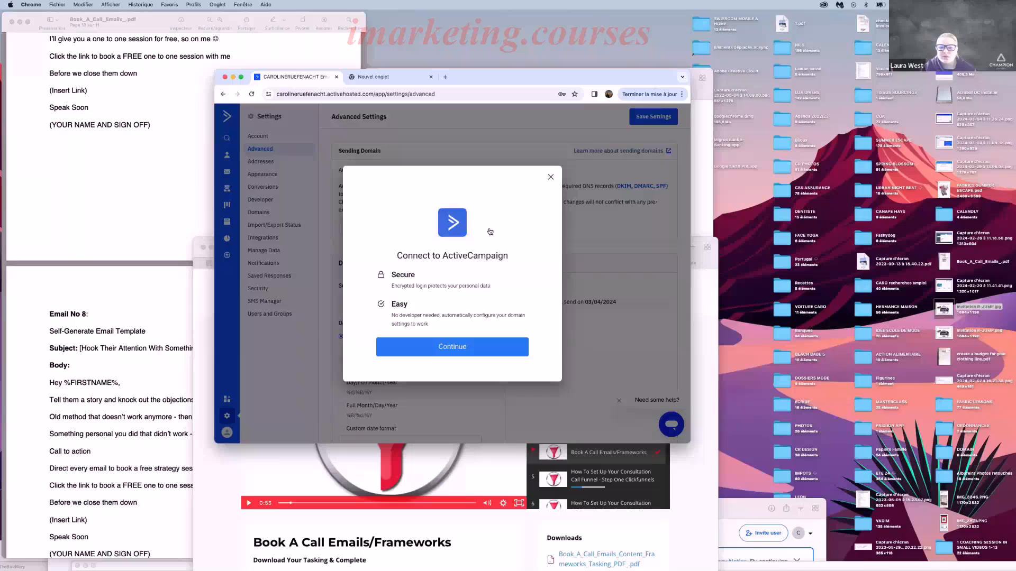
# Connect levelupinfashion.com by logging in to Domain.com, saving the browser login, and finishing setup.
pyautogui.click(438, 350)
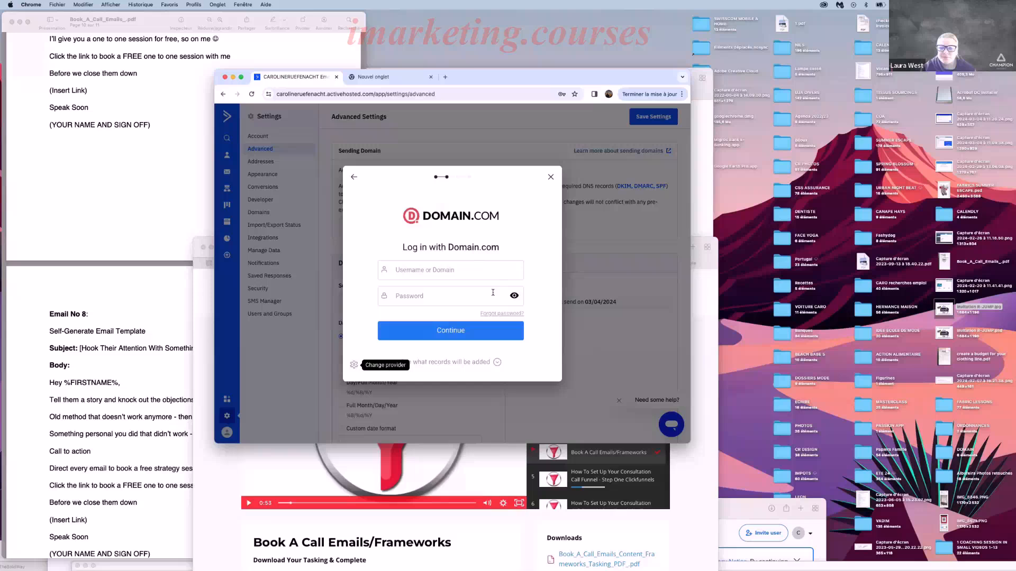
pyautogui.click(434, 271)
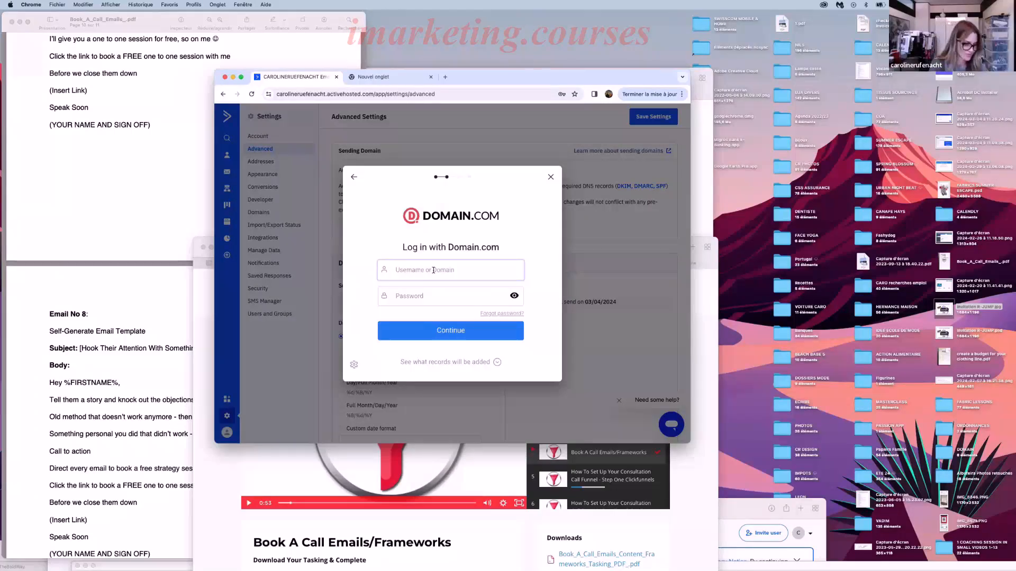
pyautogui.click(463, 333)
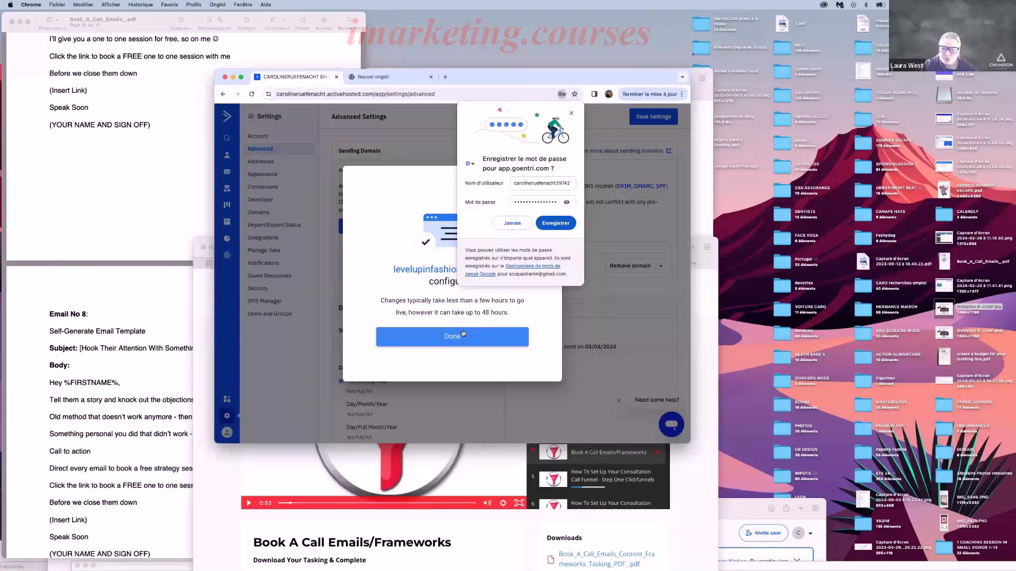
pyautogui.click(551, 225)
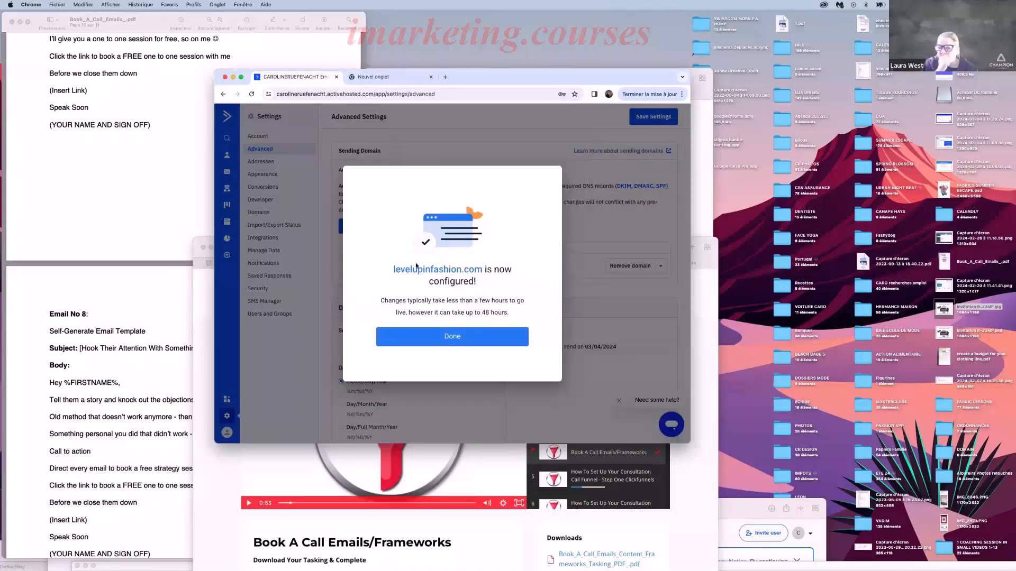
pyautogui.click(450, 335)
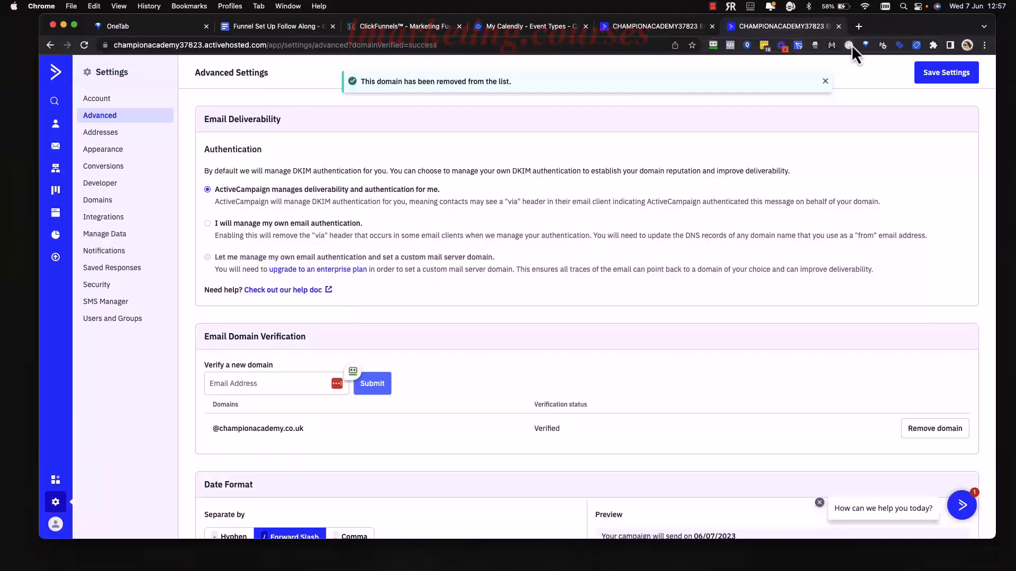
# Check the email templates line in the Follow Along doc, then open the [COA] HVG to Call automation.
pyautogui.click(838, 26)
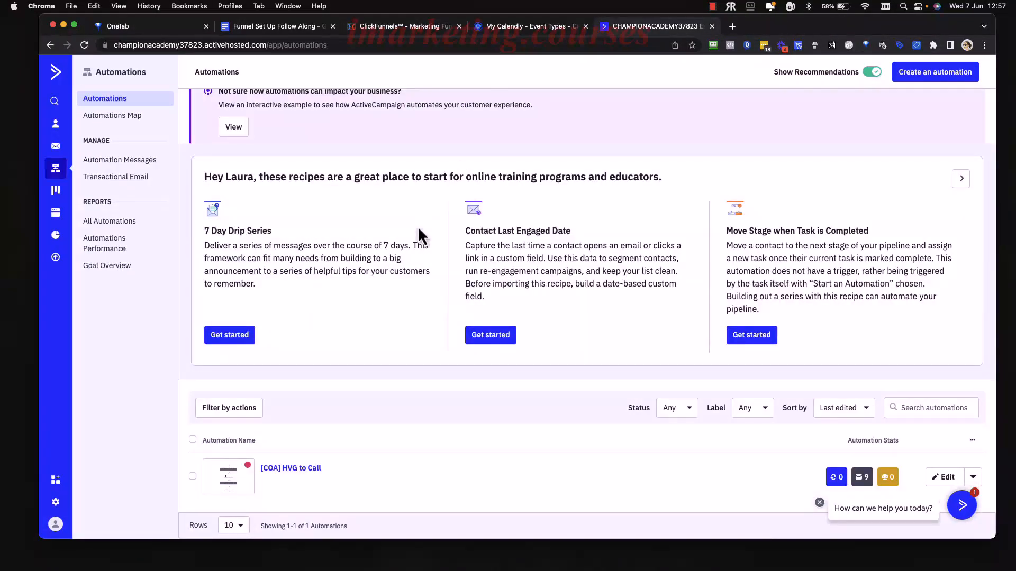
pyautogui.click(287, 27)
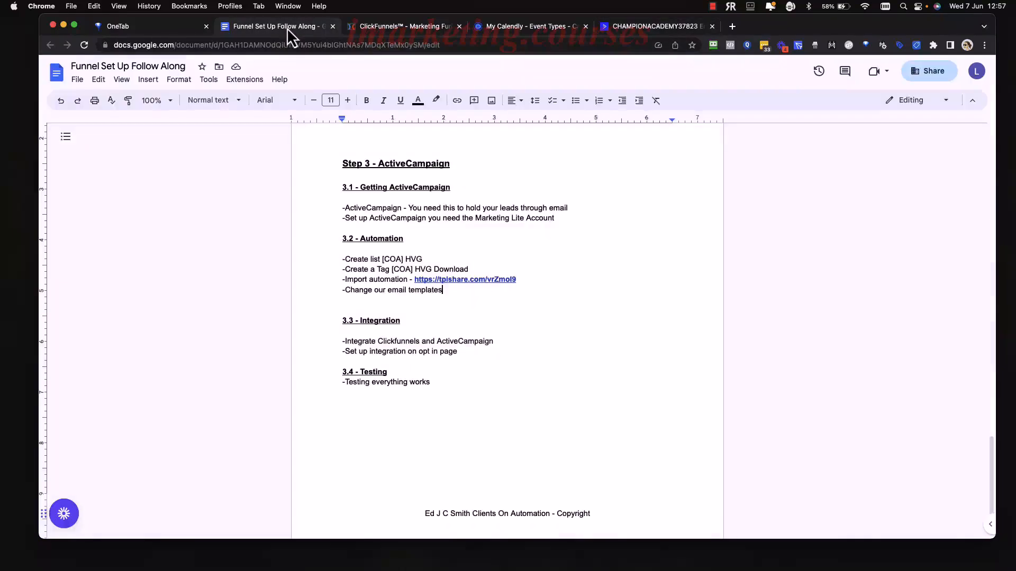
pyautogui.moveTo(447, 291); pyautogui.dragTo(400, 290)
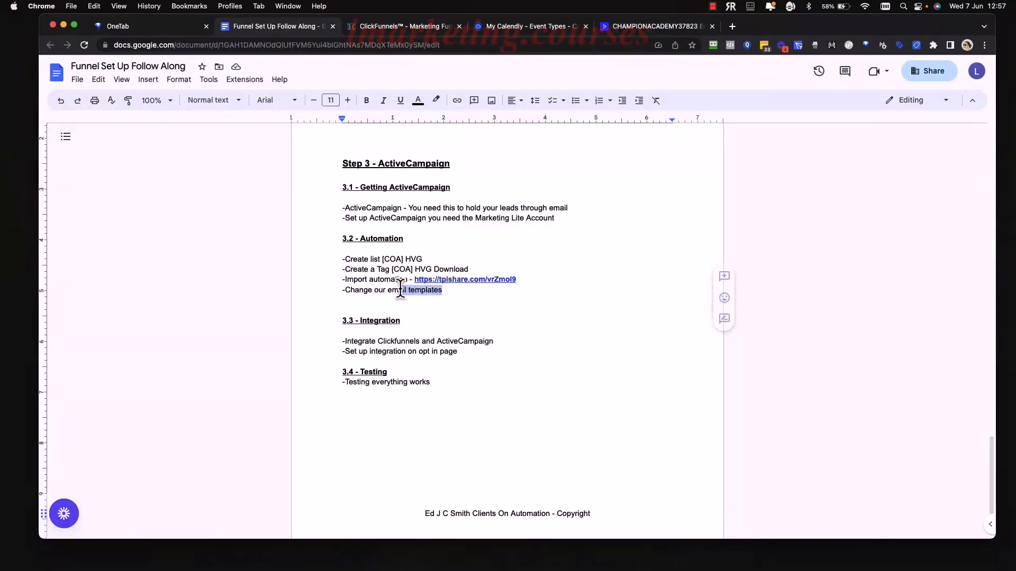
pyautogui.click(551, 289)
pyautogui.click(638, 33)
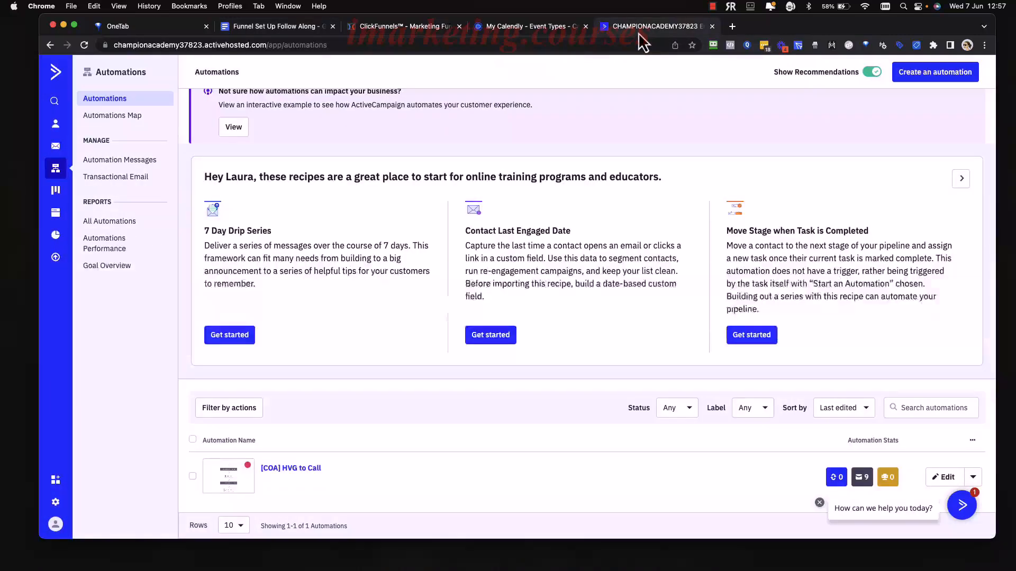
pyautogui.click(271, 26)
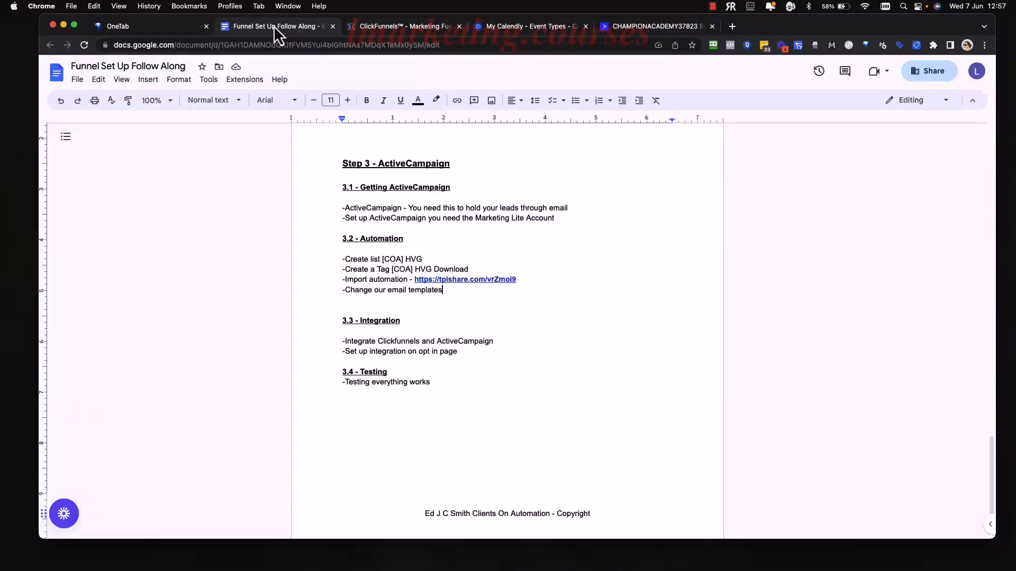
pyautogui.click(670, 28)
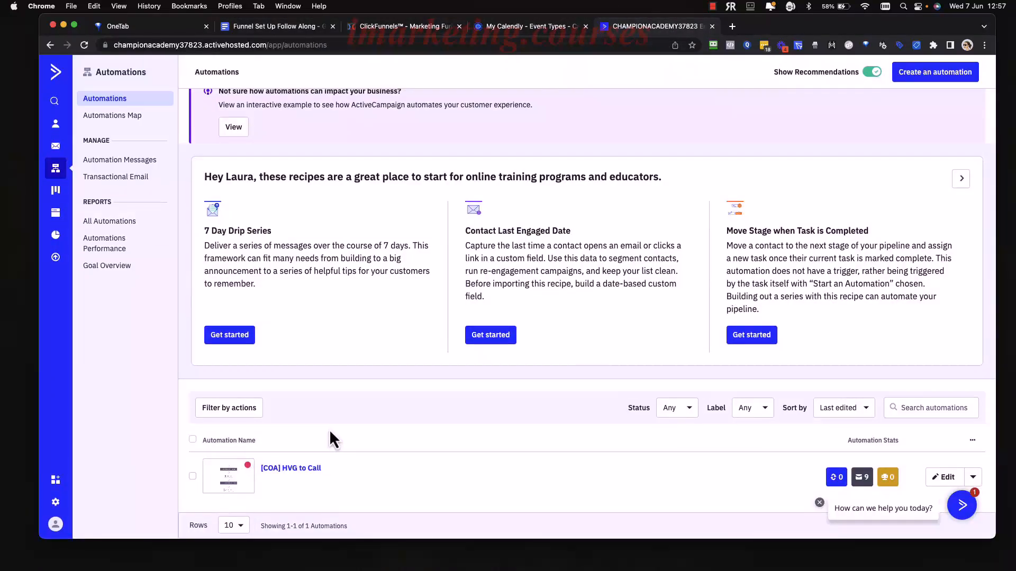
pyautogui.click(296, 469)
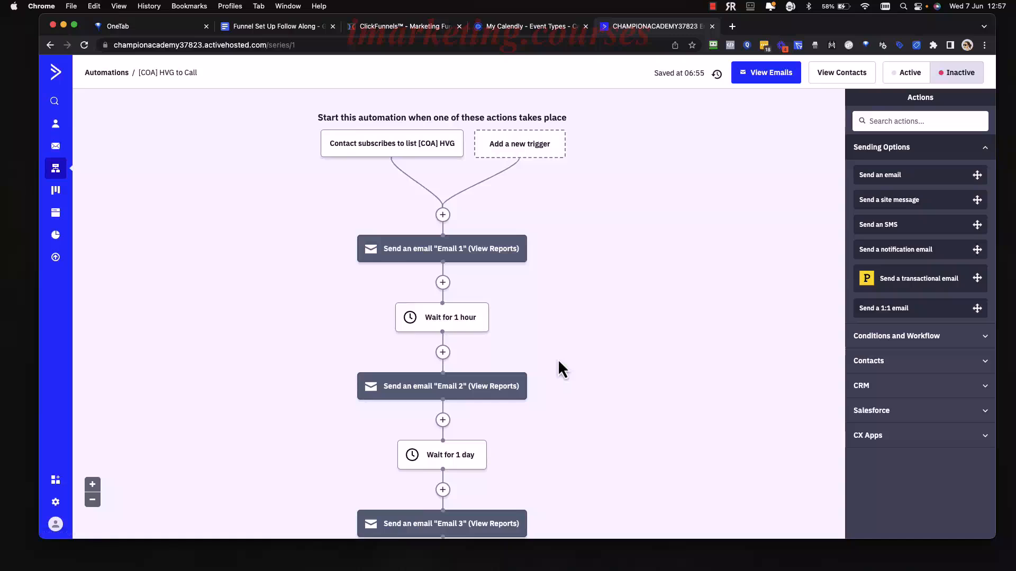
pyautogui.scroll(-2, 600, 394)
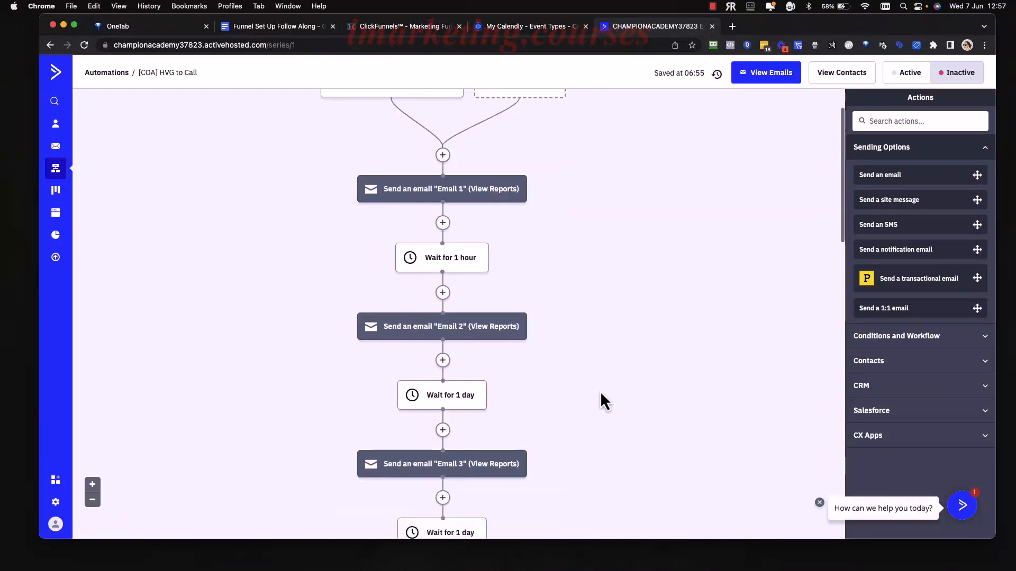
pyautogui.scroll(-10, 600, 392)
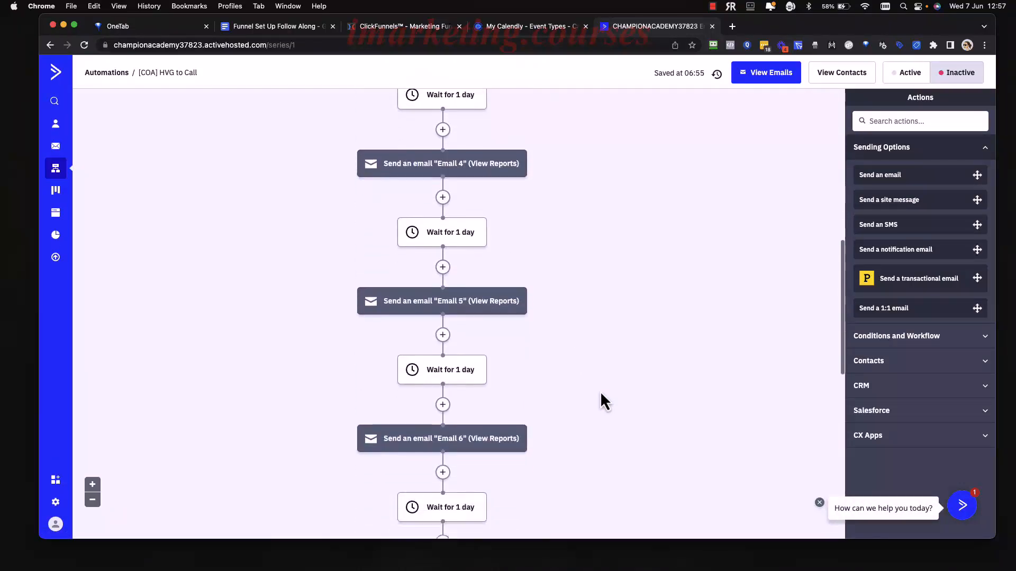
pyautogui.scroll(-1, 600, 391)
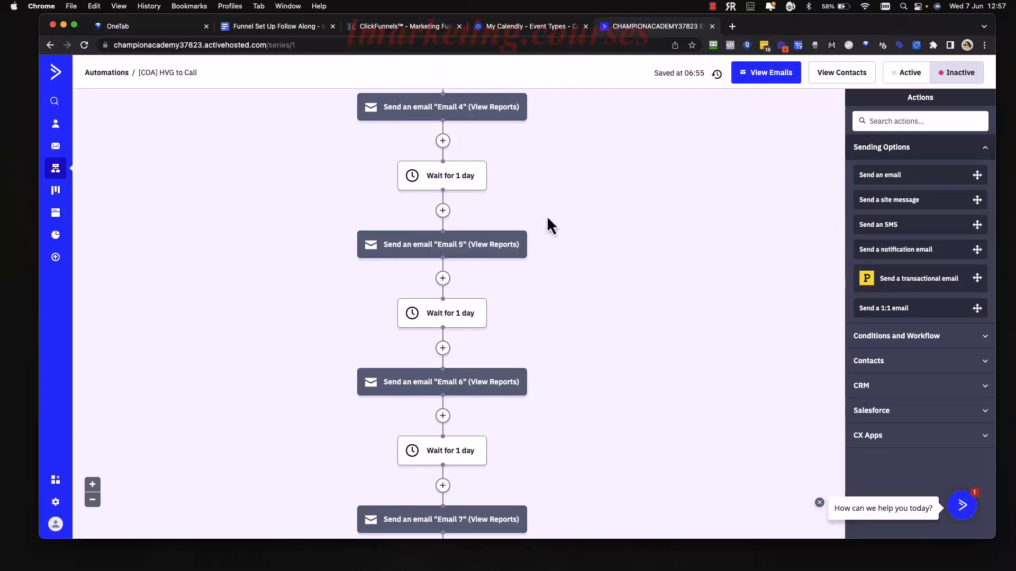
pyautogui.scroll(-5, 583, 319)
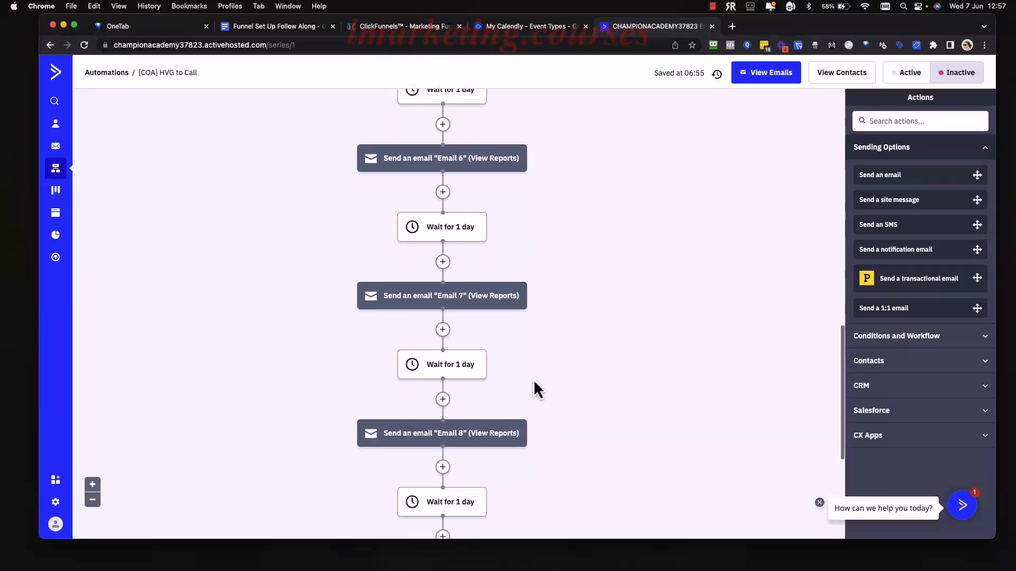
pyautogui.scroll(-2, 533, 379)
pyautogui.scroll(-2, 506, 404)
pyautogui.moveTo(502, 414)
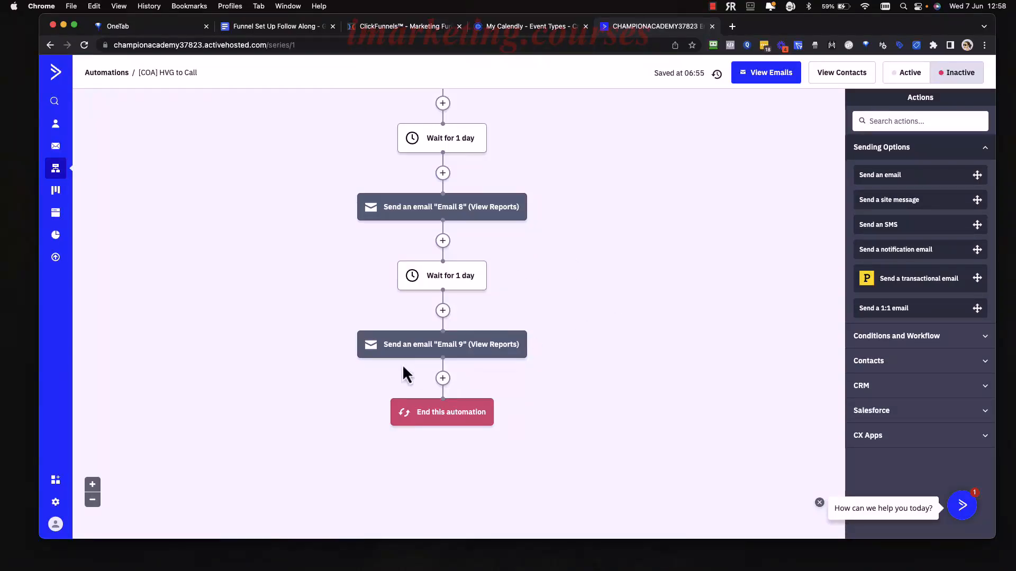
pyautogui.scroll(10, 653, 316)
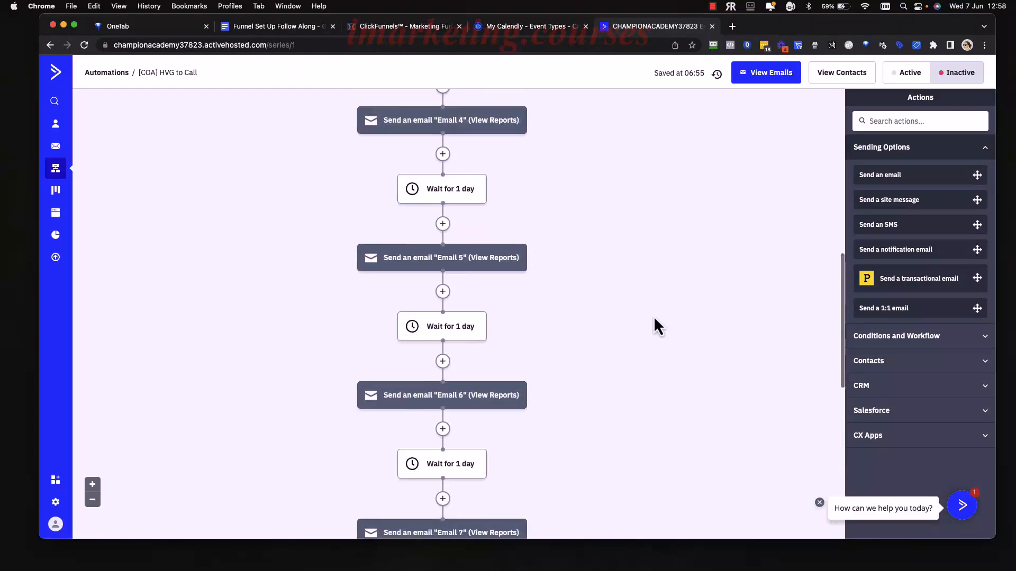
pyautogui.scroll(-10, 653, 316)
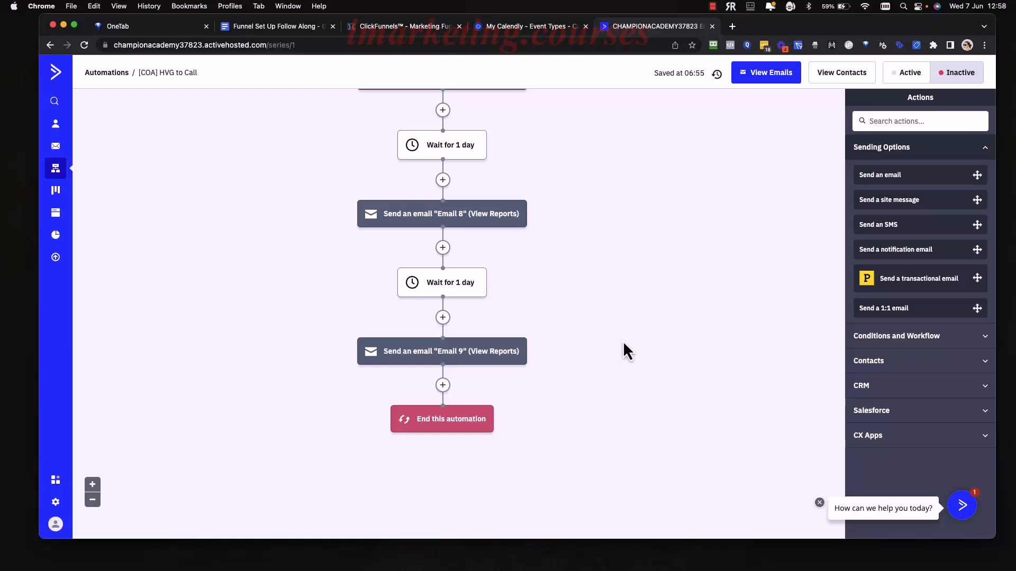
pyautogui.scroll(13, 624, 340)
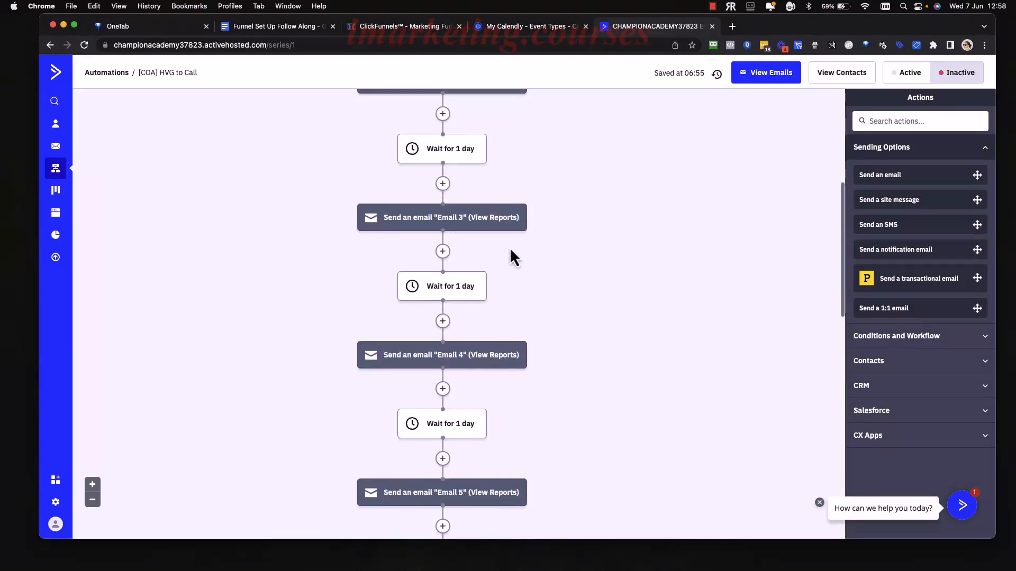
pyautogui.scroll(-14, 627, 423)
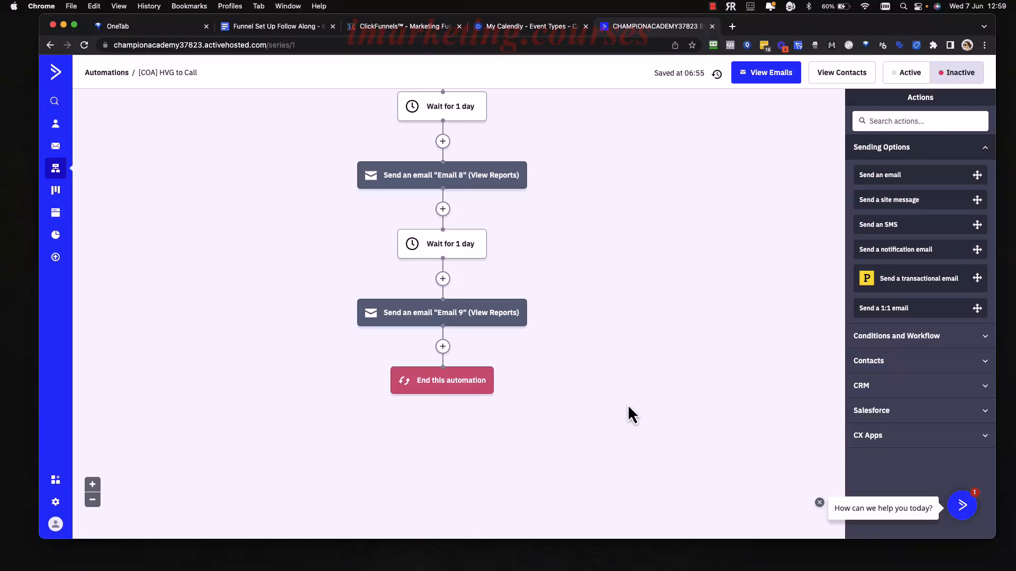
pyautogui.scroll(5, 544, 302)
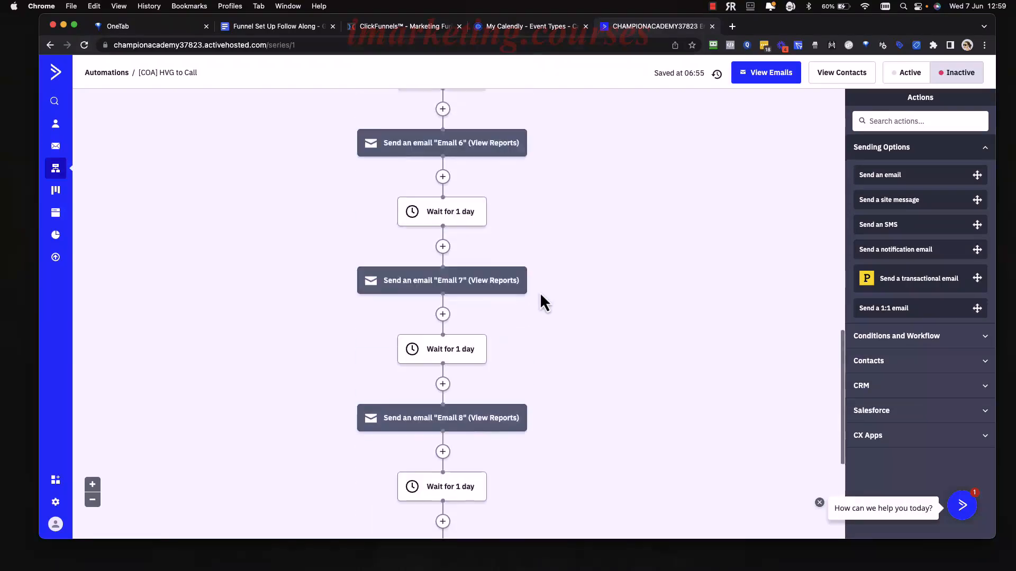
pyautogui.scroll(-5, 542, 302)
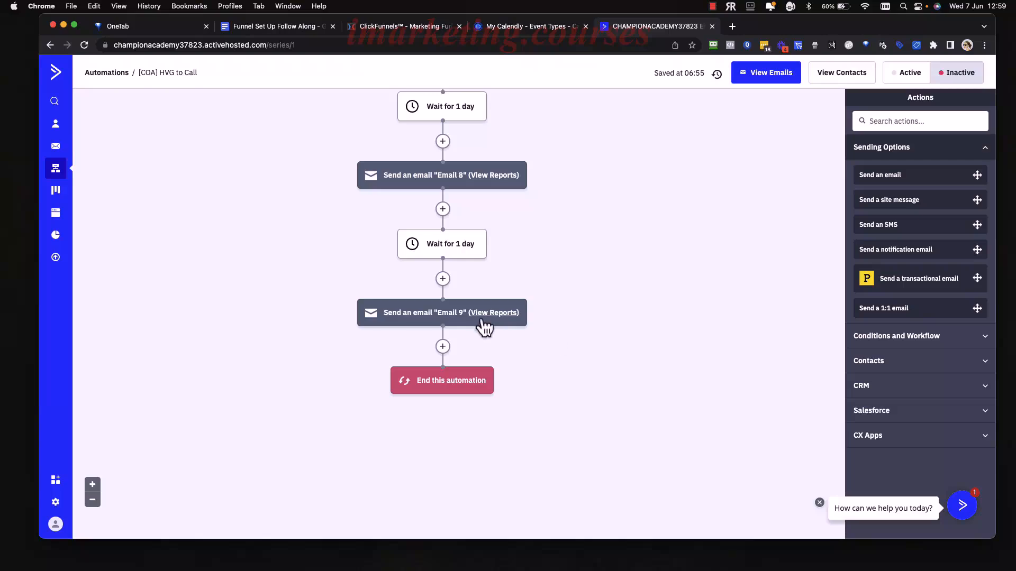
pyautogui.scroll(9, 485, 296)
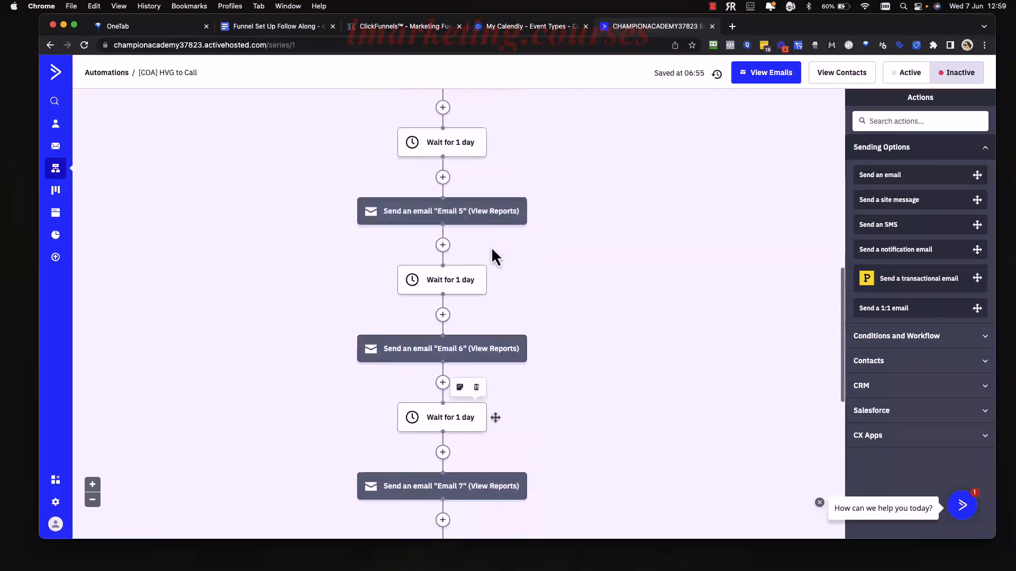
pyautogui.scroll(-5, 491, 247)
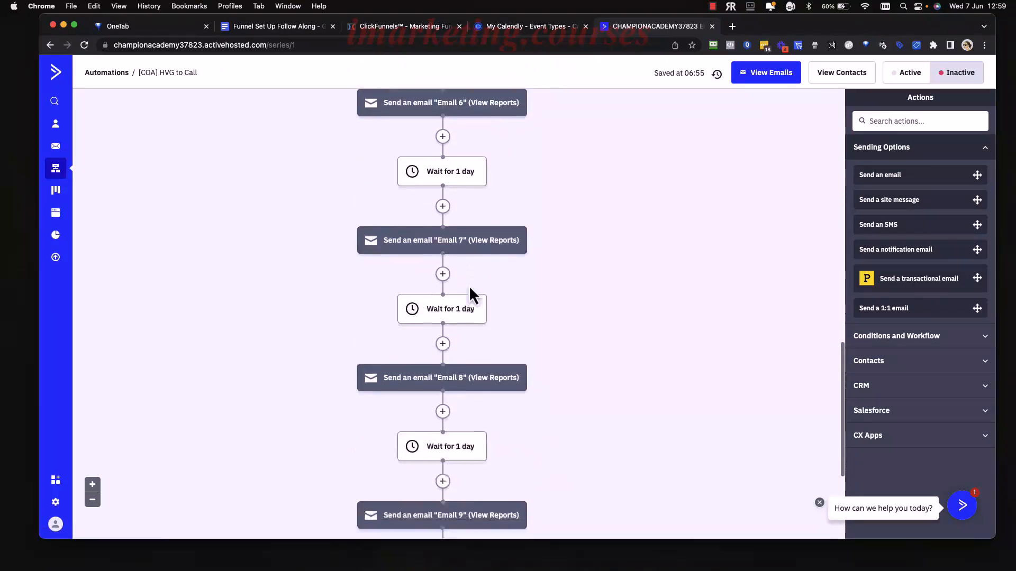
pyautogui.scroll(-3, 469, 284)
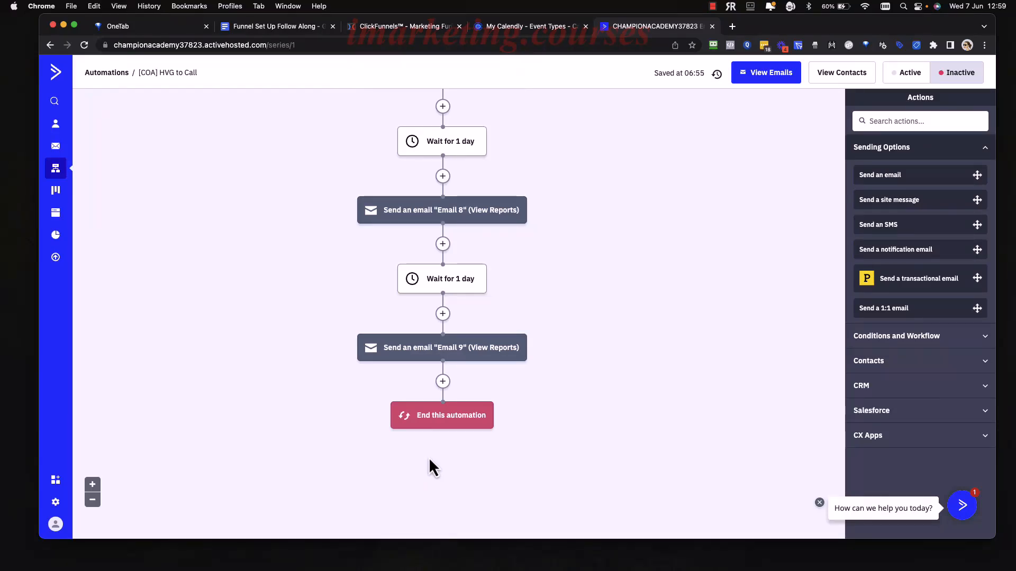
# Insert a Wait step after Email 9 set to a fixed period of 100 days.
pyautogui.click(443, 382)
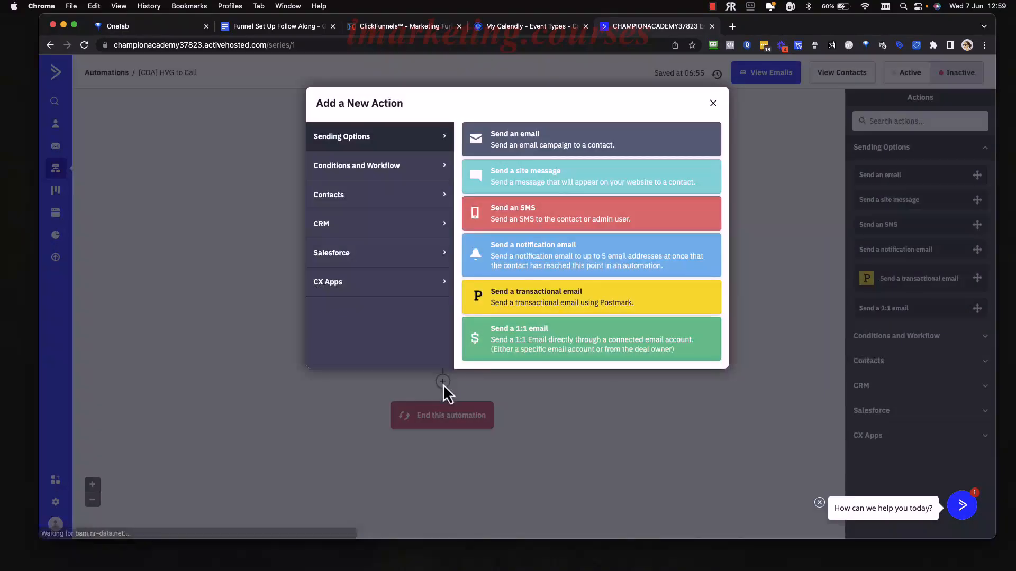
pyautogui.click(392, 169)
pyautogui.click(536, 146)
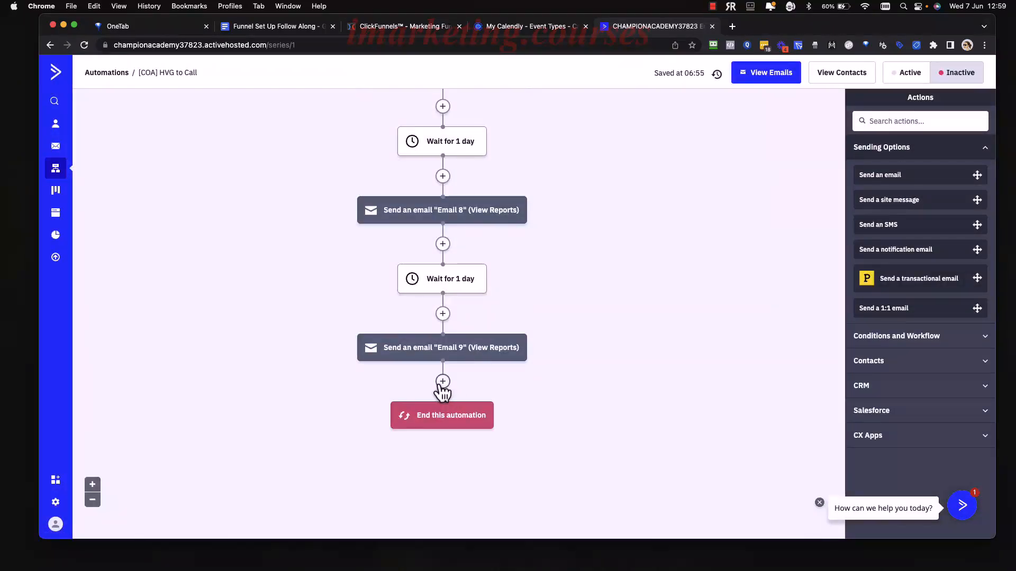
pyautogui.click(443, 381)
pyautogui.click(540, 138)
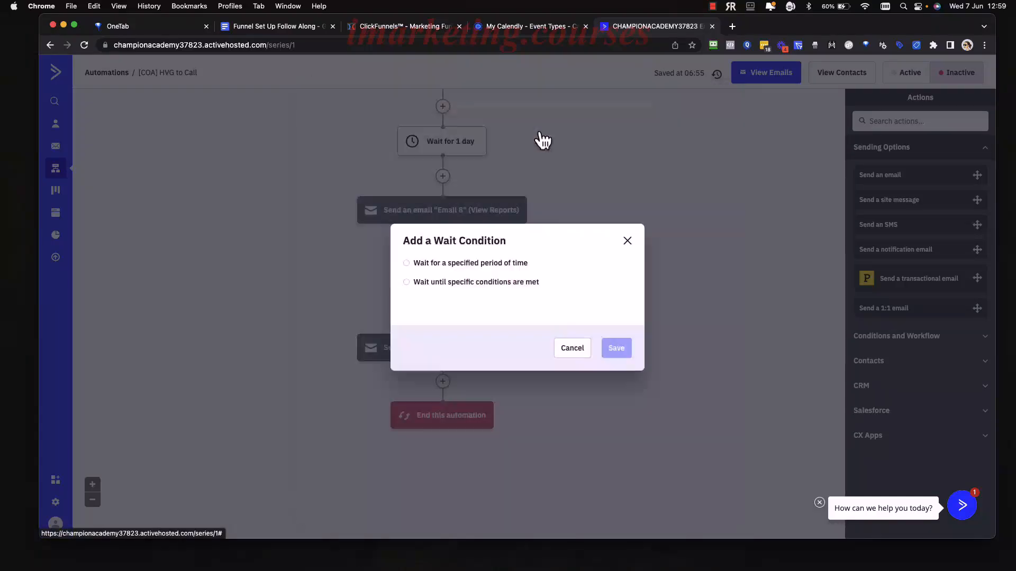
pyautogui.click(448, 263)
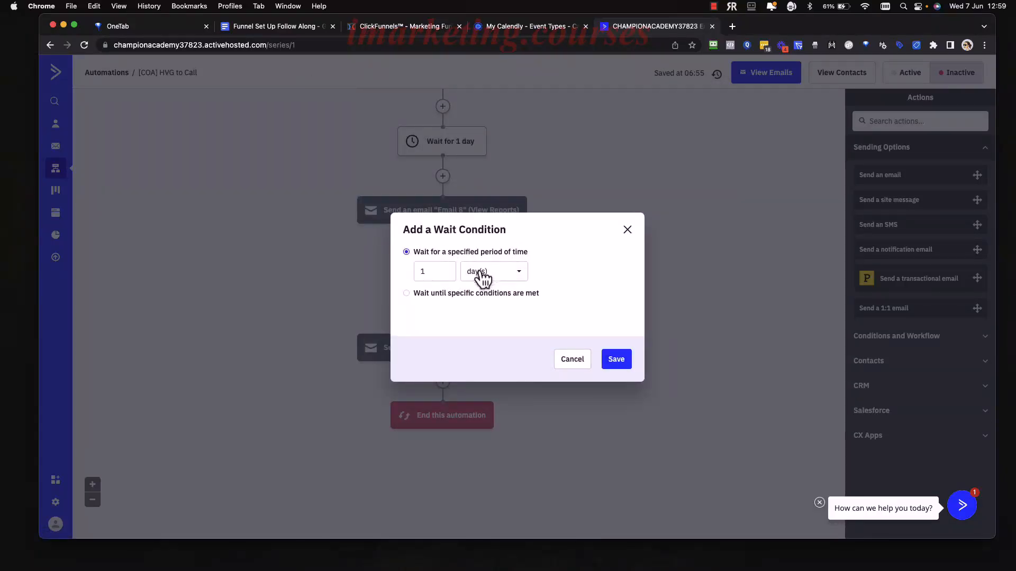
pyautogui.click(439, 273)
pyautogui.press('BackSpace')
pyautogui.write('100')
pyautogui.click(622, 361)
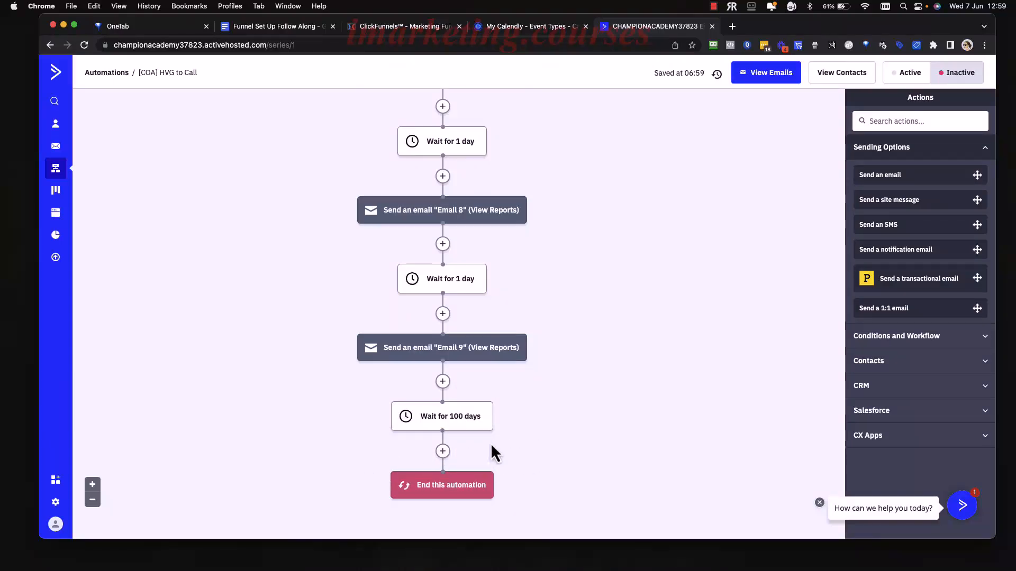
pyautogui.scroll(-2, 491, 442)
pyautogui.scroll(-3, 512, 422)
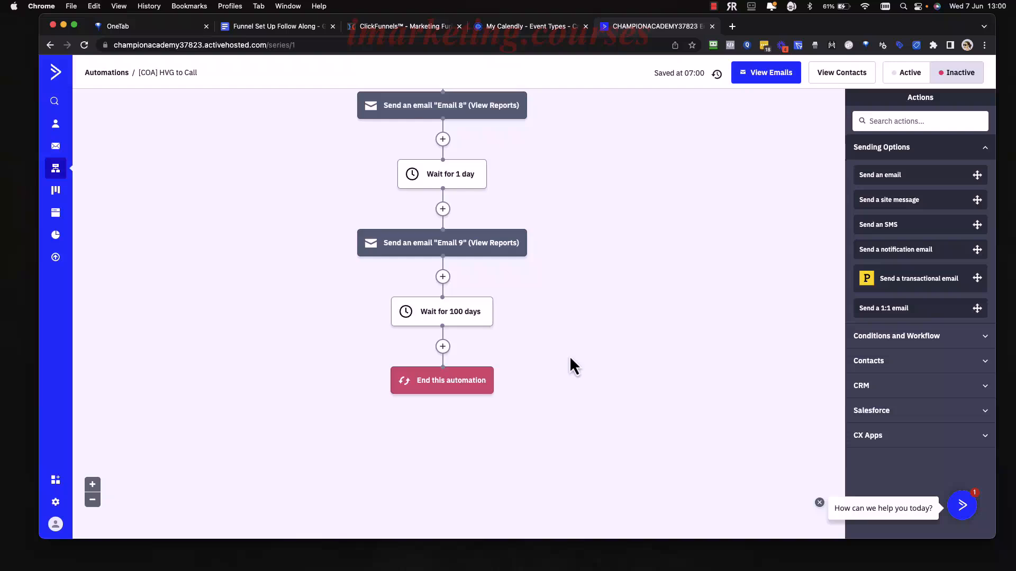
pyautogui.moveTo(453, 326)
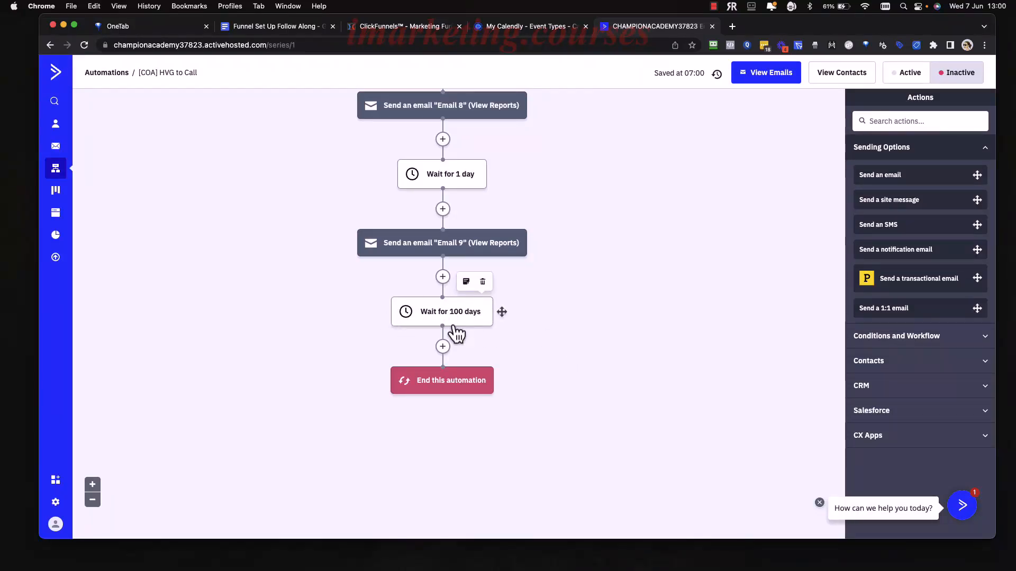
pyautogui.moveTo(494, 252)
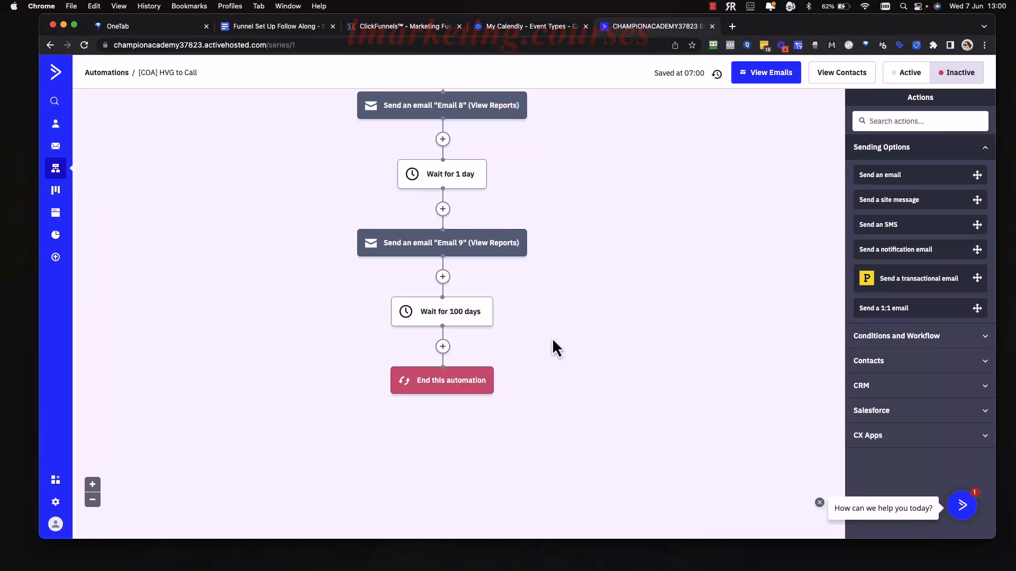
pyautogui.scroll(5, 553, 341)
pyautogui.scroll(2, 551, 337)
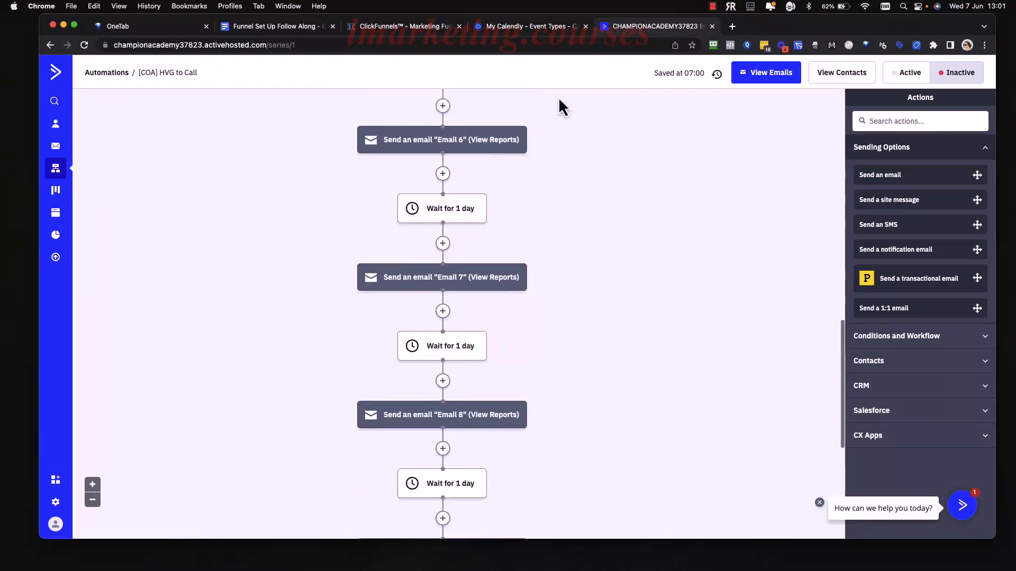
pyautogui.click(282, 28)
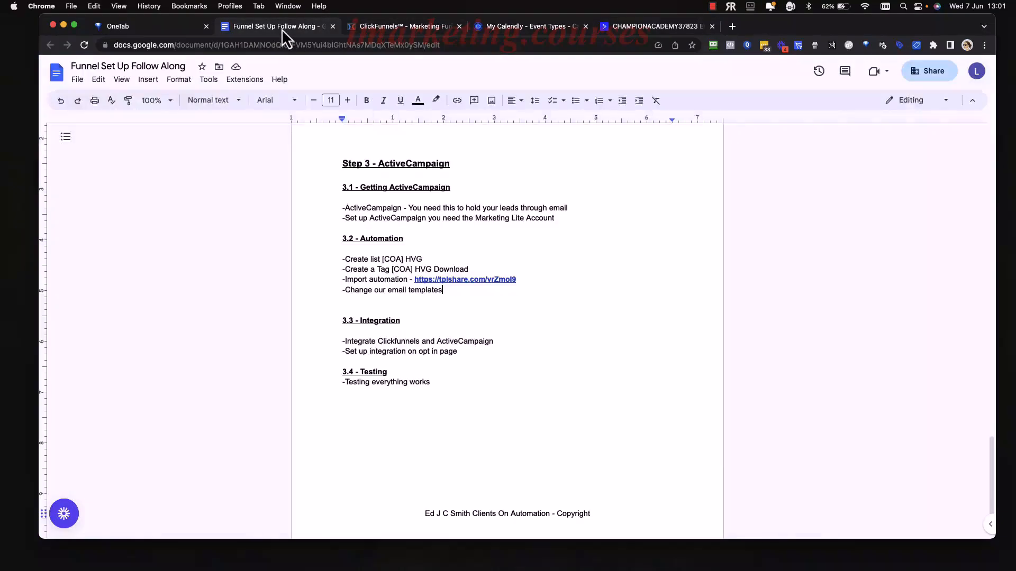
pyautogui.doubleClick(462, 323)
pyautogui.scroll(-1, 455, 323)
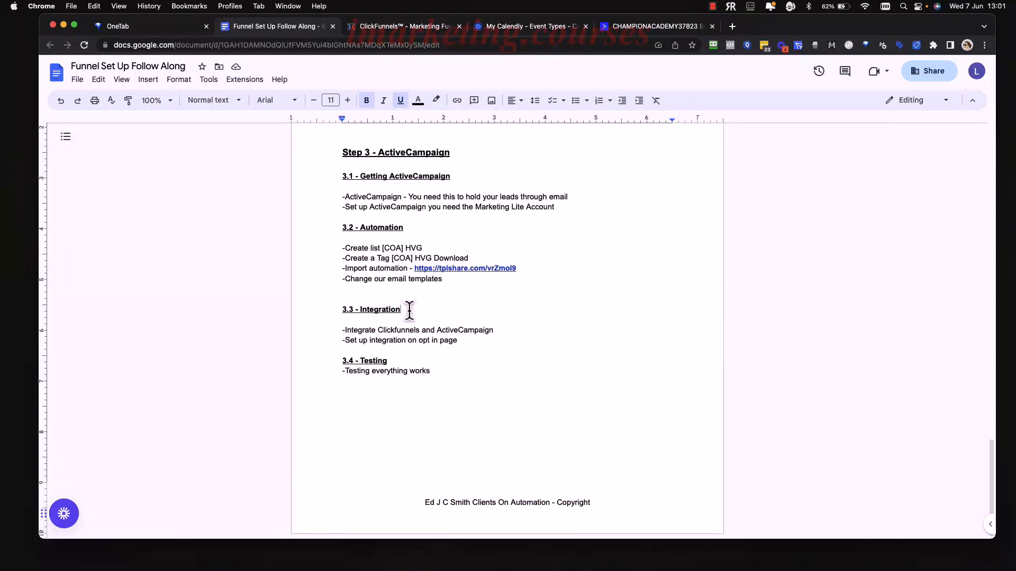
pyautogui.moveTo(405, 309); pyautogui.dragTo(336, 309)
pyautogui.click(472, 299)
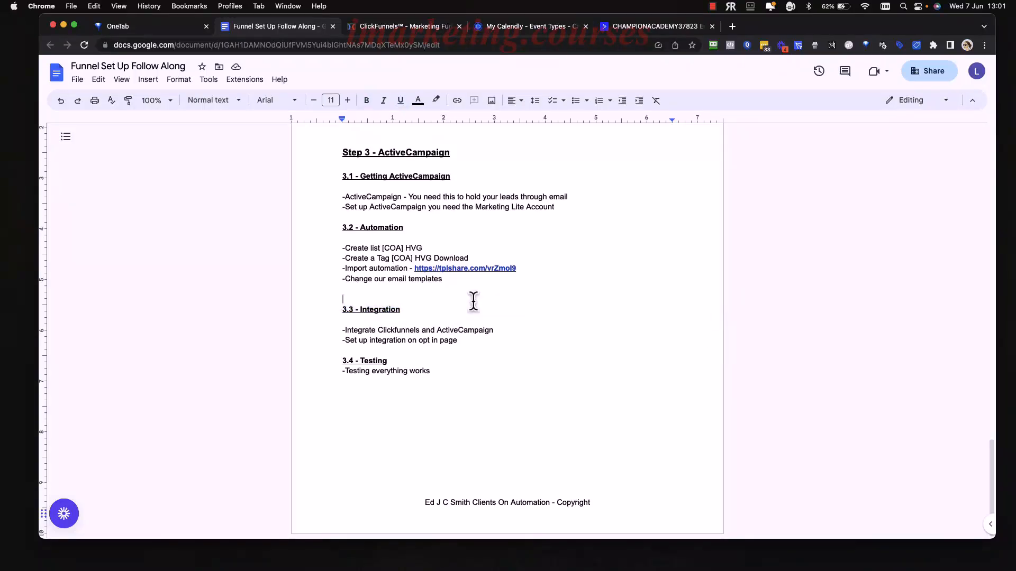
pyautogui.moveTo(495, 330); pyautogui.dragTo(350, 332)
pyautogui.doubleClick(531, 329)
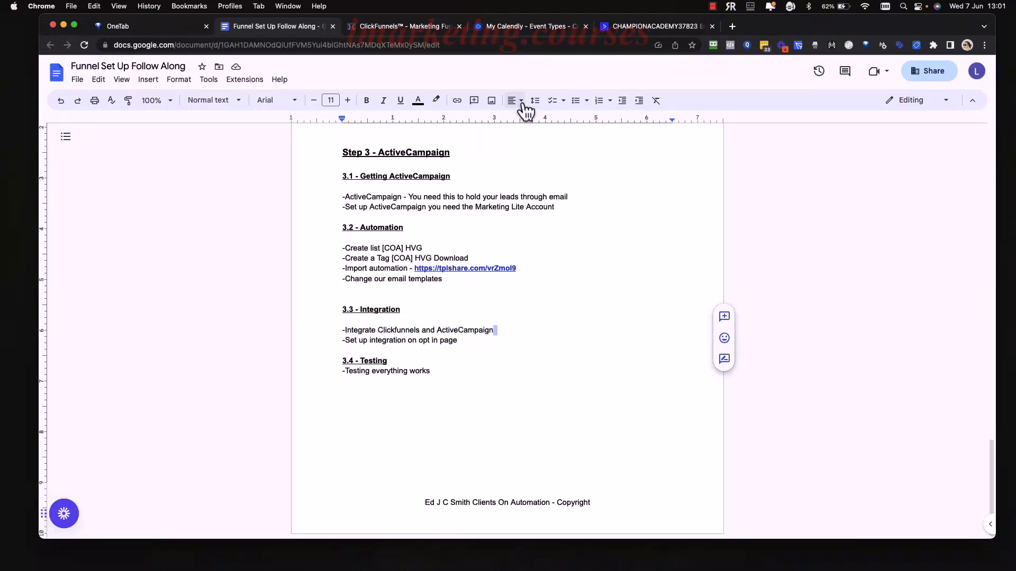
pyautogui.click(634, 26)
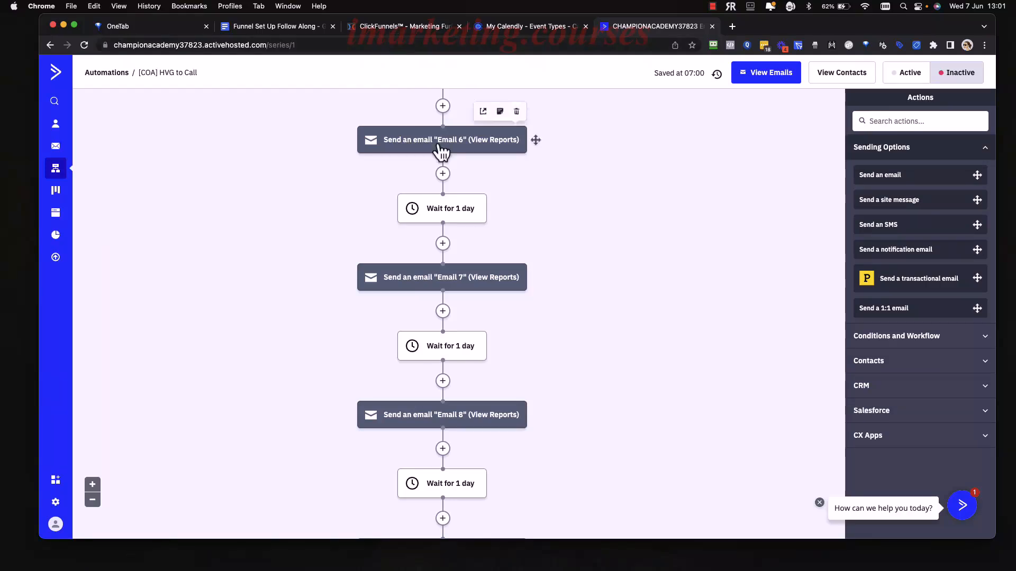
# From ClickFunnels Account Settings > Integrations, add a new integration and choose ActiveCampaign.
pyautogui.click(414, 31)
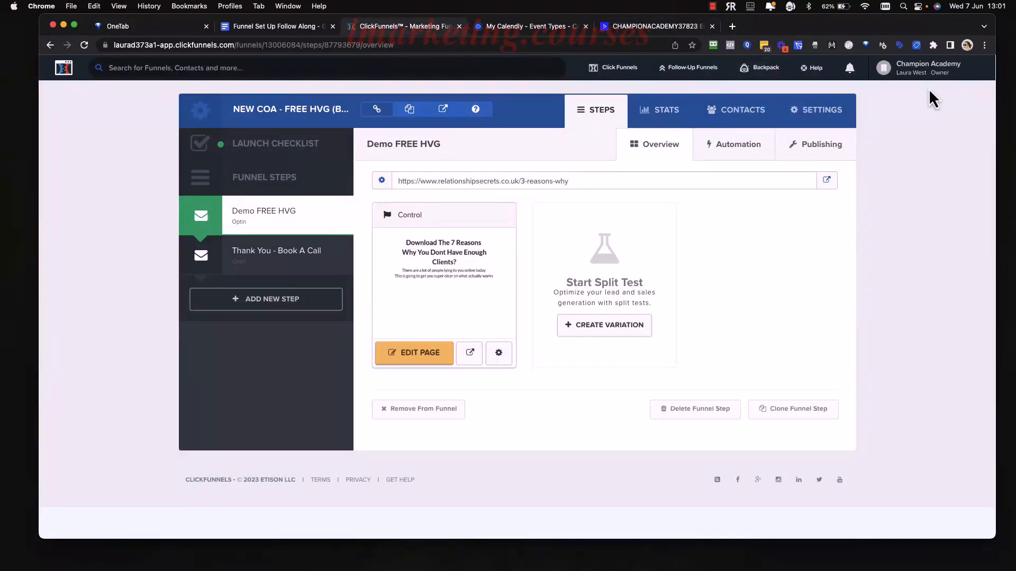
pyautogui.moveTo(936, 76)
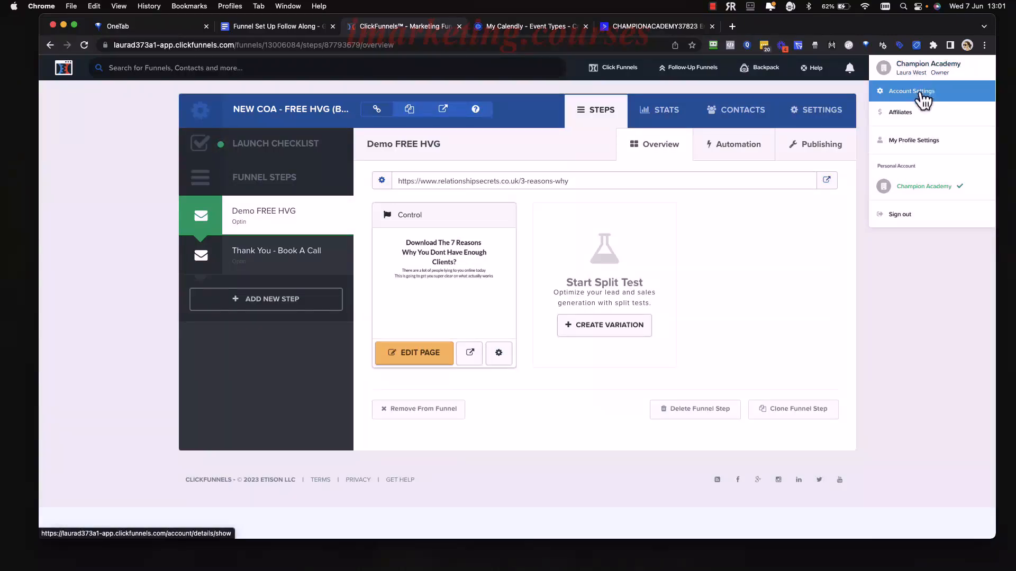
pyautogui.click(921, 94)
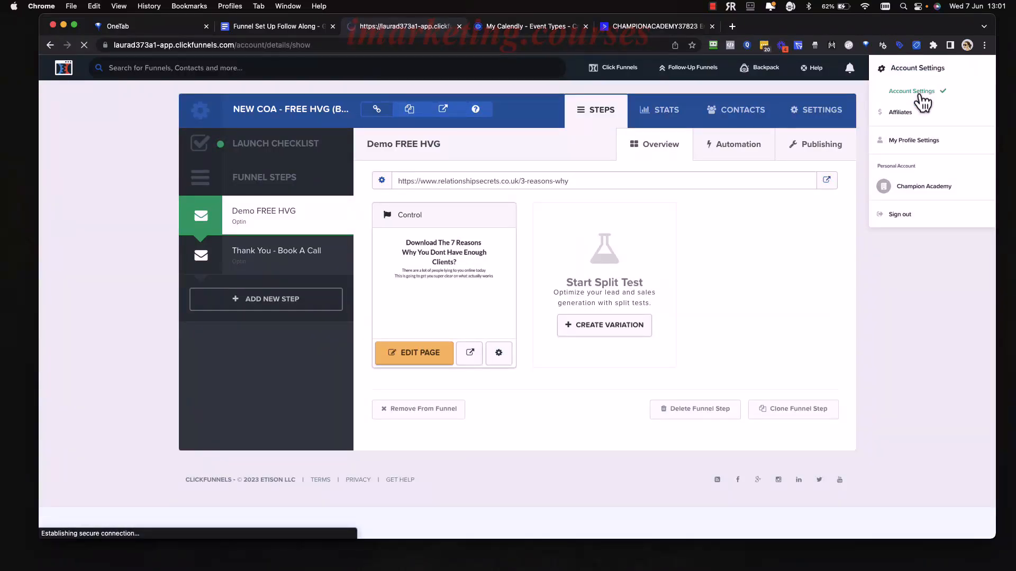
pyautogui.scroll(-3, 261, 380)
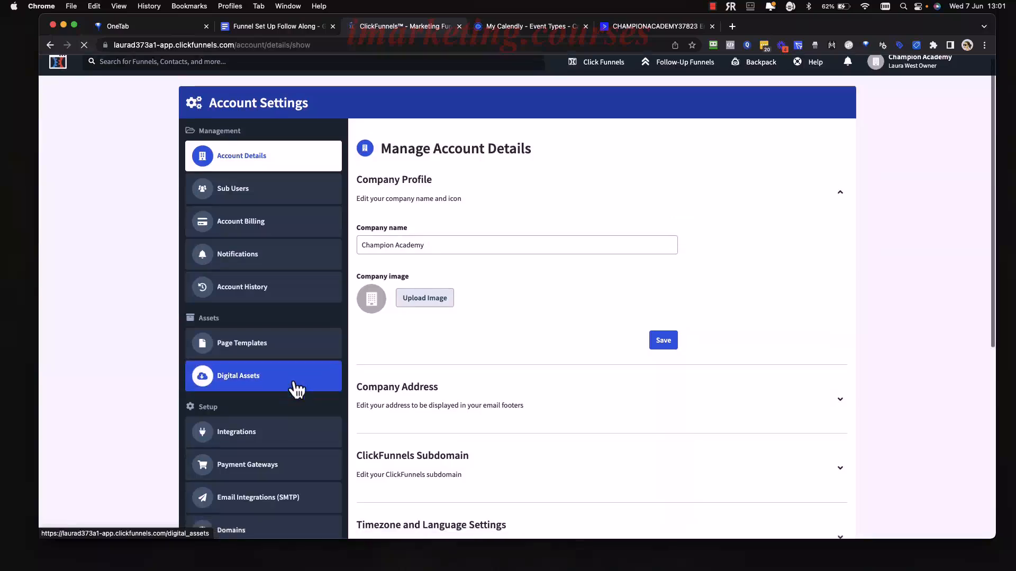
pyautogui.click(228, 350)
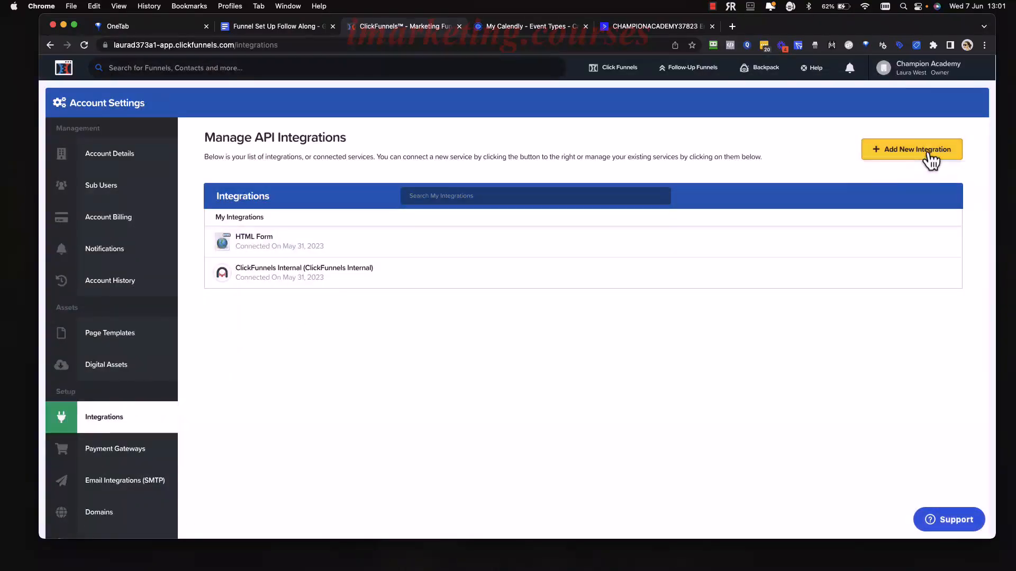
pyautogui.click(929, 157)
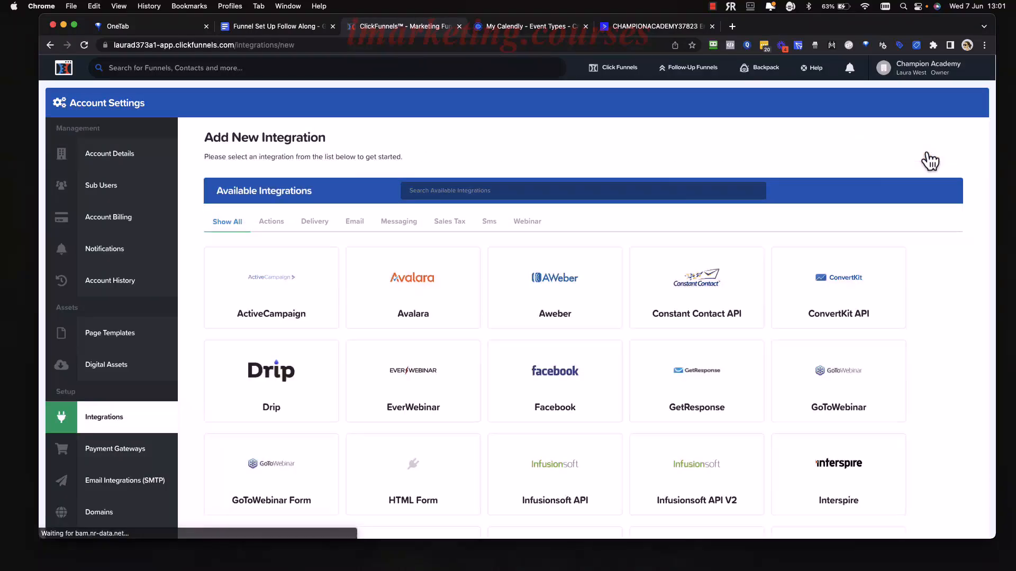
pyautogui.click(282, 297)
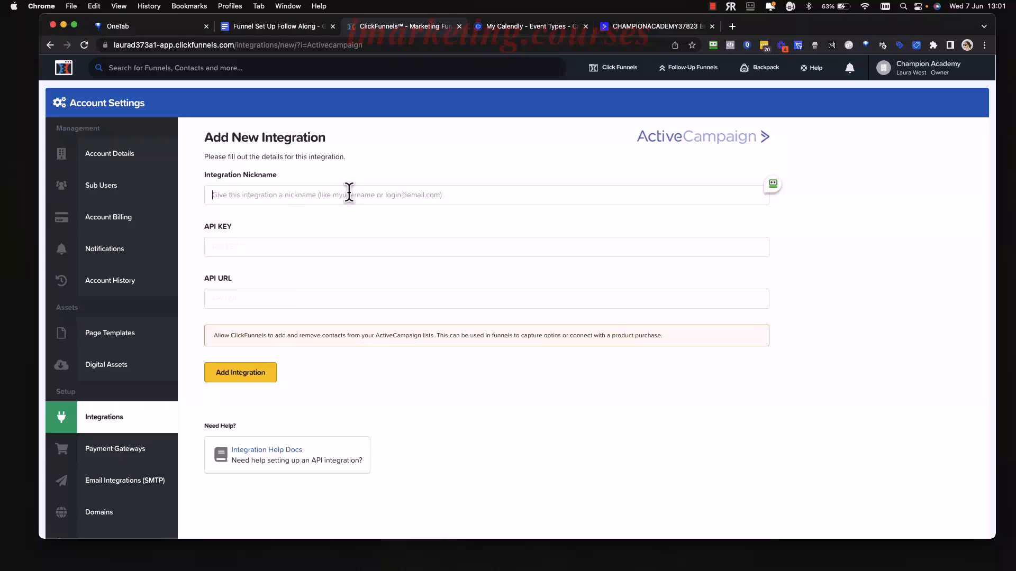
# Give the new integration the nickname 'ActiveCampaign', then go to the ActiveCampaign tab for its API details.
pyautogui.click(348, 193)
pyautogui.write('A')
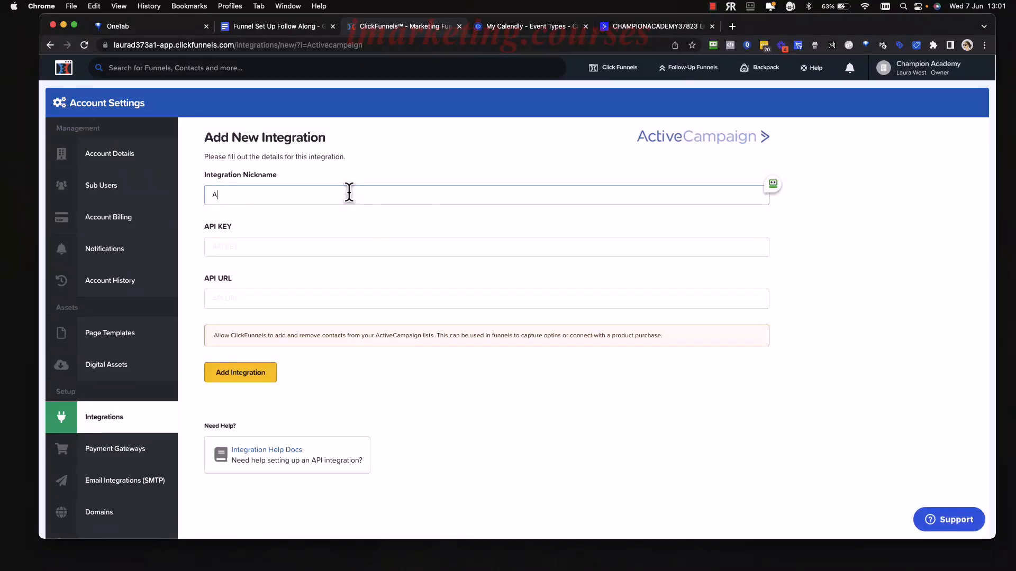
pyautogui.write('ctiveCampaign')
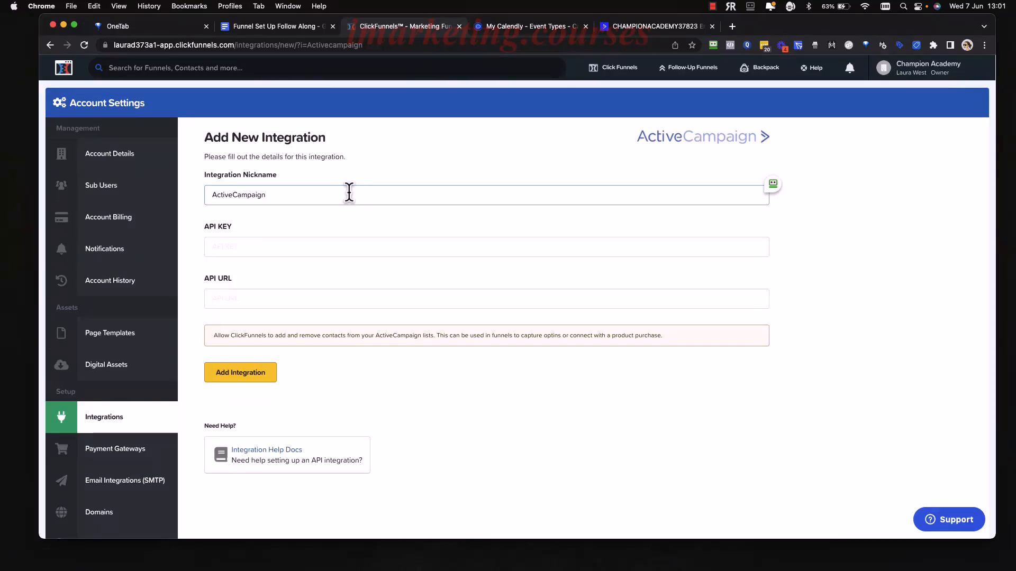
pyautogui.click(314, 246)
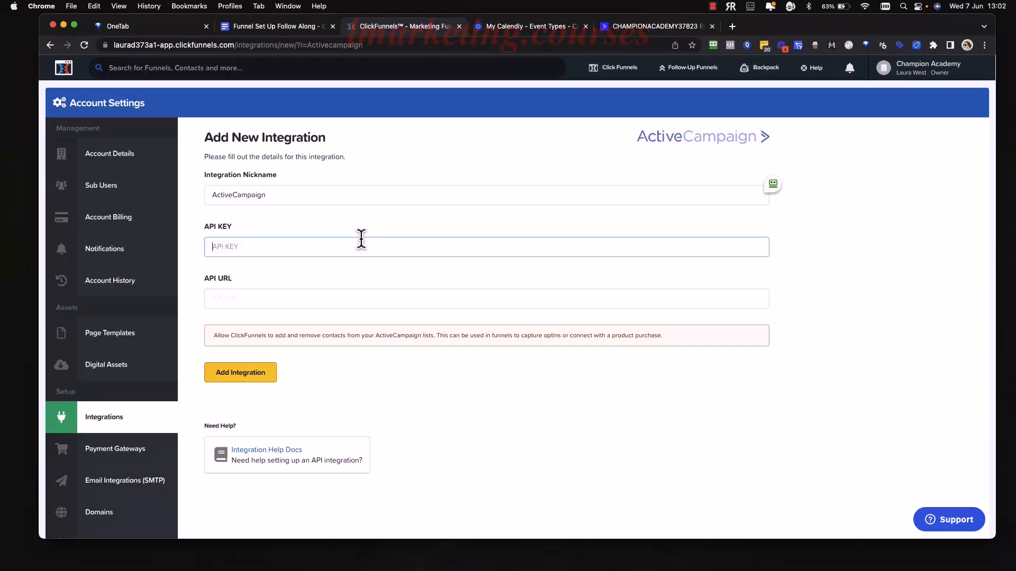
pyautogui.click(641, 27)
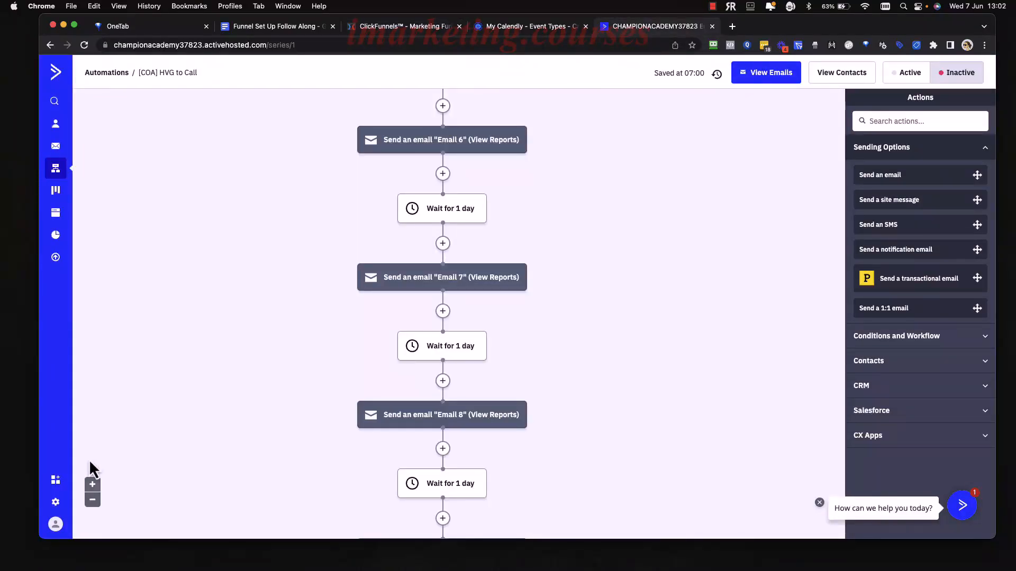
# Copy the API URL from ActiveCampaign's Settings > Developer into ClickFunnels' API URL field, then copy the API key.
pyautogui.click(55, 502)
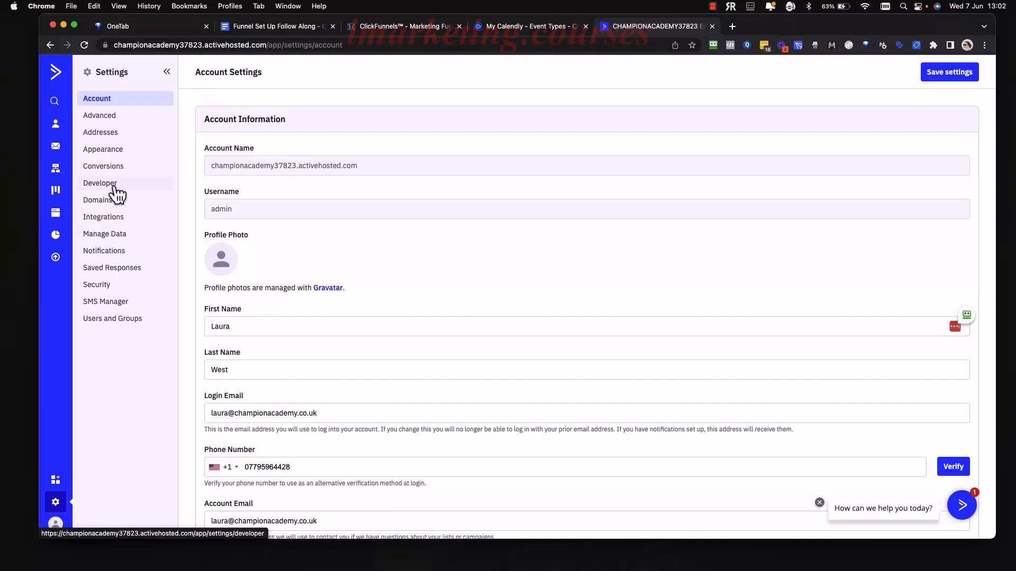
pyautogui.click(117, 188)
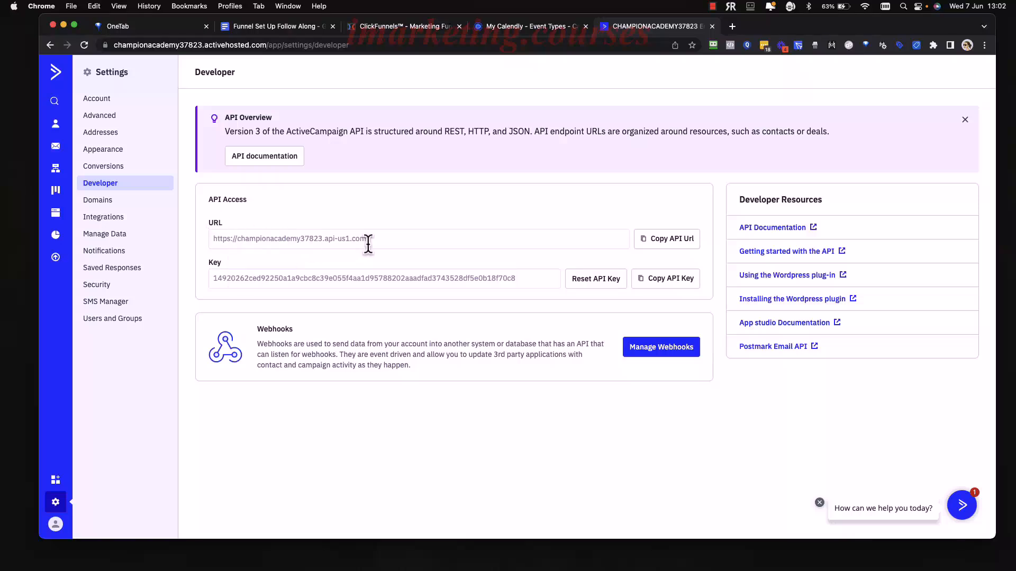
pyautogui.click(668, 246)
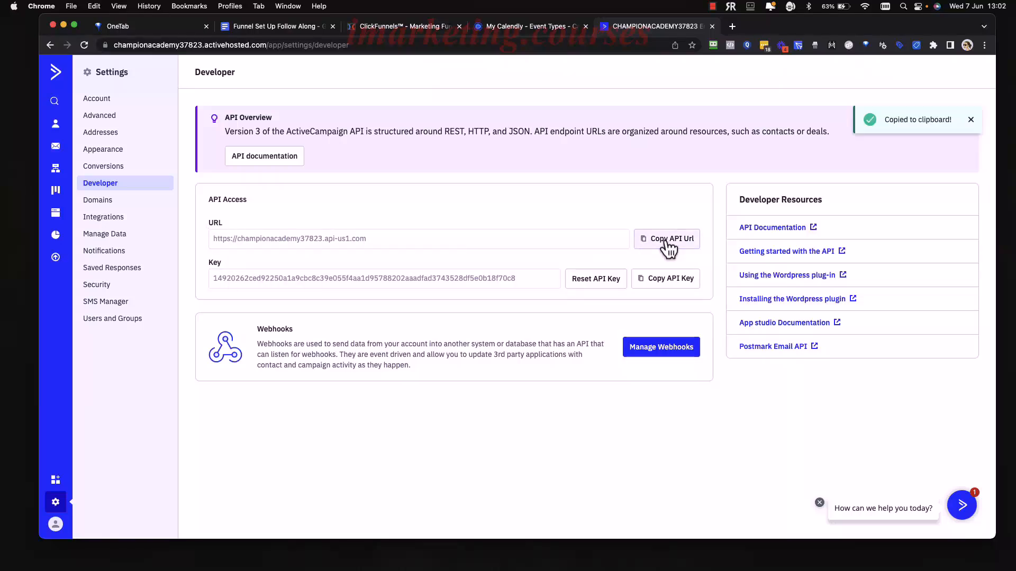
pyautogui.click(398, 31)
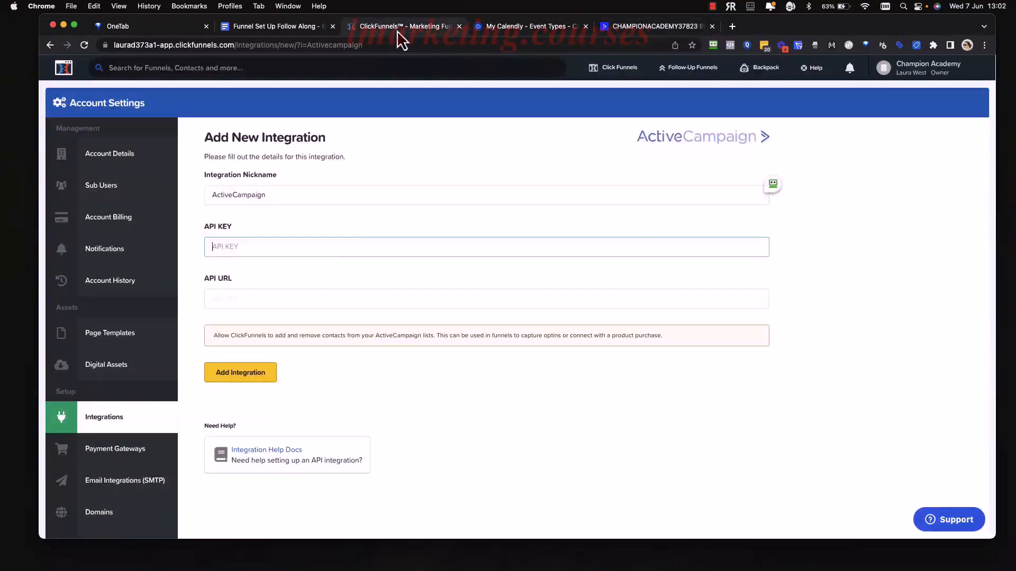
pyautogui.click(333, 299)
pyautogui.press('super+v')
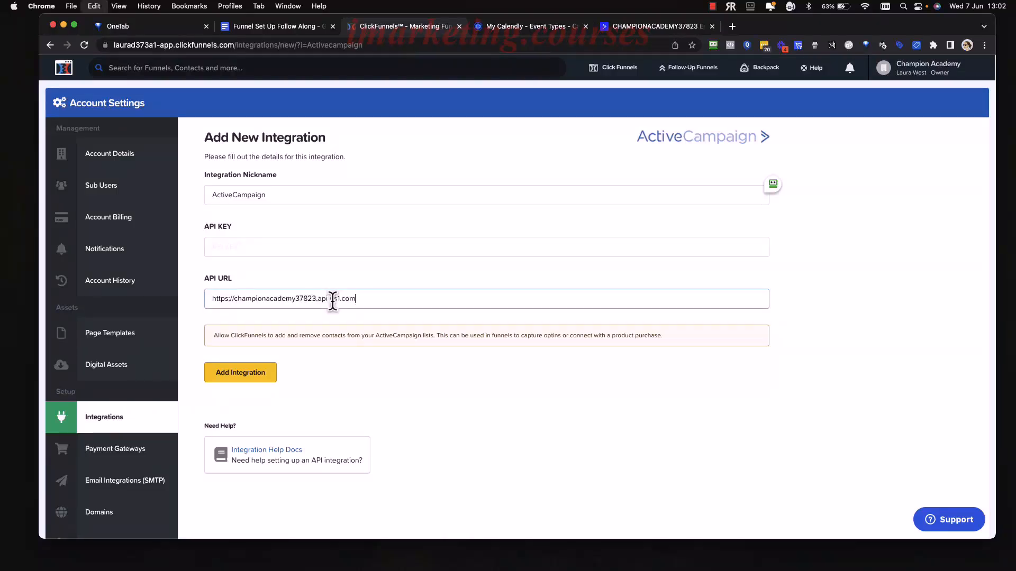
pyautogui.click(642, 30)
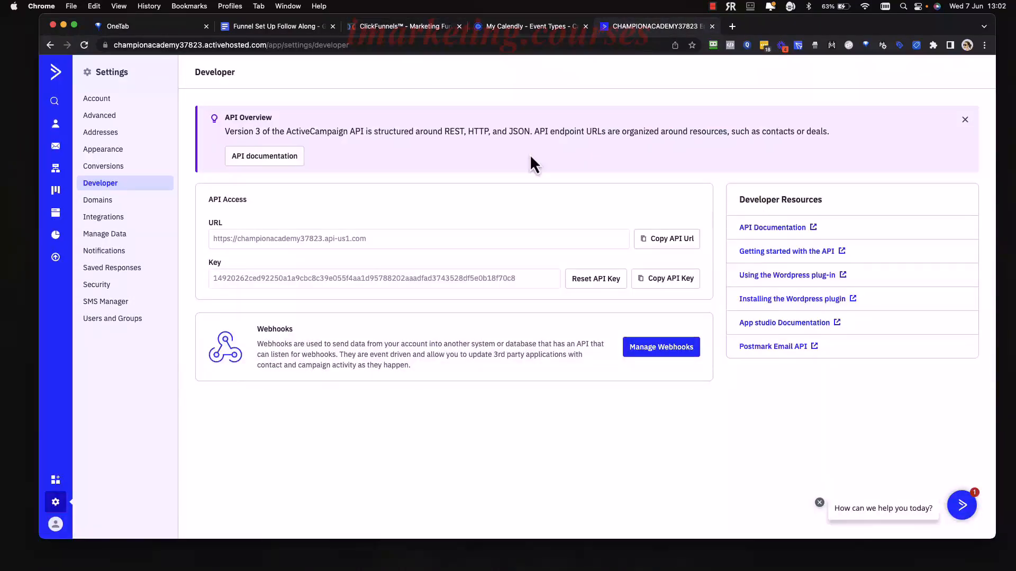
pyautogui.click(665, 286)
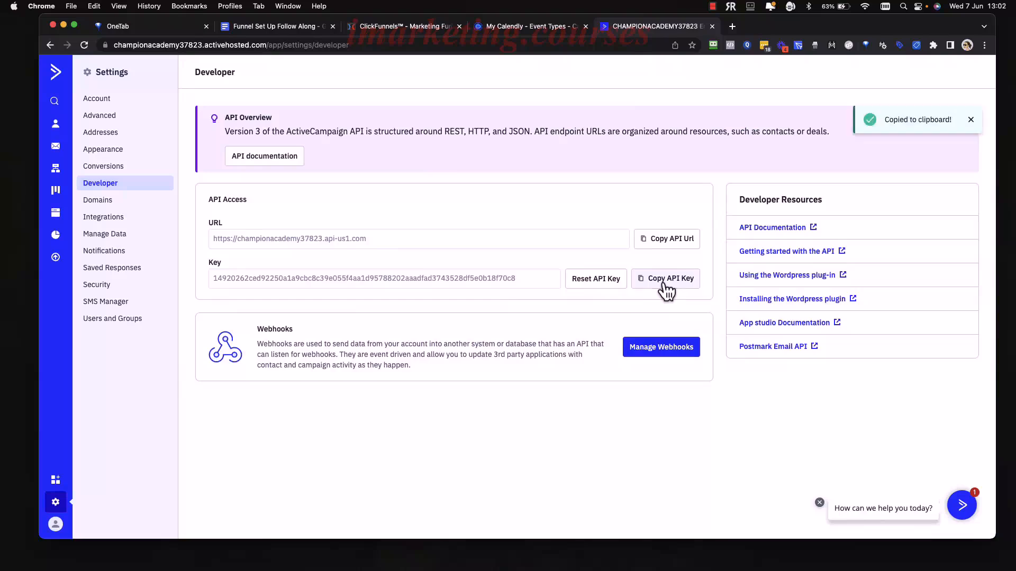
# Paste the API key into ClickFunnels, add the ActiveCampaign integration and dismiss the Success toast.
pyautogui.click(417, 29)
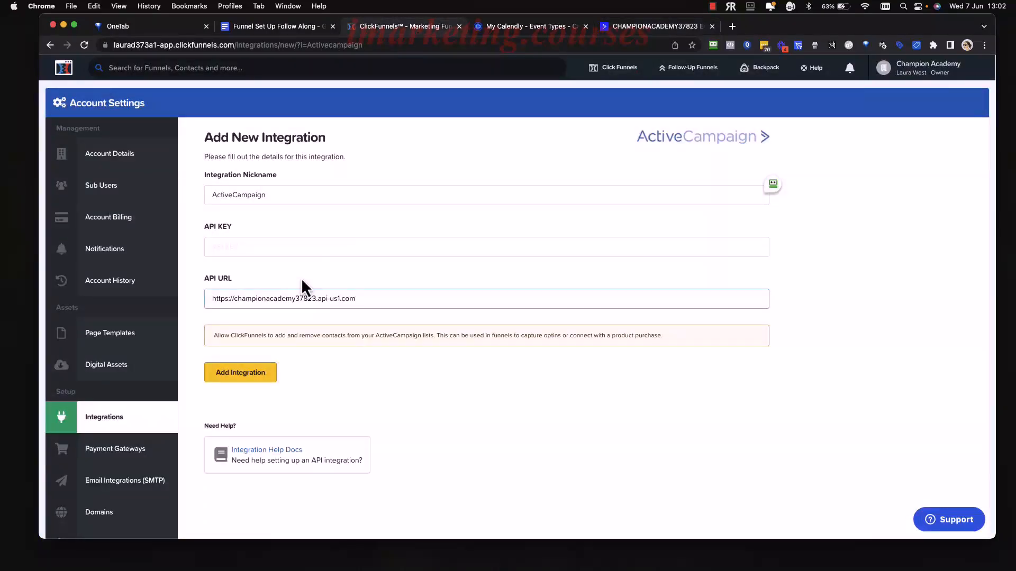
pyautogui.click(295, 247)
pyautogui.press('super+v')
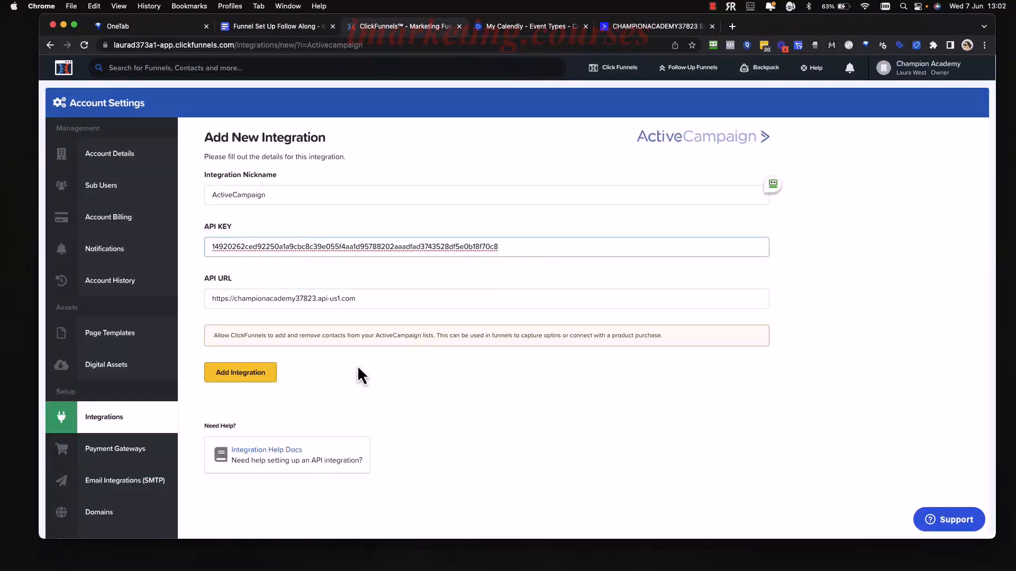
pyautogui.click(266, 377)
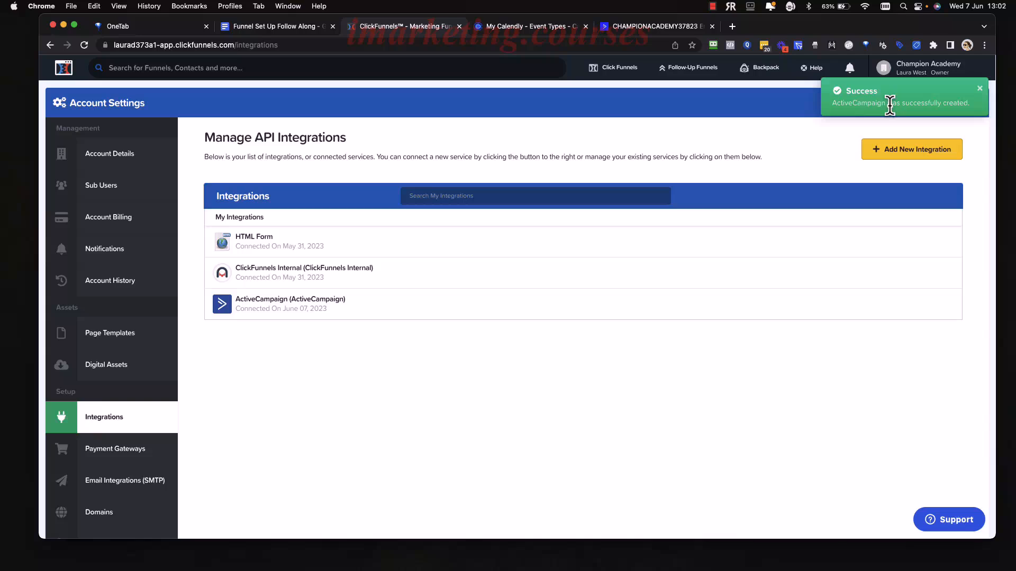
pyautogui.click(980, 89)
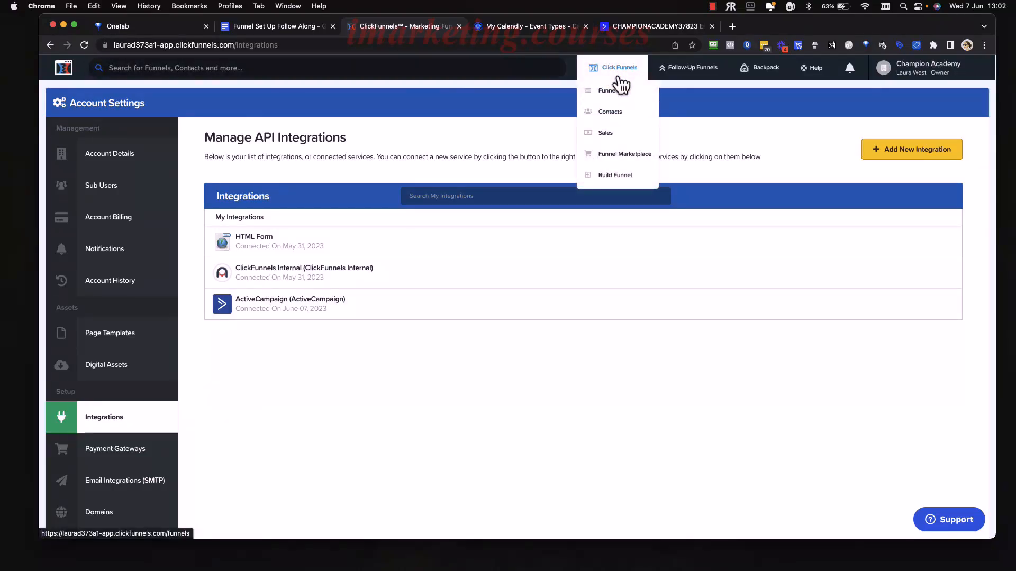
# Check the follow-along doc, then open the NEW COA - Free HVG (Basic) funnel's Demo FREE HVG page in the editor.
pyautogui.click(613, 93)
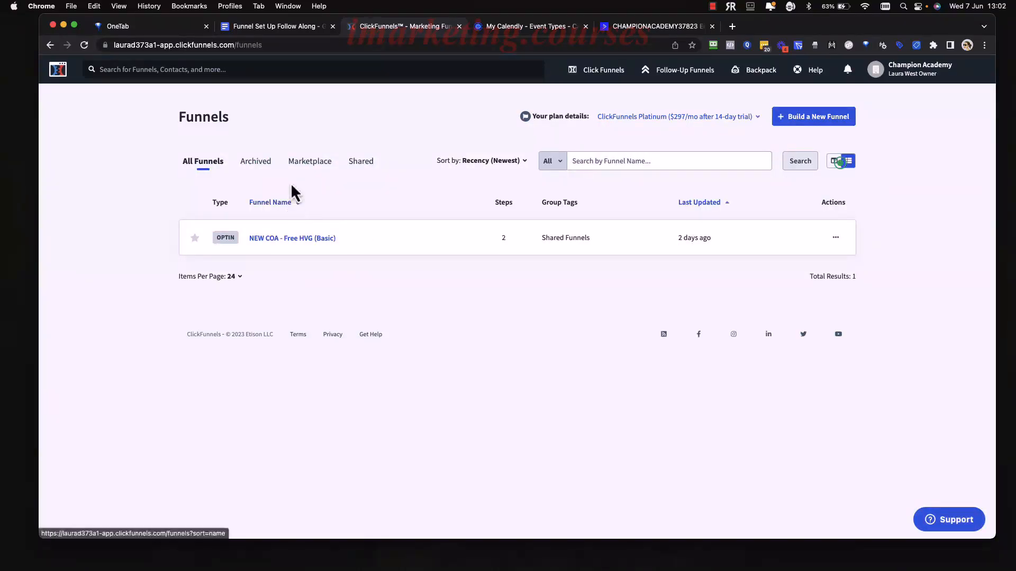
pyautogui.click(285, 28)
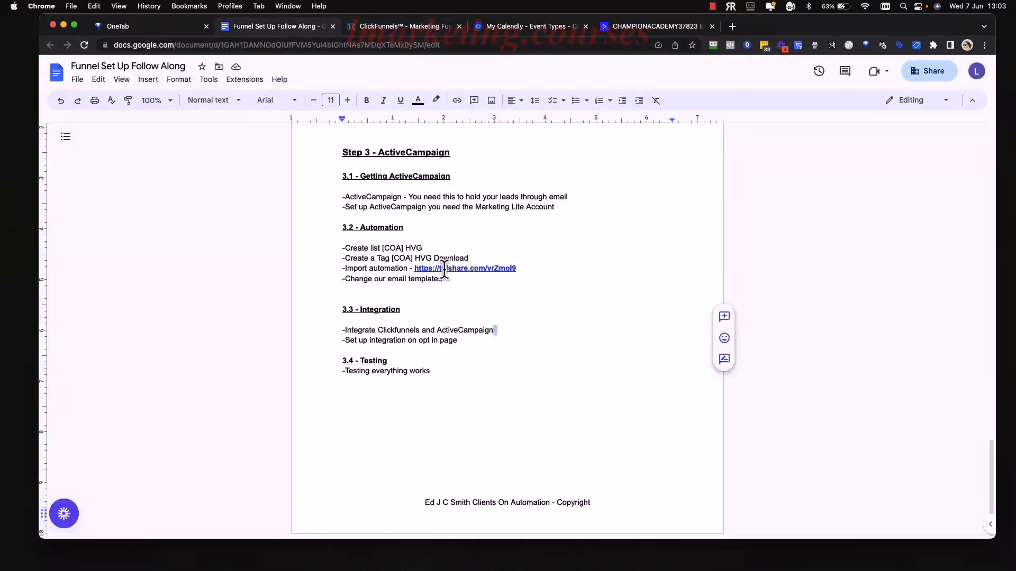
pyautogui.moveTo(472, 339); pyautogui.dragTo(345, 343)
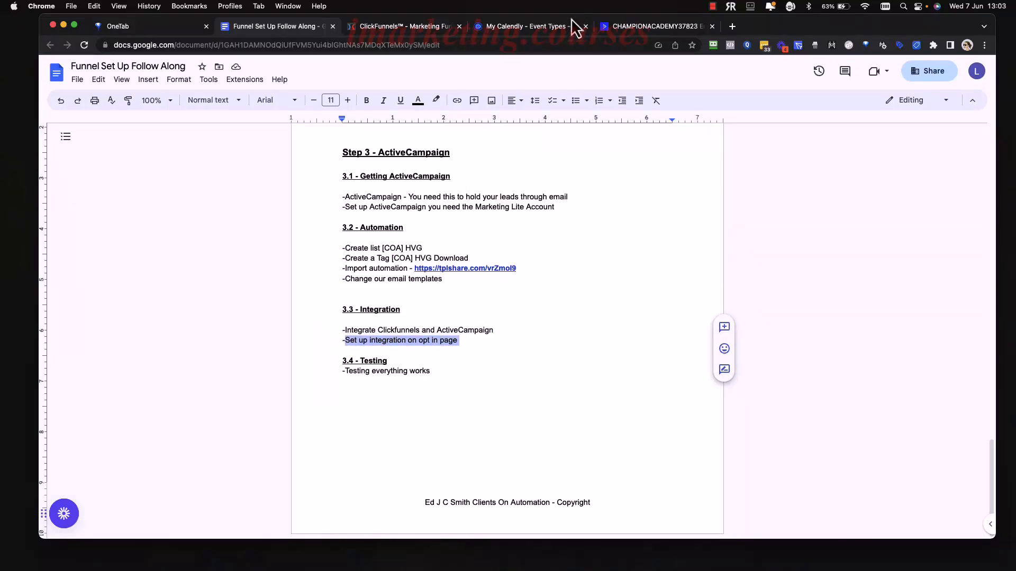
pyautogui.click(430, 31)
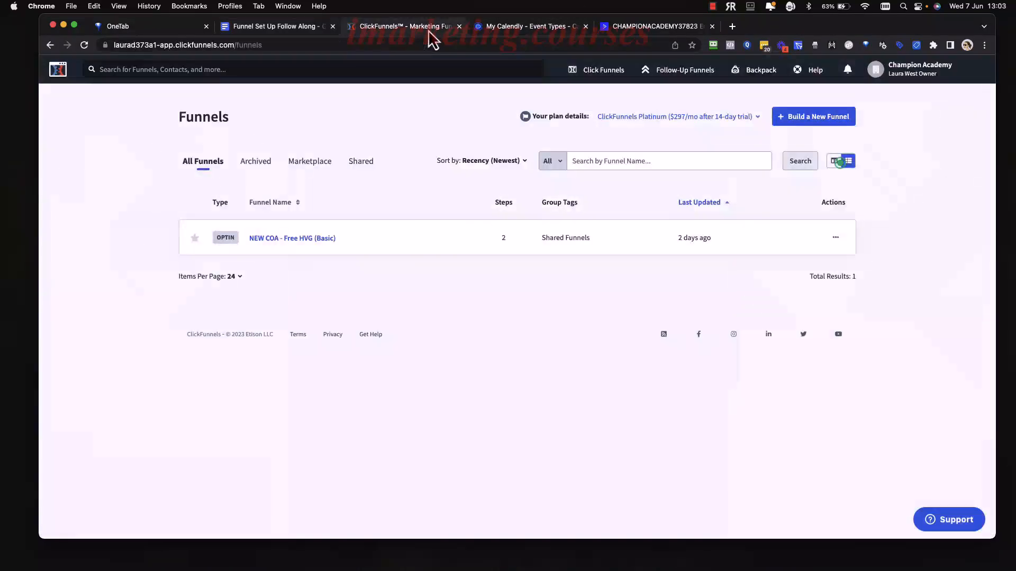
pyautogui.click(293, 239)
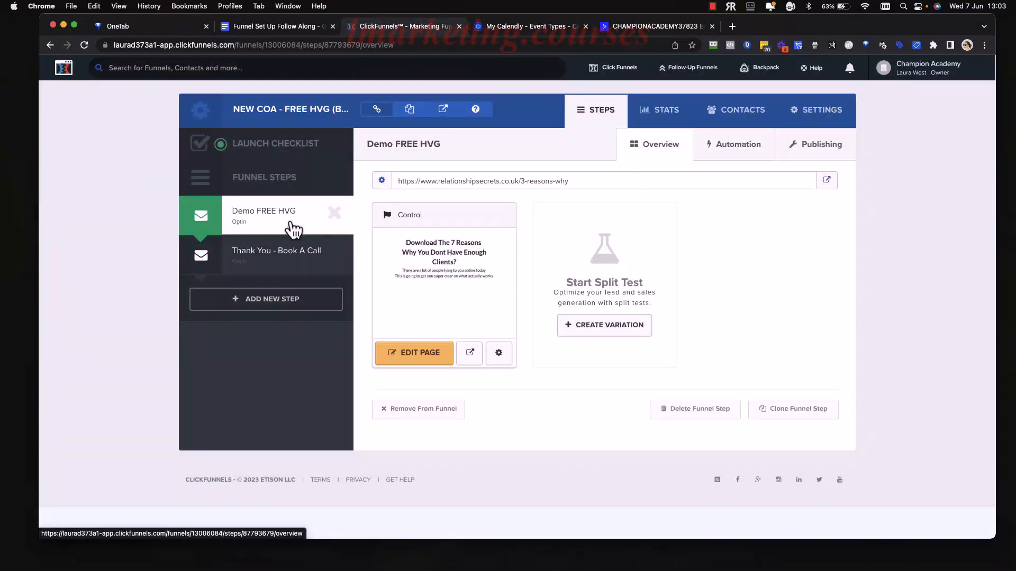
pyautogui.click(412, 355)
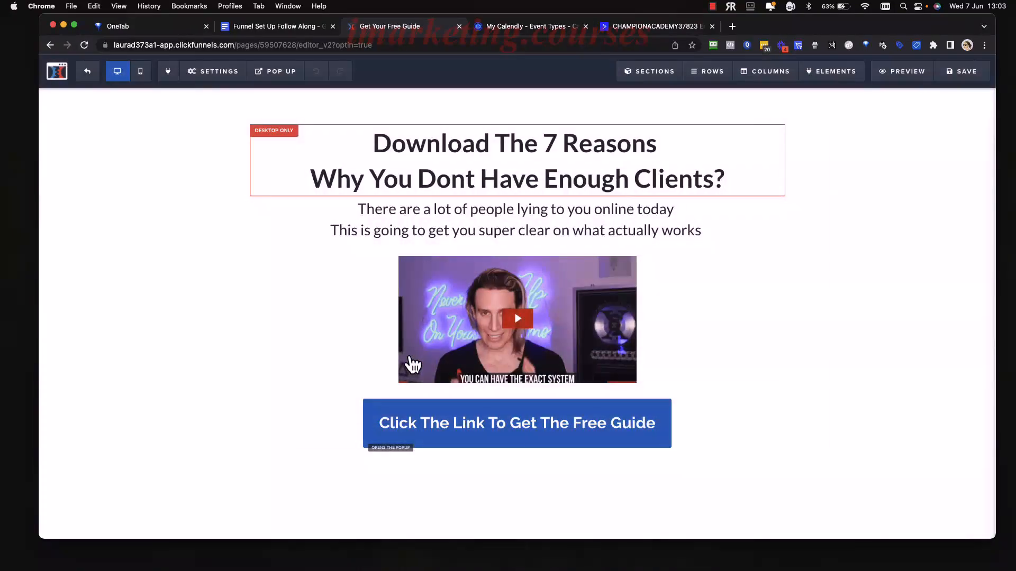
# Set the page's email integration to ActiveCampaign, adding opt-ins to the [COA] HVG list with the [COA] HVG Download tag.
pyautogui.moveTo(209, 82)
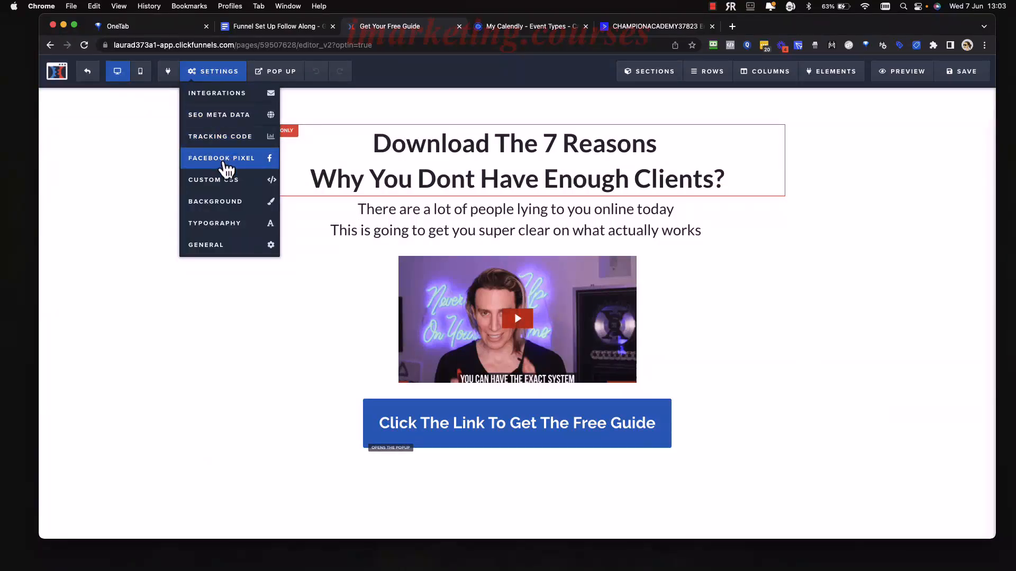
pyautogui.click(230, 95)
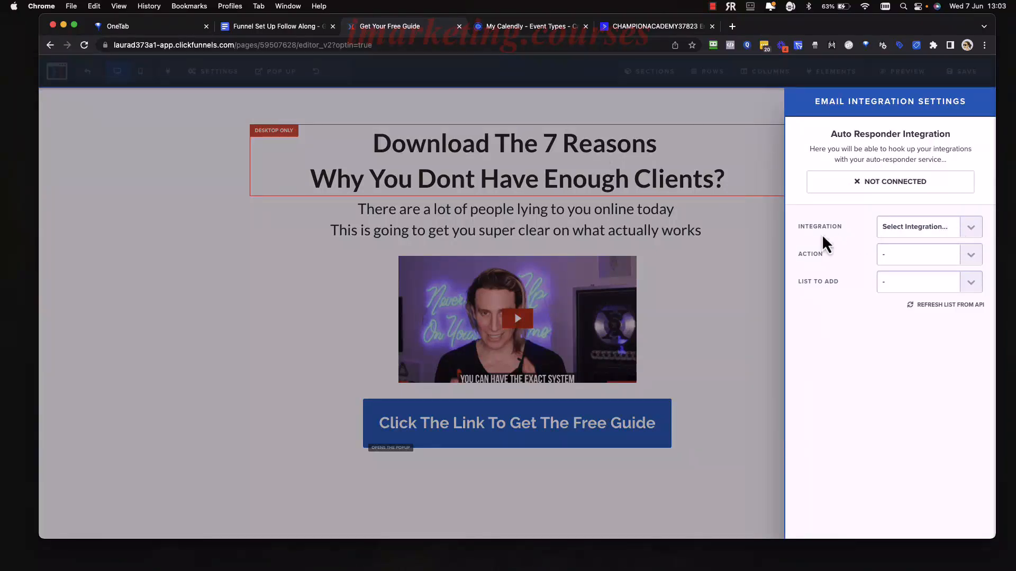
pyautogui.click(950, 237)
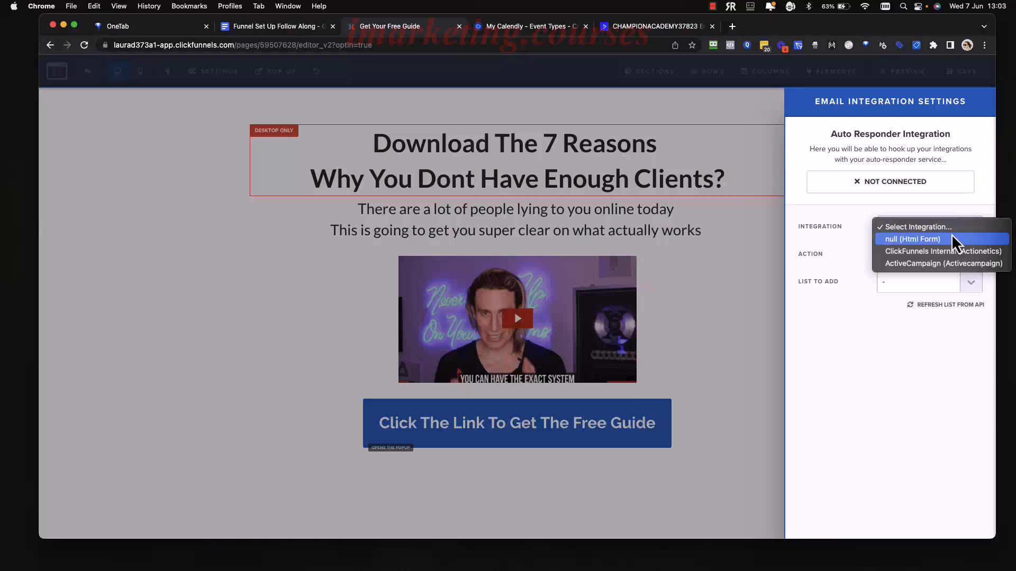
pyautogui.click(937, 265)
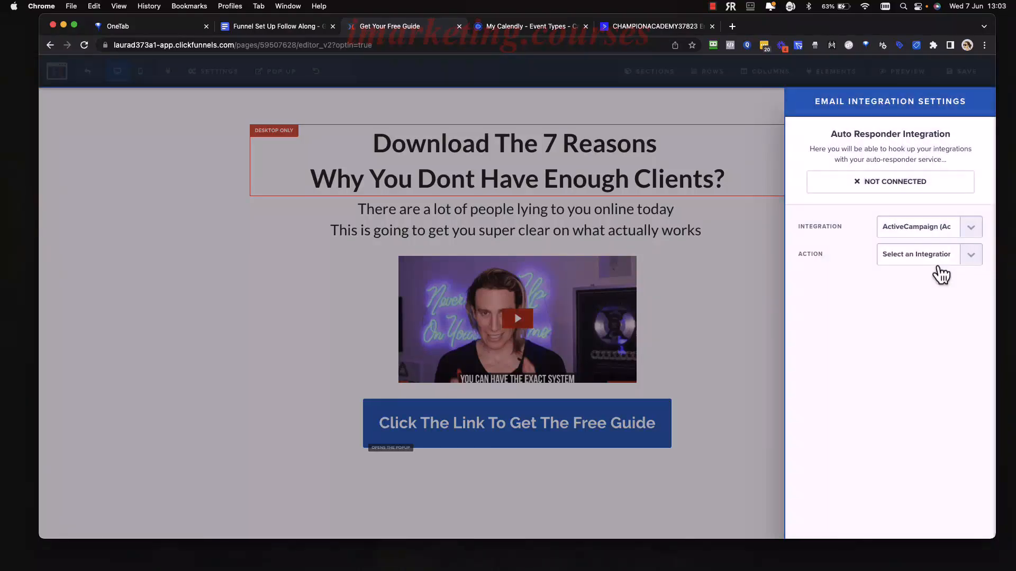
pyautogui.click(950, 257)
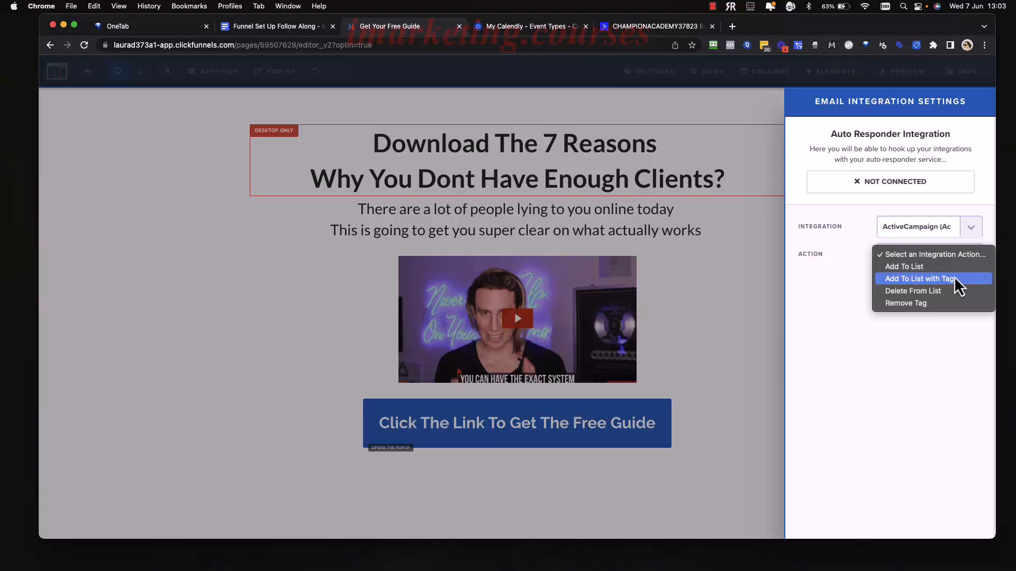
pyautogui.click(959, 280)
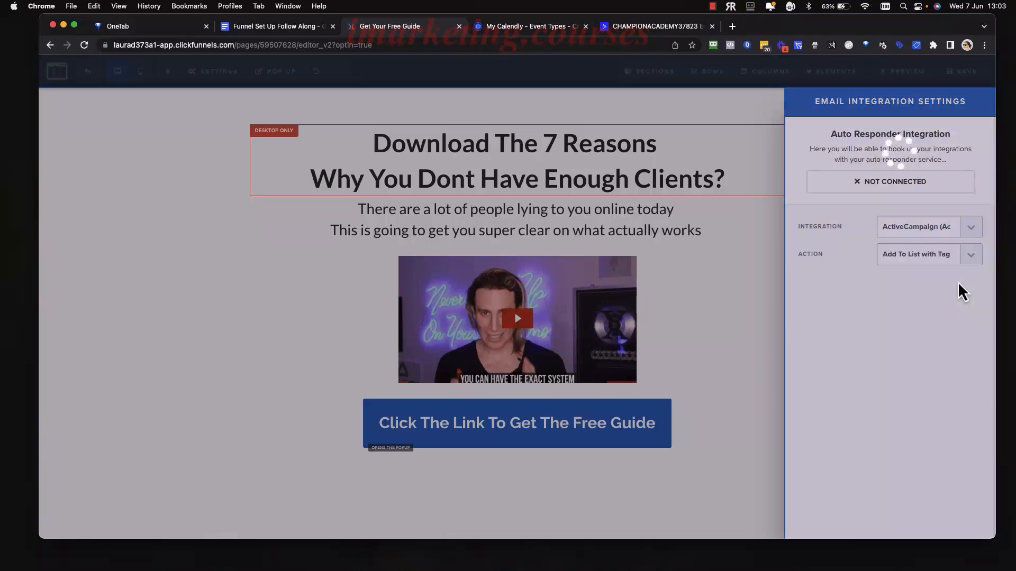
pyautogui.click(956, 286)
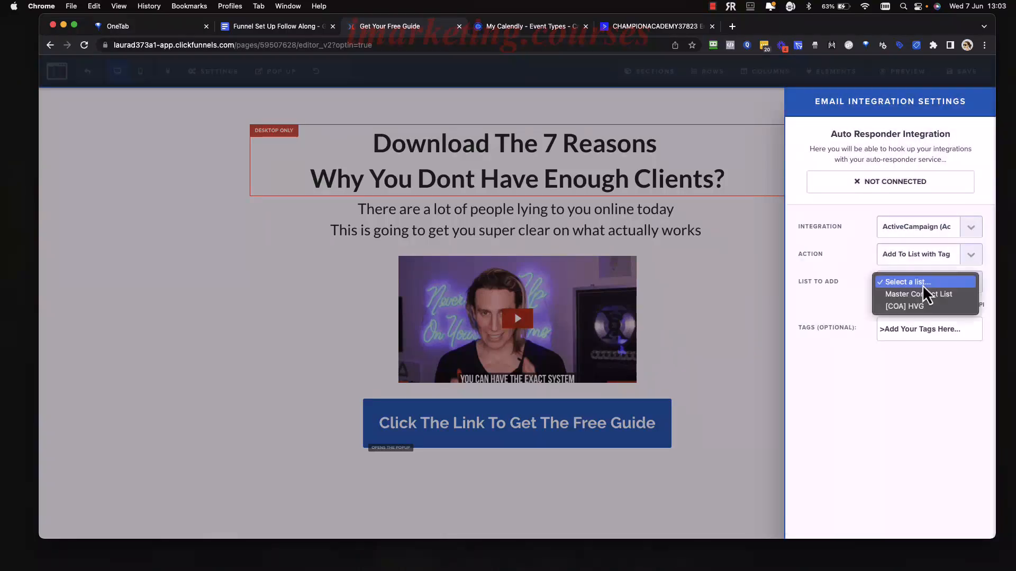
pyautogui.click(889, 308)
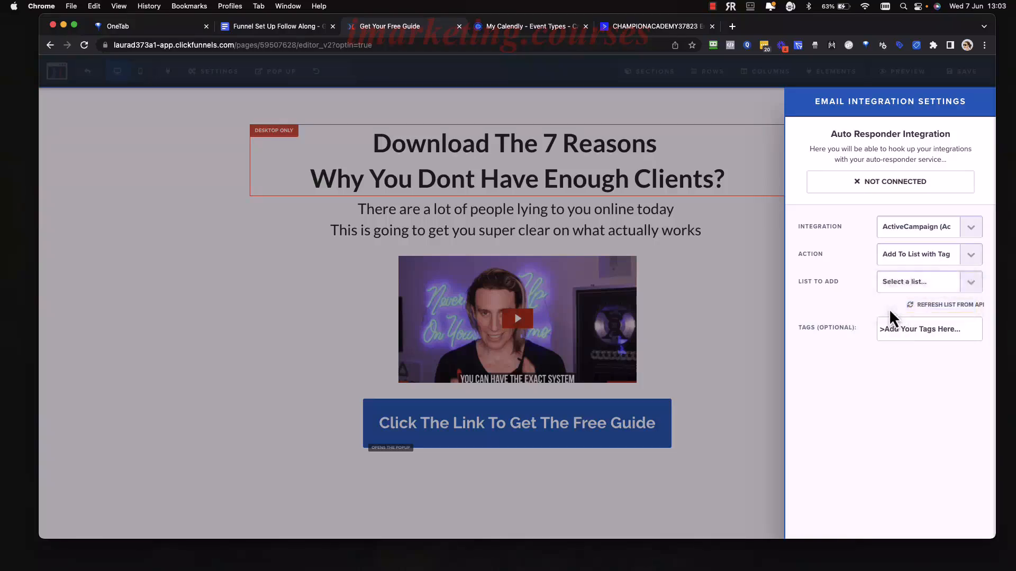
pyautogui.click(923, 344)
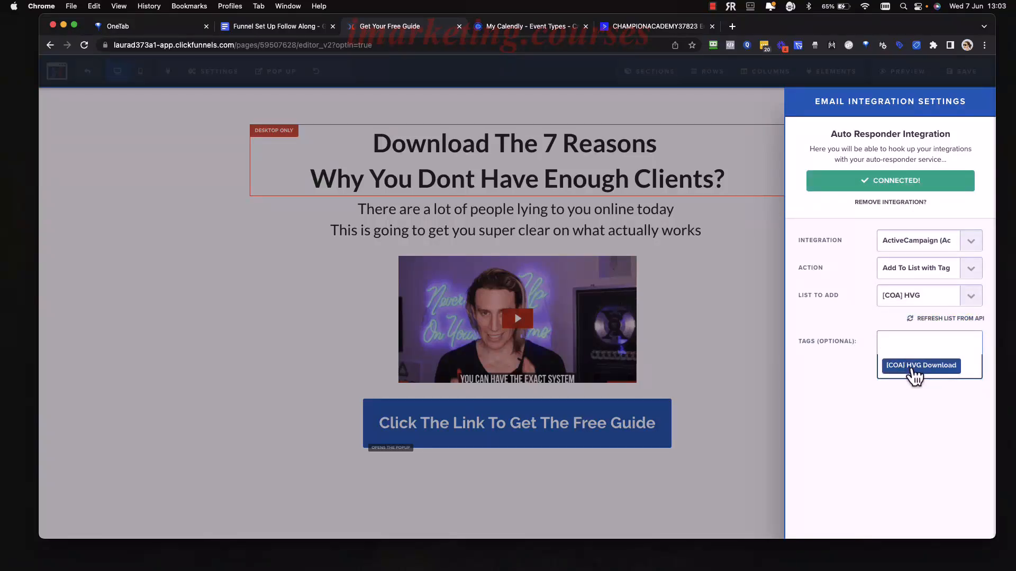
pyautogui.click(915, 370)
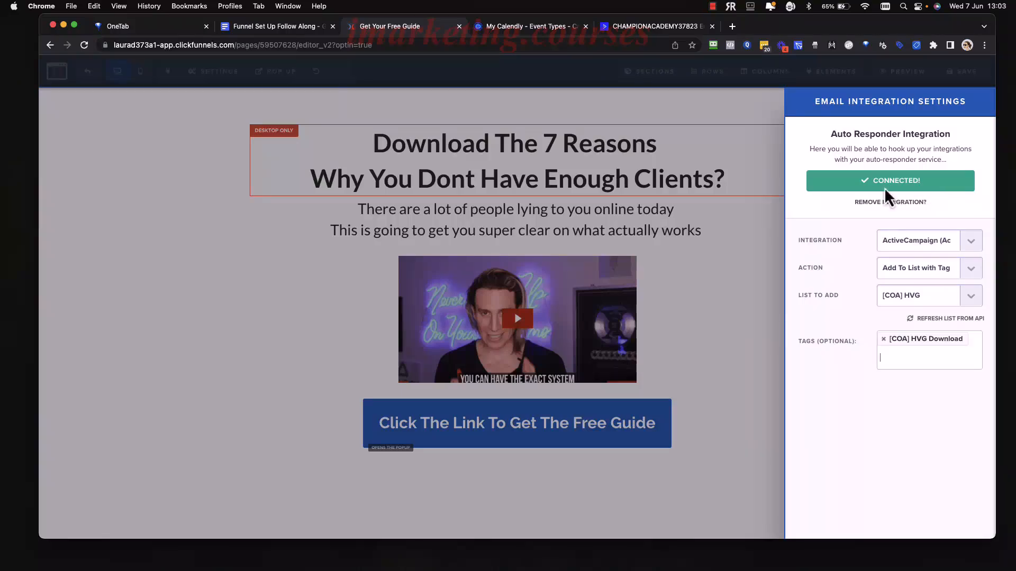
pyautogui.click(717, 270)
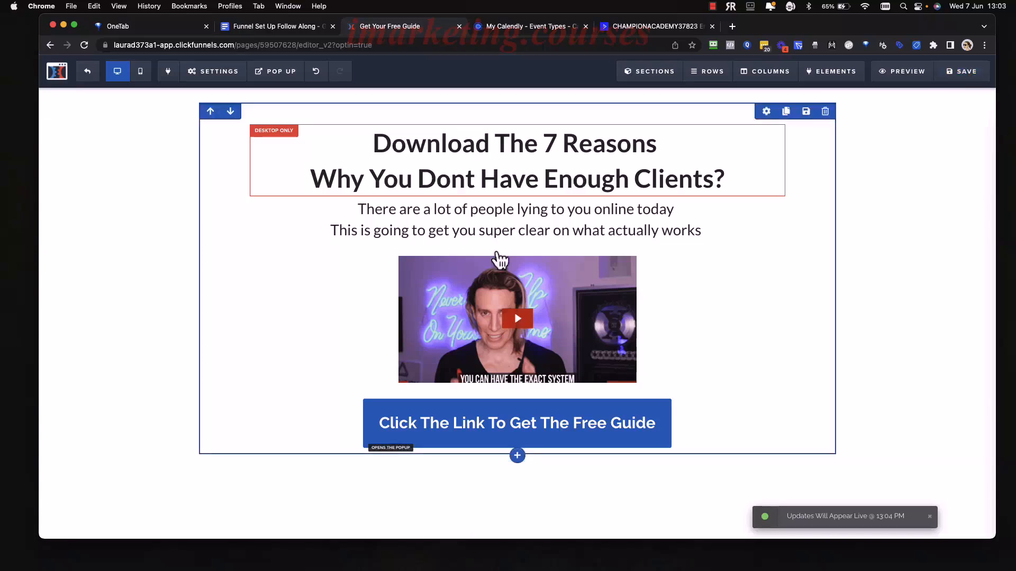
pyautogui.click(287, 32)
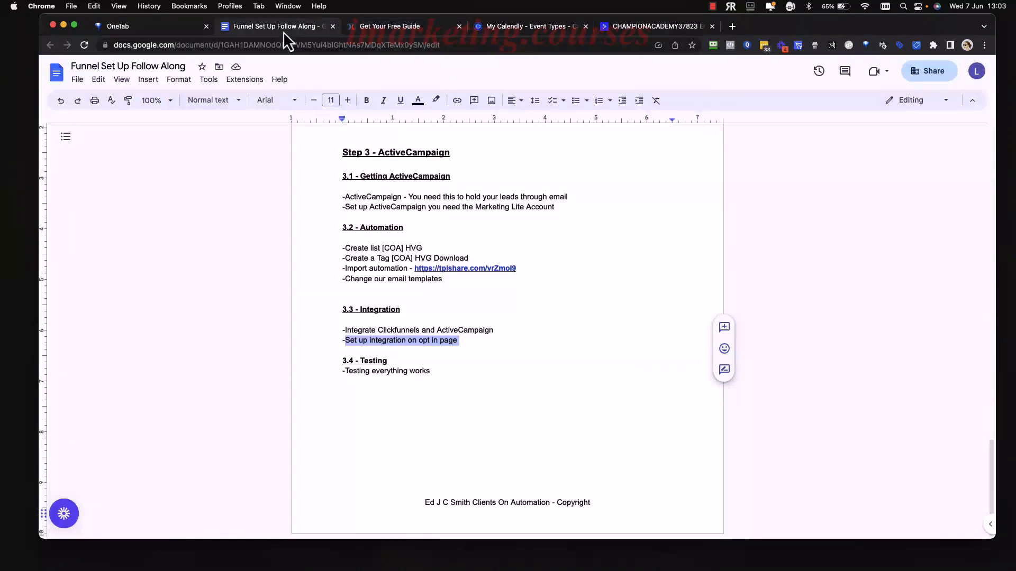
pyautogui.moveTo(440, 373); pyautogui.dragTo(337, 362)
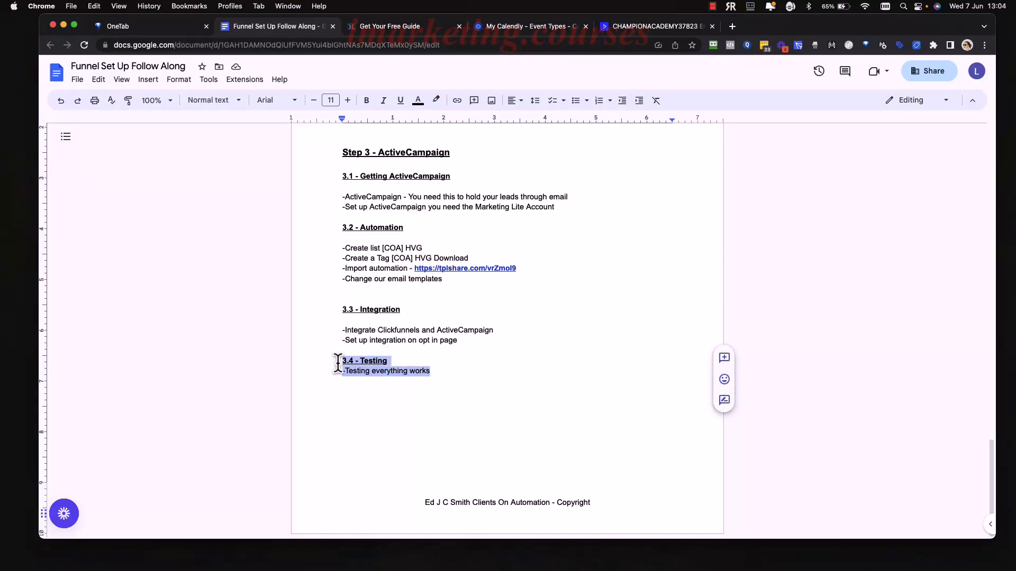
pyautogui.click(450, 373)
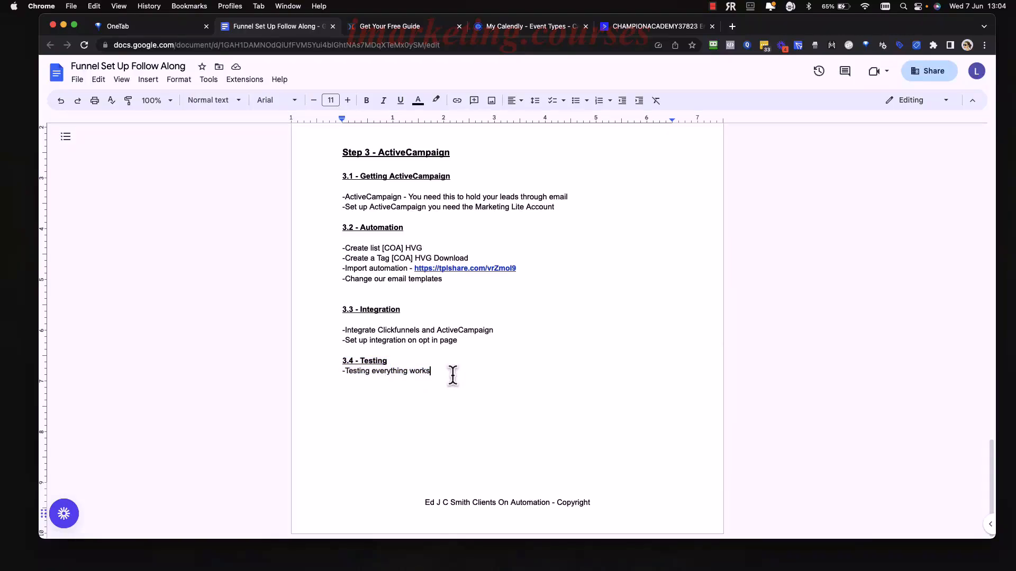
pyautogui.moveTo(446, 370); pyautogui.dragTo(329, 358)
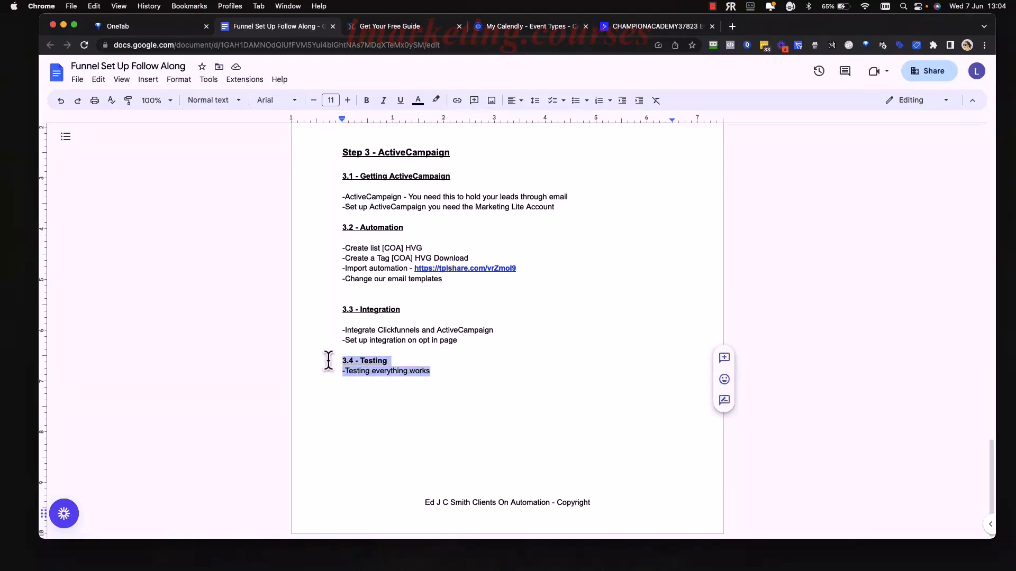
pyautogui.click(468, 376)
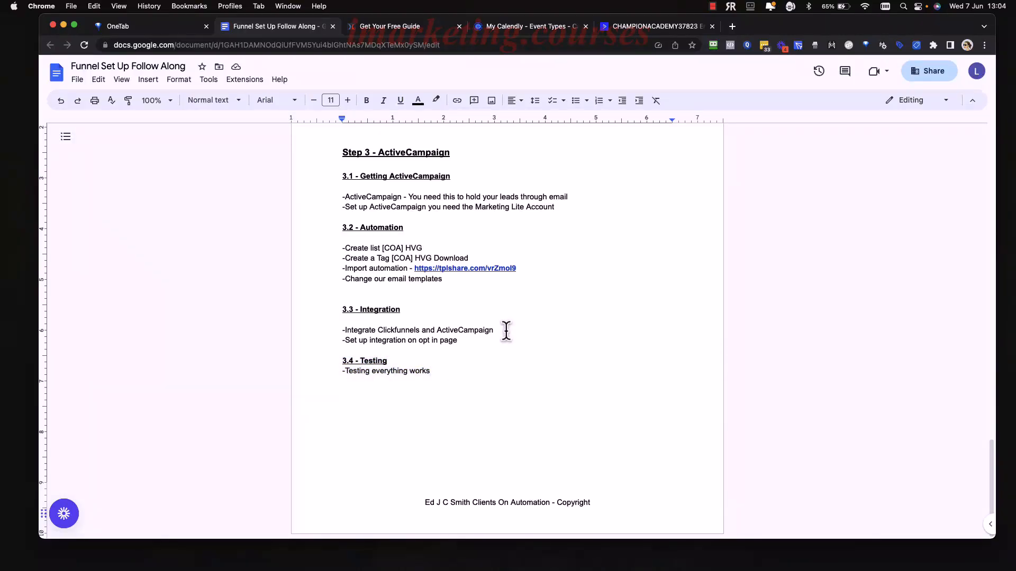
pyautogui.click(405, 27)
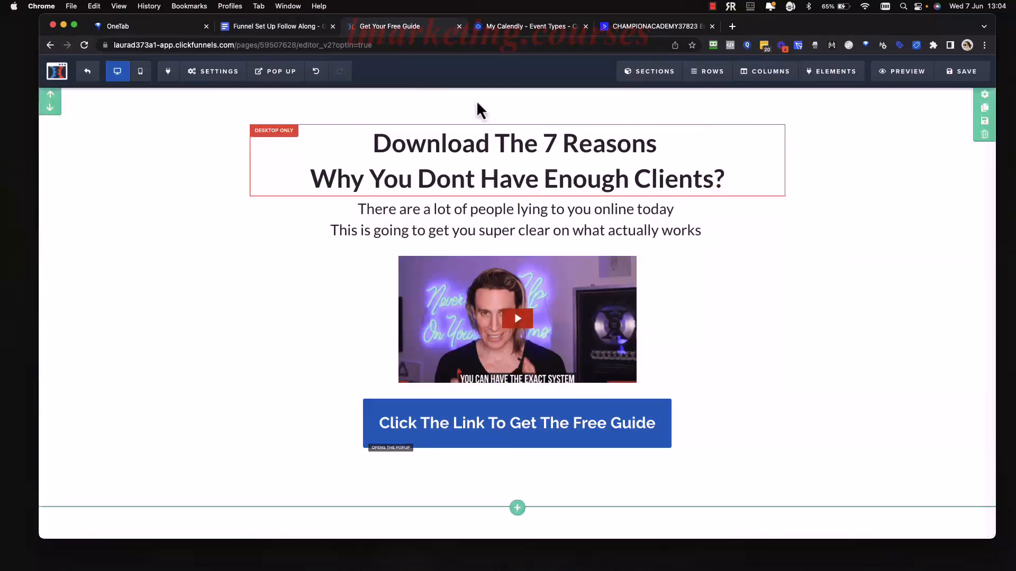
# Open the live opt-in page from the funnel overview, then go to ActiveCampaign's Automations list.
pyautogui.click(87, 72)
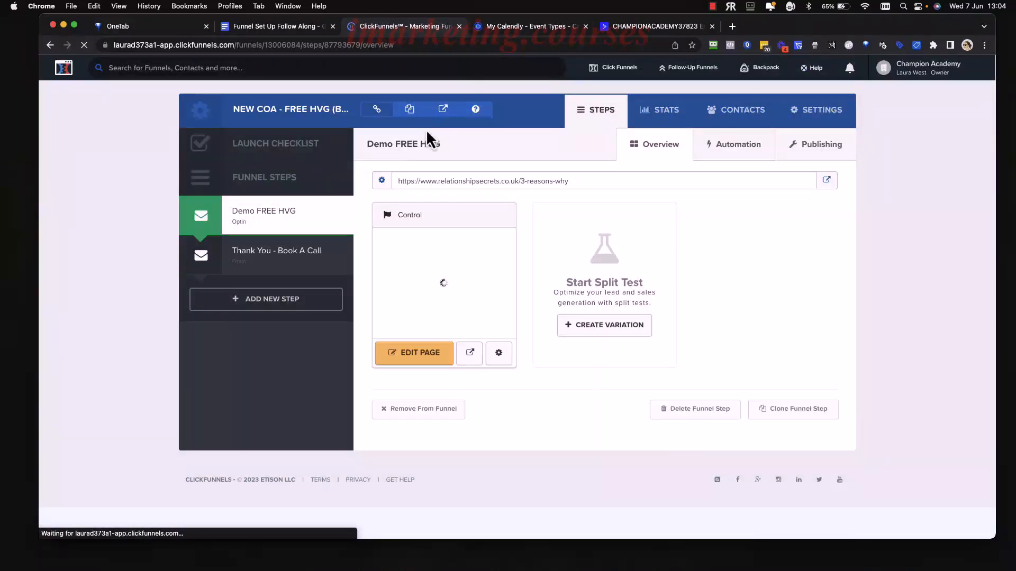
pyautogui.click(448, 112)
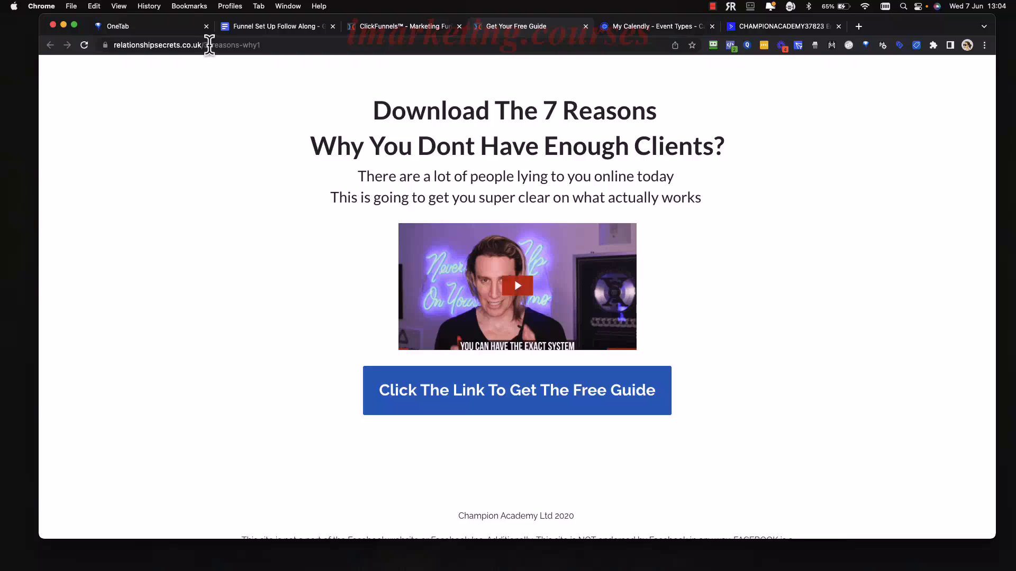
pyautogui.click(201, 45)
pyautogui.moveTo(201, 45); pyautogui.dragTo(113, 45)
pyautogui.click(218, 131)
pyautogui.click(782, 26)
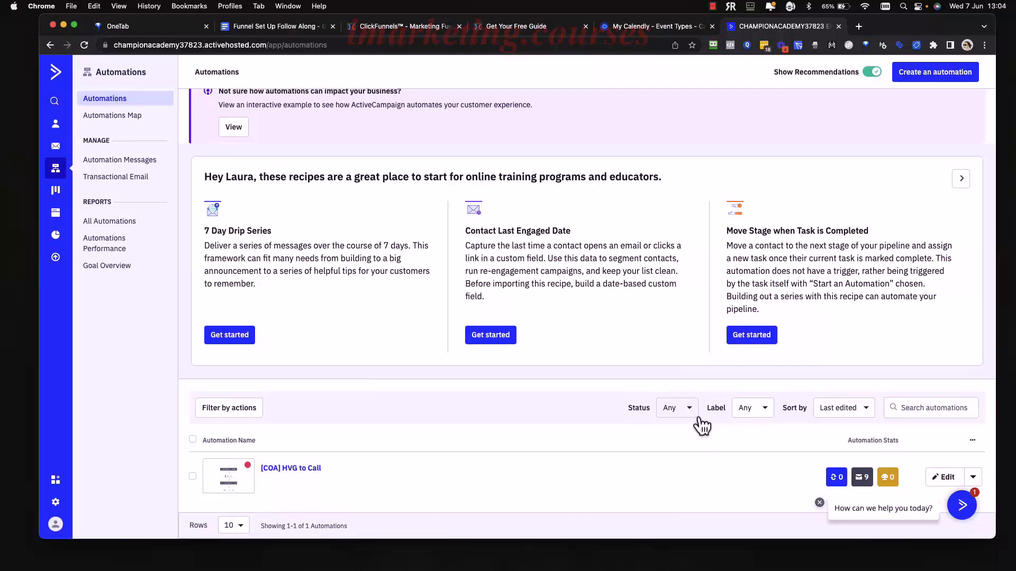
# Open the [COA] HVG to Call automation in ActiveCampaign's workflow editor.
pyautogui.click(971, 479)
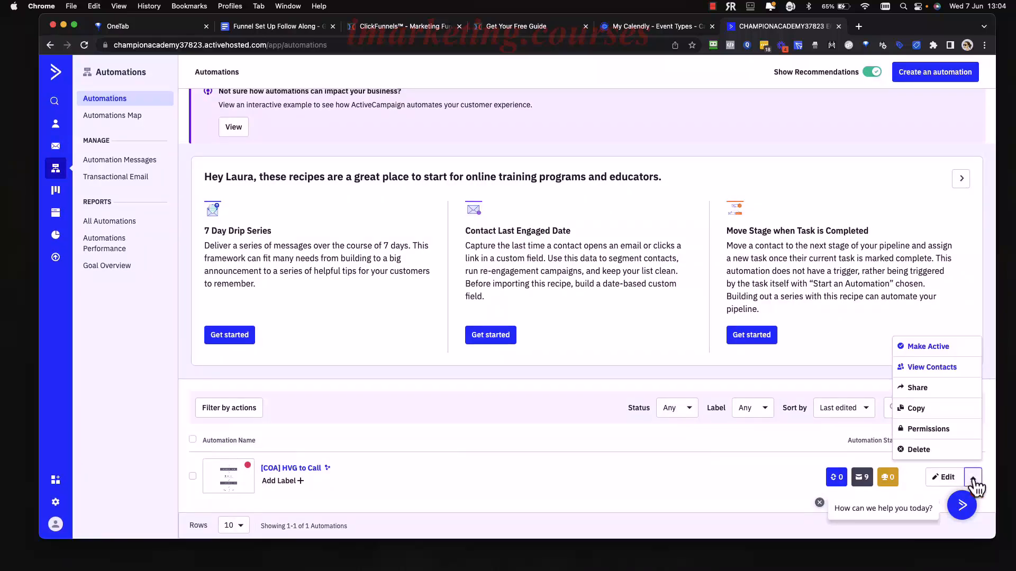
pyautogui.click(971, 479)
pyautogui.click(948, 479)
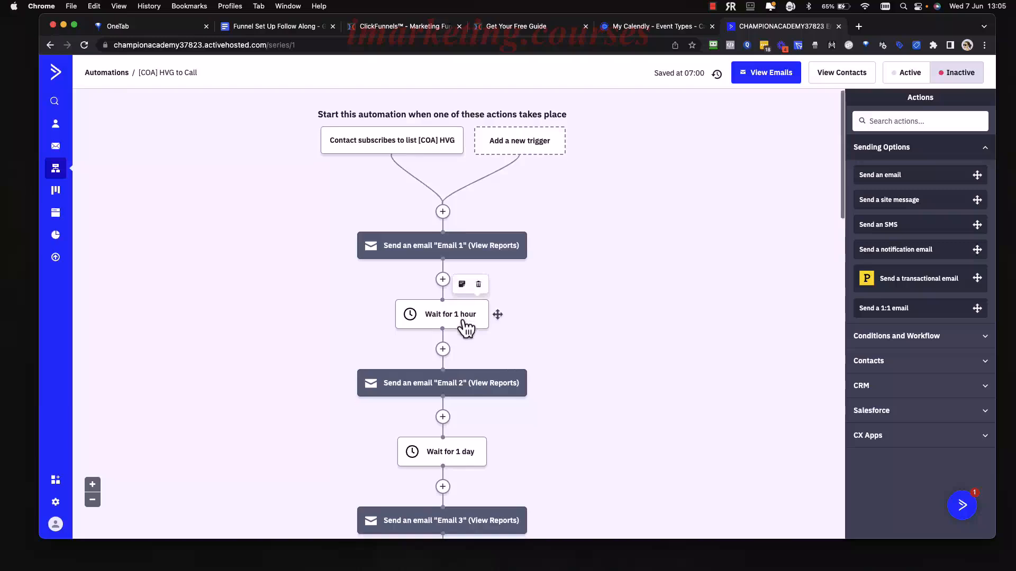
pyautogui.scroll(-5, 465, 323)
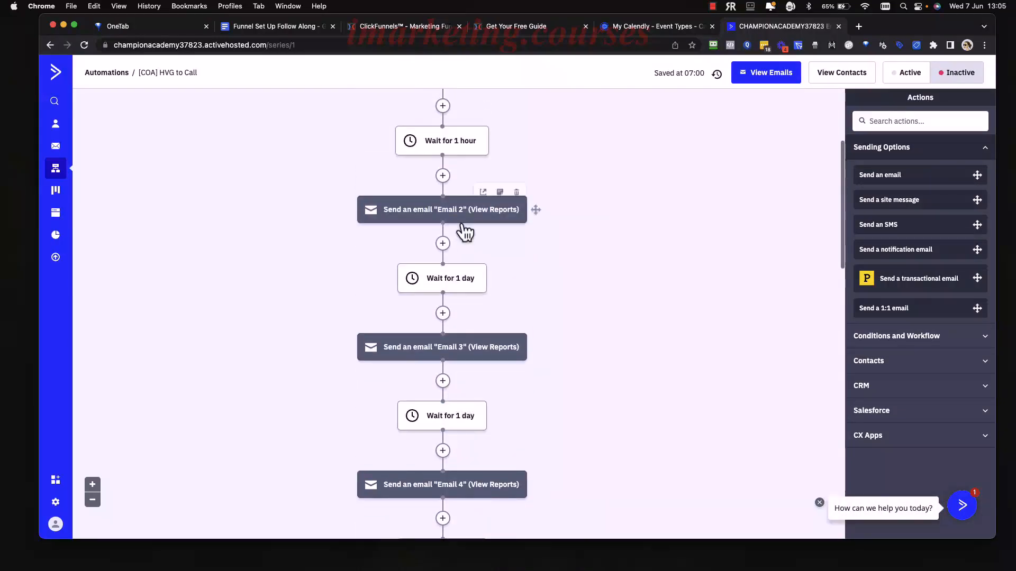
# Step through Email 2's editor to its summary and finish it without changes.
pyautogui.click(461, 218)
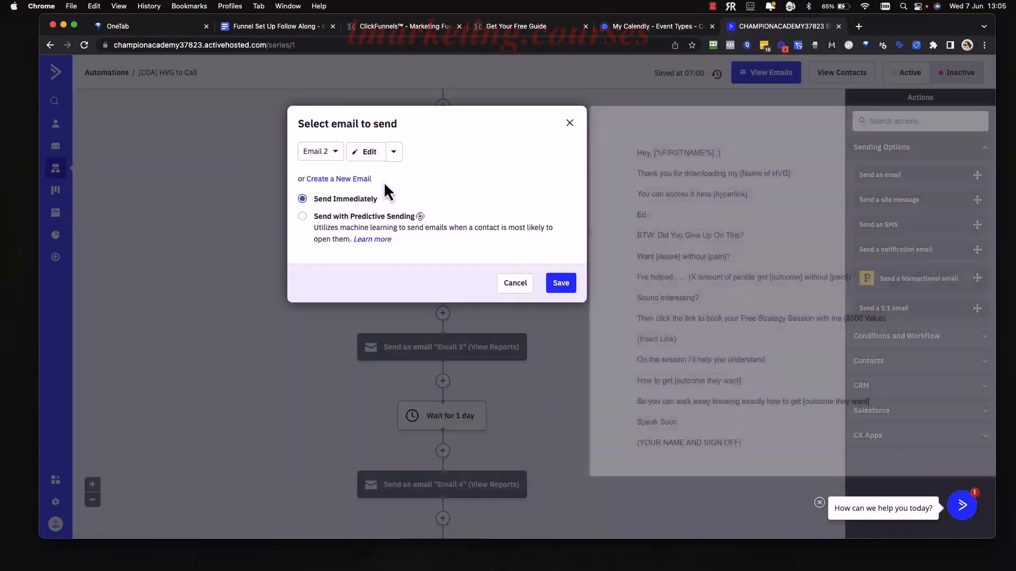
pyautogui.click(369, 153)
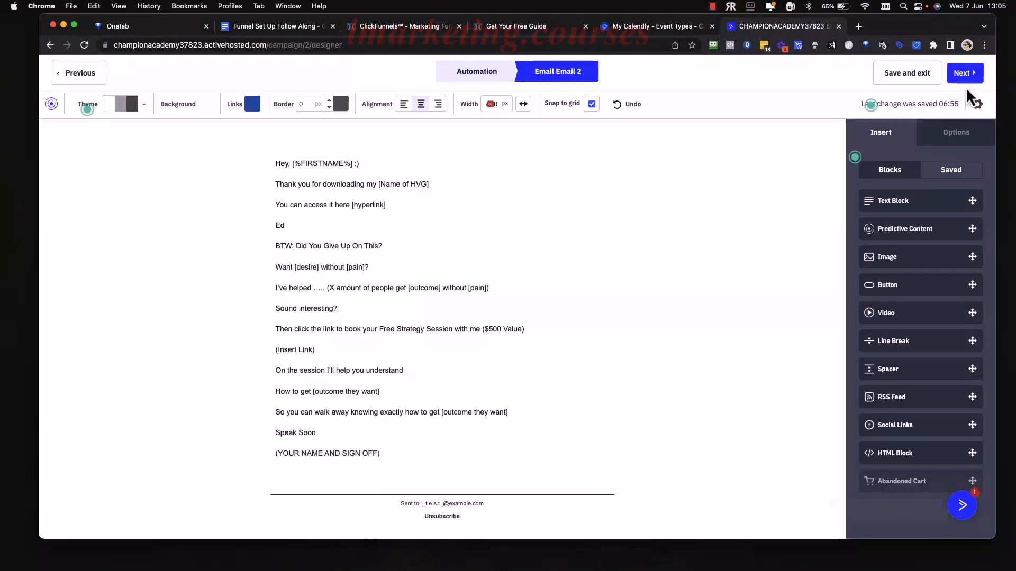
pyautogui.click(964, 73)
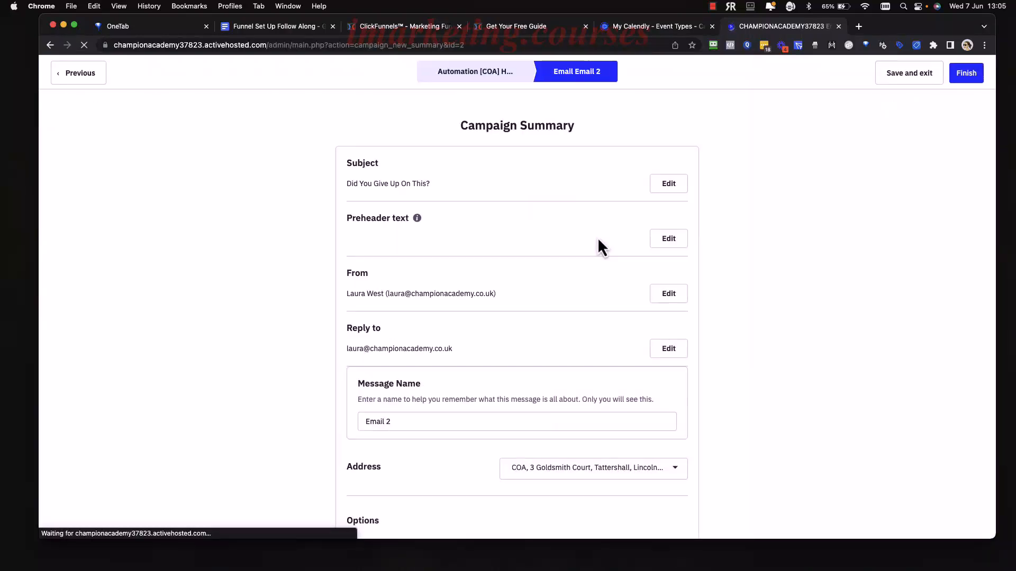
pyautogui.scroll(-6, 543, 327)
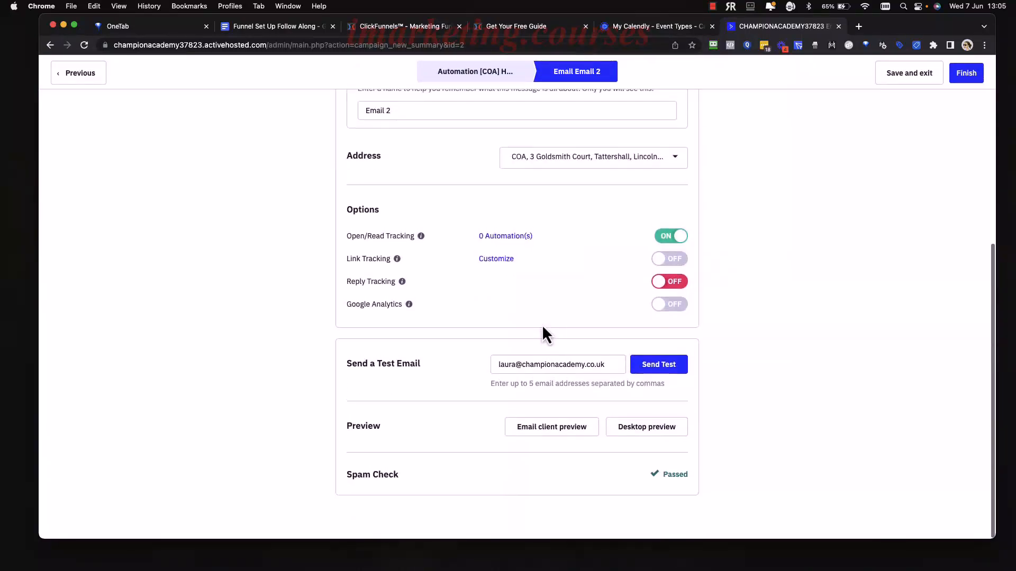
pyautogui.click(965, 73)
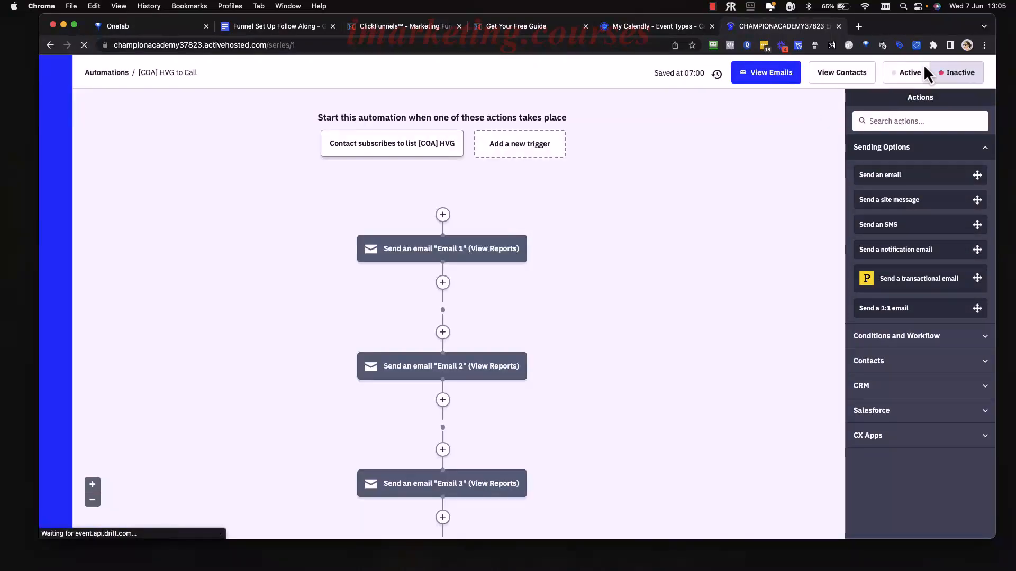
# Set the [COA] HVG to Call automation Active, then move on to Calendly's Event Types.
pyautogui.click(906, 75)
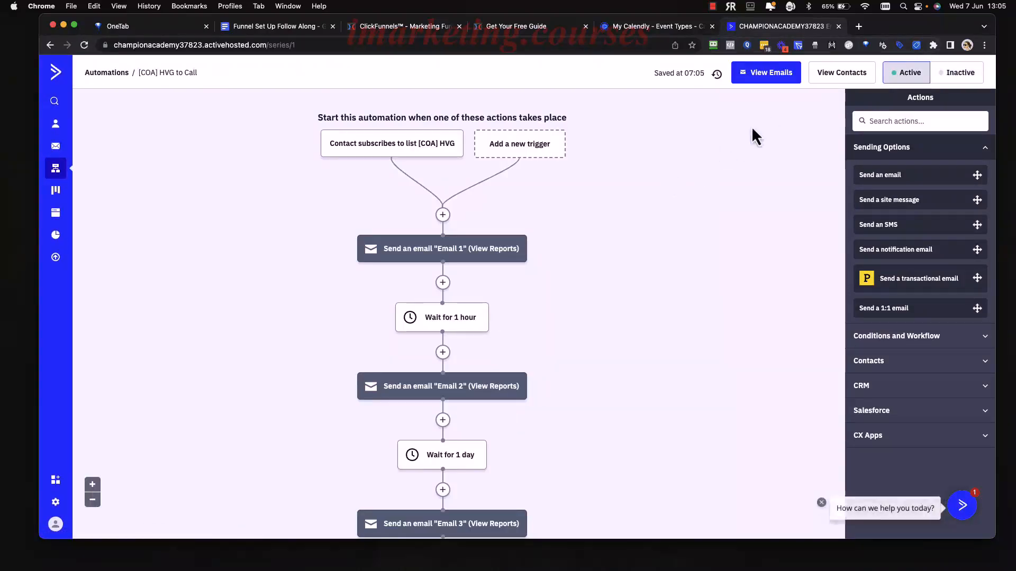
pyautogui.click(108, 76)
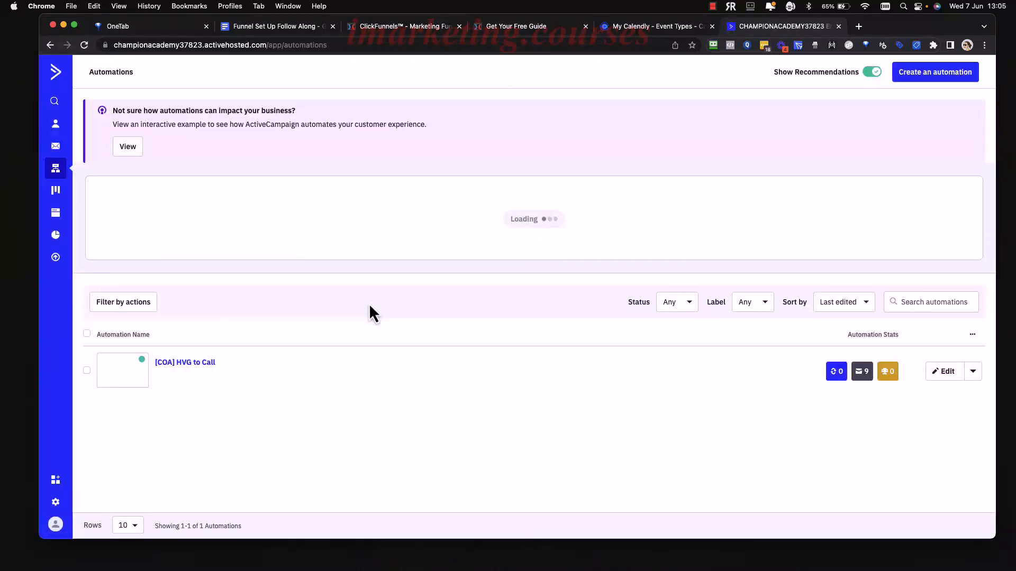
pyautogui.rightClick(369, 303)
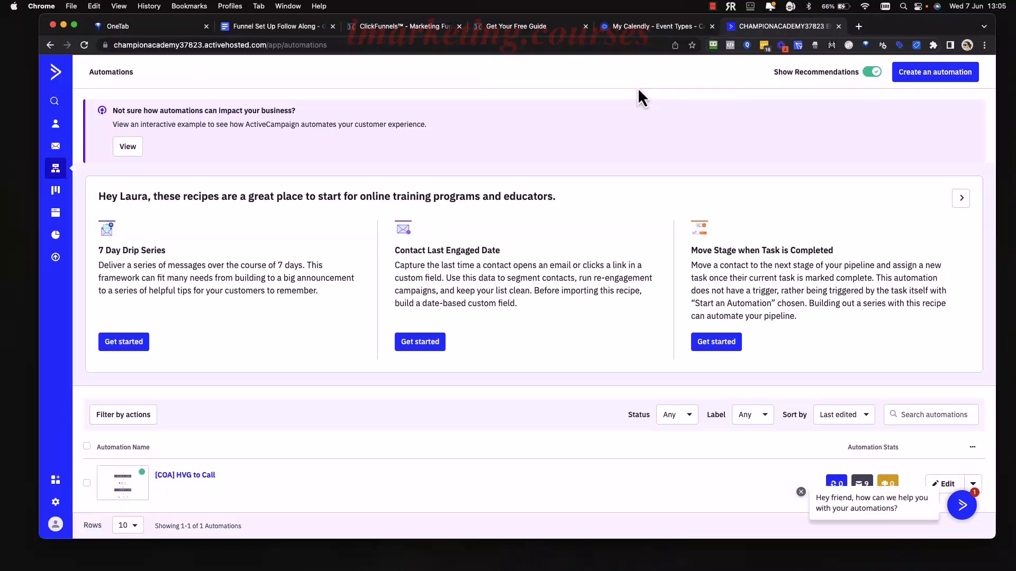
pyautogui.click(635, 28)
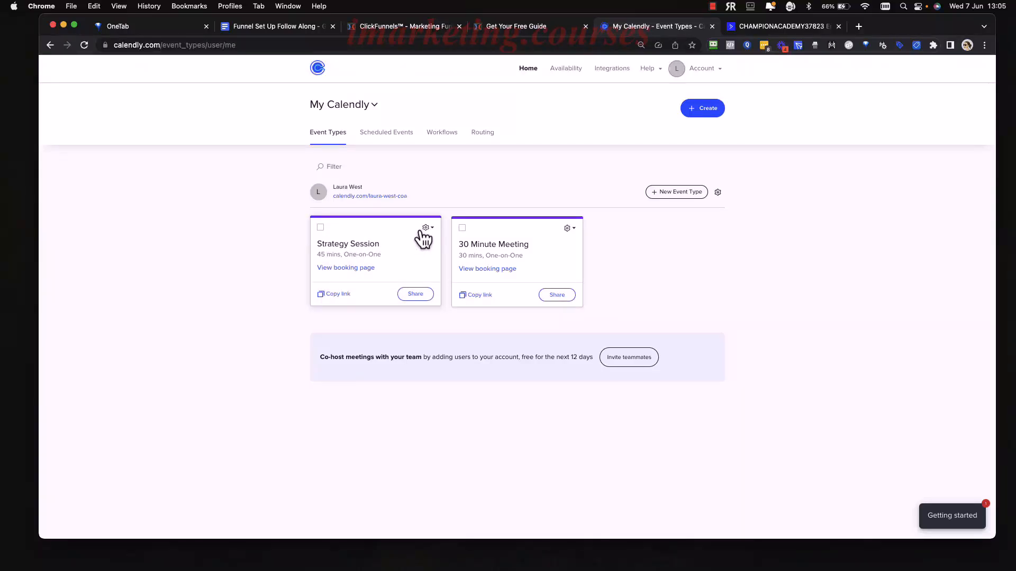
# Switch off Calendly's 30 Minute Meeting event type, then return to the ClickFunnels overview.
pyautogui.click(568, 228)
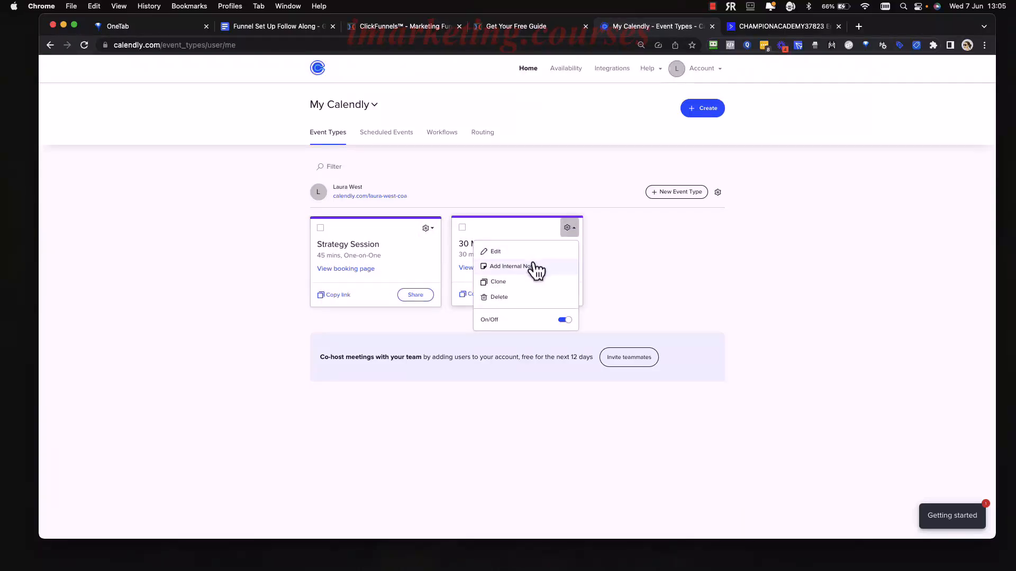
pyautogui.click(564, 321)
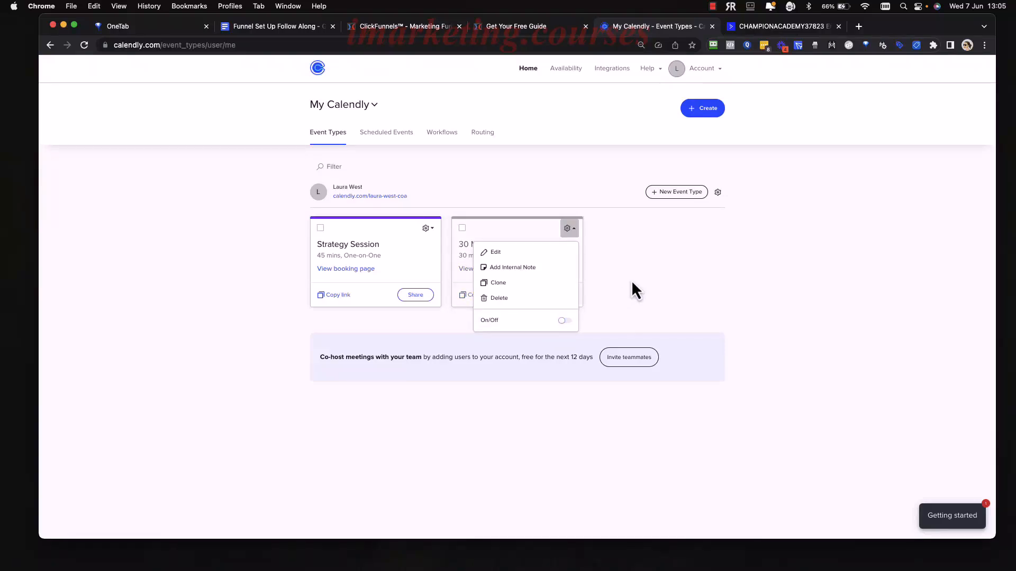
pyautogui.click(630, 281)
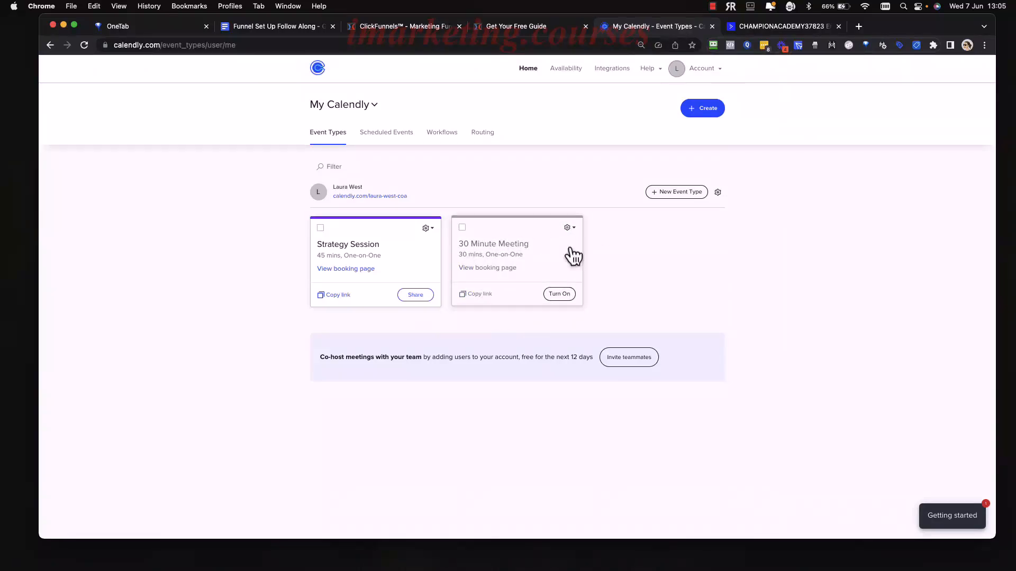
pyautogui.click(570, 229)
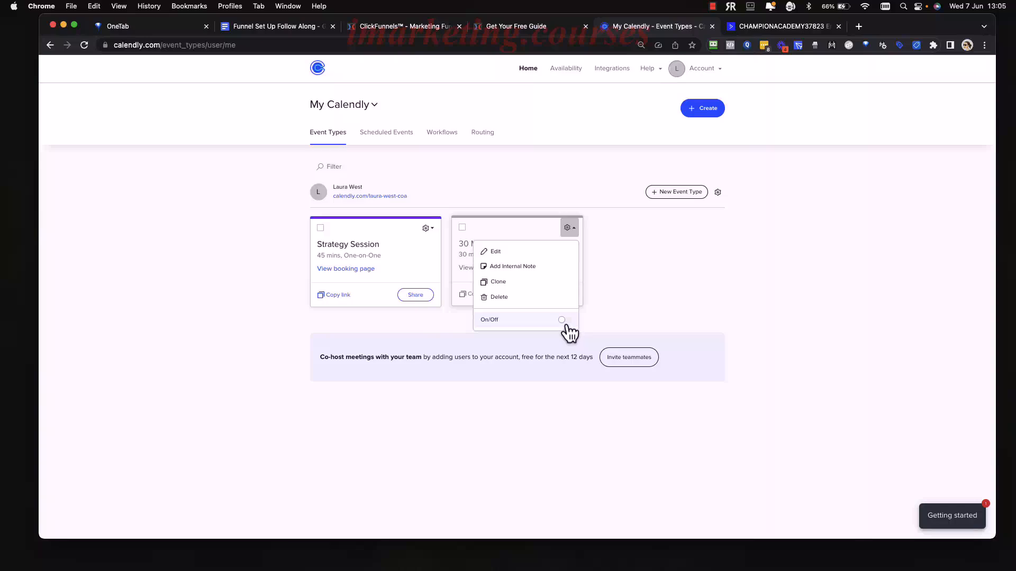
pyautogui.click(645, 287)
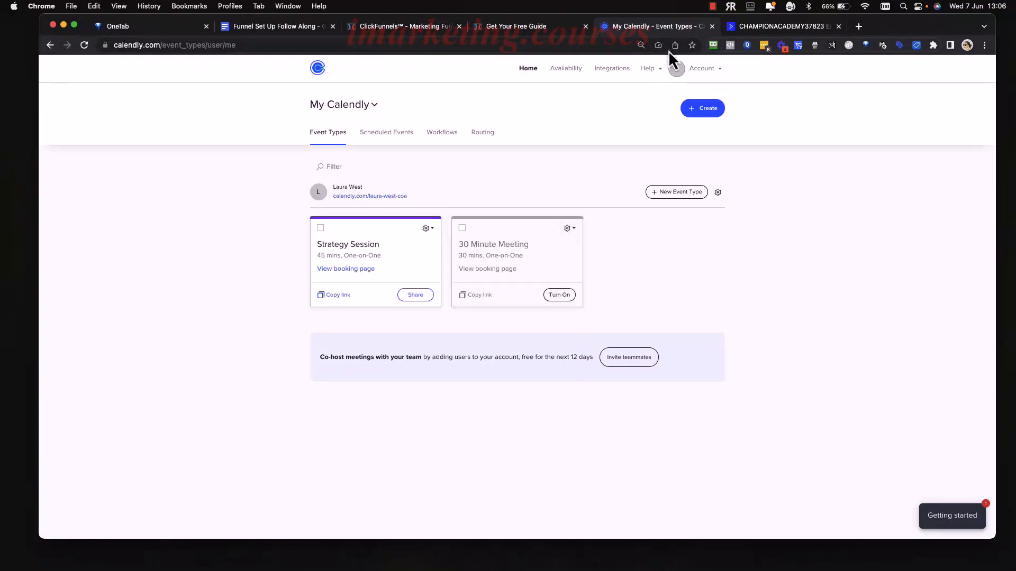
pyautogui.click(427, 26)
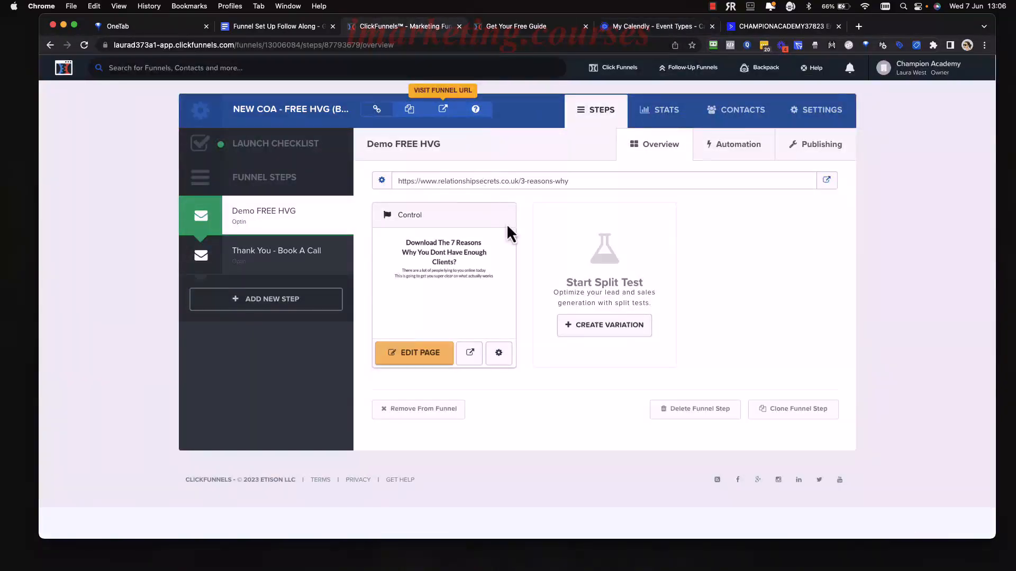
# Open the live funnel's free-guide popup and enter a test first name and email address.
pyautogui.click(585, 26)
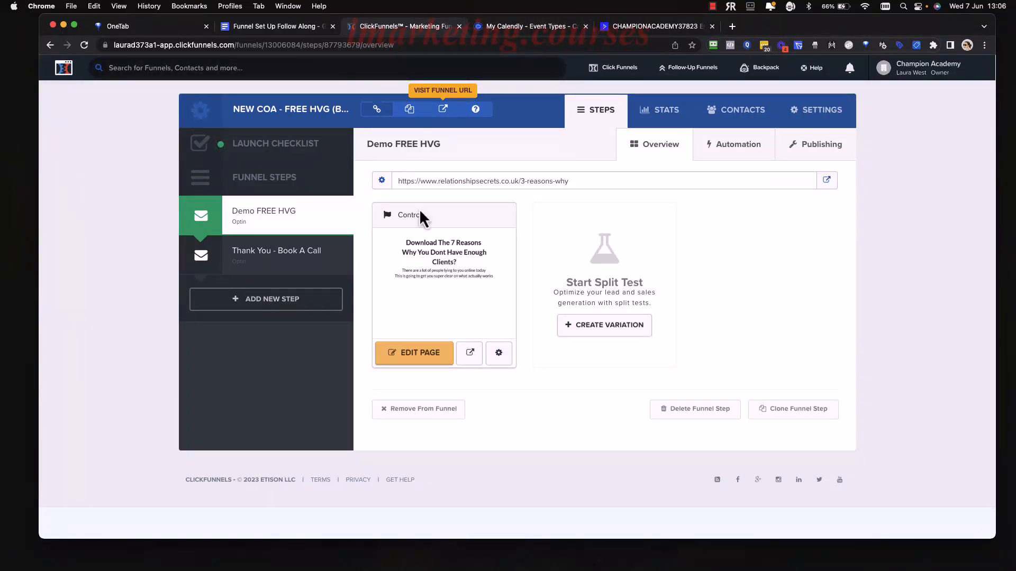
pyautogui.click(445, 110)
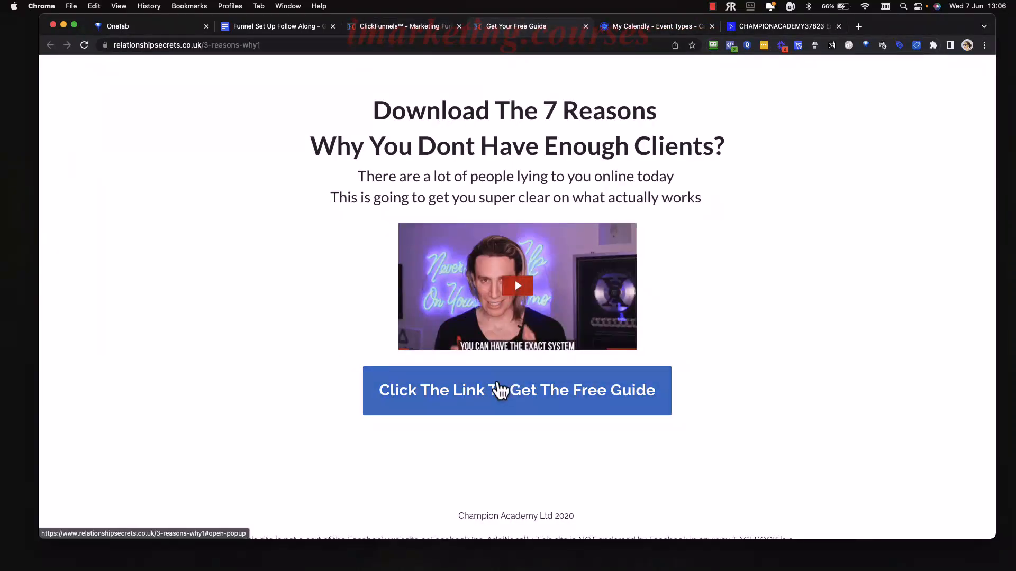
pyautogui.click(491, 390)
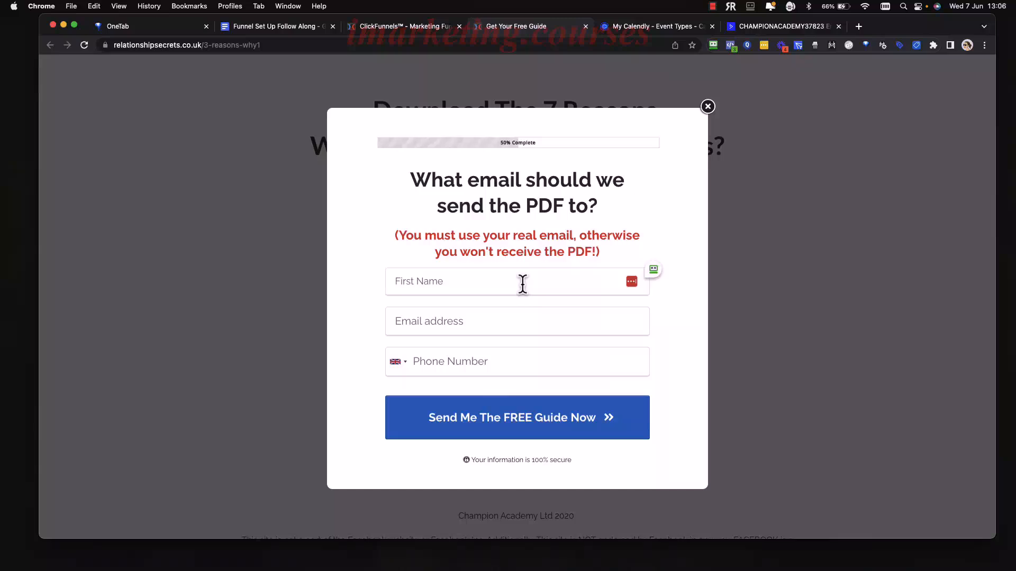
pyautogui.click(523, 283)
pyautogui.write('Laura')
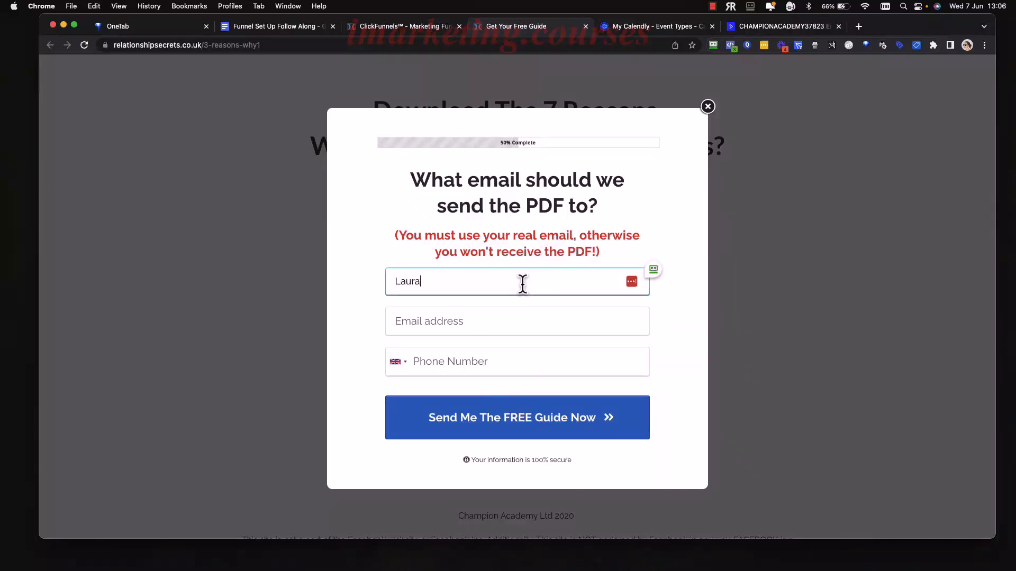
pyautogui.click(516, 315)
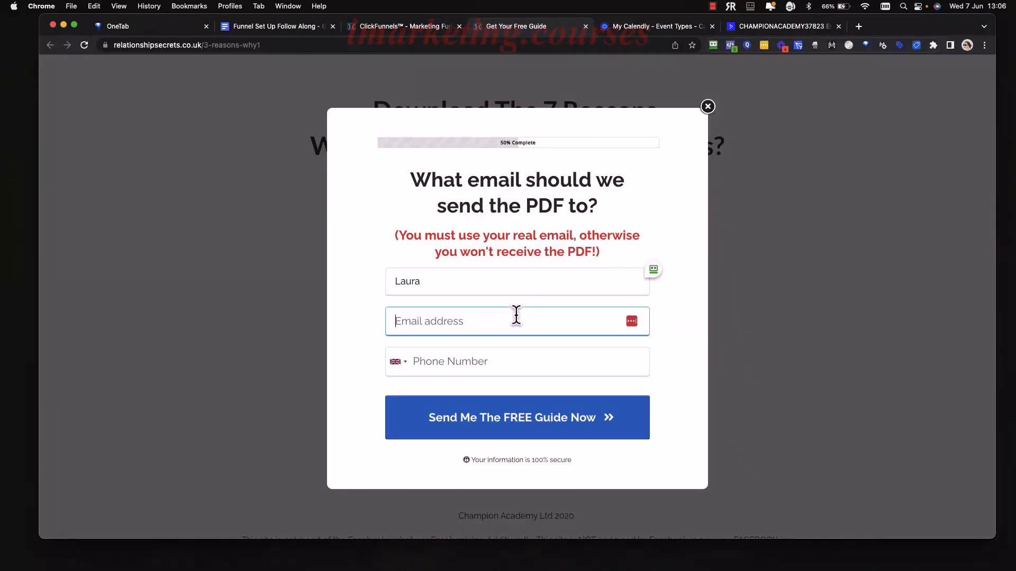
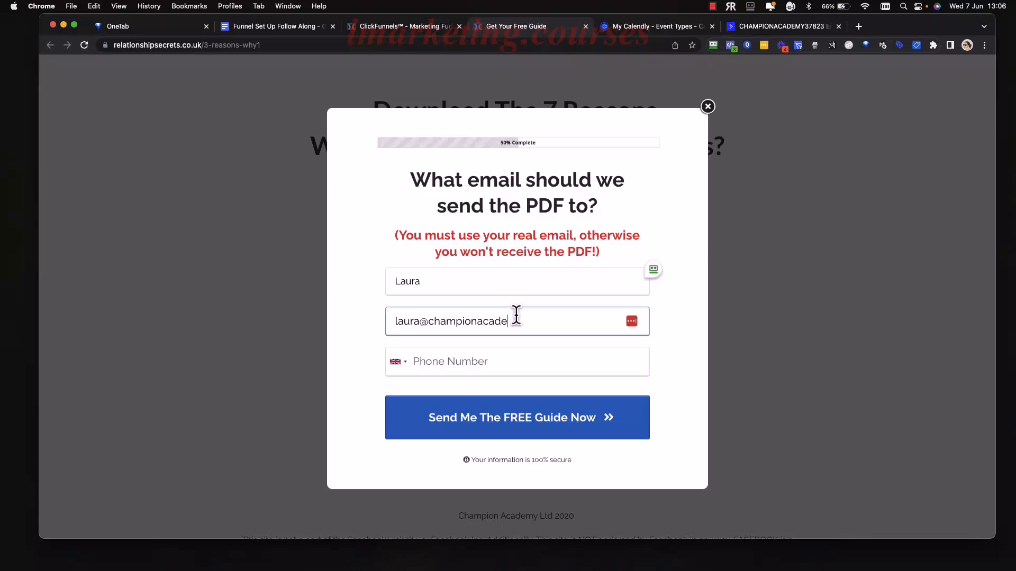
# Adjust the test email, enter a phone number and submit Send Me The FREE Guide Now.
pyautogui.click(420, 321)
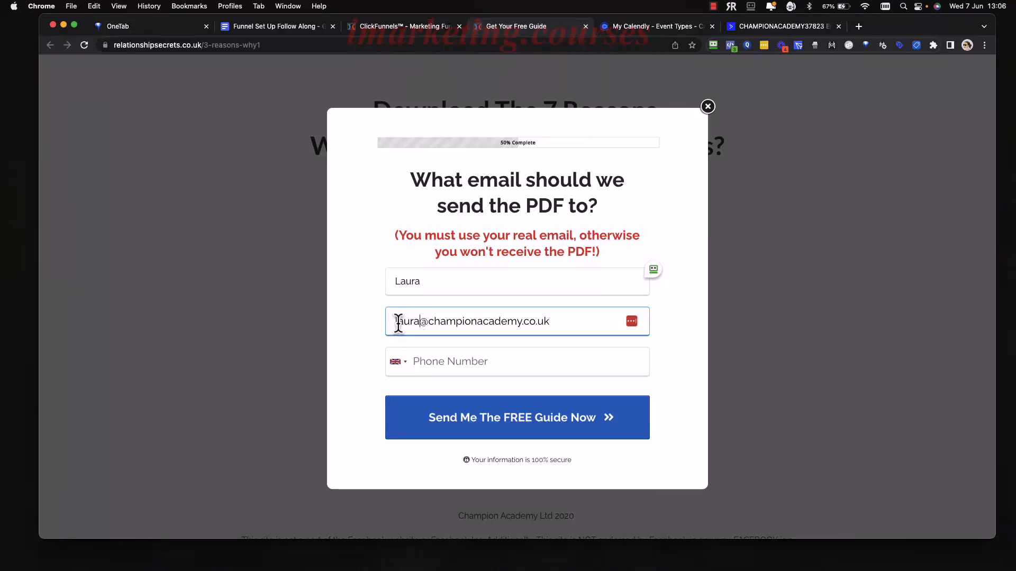
pyautogui.write('+')
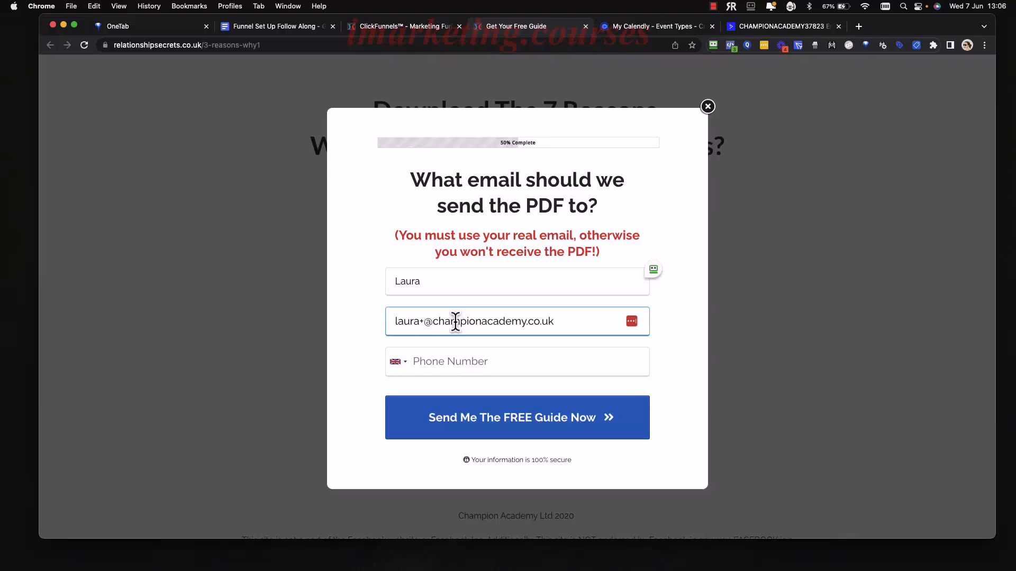
pyautogui.write('1')
pyautogui.click(581, 323)
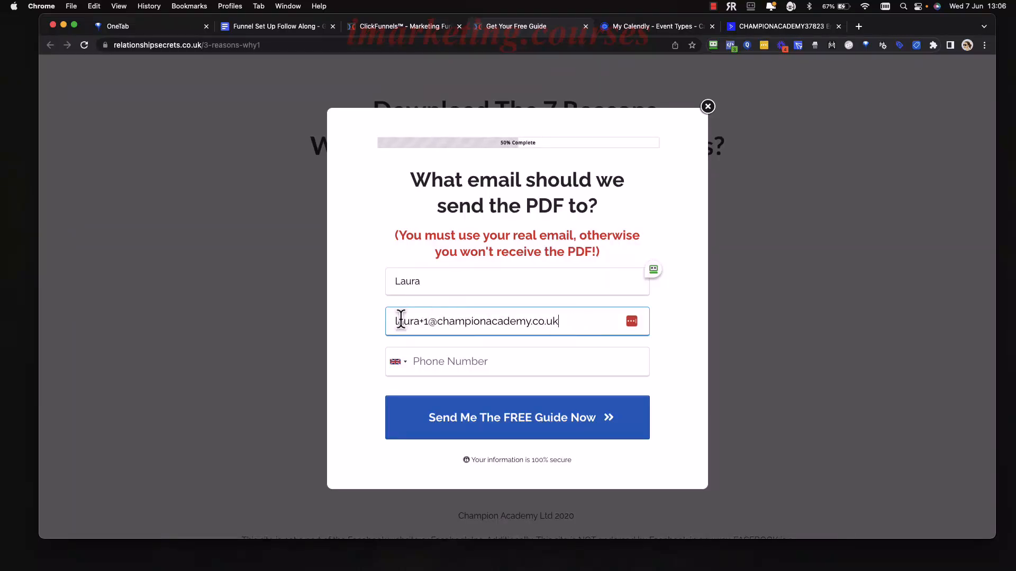
pyautogui.moveTo(392, 321); pyautogui.dragTo(565, 319)
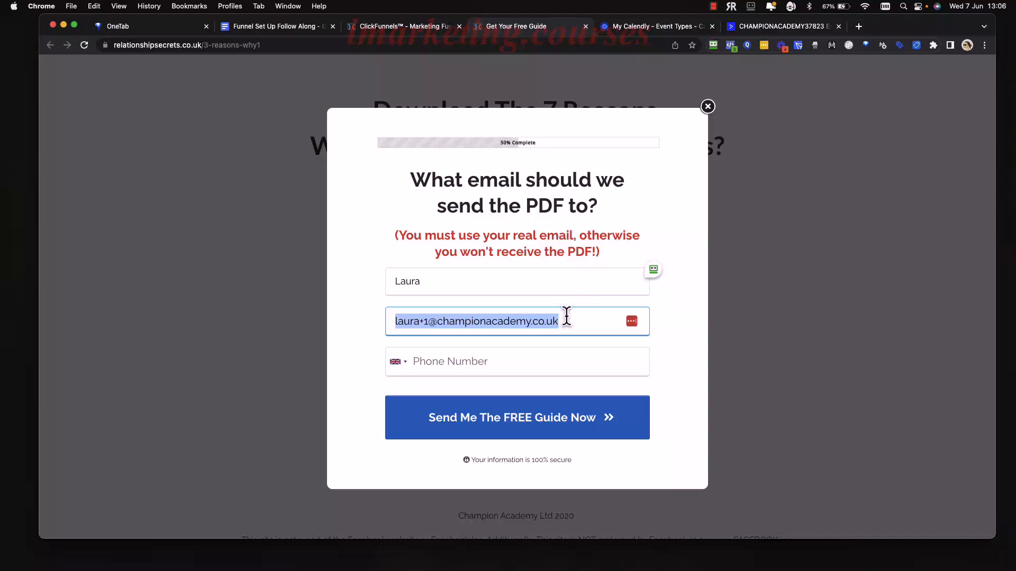
pyautogui.click(565, 319)
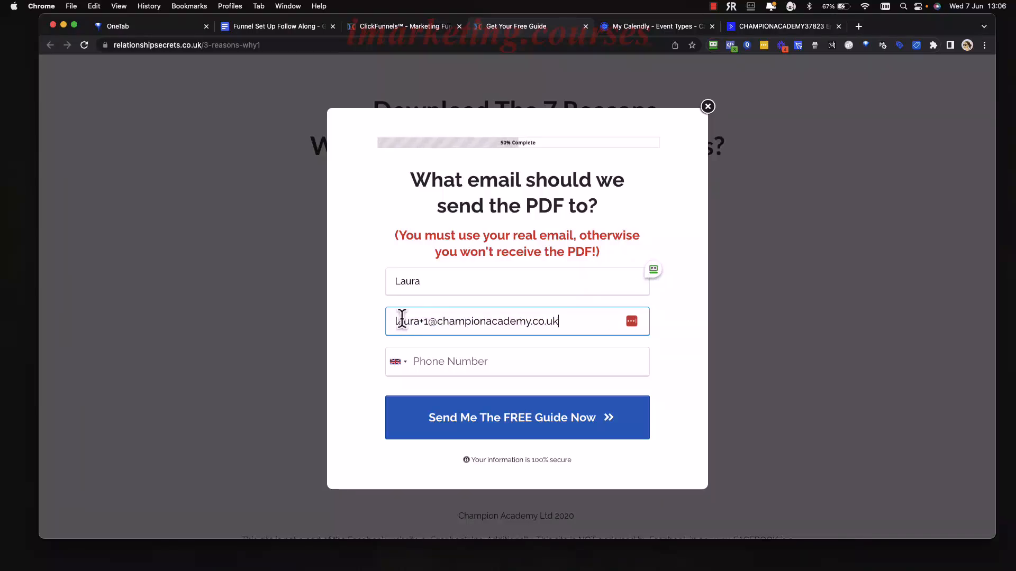
pyautogui.click(429, 321)
pyautogui.press('BackSpace')
pyautogui.press('BackSpace')
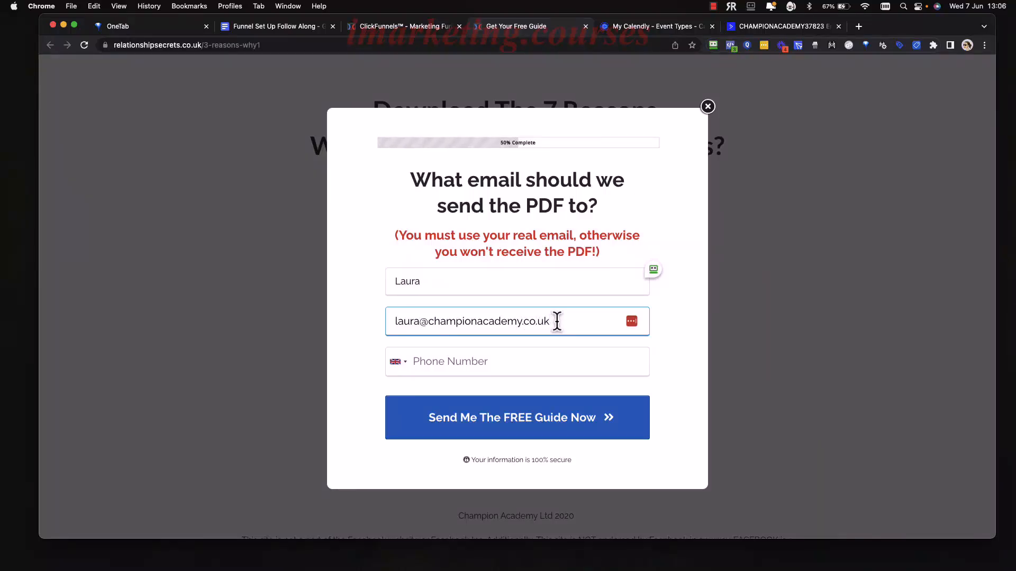
pyautogui.click(511, 354)
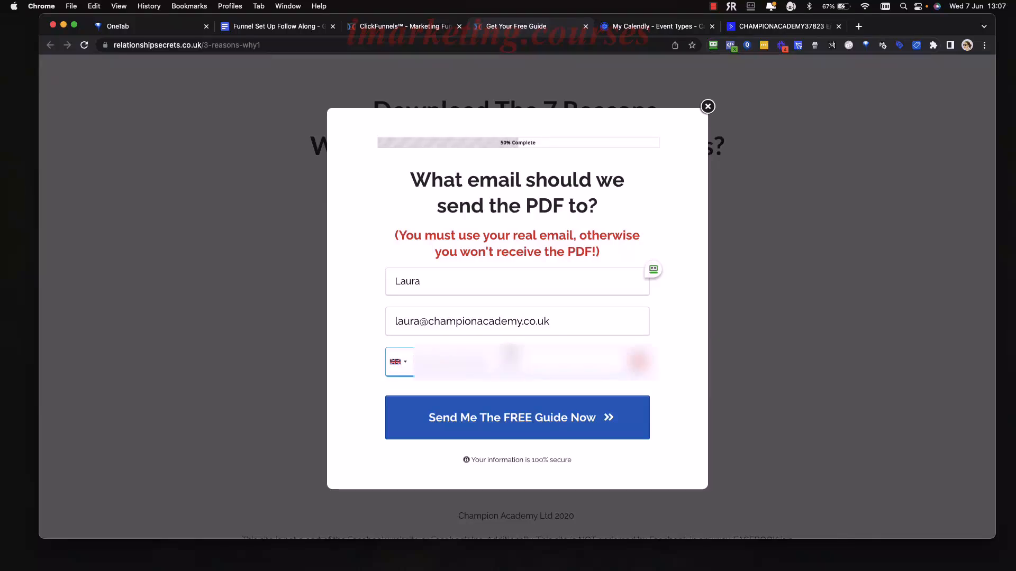
pyautogui.write('•••••••••')
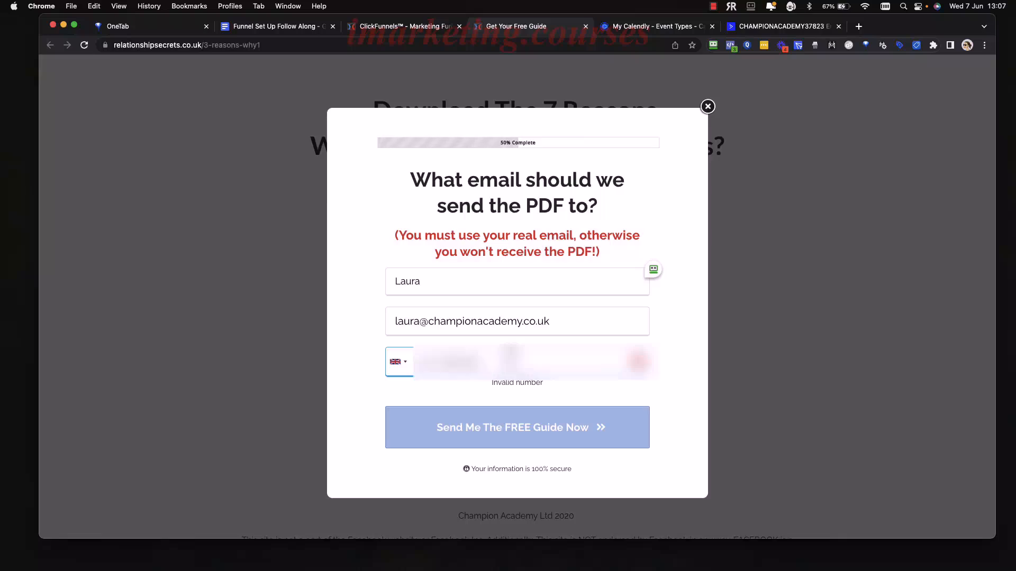
pyautogui.write('•')
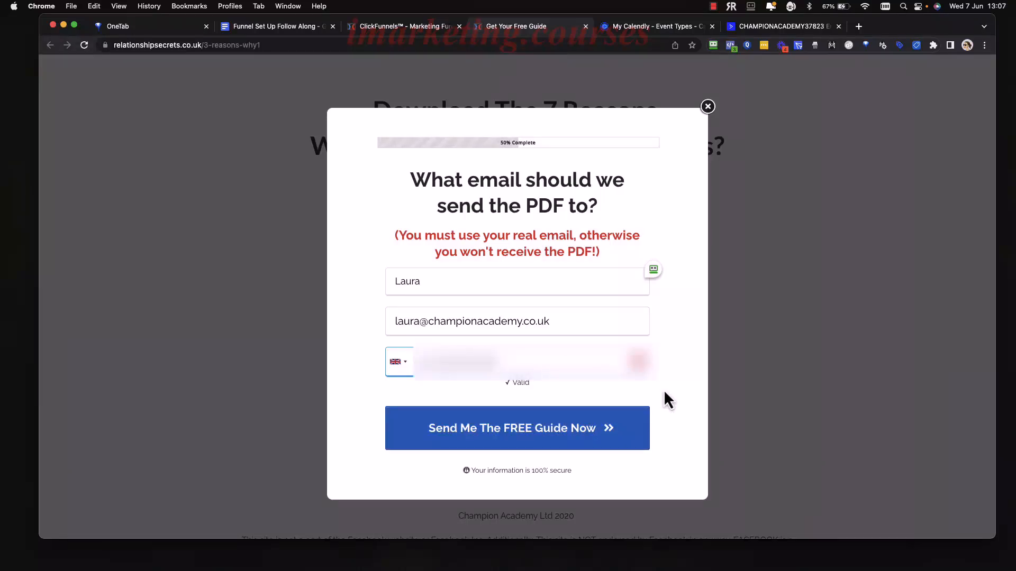
pyautogui.click(665, 391)
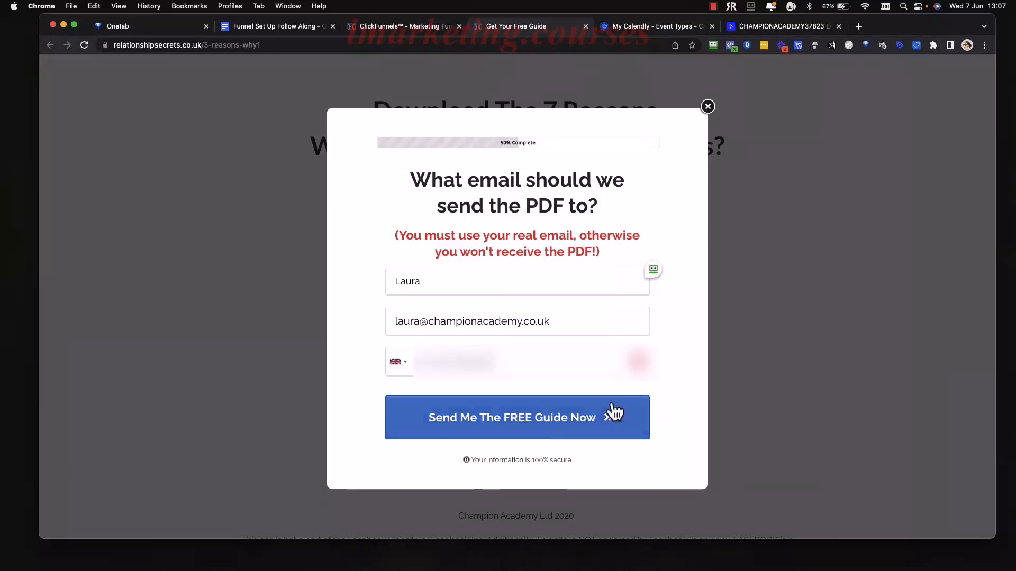
pyautogui.click(556, 434)
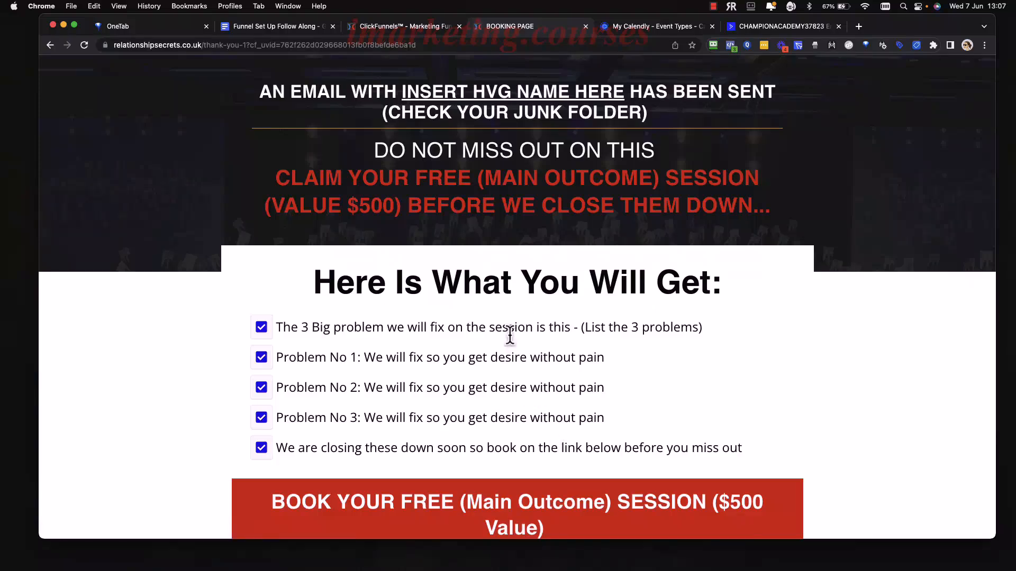
# Scroll down to the embedded Calendly date picker, now offering June 2023 dates from 8 June.
pyautogui.scroll(-6, 509, 339)
pyautogui.scroll(-3, 769, 333)
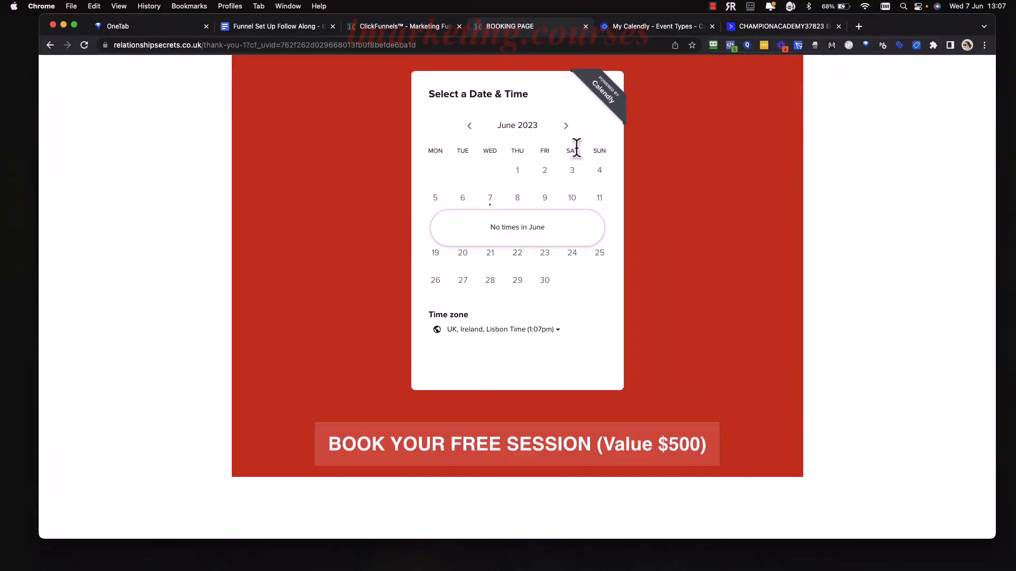
pyautogui.click(712, 8)
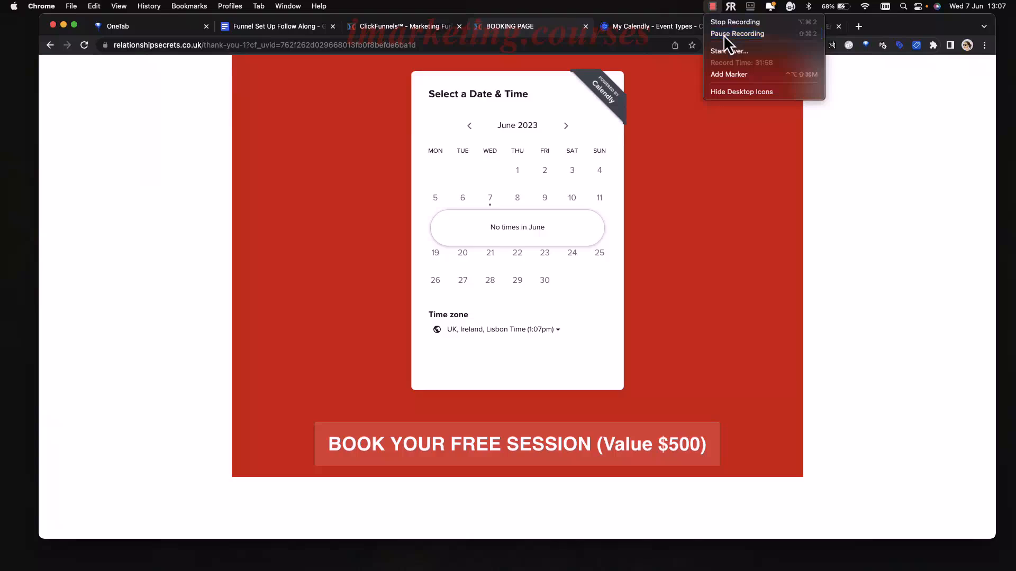
pyautogui.click(723, 34)
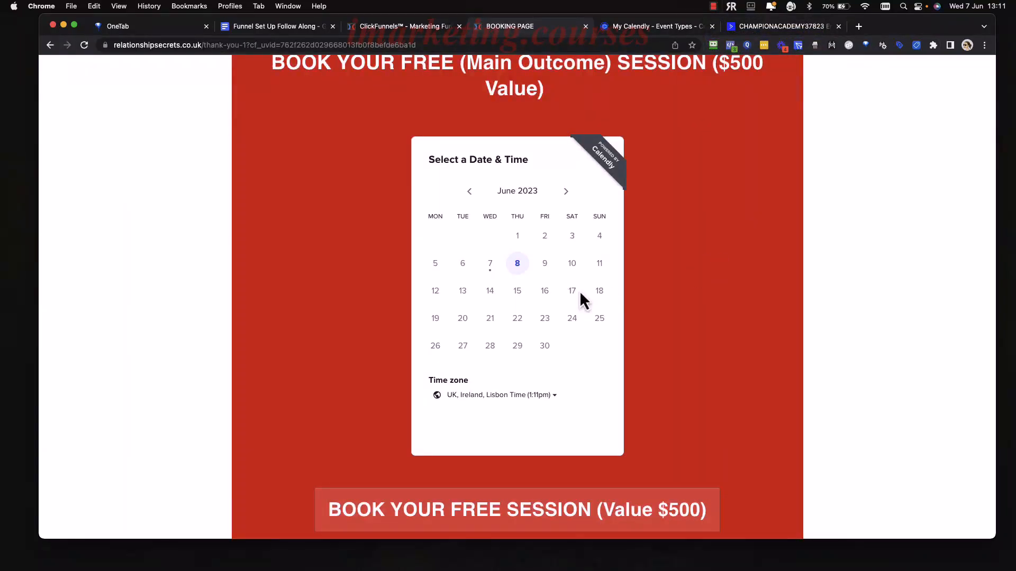
# Pick 8 June and the 8:00pm time slot in the Calendly scheduler.
pyautogui.click(516, 267)
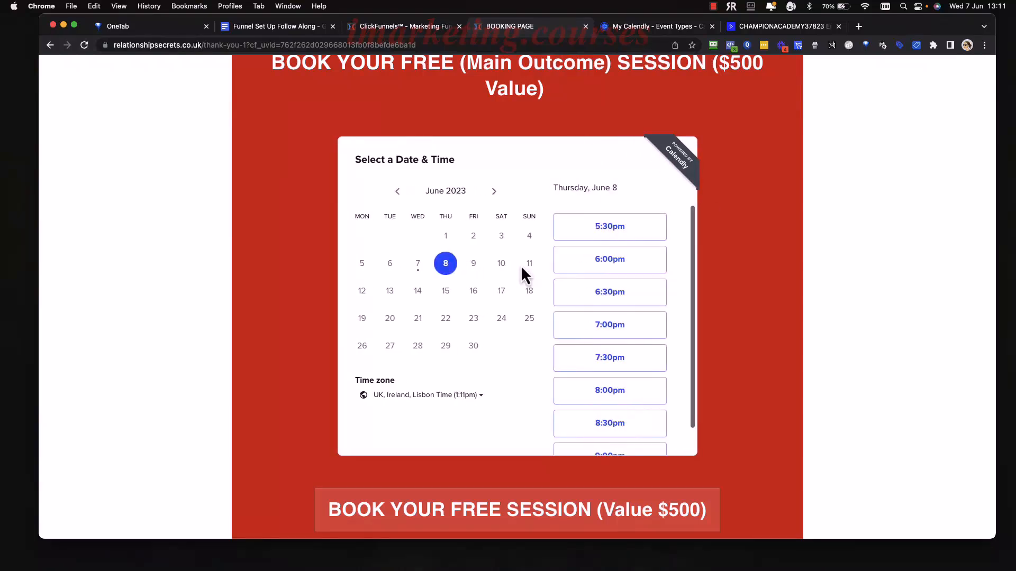
pyautogui.scroll(-1, 614, 312)
pyautogui.scroll(-1, 614, 317)
pyautogui.click(627, 370)
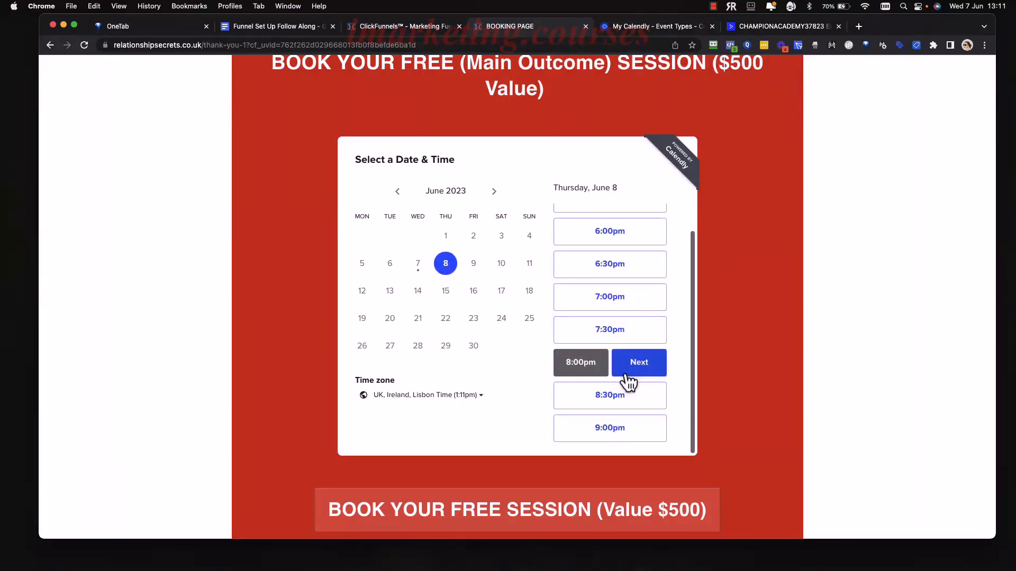
pyautogui.click(632, 366)
# Fill in the booking form's name and correct the email address.
pyautogui.click(522, 187)
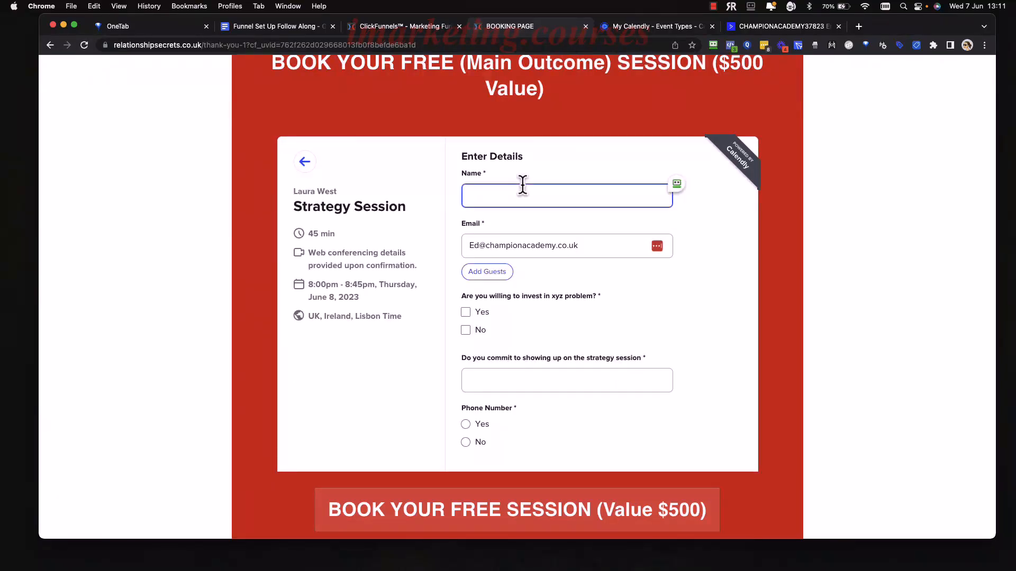
pyautogui.click(481, 247)
pyautogui.press('BackSpace')
pyautogui.press('BackSpace')
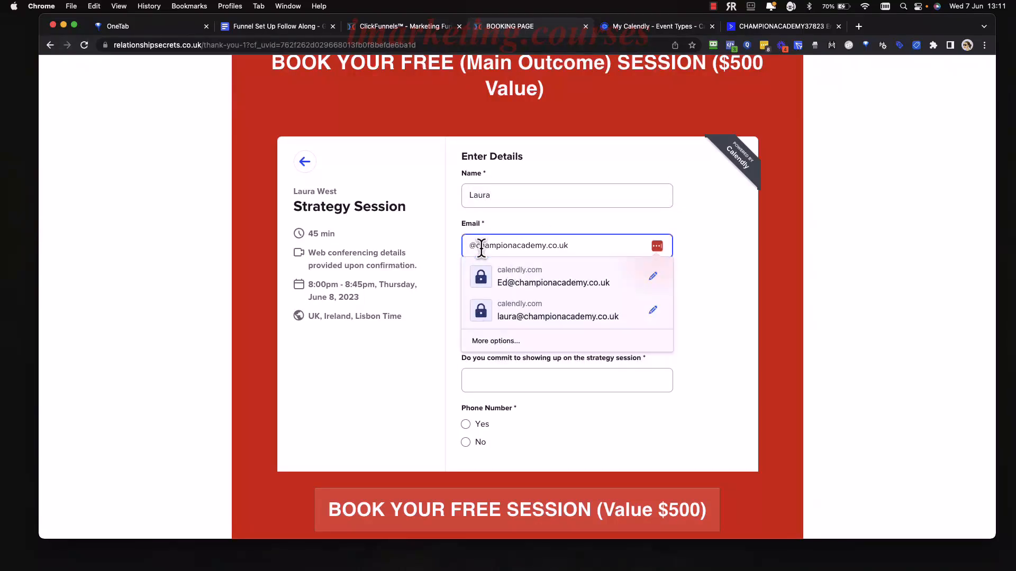
pyautogui.write('laura')
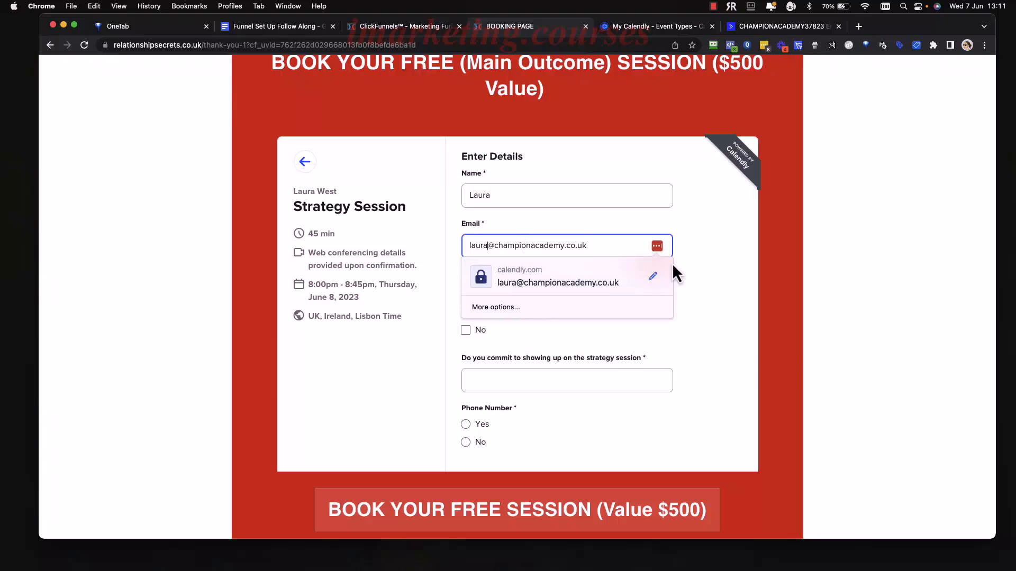
pyautogui.click(692, 267)
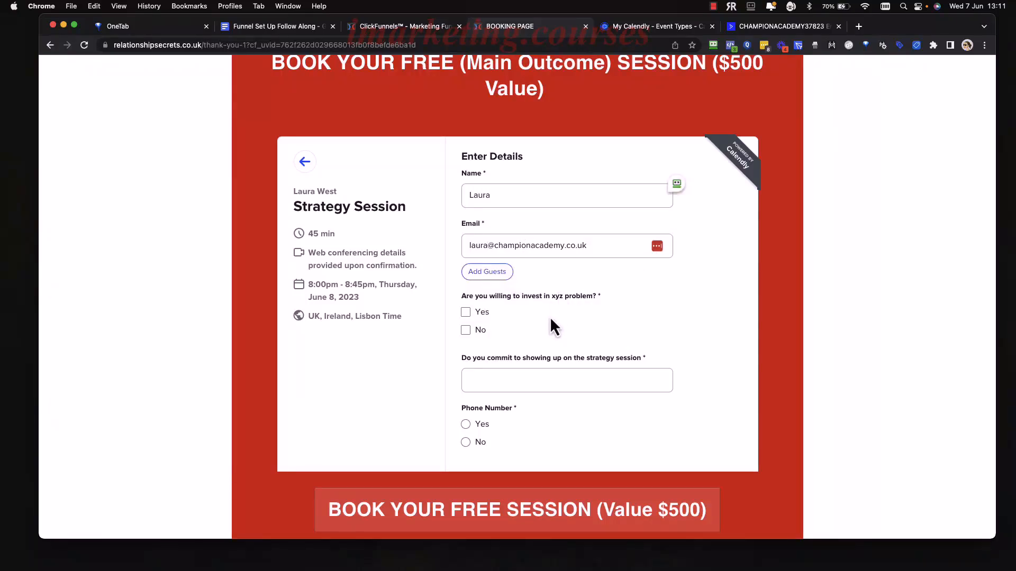
# Answer Yes to the invest, commitment and phone number questions.
pyautogui.scroll(-2, 547, 328)
pyautogui.click(466, 260)
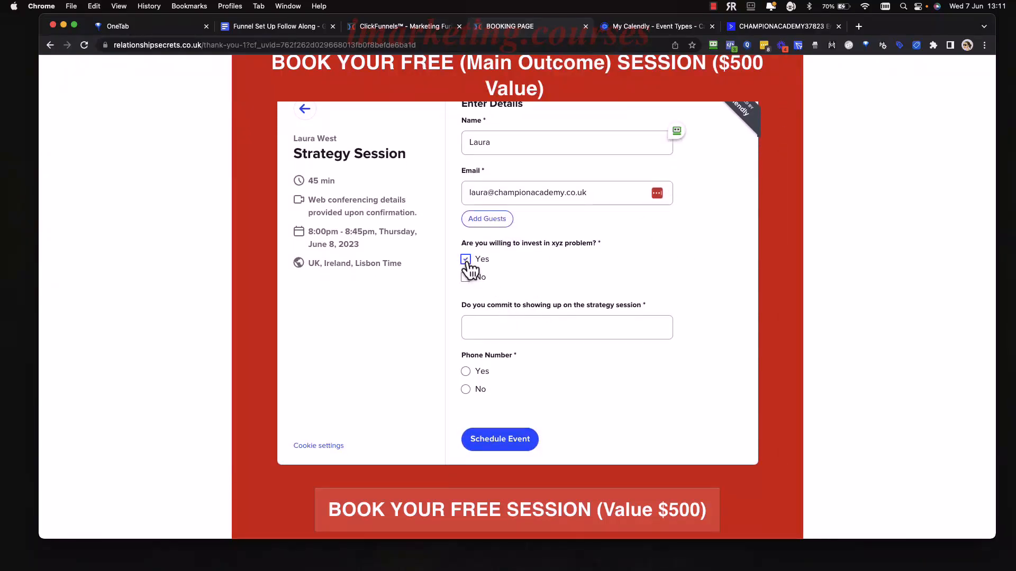
pyautogui.click(509, 326)
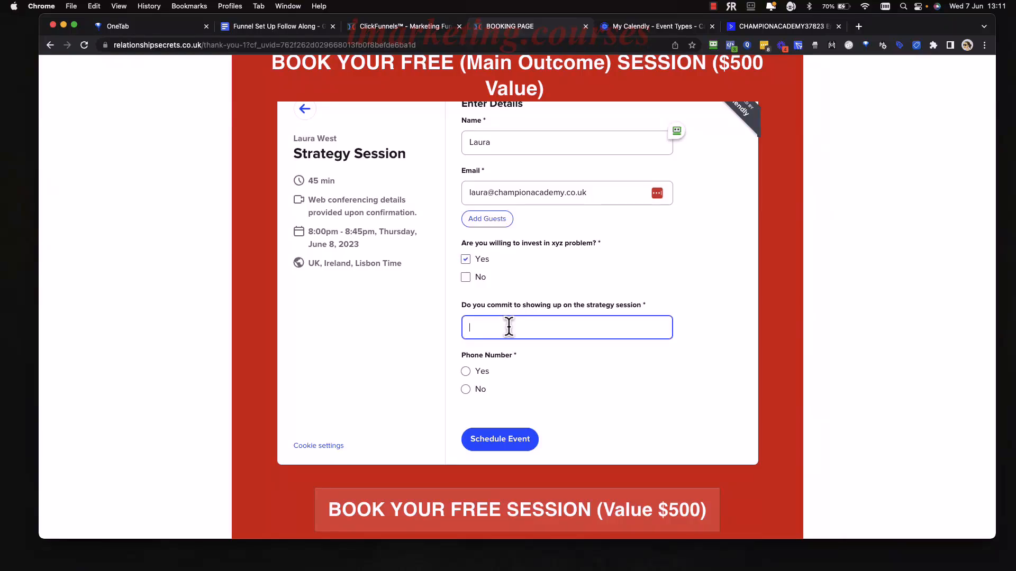
pyautogui.scroll(-1, 468, 379)
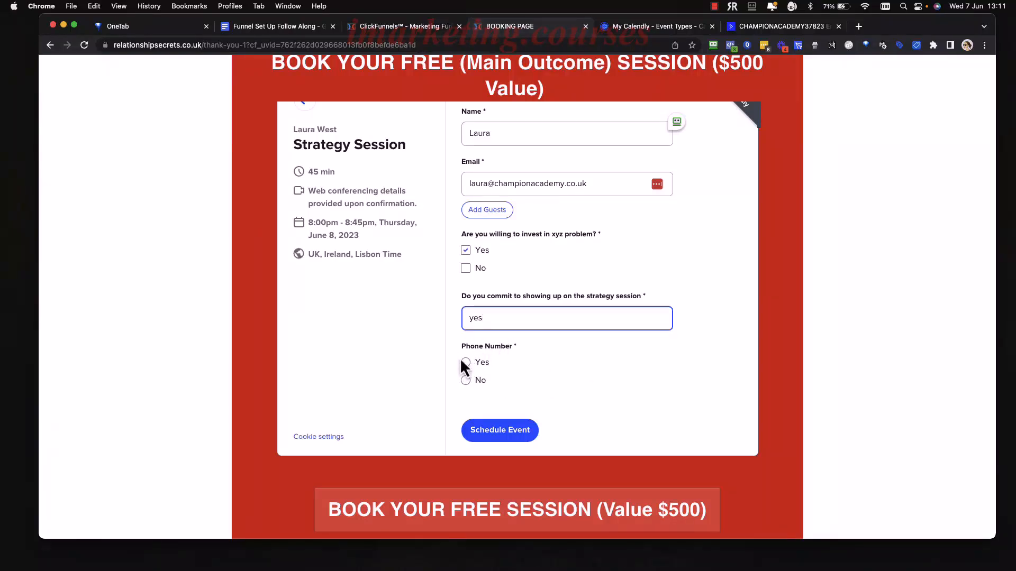
pyautogui.click(465, 363)
# Schedule the 8:00–8:45pm Strategy Session, review the confirmation, then go to ActiveCampaign Automations.
pyautogui.scroll(-3, 548, 402)
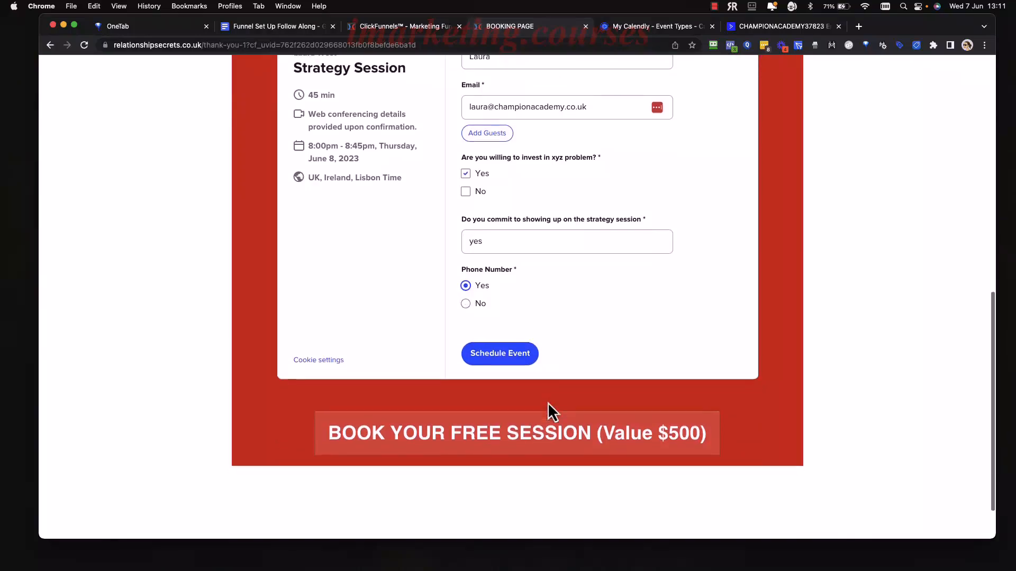
pyautogui.scroll(4, 548, 402)
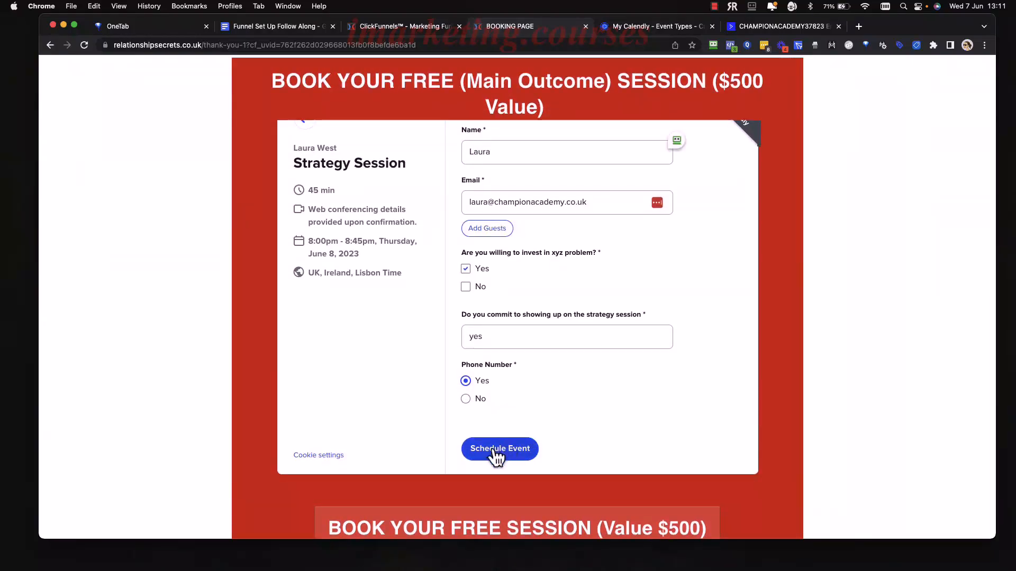
pyautogui.click(493, 451)
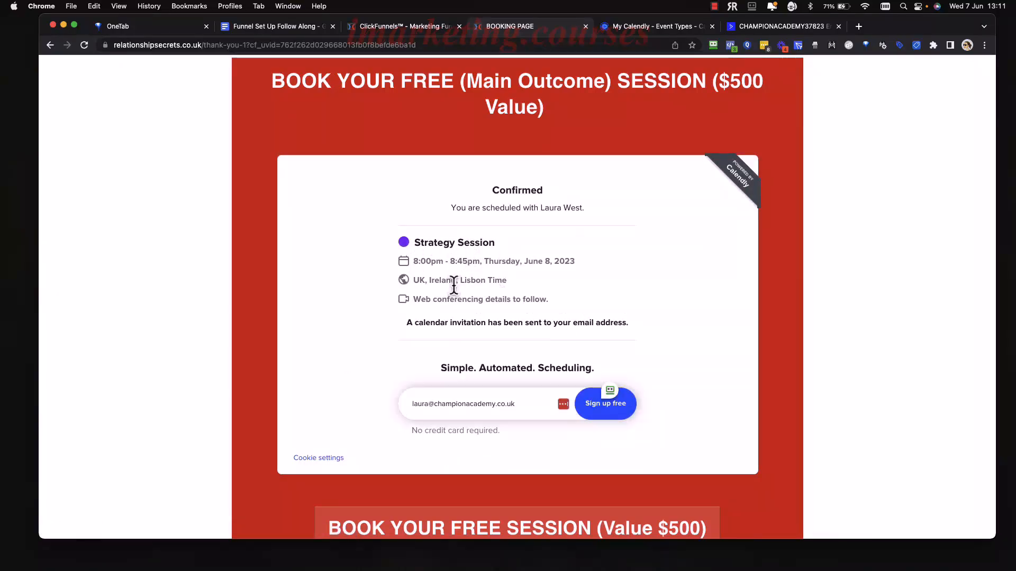
pyautogui.scroll(-5, 556, 318)
pyautogui.scroll(5, 558, 324)
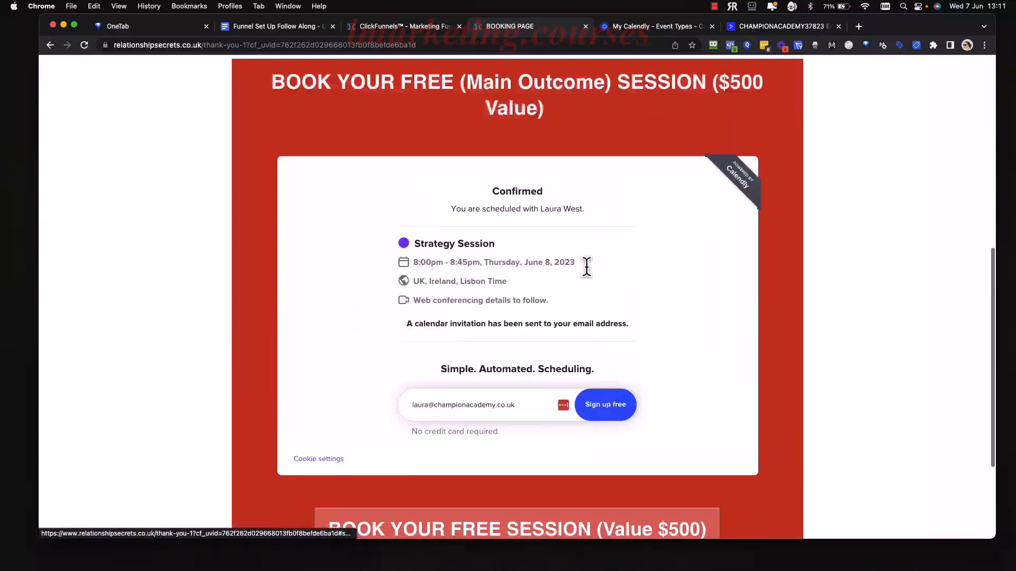
pyautogui.scroll(8, 586, 267)
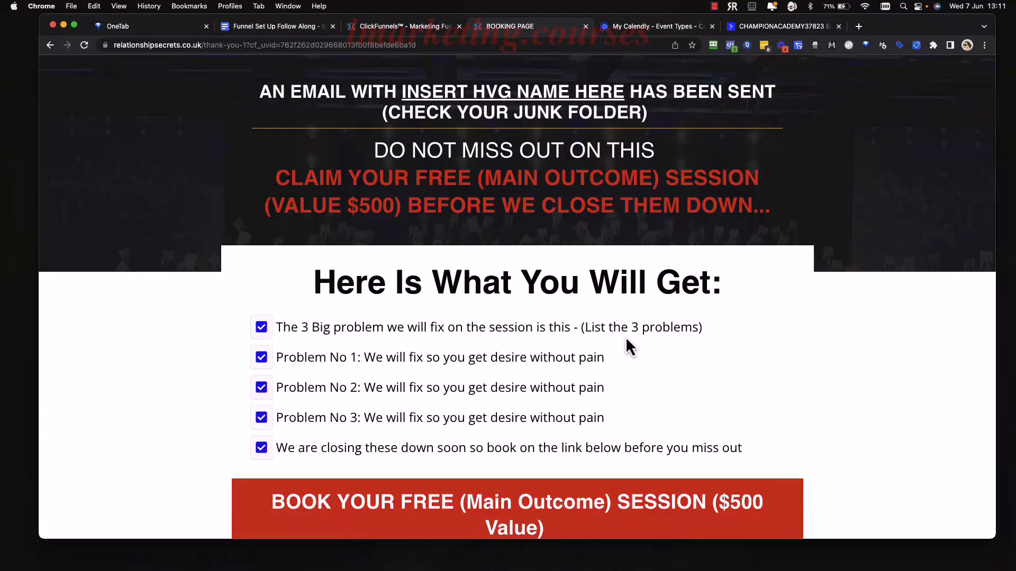
pyautogui.scroll(-5, 623, 277)
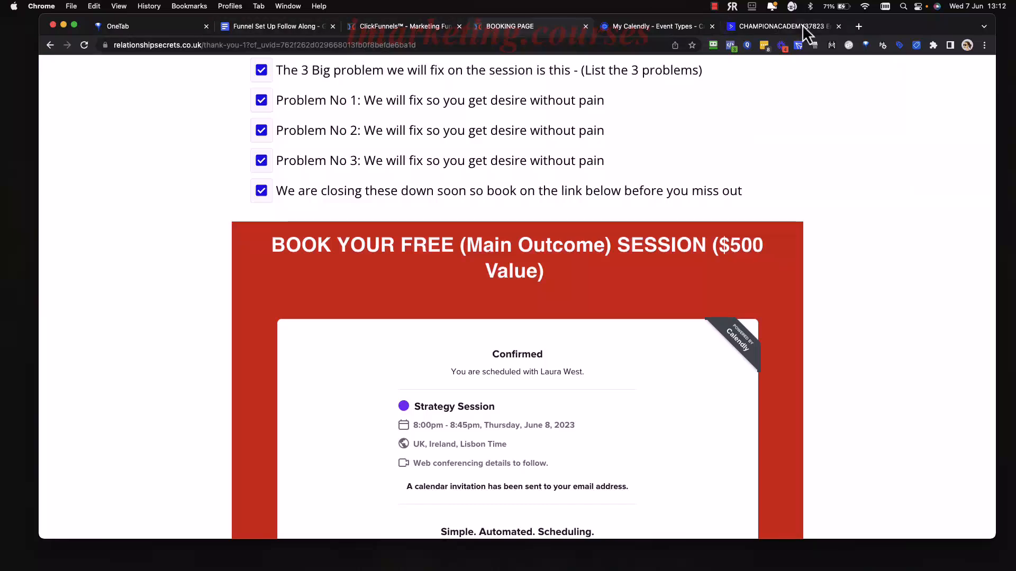
pyautogui.click(783, 27)
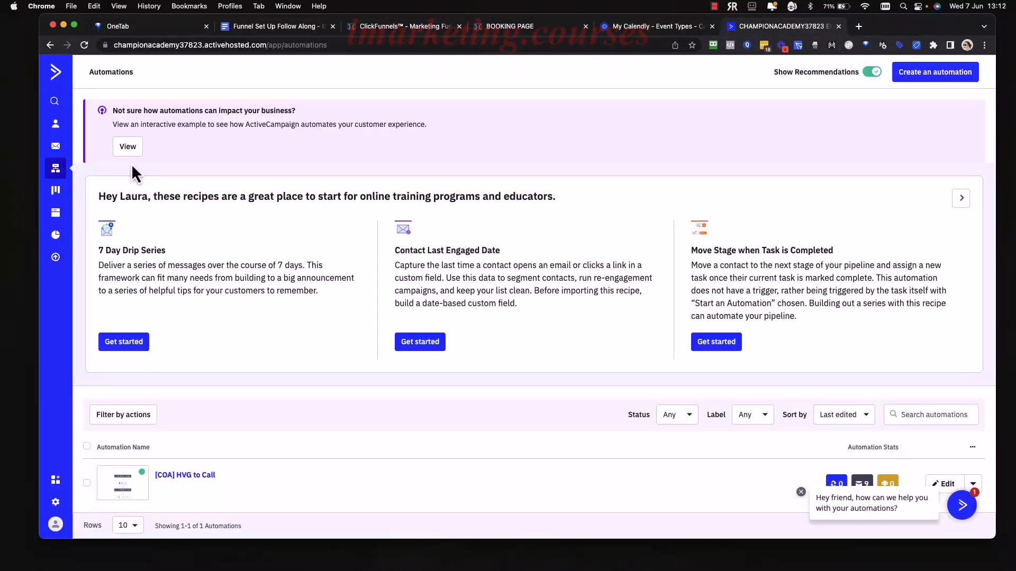
# Open the test contact's record from the [COA] HVG list under Contacts > Lists.
pyautogui.click(56, 126)
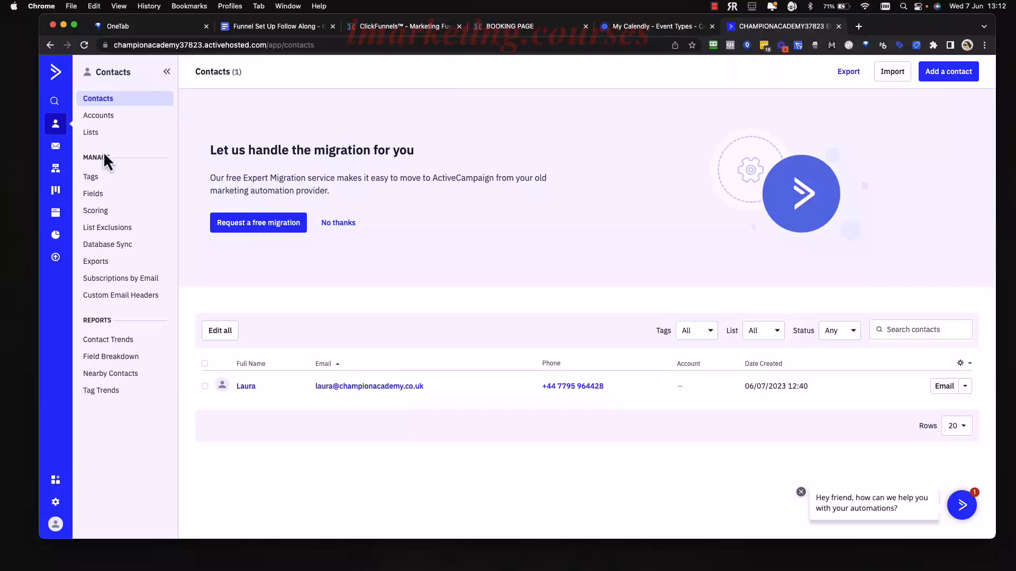
pyautogui.click(84, 136)
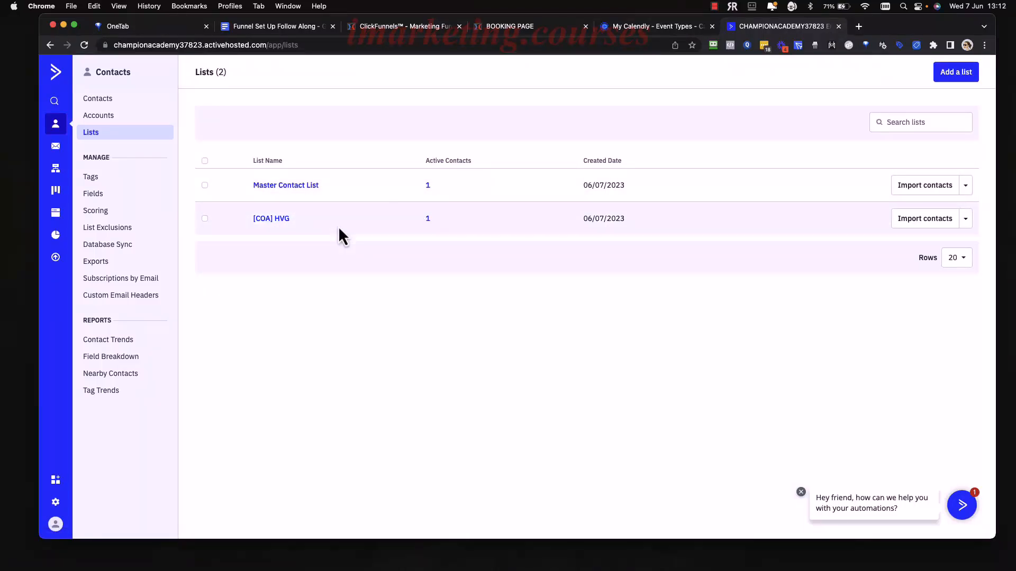
pyautogui.click(282, 220)
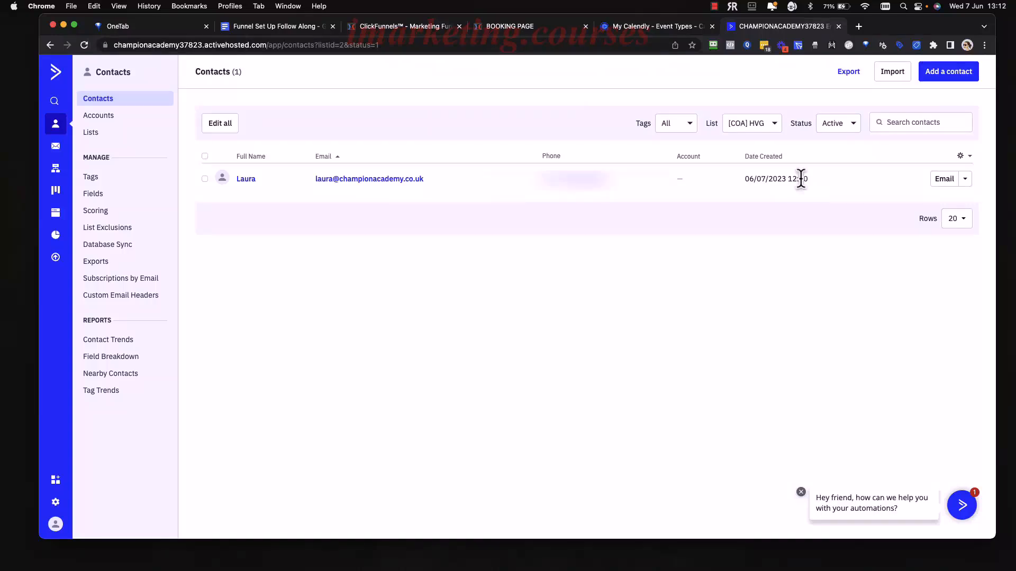
pyautogui.click(250, 180)
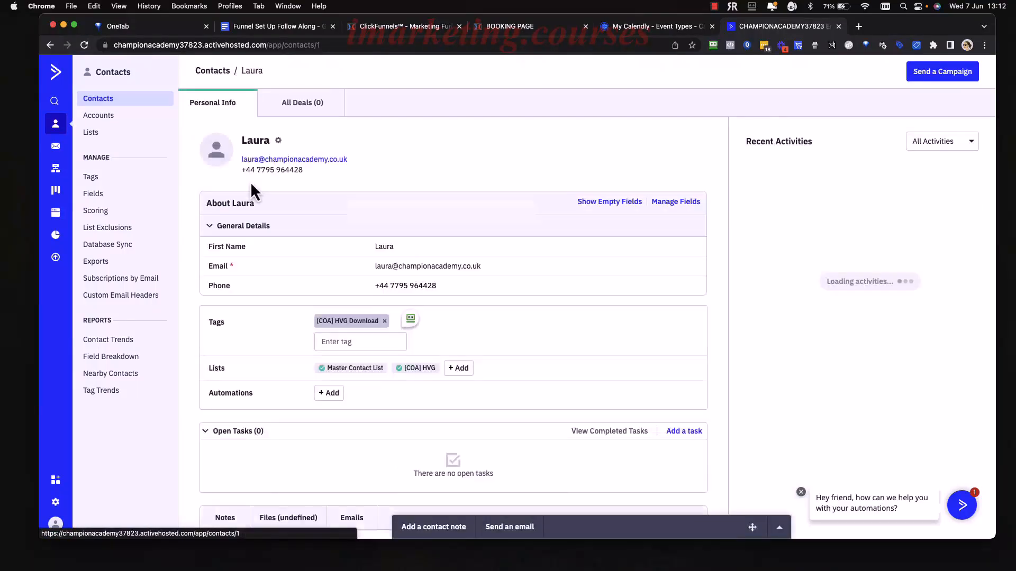
# Inspect the contact's Master Contact List subscription details, then close them.
pyautogui.scroll(-2, 563, 380)
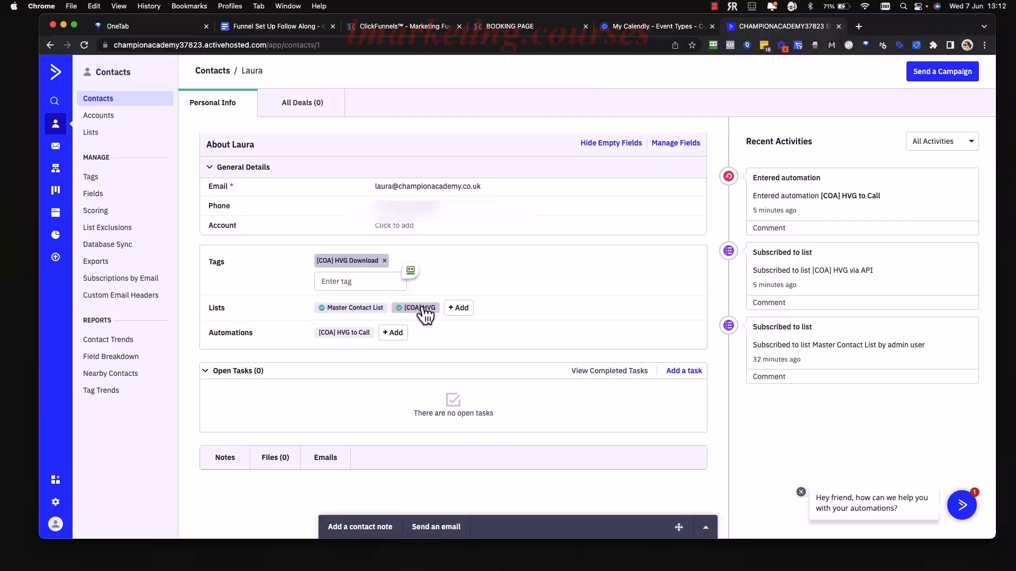
pyautogui.click(349, 309)
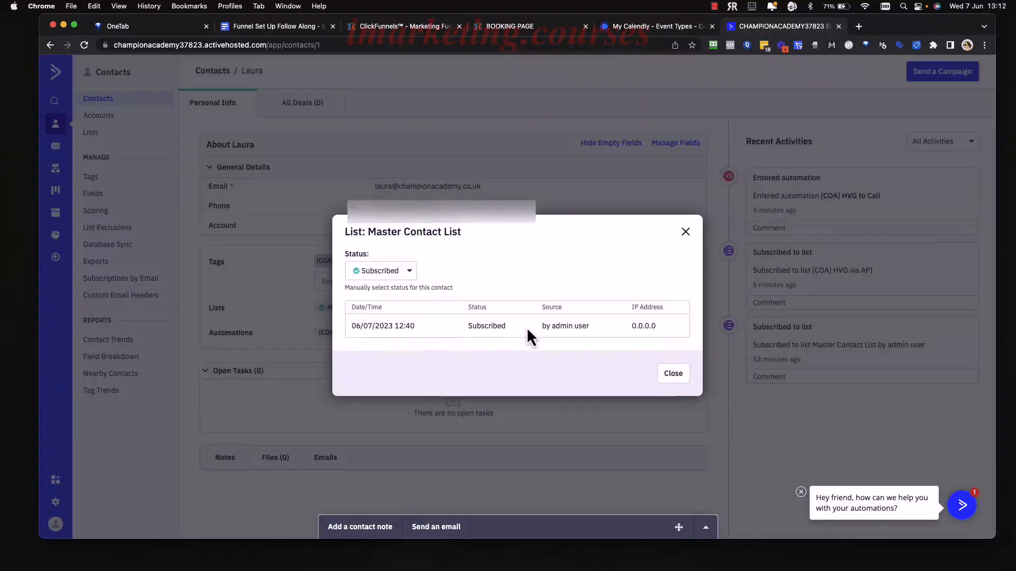
pyautogui.click(686, 233)
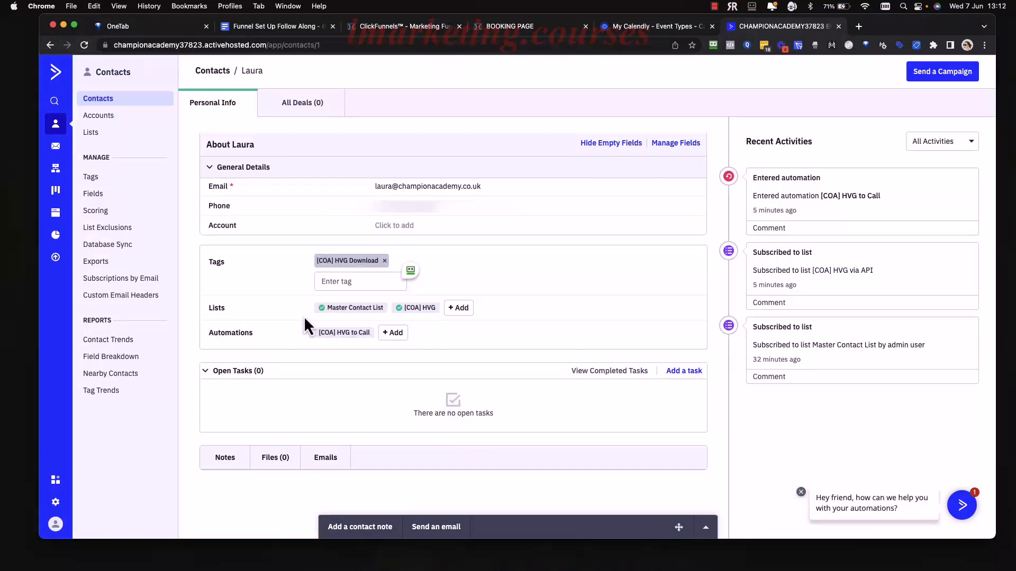
pyautogui.click(381, 310)
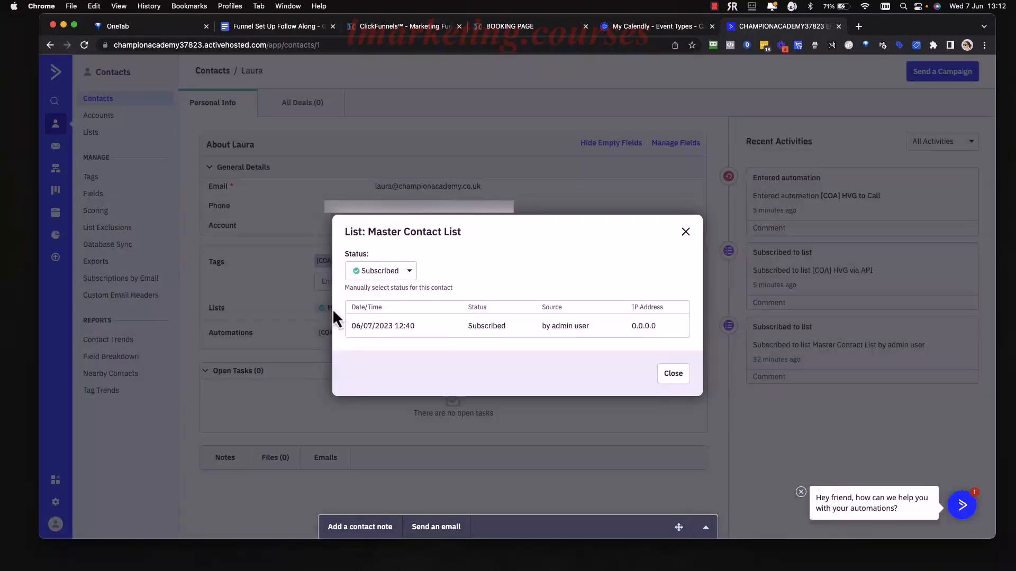
pyautogui.click(685, 234)
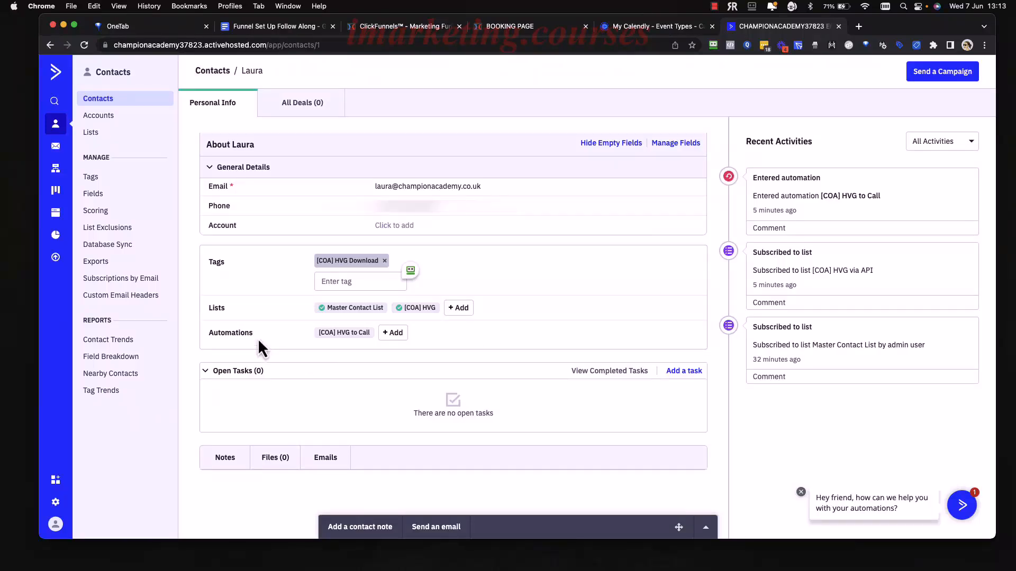
# Open the contact's [COA] HVG to Call path, showing Email 1 sent and the 1-hour wait.
pyautogui.click(346, 333)
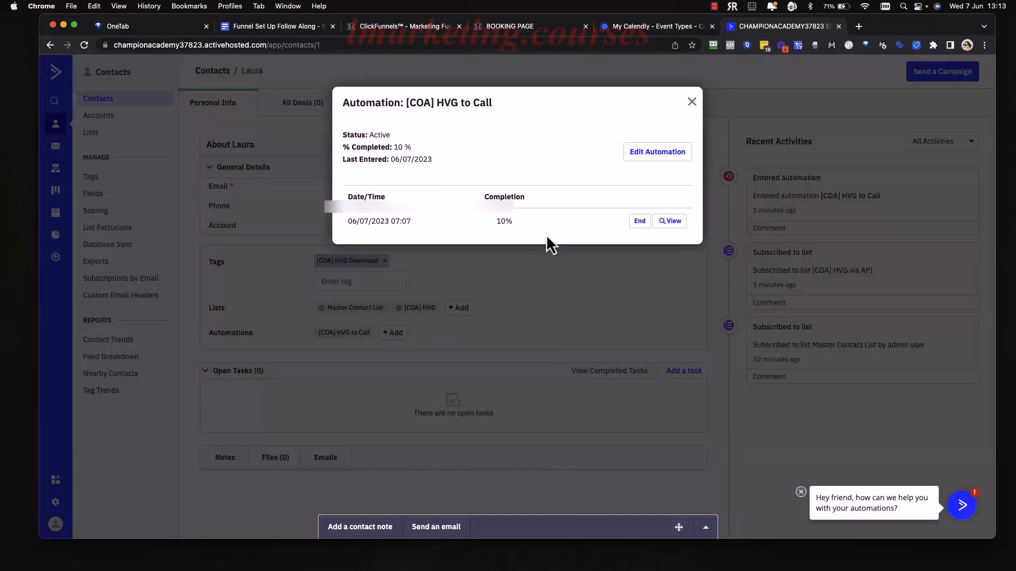
pyautogui.click(673, 222)
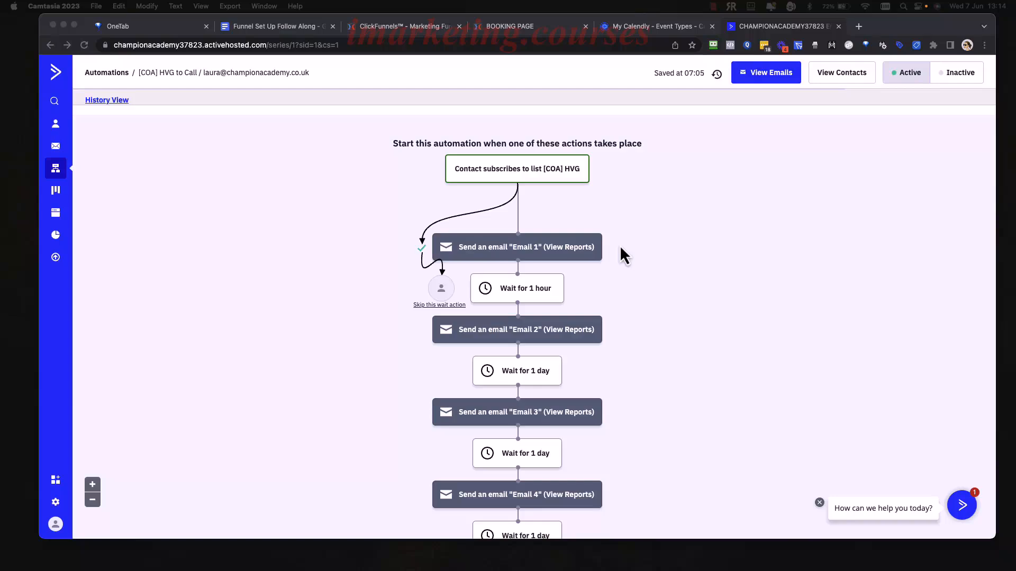
pyautogui.scroll(-1, 635, 275)
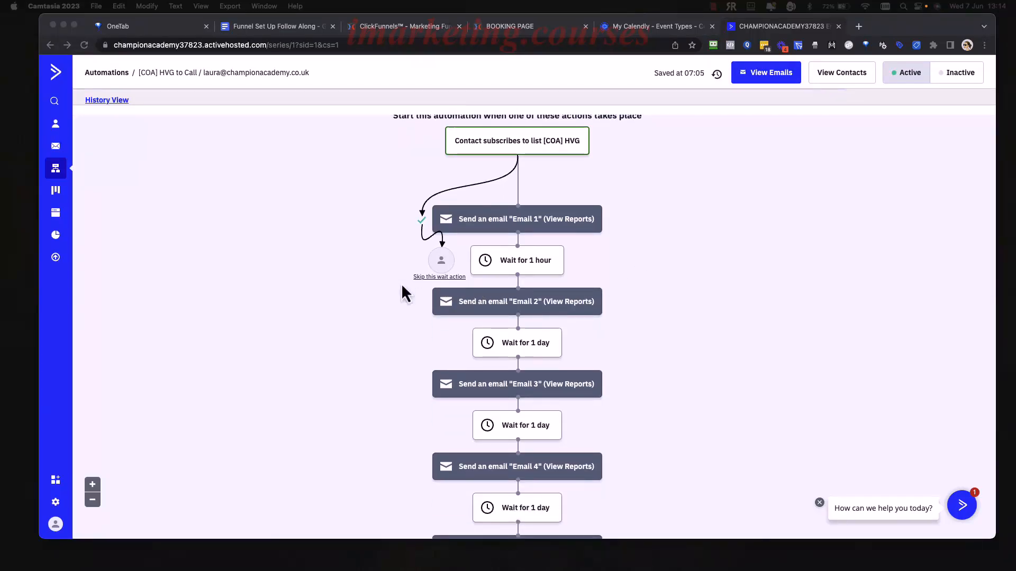
pyautogui.scroll(-10, 410, 305)
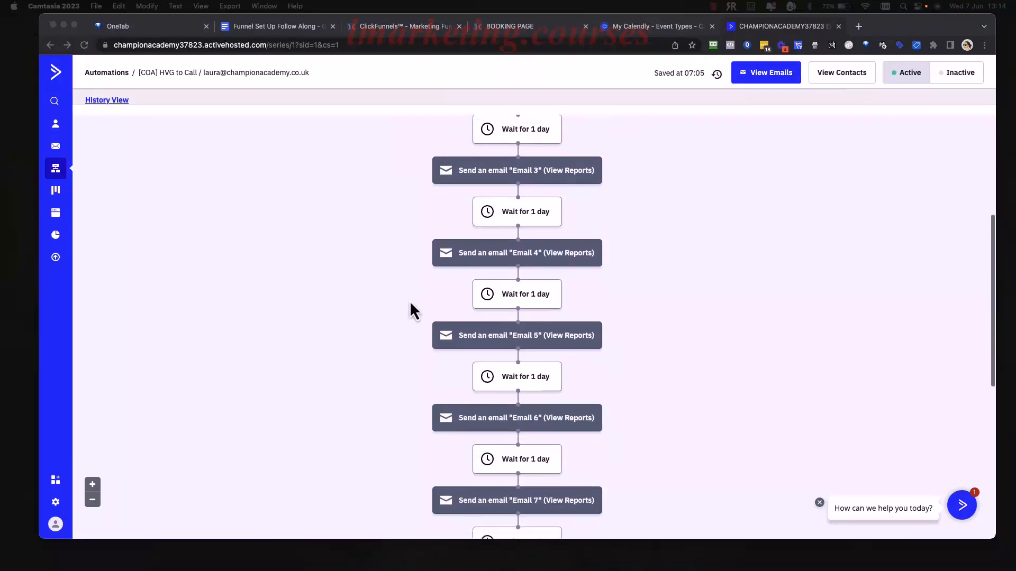
pyautogui.scroll(-3, 410, 300)
pyautogui.scroll(15, 410, 300)
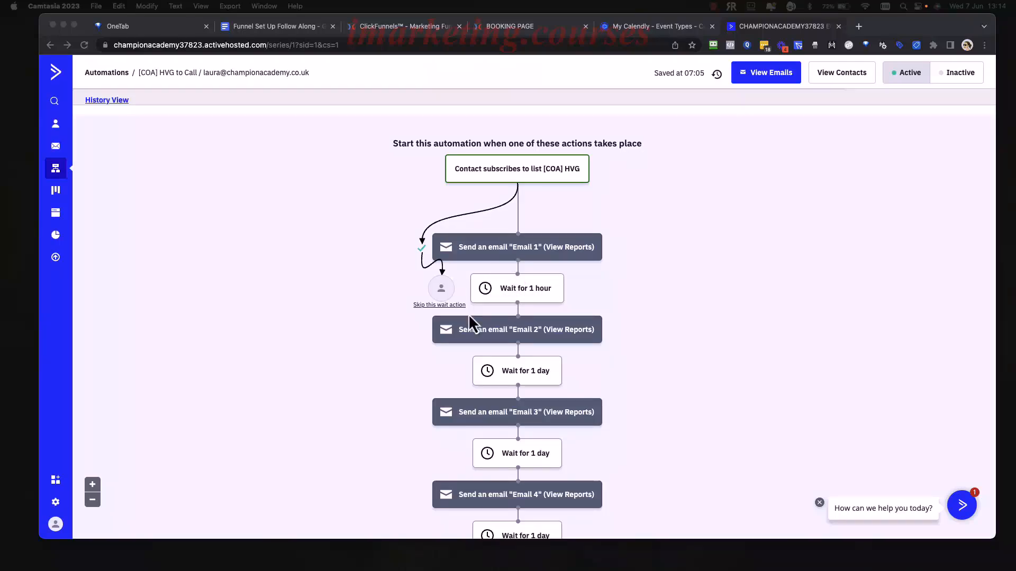
# Skip the 'Wait for 1 hour' step so Email 2 sends and the 1-day wait begins.
pyautogui.click(404, 328)
pyautogui.click(432, 307)
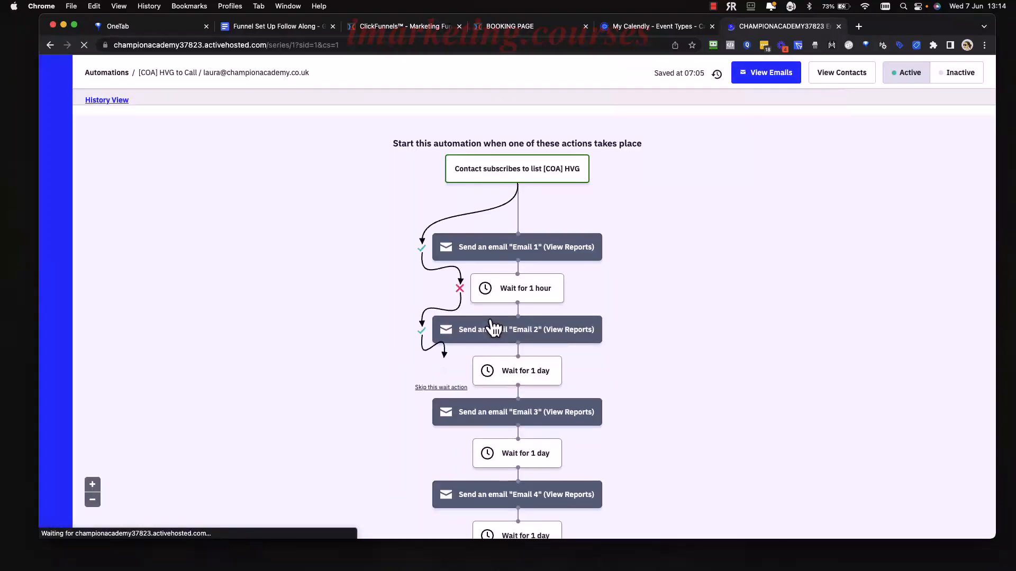
pyautogui.scroll(-1, 488, 333)
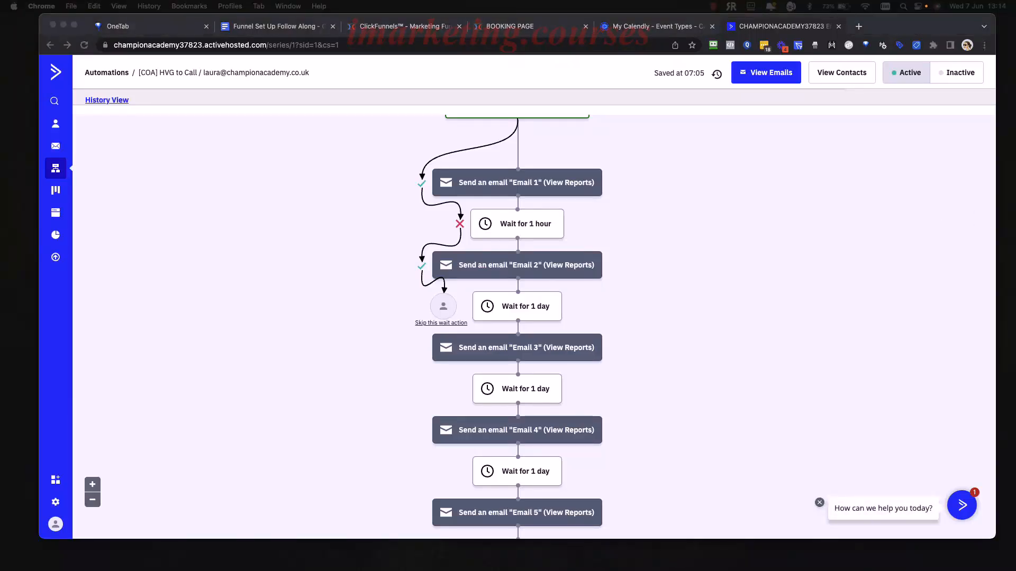
pyautogui.click(752, 229)
pyautogui.scroll(1, 722, 288)
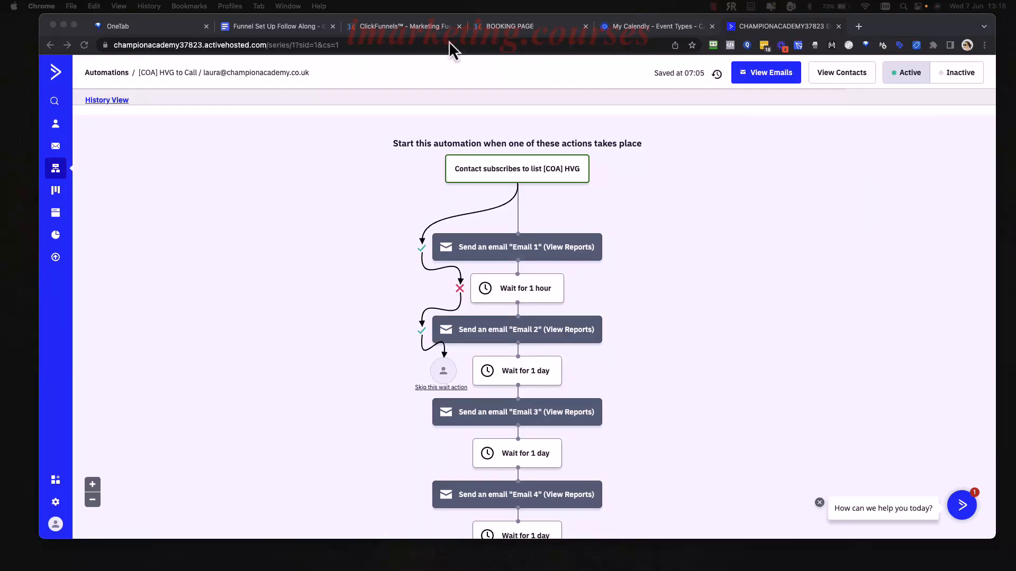
# Review the thank-you page's booking confirmation card and briefly visit the Calendly website.
pyautogui.click(489, 27)
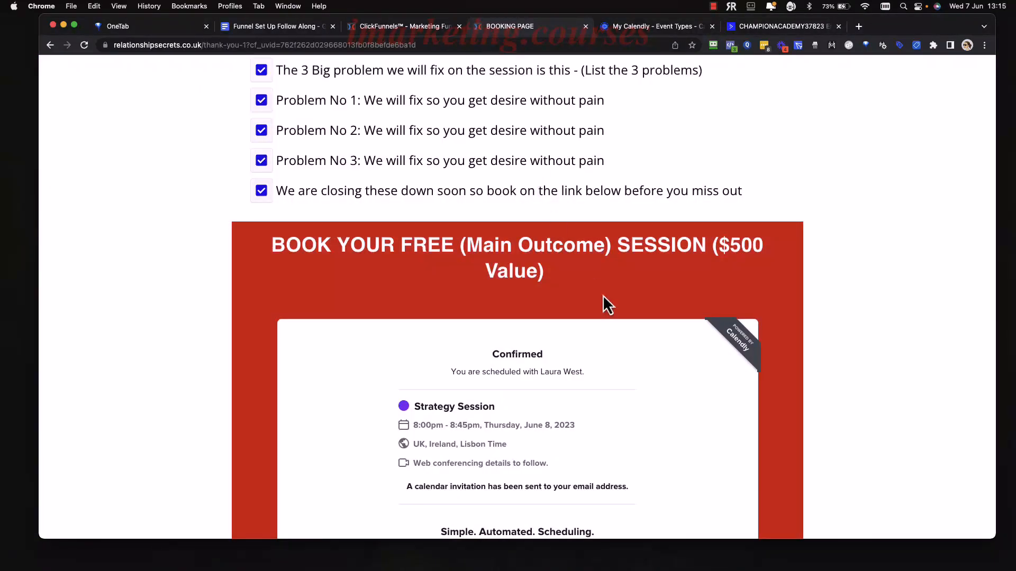
pyautogui.scroll(-4, 604, 296)
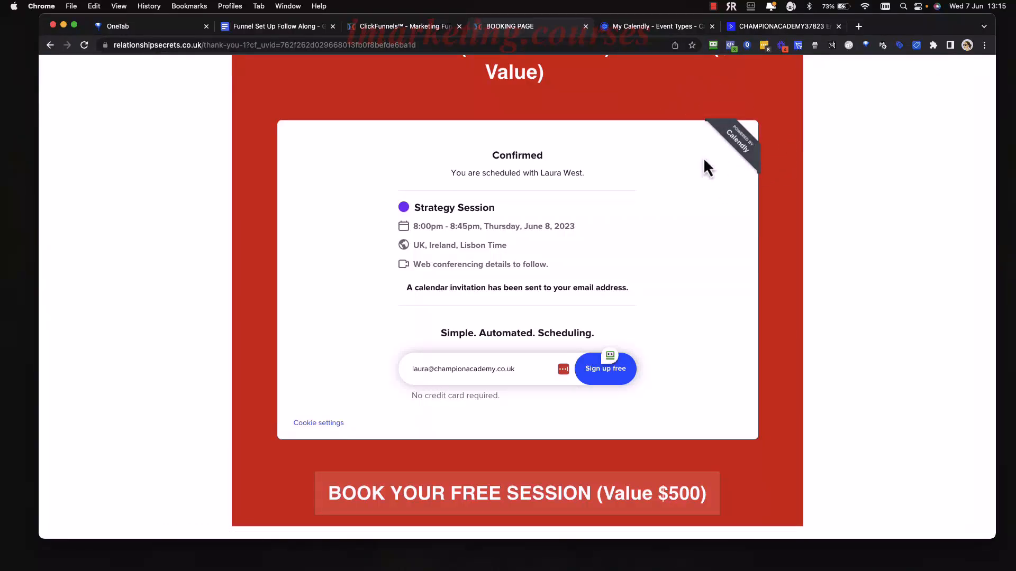
pyautogui.click(723, 137)
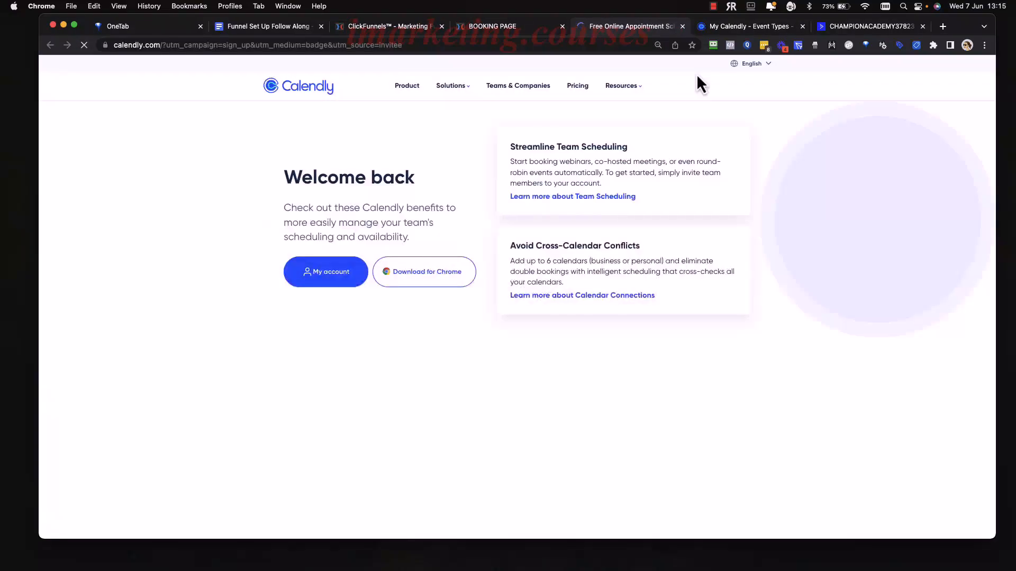
pyautogui.click(685, 27)
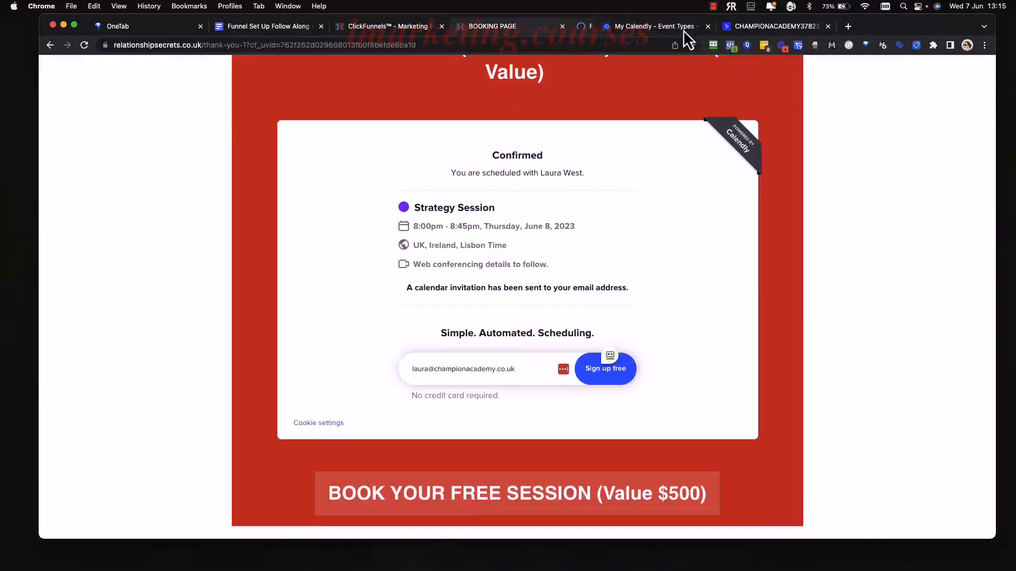
# Switch off Use Calendly branding in Account Settings > Branding and save the change.
pyautogui.click(636, 27)
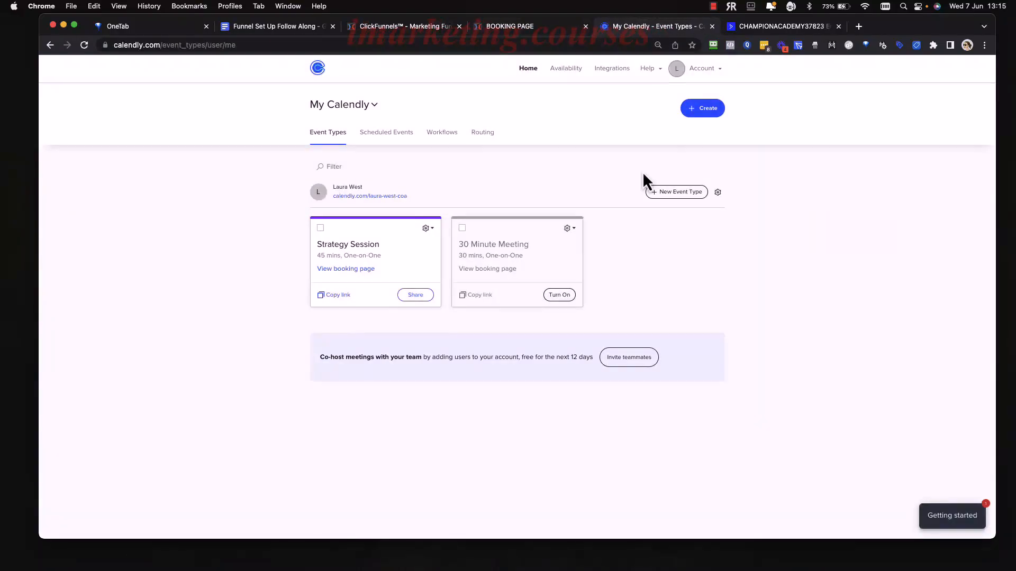
pyautogui.click(719, 73)
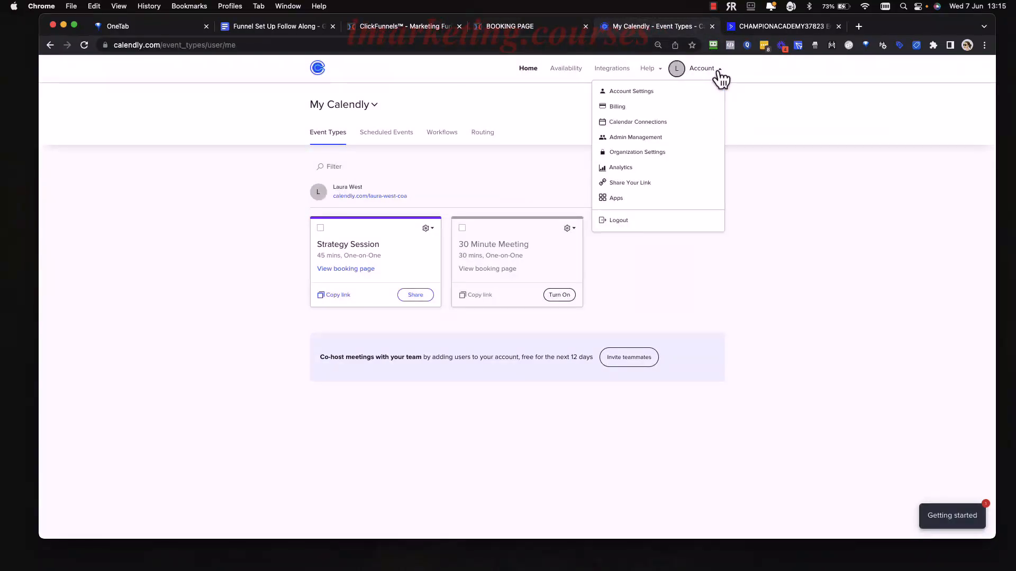
pyautogui.click(656, 94)
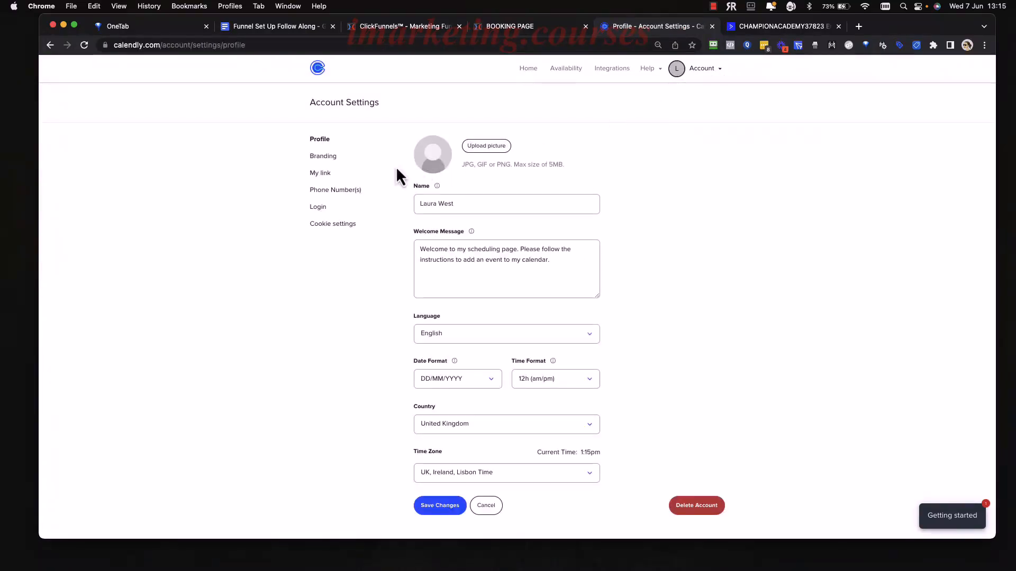
pyautogui.click(325, 158)
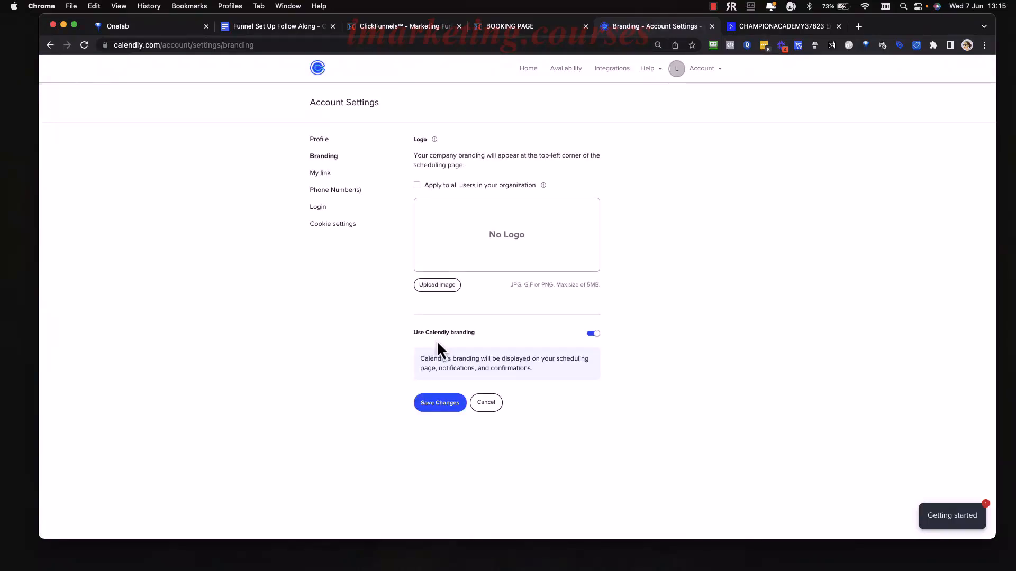
pyautogui.click(592, 334)
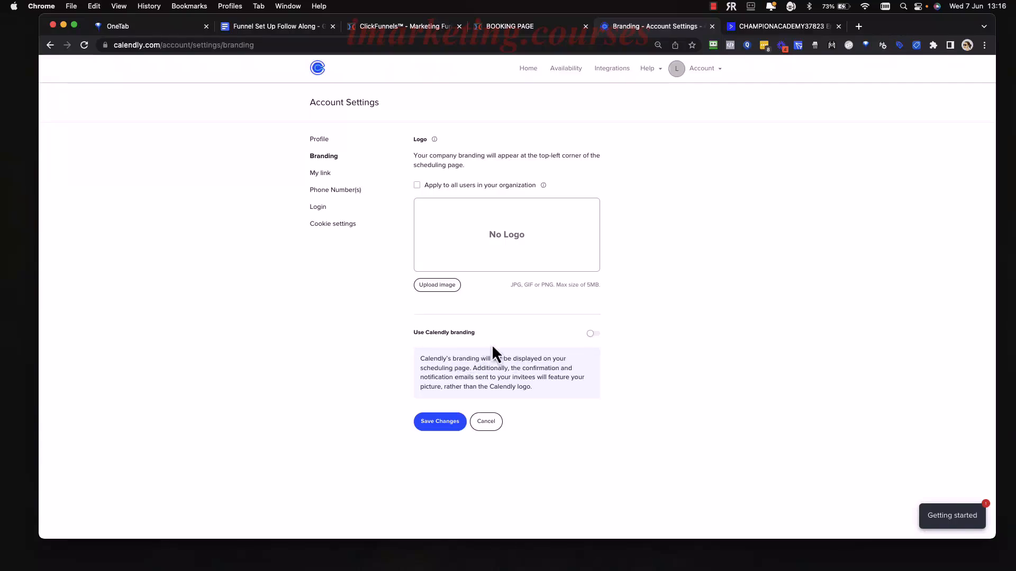
pyautogui.click(435, 427)
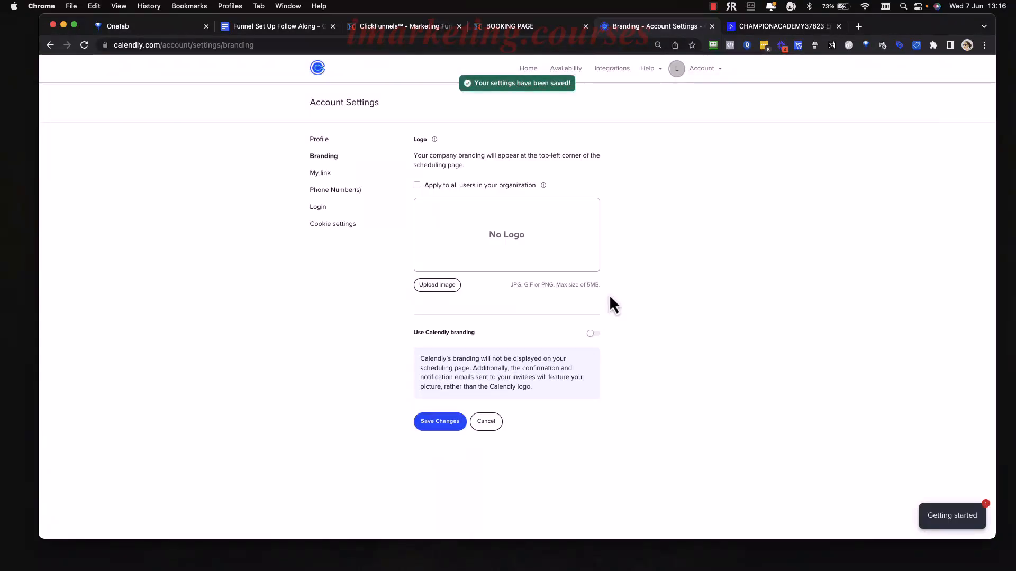
pyautogui.click(508, 29)
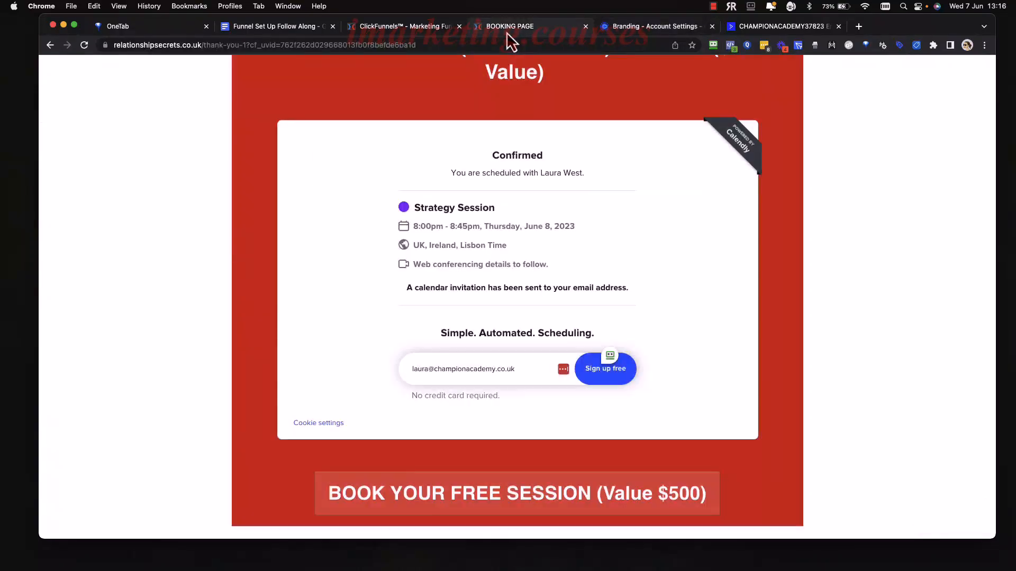
# Look over the live thank-you page checklist, then return to the Thank You - Book A Call step.
pyautogui.scroll(10, 491, 150)
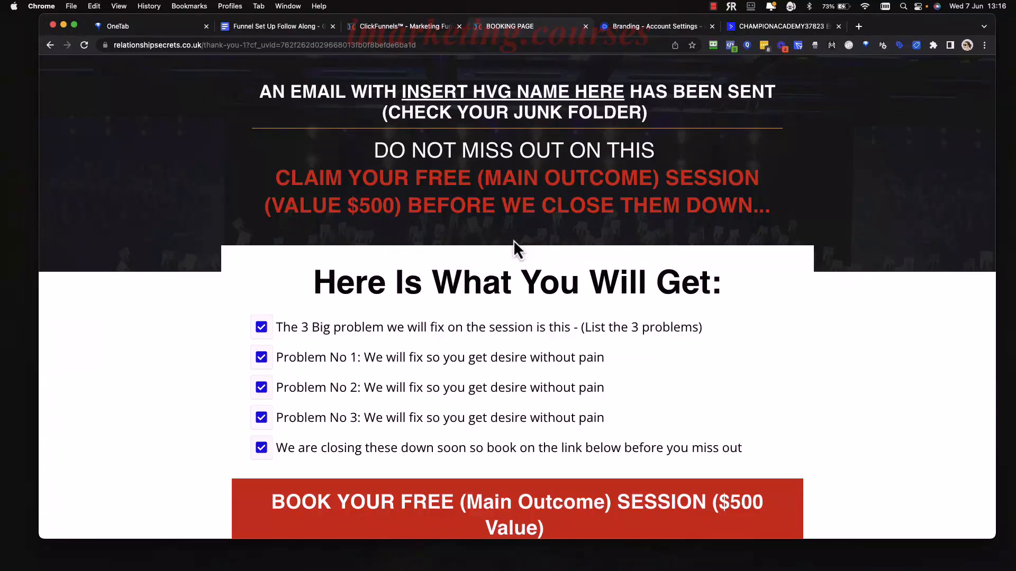
pyautogui.scroll(-3, 484, 317)
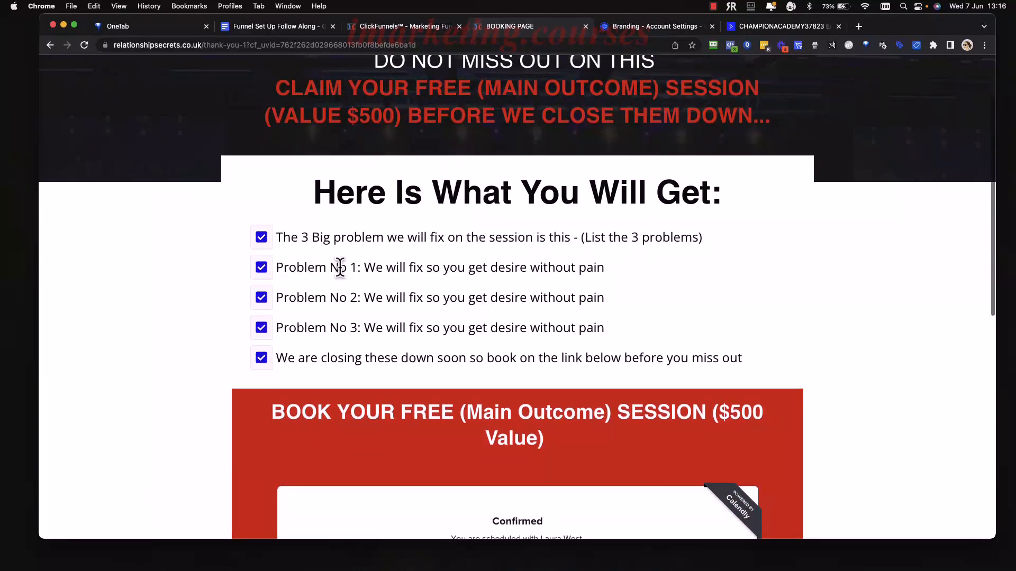
pyautogui.moveTo(267, 248); pyautogui.dragTo(415, 258)
pyautogui.scroll(-4, 417, 265)
pyautogui.scroll(4, 426, 203)
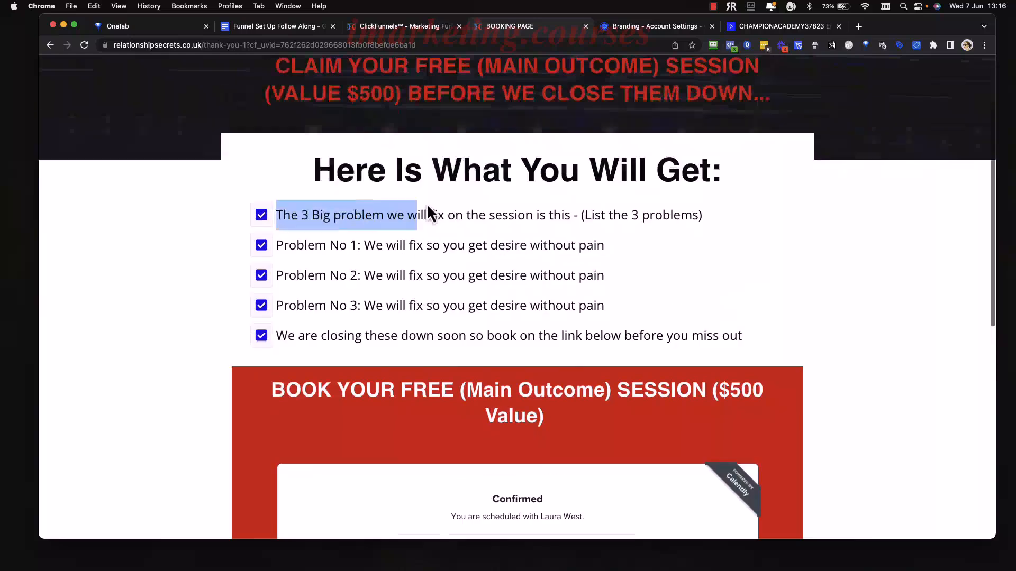
pyautogui.click(427, 203)
pyautogui.moveTo(596, 229); pyautogui.dragTo(472, 227)
pyautogui.click(467, 220)
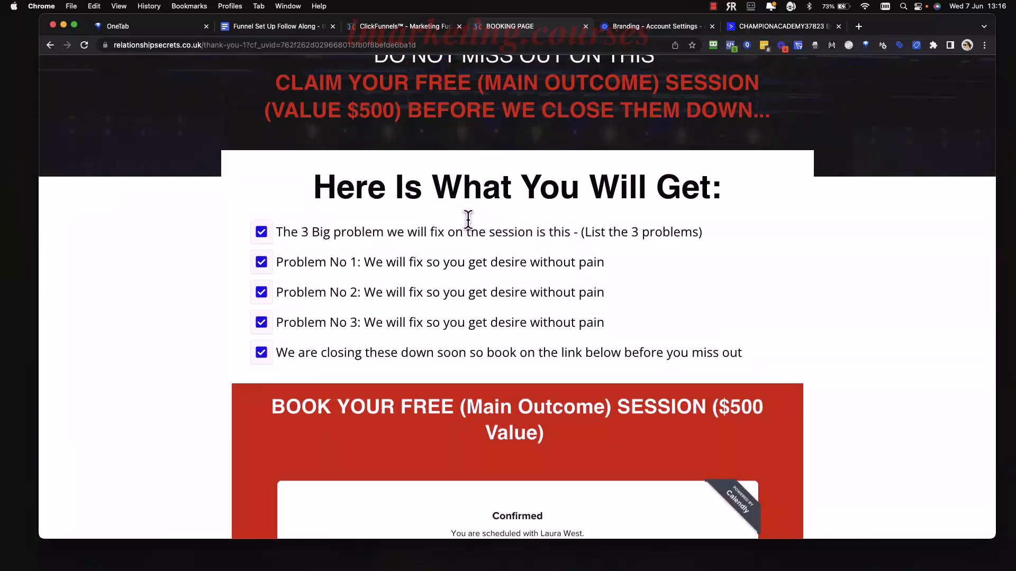
pyautogui.click(416, 27)
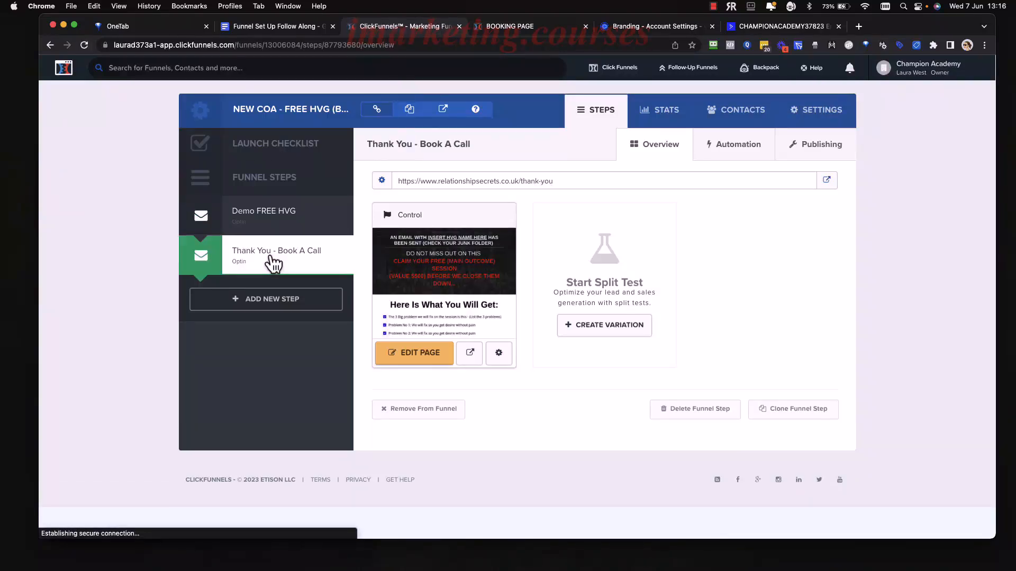
# Open the thank-you page in the editor and replace the first line's session wording with 'gerern'.
pyautogui.click(438, 364)
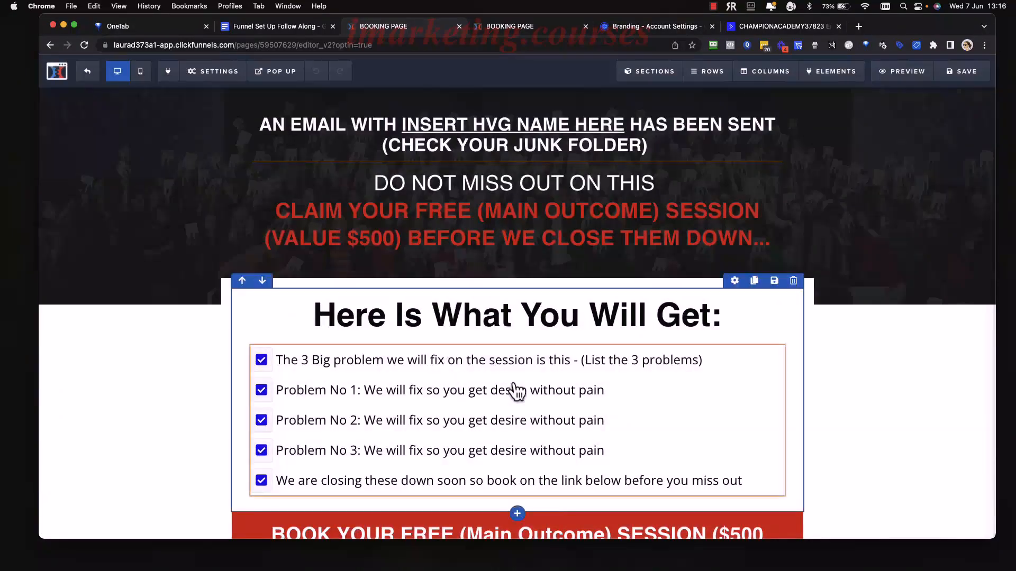
pyautogui.scroll(-3, 508, 358)
pyautogui.click(639, 280)
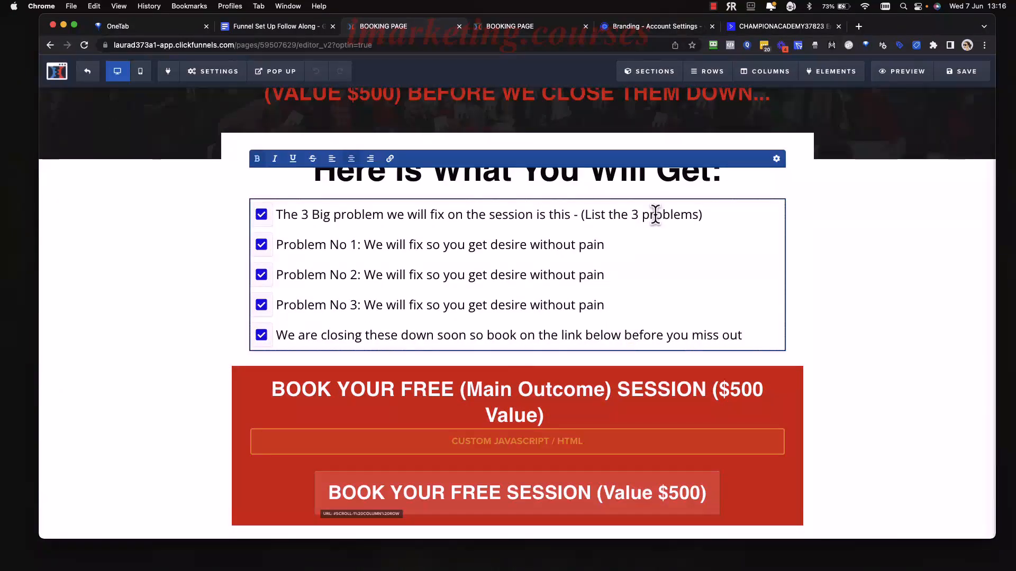
pyautogui.moveTo(716, 219); pyautogui.dragTo(412, 223)
pyautogui.click(407, 221)
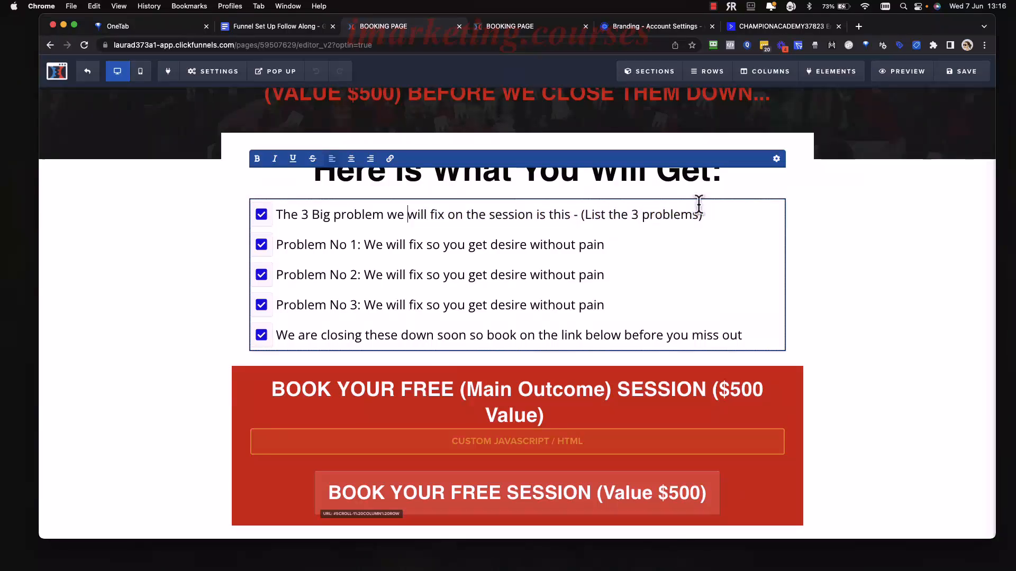
pyautogui.moveTo(717, 216); pyautogui.dragTo(445, 218)
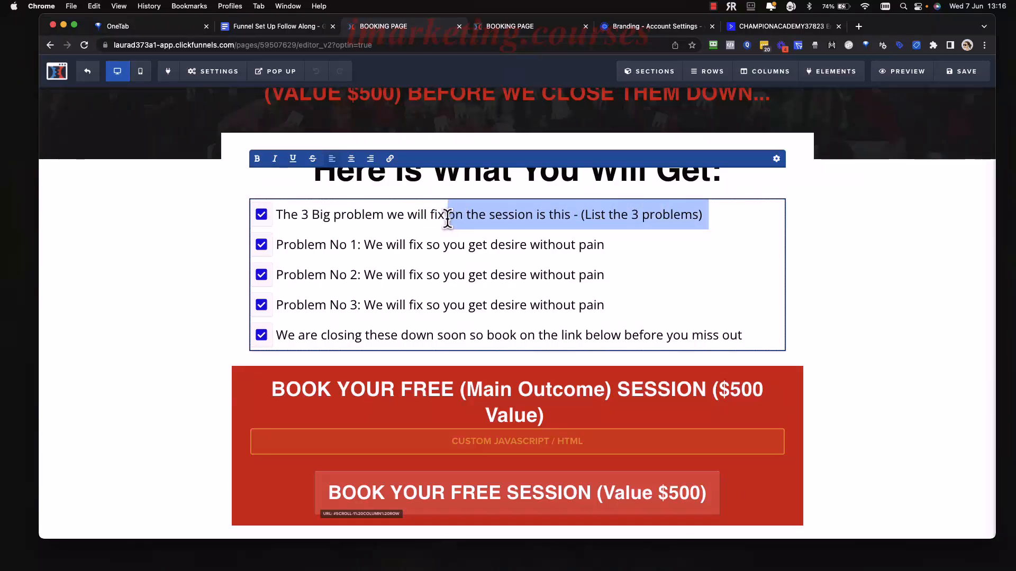
pyautogui.click(445, 217)
pyautogui.moveTo(524, 217); pyautogui.dragTo(477, 217)
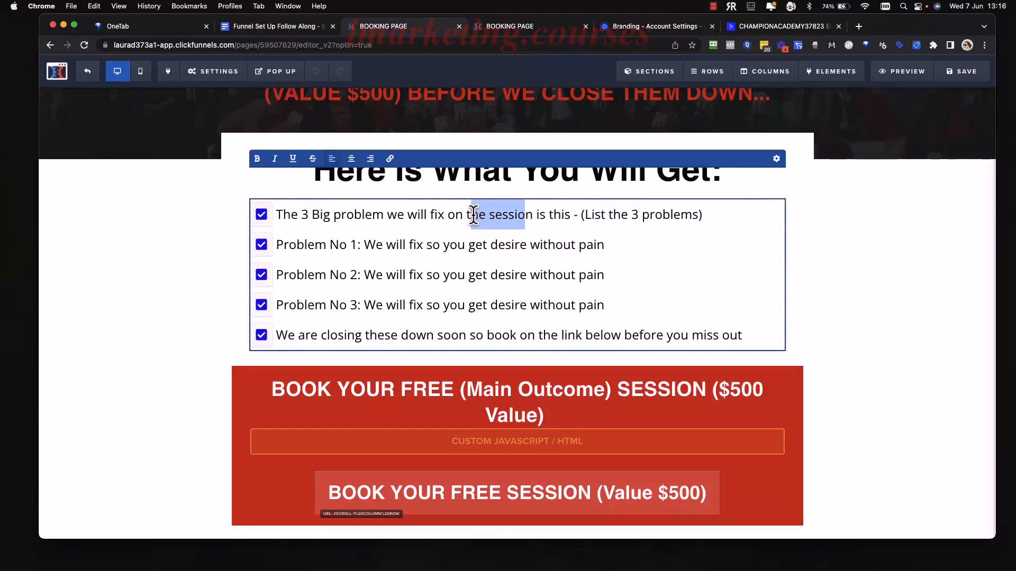
pyautogui.write('gerern')
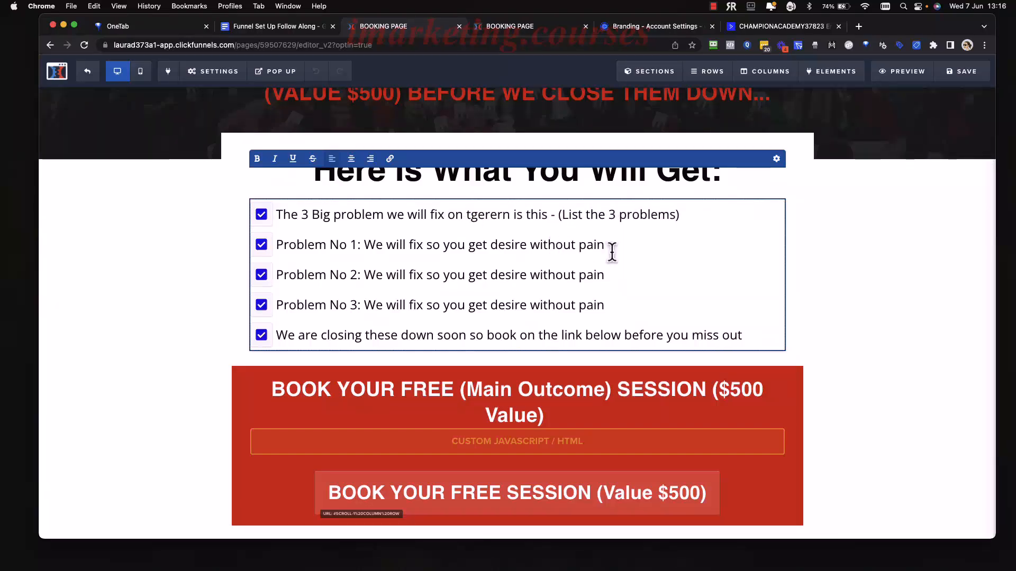
# Replace the Problem No 1 ending with 'tgrt', bold 'We will fix', and underline Problem No 2 words.
pyautogui.moveTo(607, 247); pyautogui.dragTo(512, 246)
pyautogui.write('tgrt')
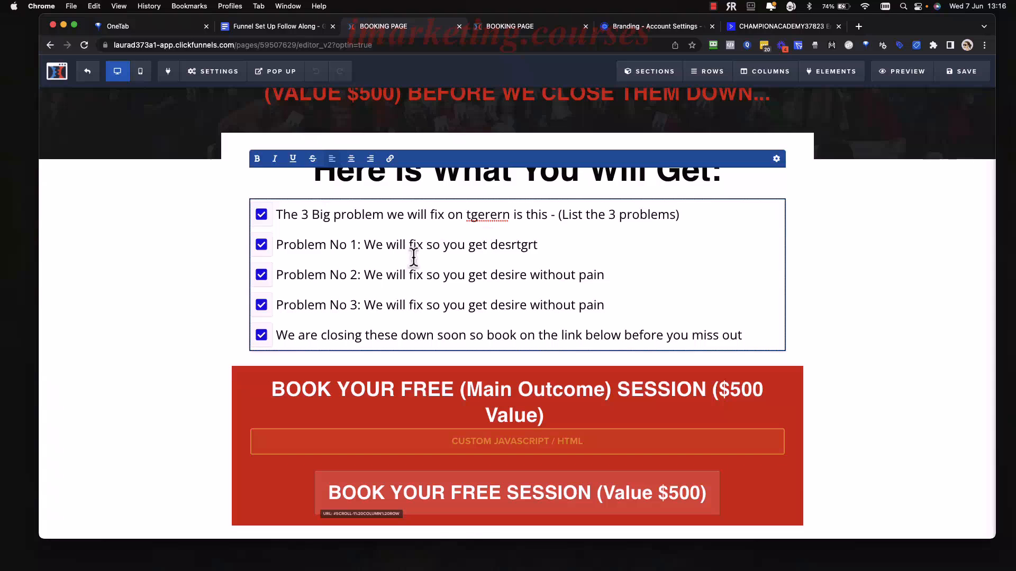
pyautogui.moveTo(416, 245); pyautogui.dragTo(364, 244)
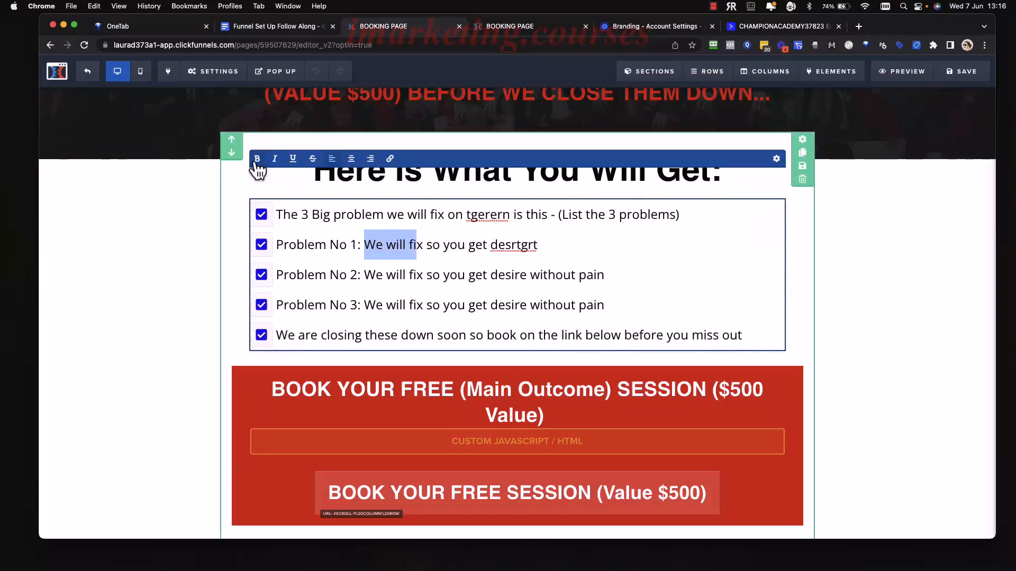
pyautogui.click(257, 159)
pyautogui.click(431, 276)
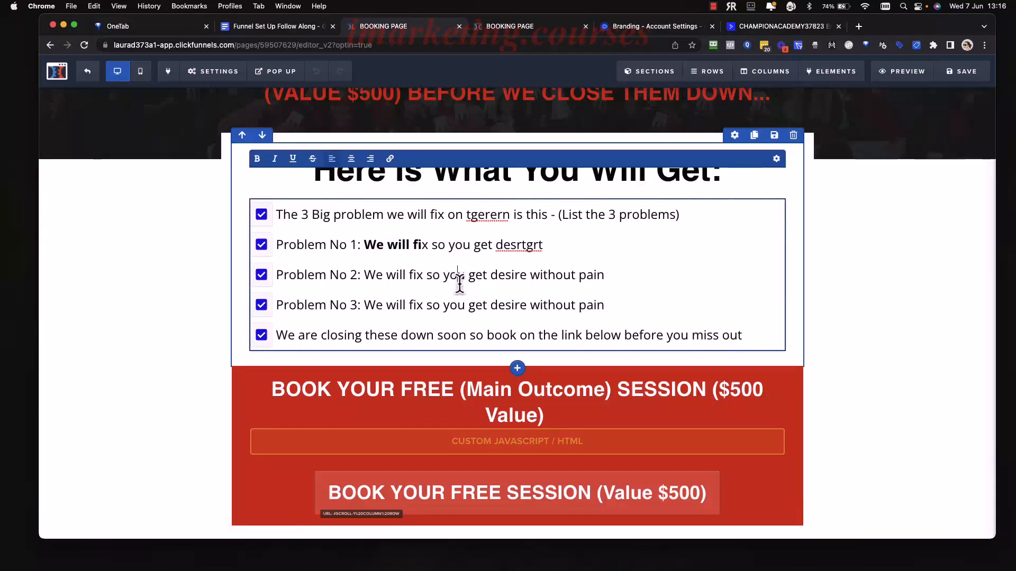
pyautogui.moveTo(458, 283); pyautogui.dragTo(386, 286)
pyautogui.click(293, 159)
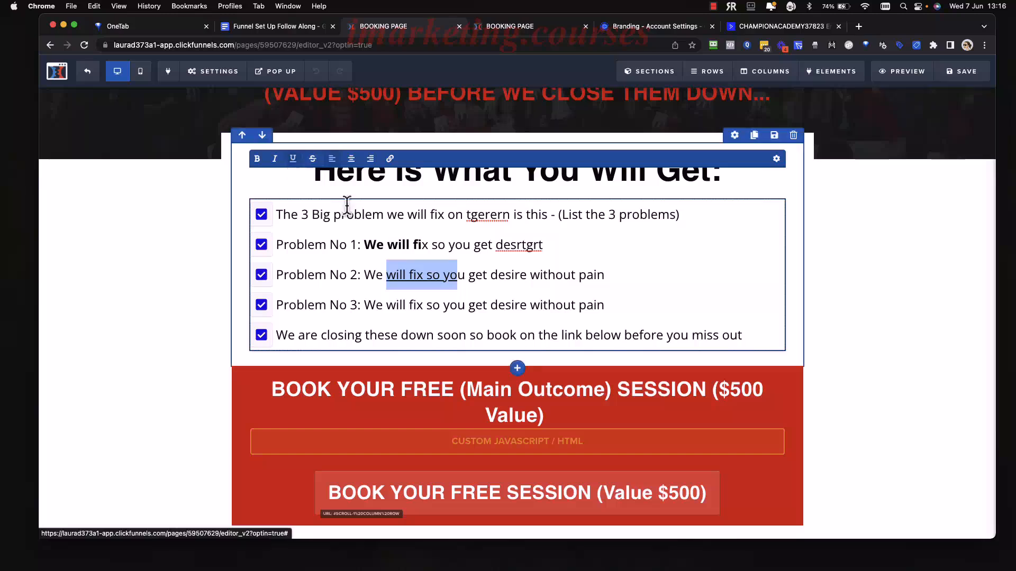
pyautogui.click(532, 302)
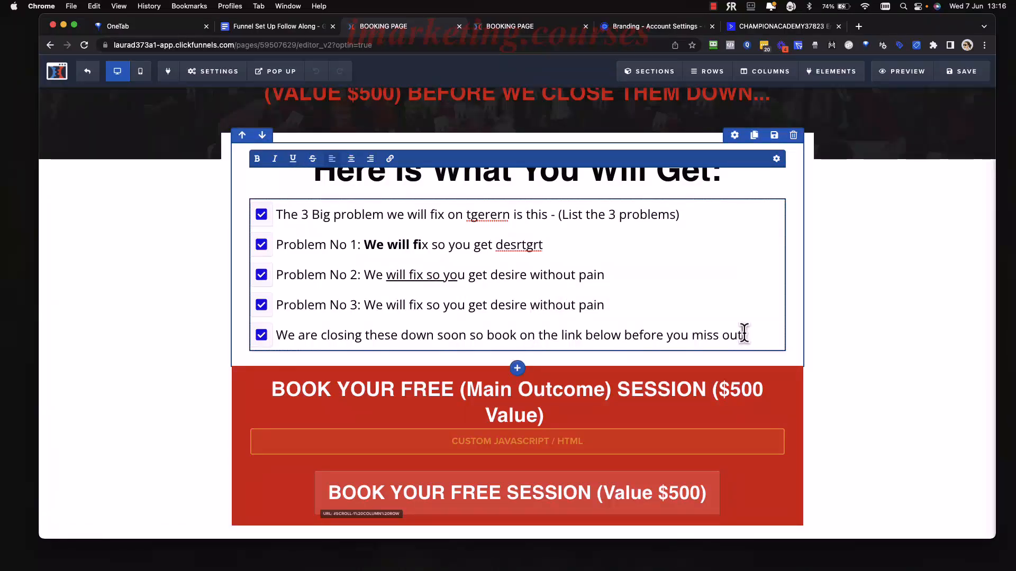
# Delete every checklist line after the first and add two empty check items.
pyautogui.moveTo(744, 334); pyautogui.dragTo(330, 285)
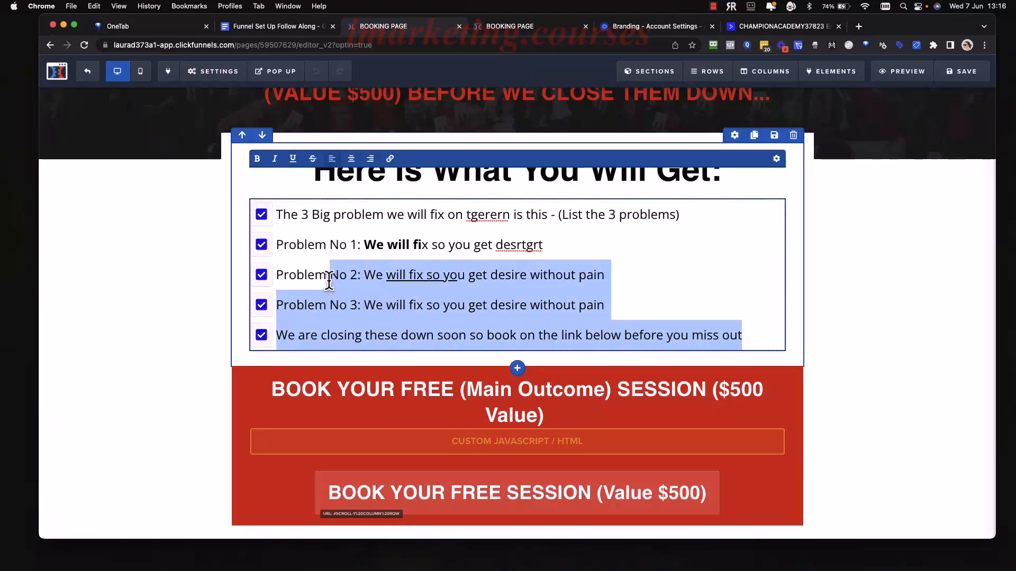
pyautogui.click(329, 280)
pyautogui.moveTo(741, 336); pyautogui.dragTo(242, 245)
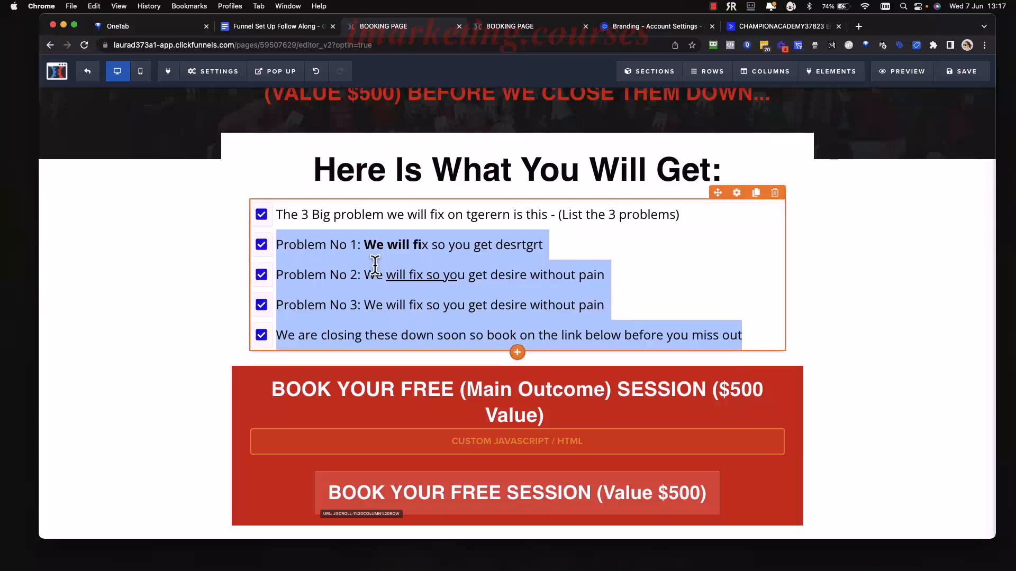
pyautogui.moveTo(545, 240); pyautogui.dragTo(357, 264)
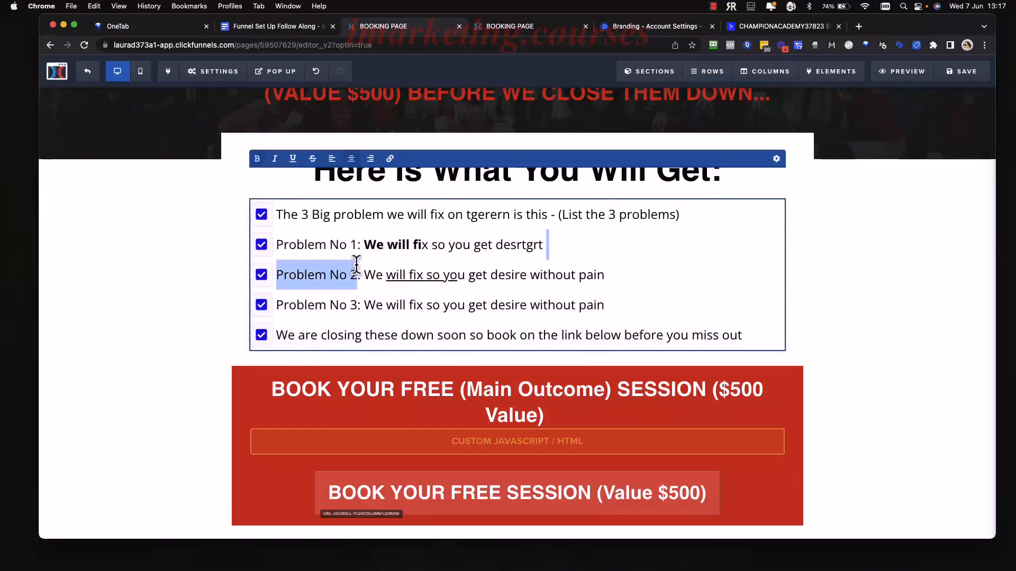
pyautogui.moveTo(750, 335); pyautogui.dragTo(329, 246)
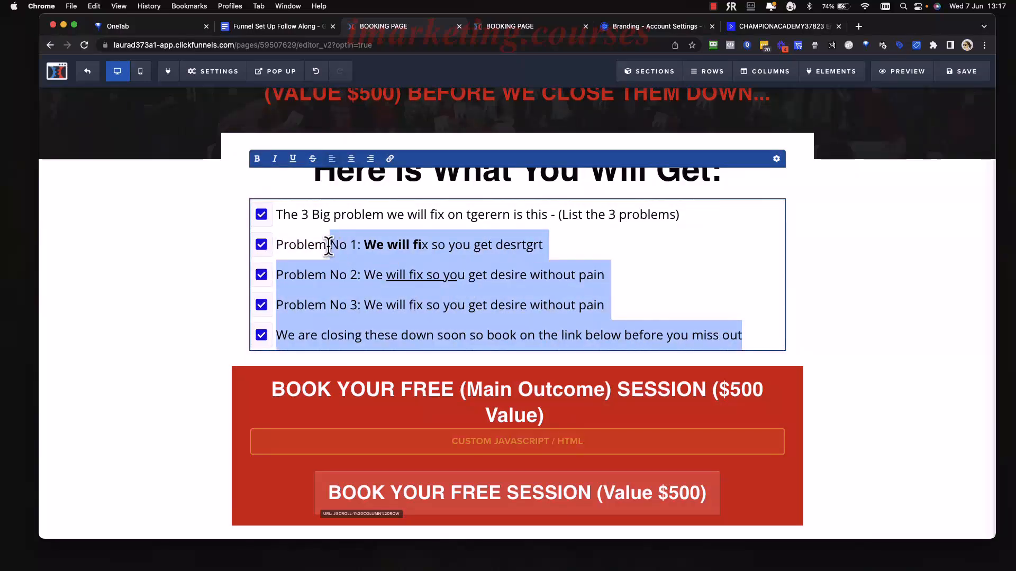
pyautogui.press('BackSpace')
pyautogui.press('BackSpace')
pyautogui.press('BackSpace')
pyautogui.press('BackSpace')
pyautogui.press('BackSpace')
pyautogui.press('BackSpace')
pyautogui.press('BackSpace')
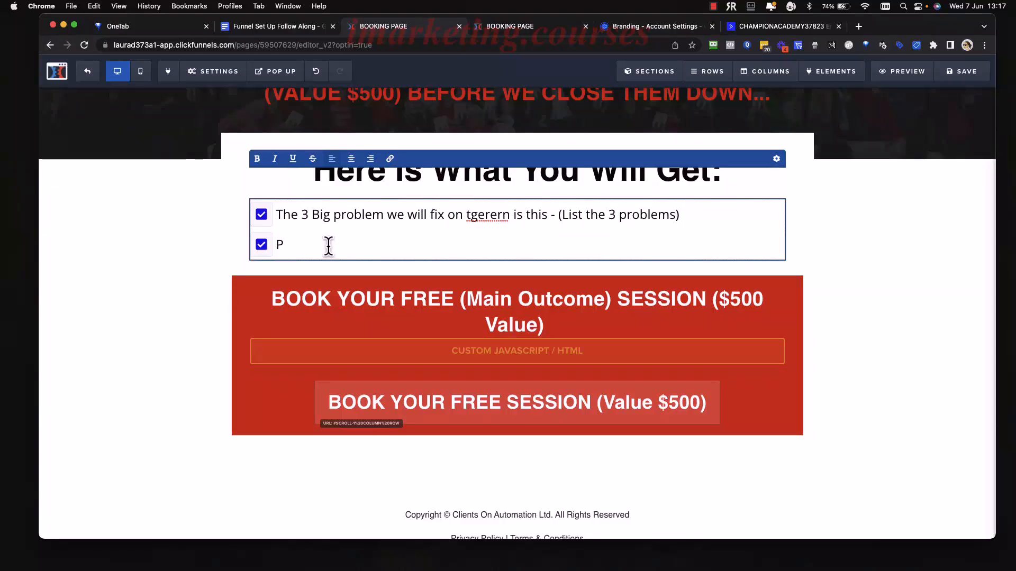
pyautogui.press('BackSpace')
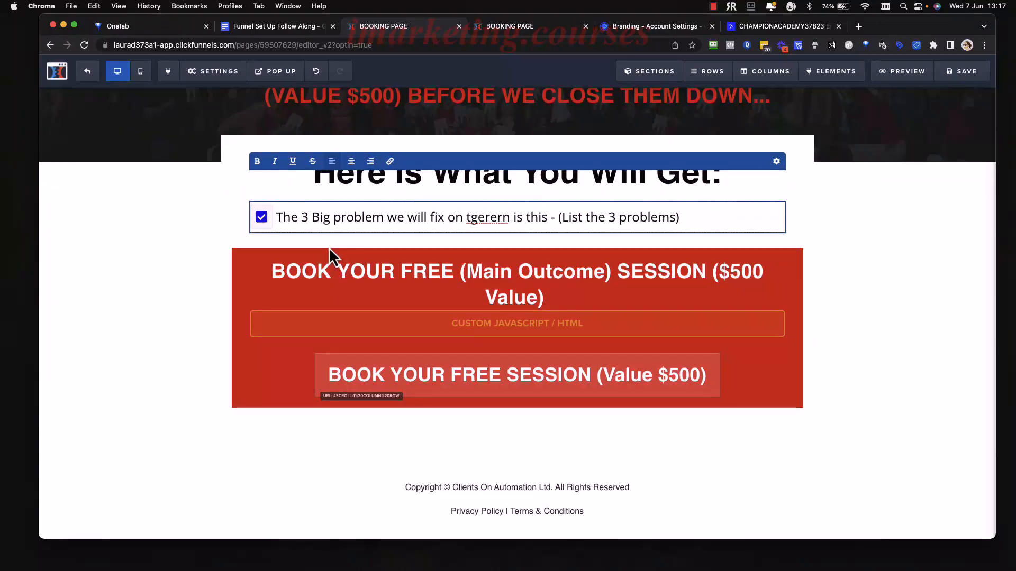
pyautogui.press('Return')
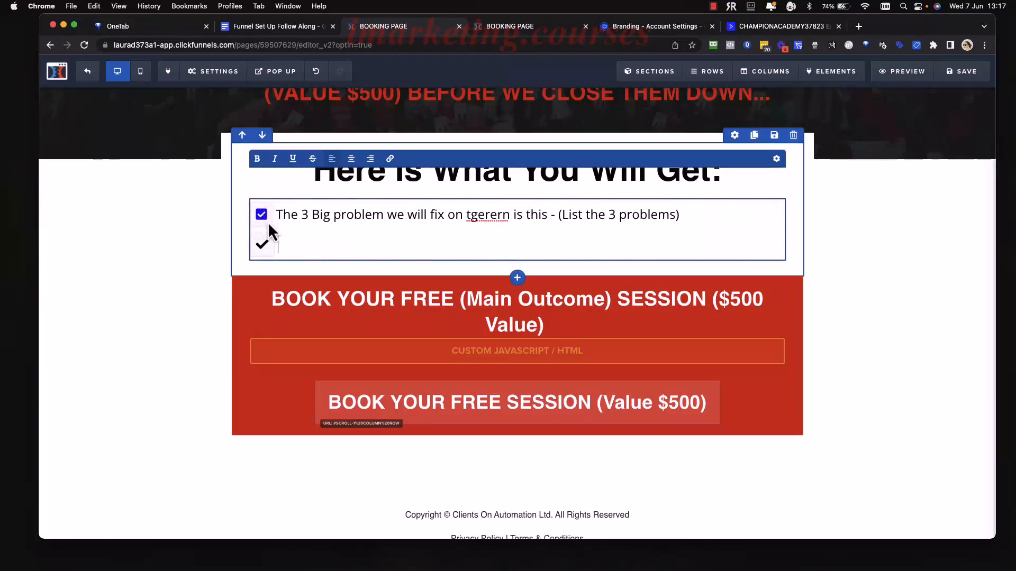
pyautogui.press('Return')
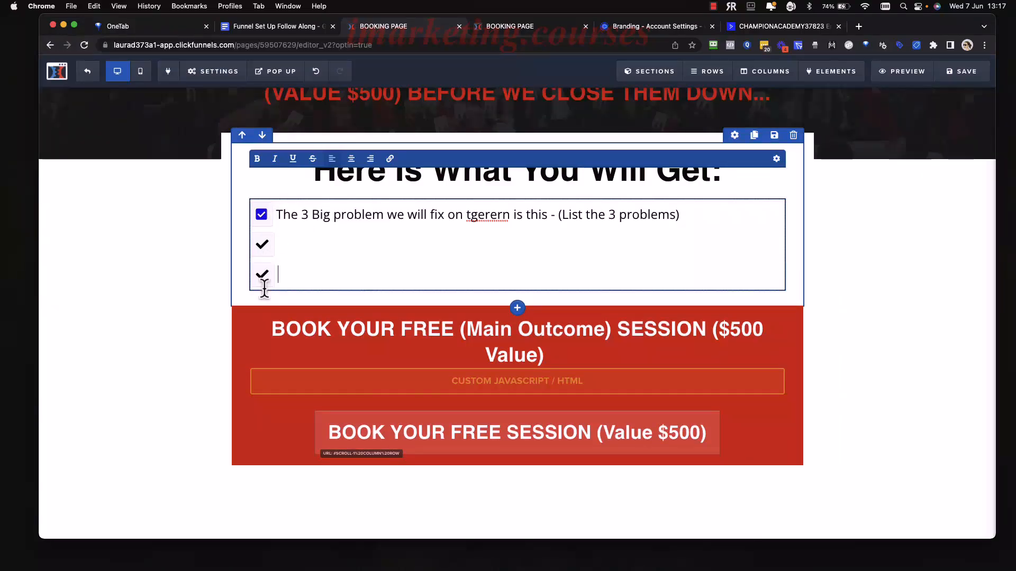
pyautogui.click(277, 244)
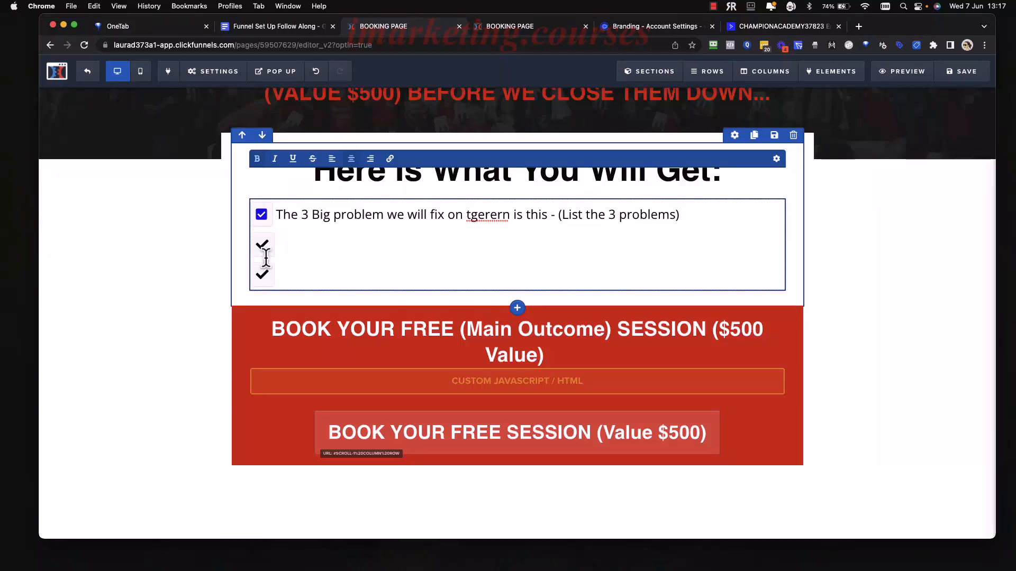
pyautogui.click(895, 273)
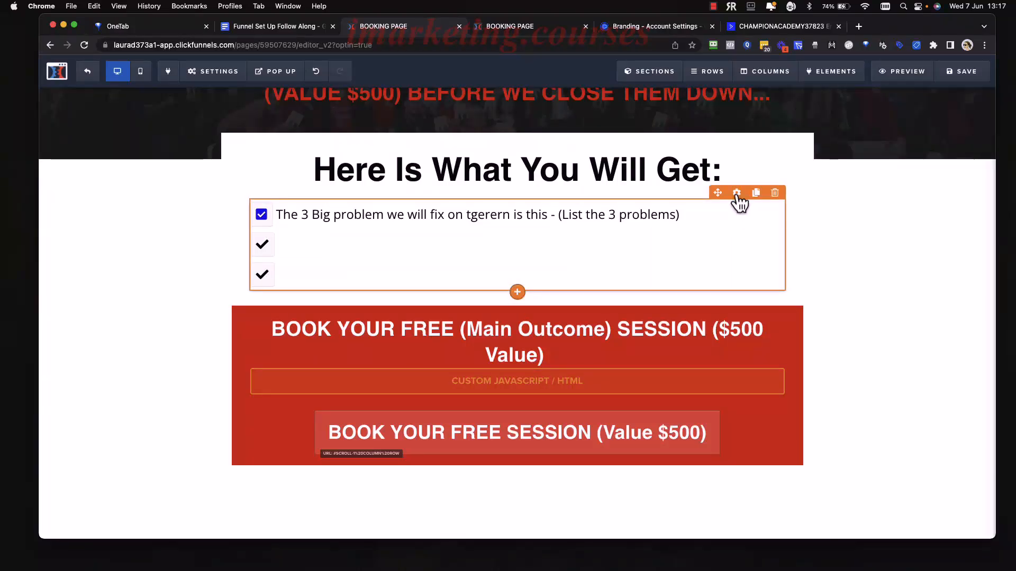
# Change the second and third bullet icons to fas fa-check-square.
pyautogui.click(736, 194)
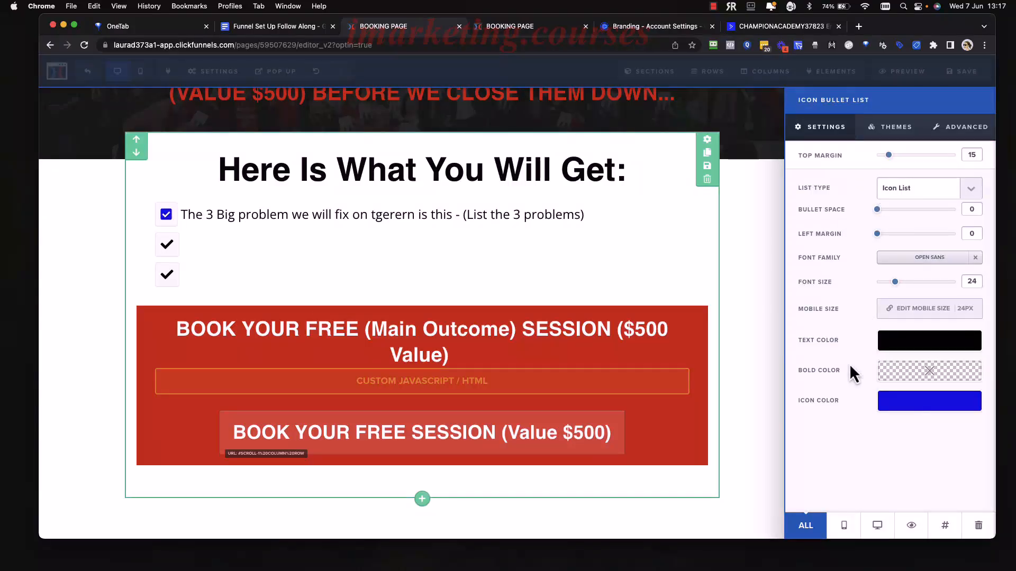
pyautogui.click(919, 411)
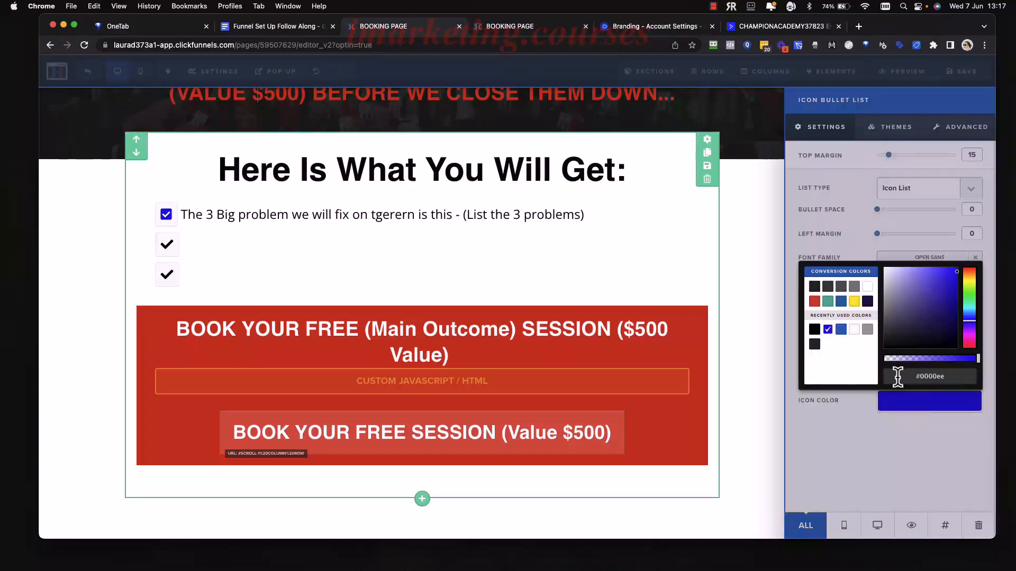
pyautogui.click(849, 402)
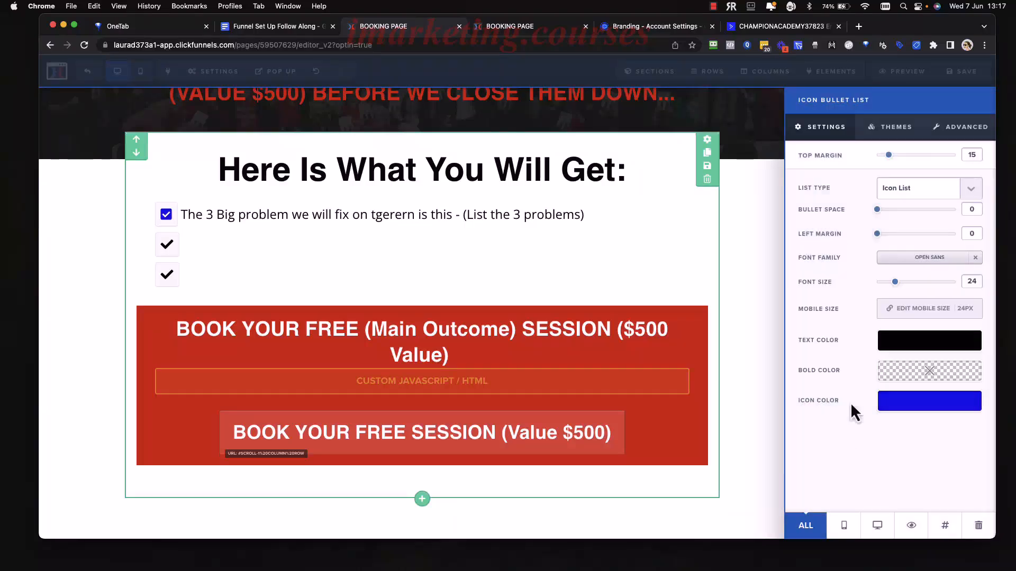
pyautogui.click(962, 136)
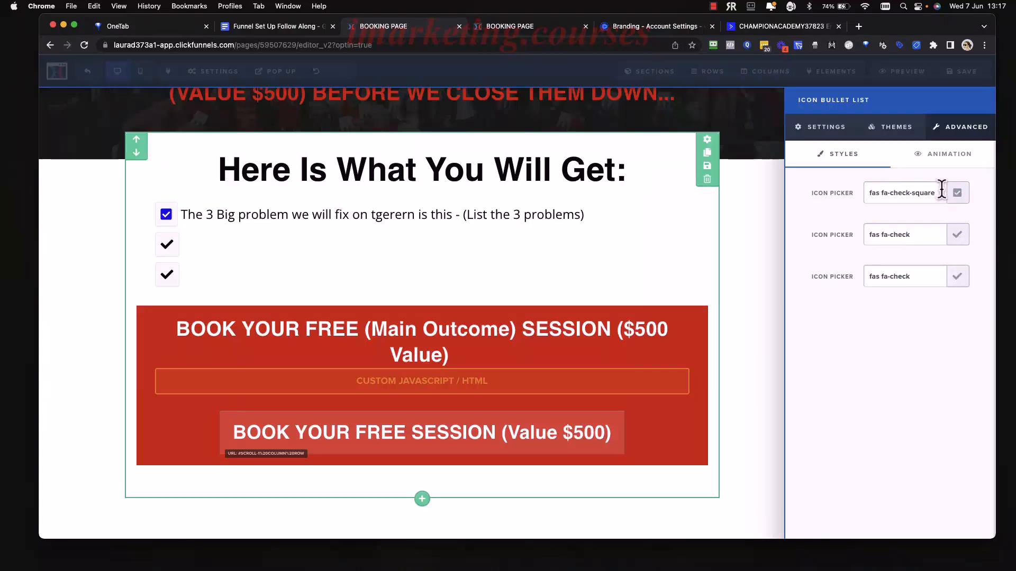
pyautogui.click(941, 235)
pyautogui.write('check')
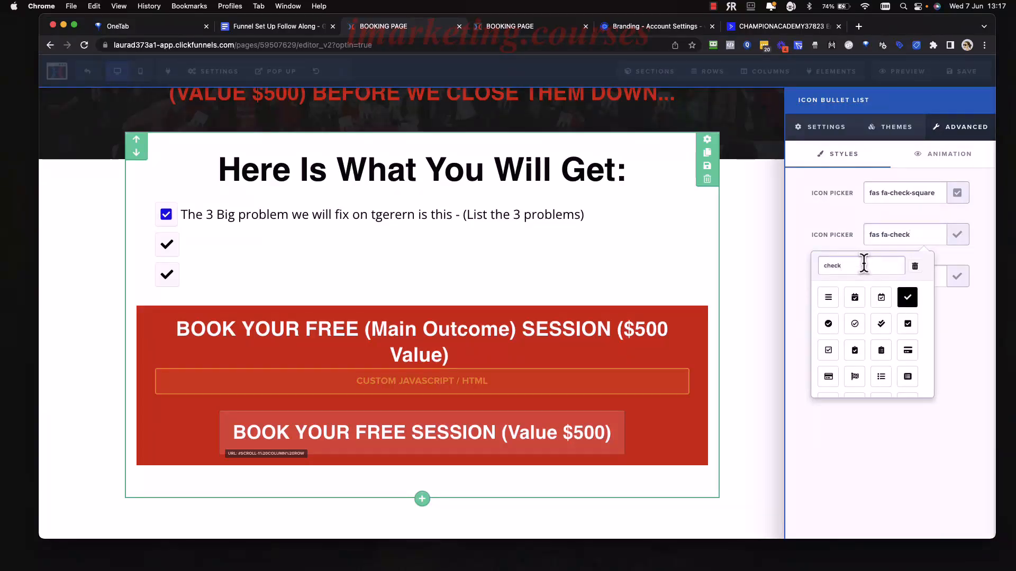
pyautogui.click(908, 324)
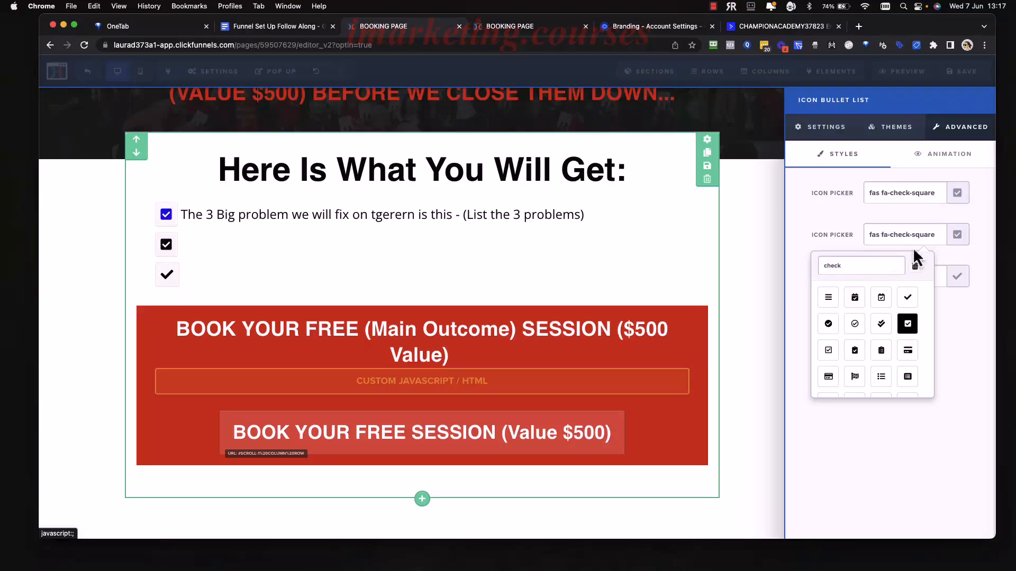
pyautogui.click(986, 254)
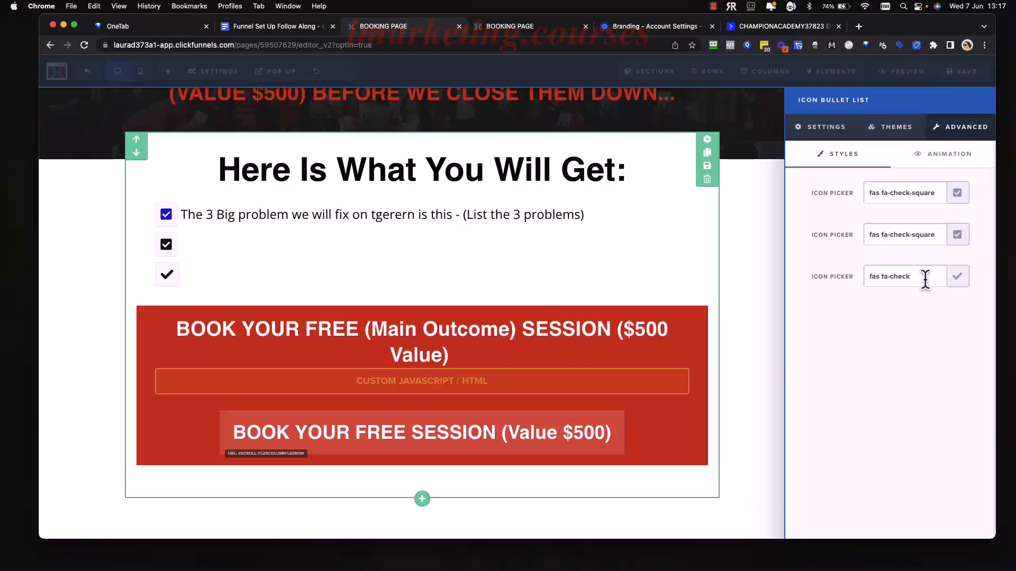
pyautogui.click(957, 277)
pyautogui.write('c')
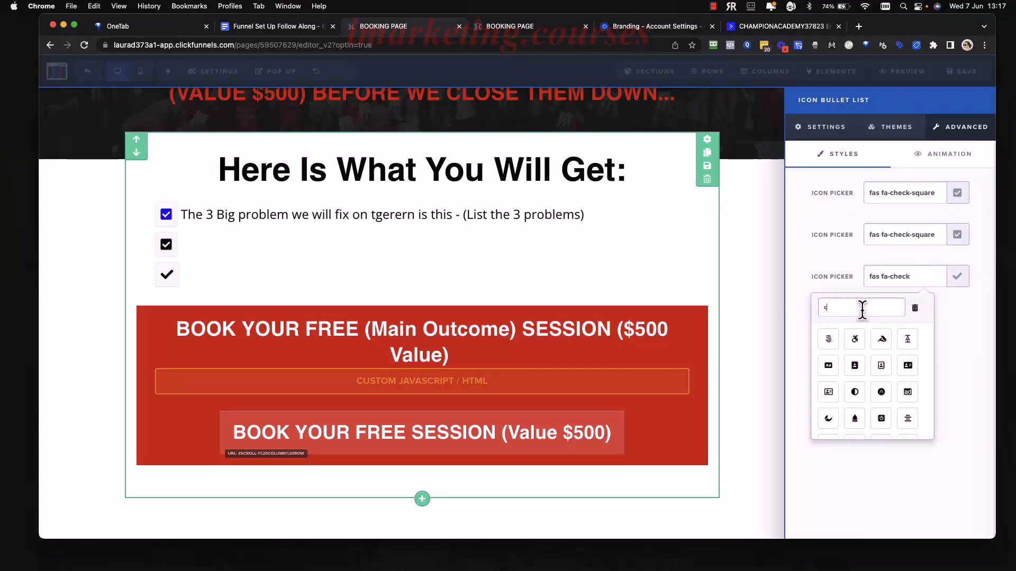
pyautogui.write('heck')
pyautogui.click(906, 366)
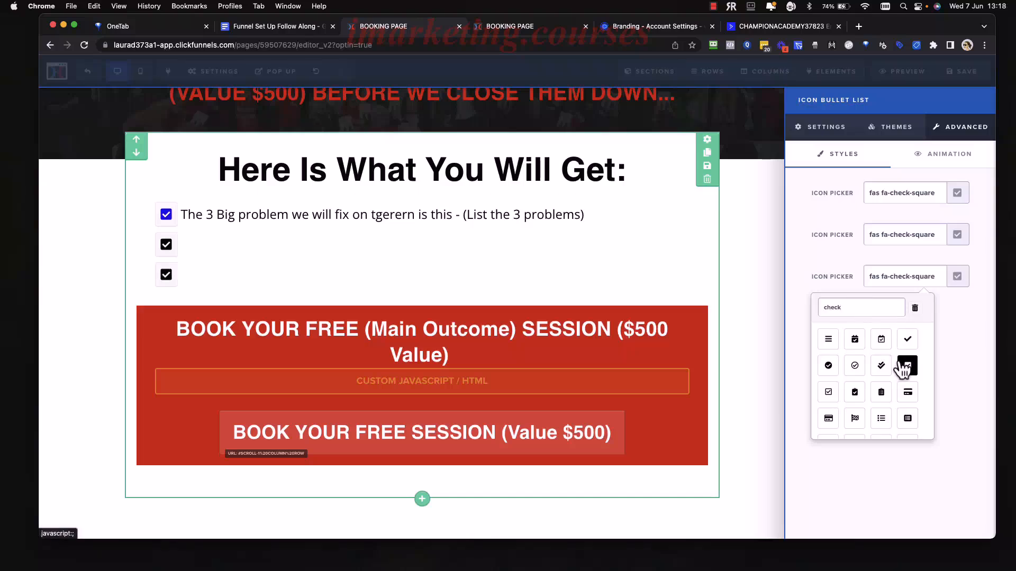
pyautogui.click(951, 344)
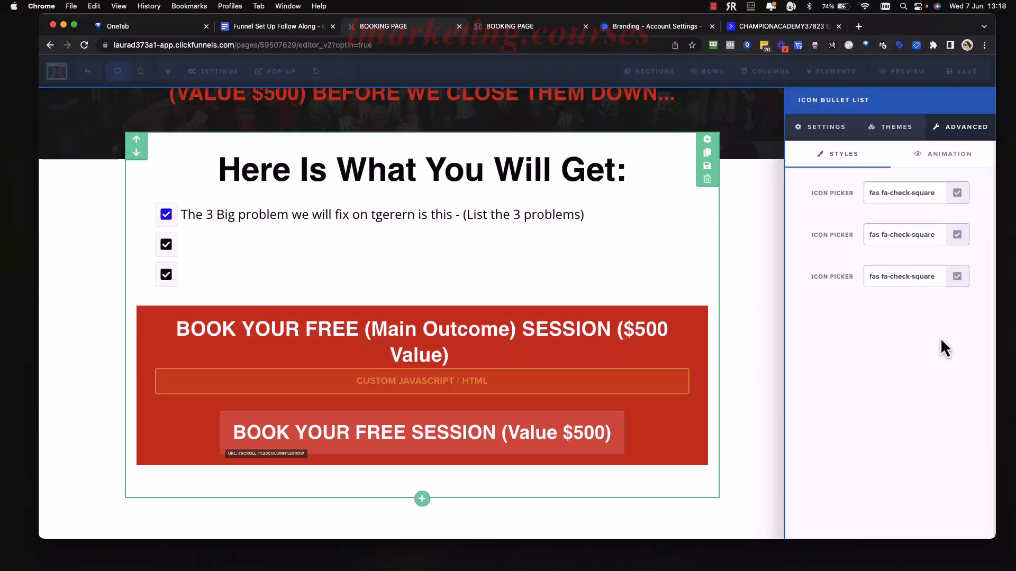
# Set the bullet Icon Color to the recent blue #0000ee.
pyautogui.click(810, 131)
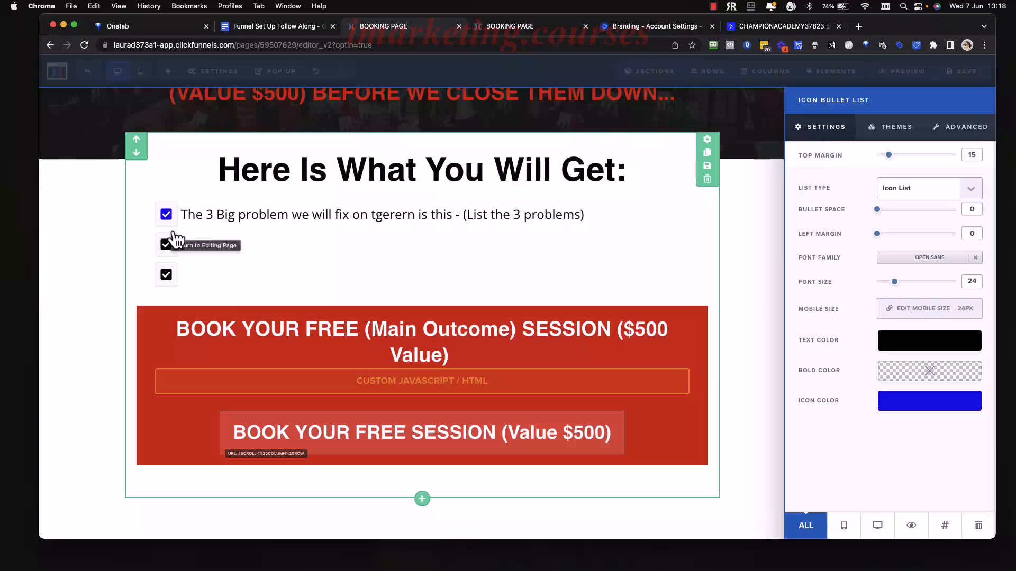
pyautogui.click(902, 406)
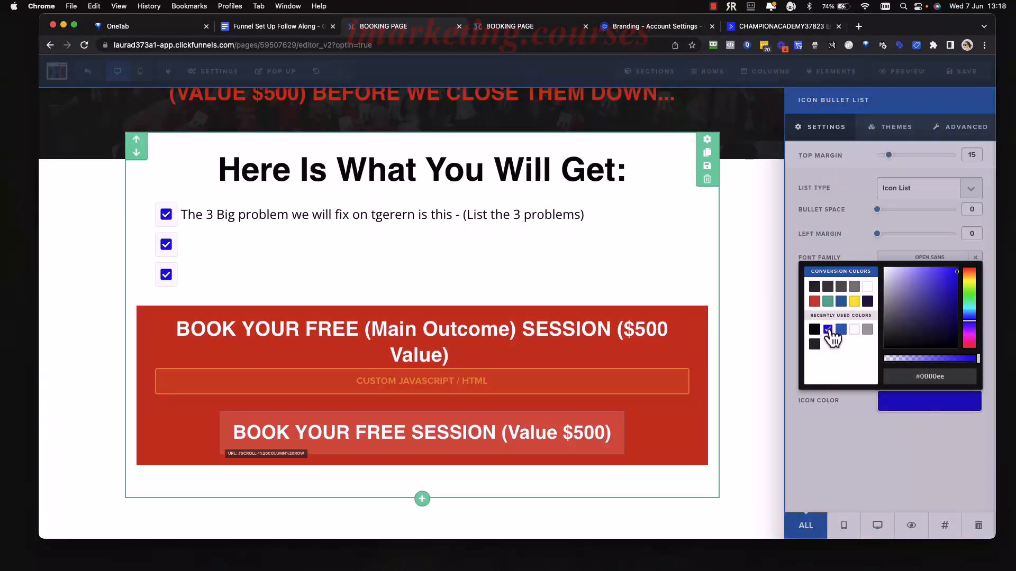
pyautogui.click(849, 469)
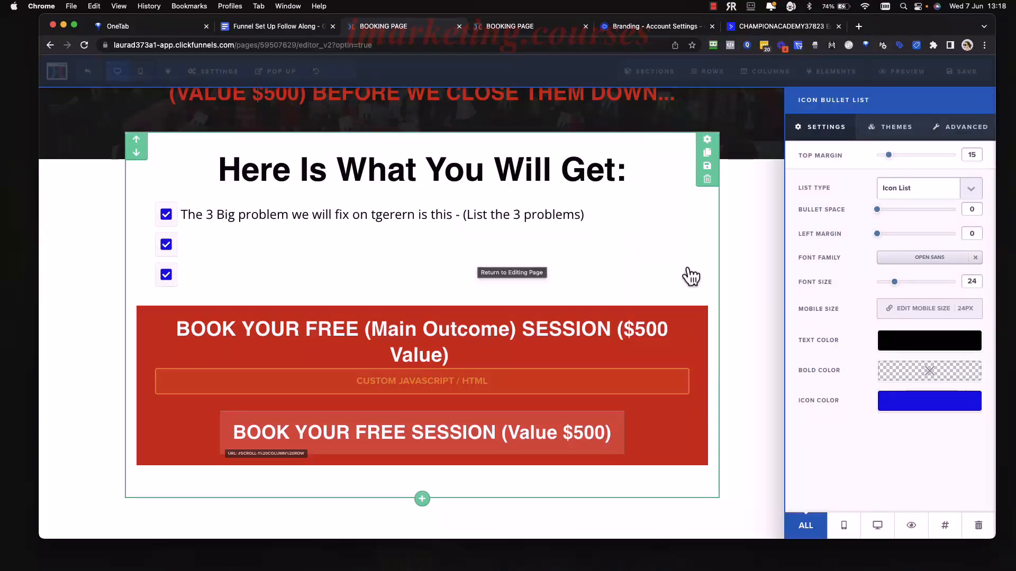
# Close the Icon Bullet List panel and scroll back up to the email-sent header section.
pyautogui.click(756, 284)
pyautogui.scroll(-2, 714, 284)
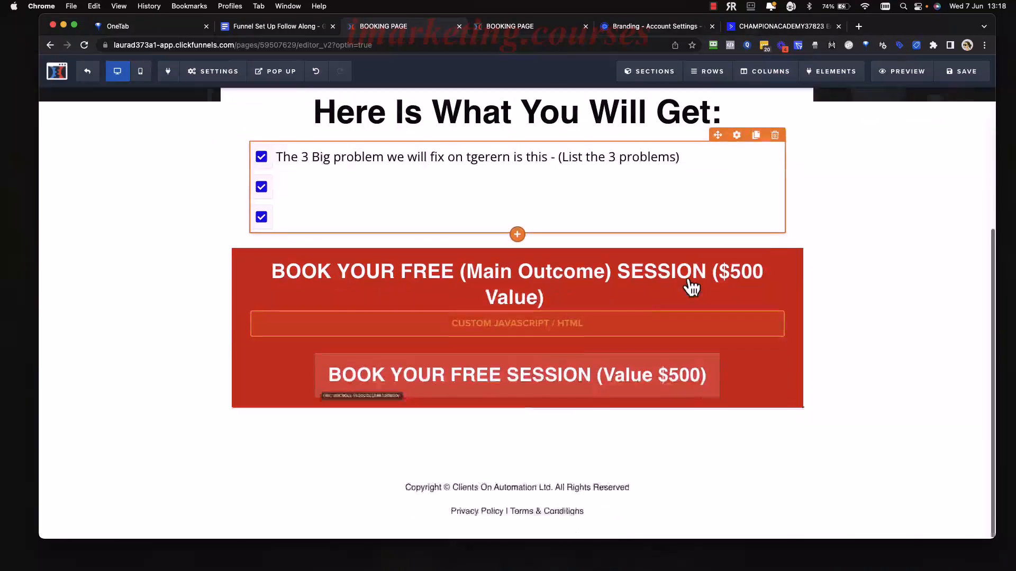
pyautogui.scroll(3, 685, 286)
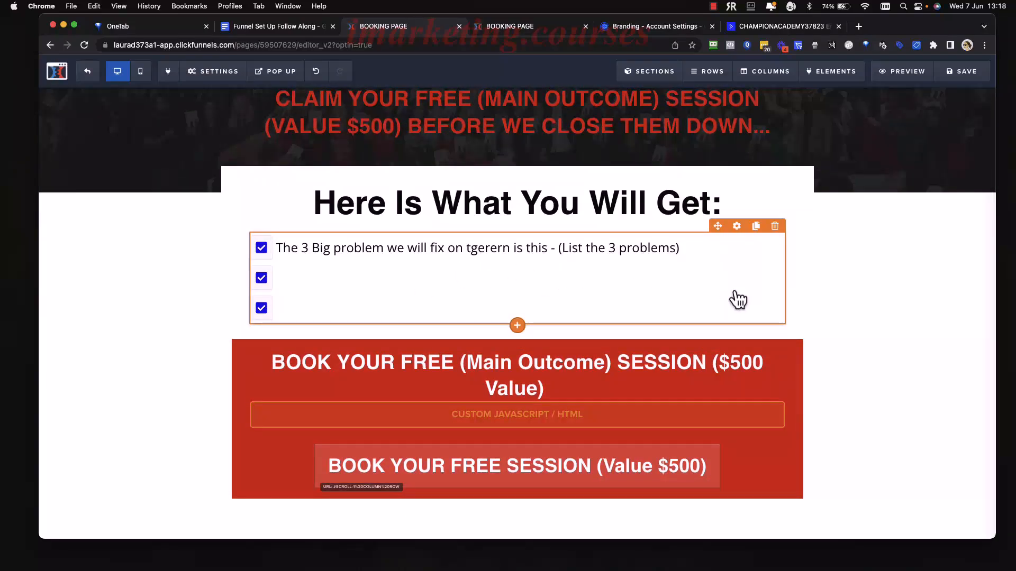
pyautogui.scroll(2, 732, 296)
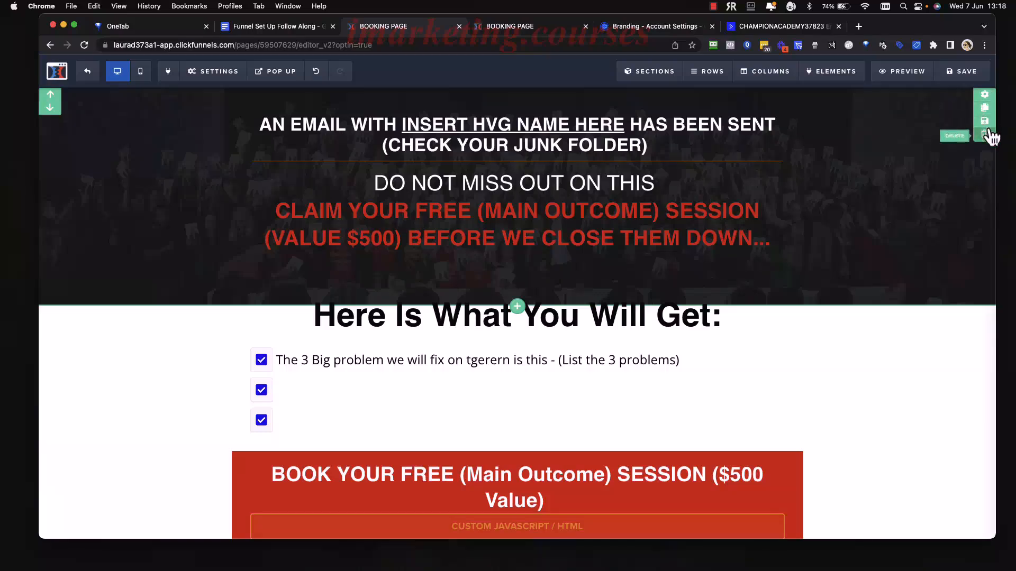
# Replace the header section's dark crowd photo with the blue gradient preset background.
pyautogui.click(985, 96)
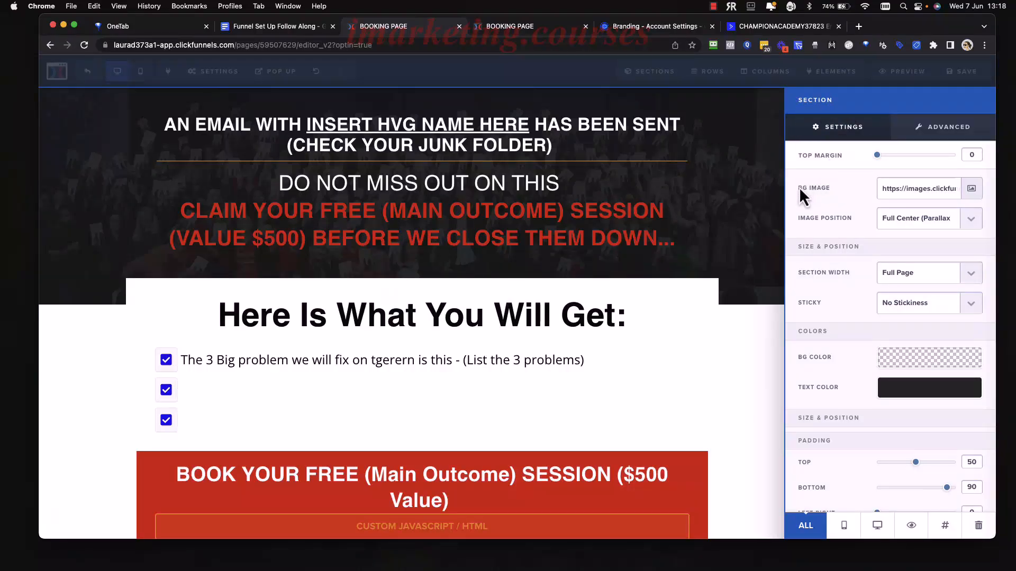
pyautogui.moveTo(913, 186); pyautogui.dragTo(995, 185)
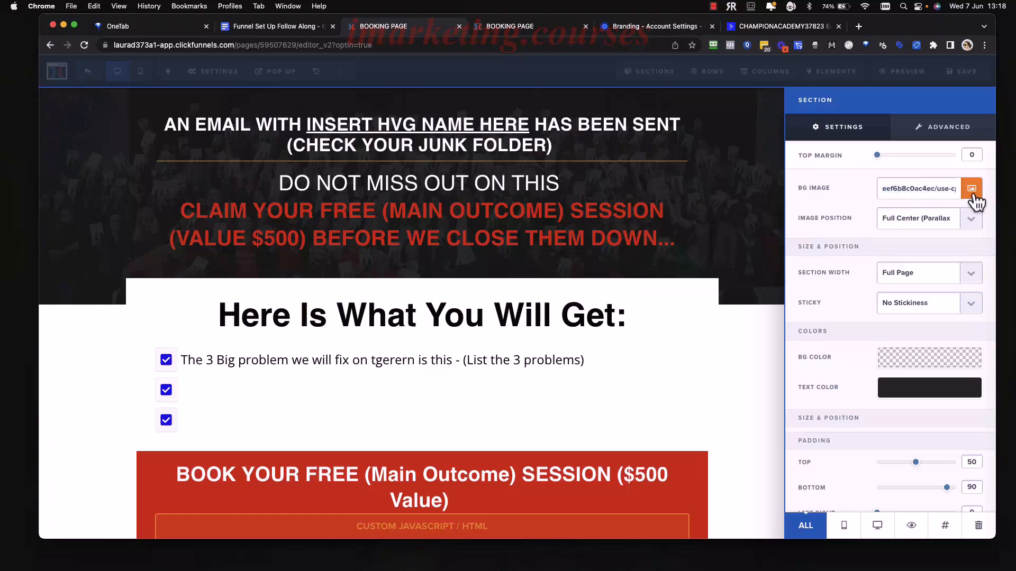
pyautogui.click(972, 189)
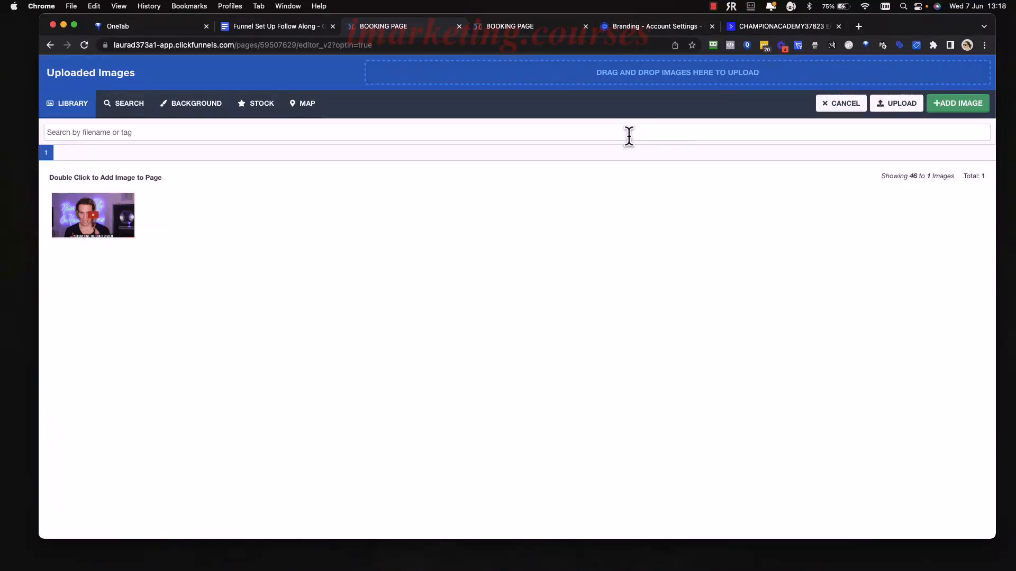
pyautogui.click(197, 111)
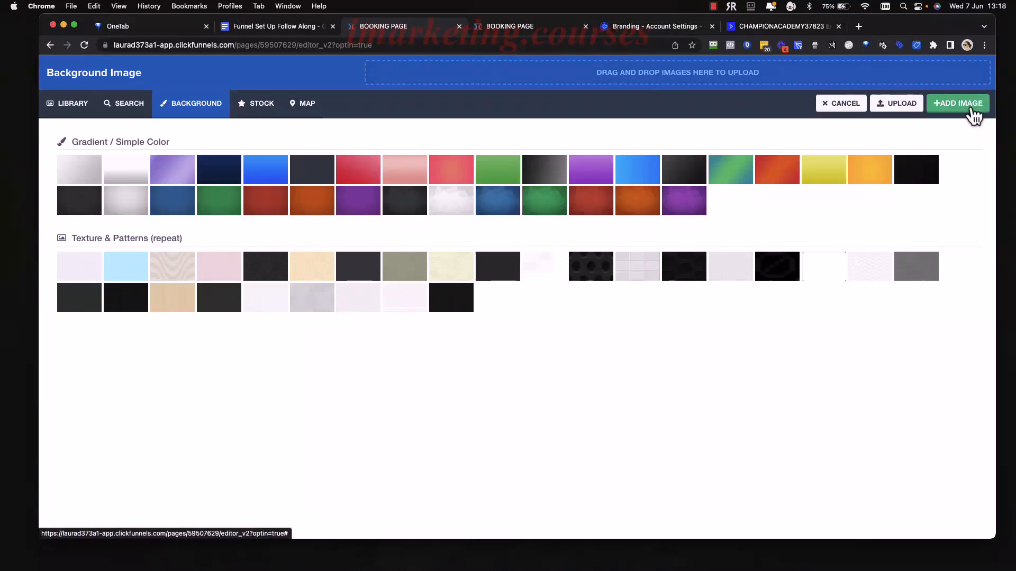
pyautogui.click(972, 106)
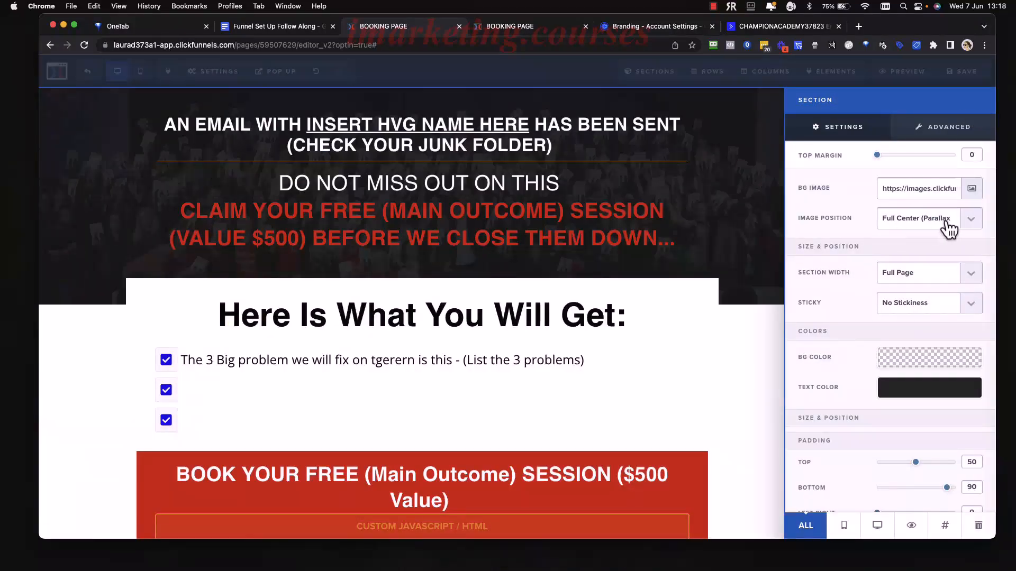
pyautogui.click(971, 188)
pyautogui.click(198, 106)
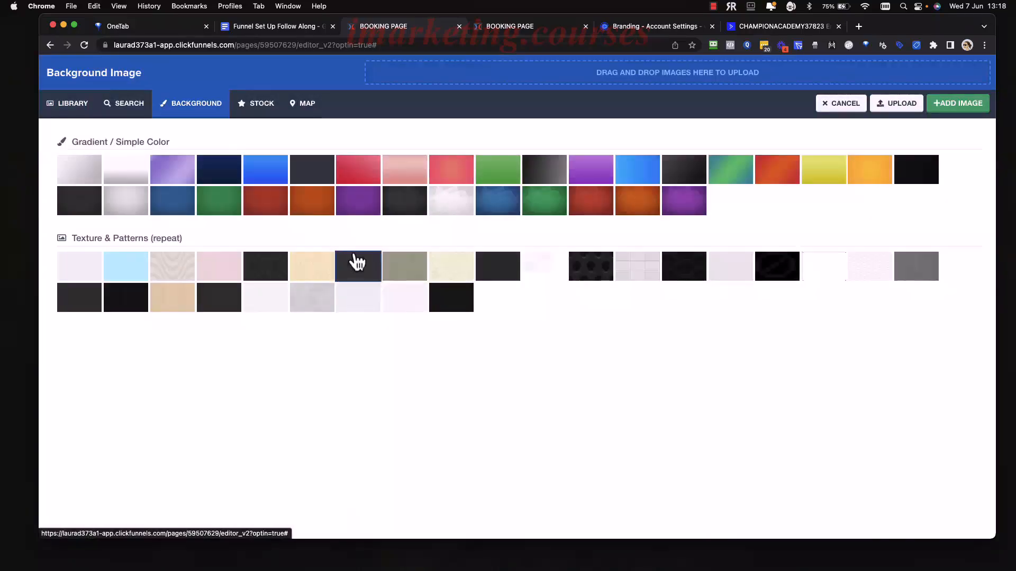
pyautogui.click(502, 209)
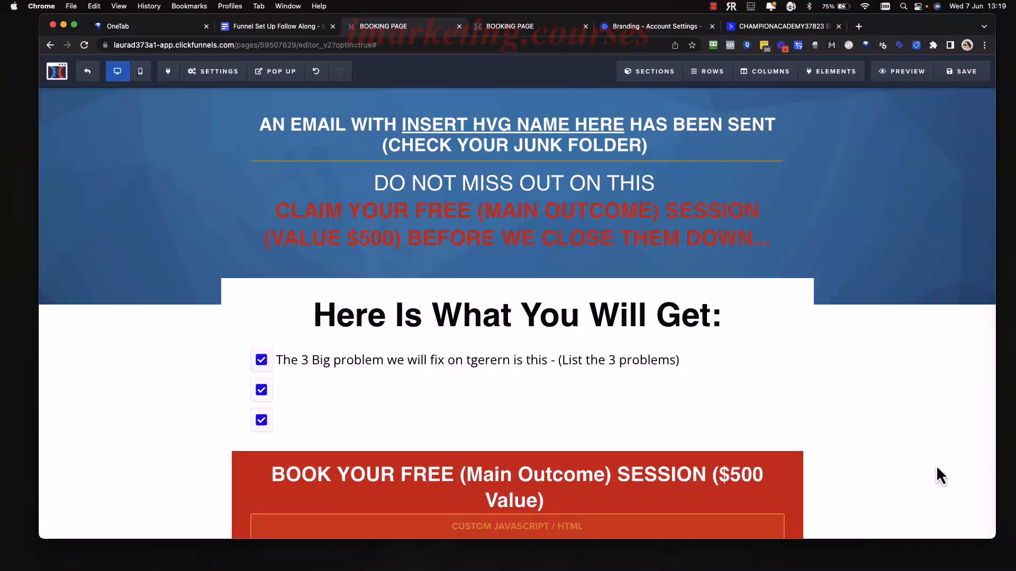
pyautogui.scroll(-5, 928, 463)
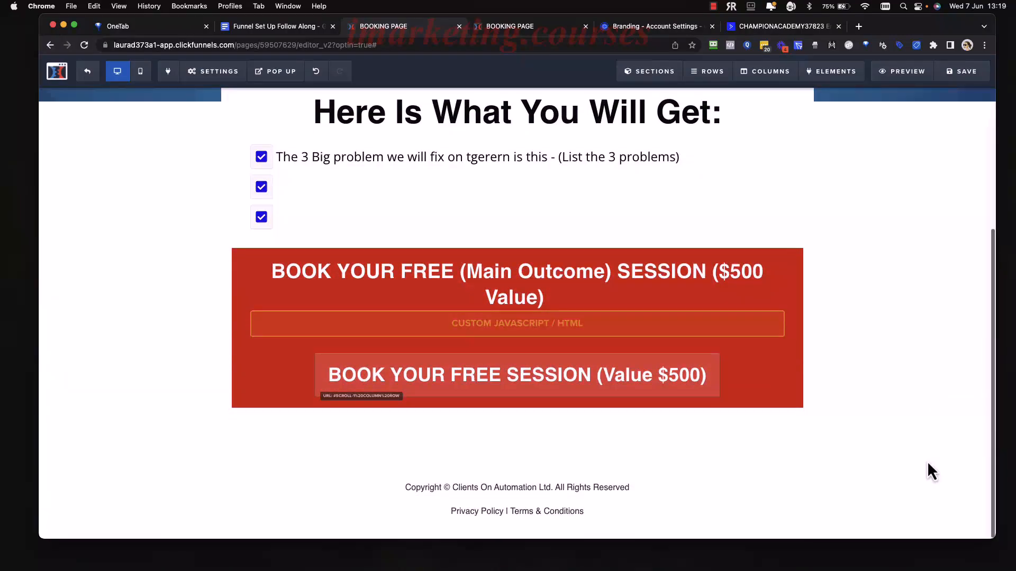
pyautogui.scroll(5, 917, 405)
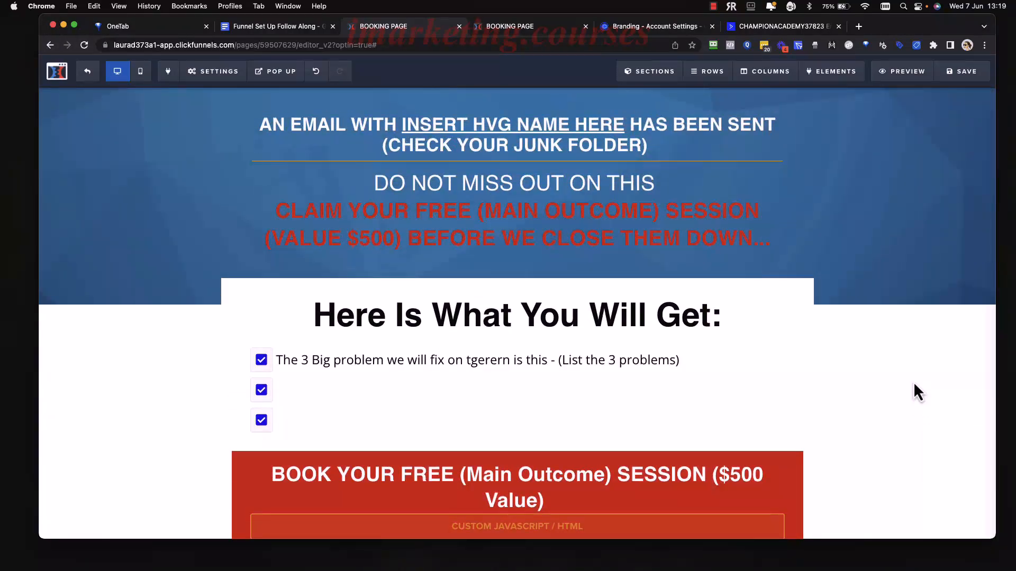
pyautogui.click(619, 123)
pyautogui.moveTo(626, 124); pyautogui.dragTo(400, 130)
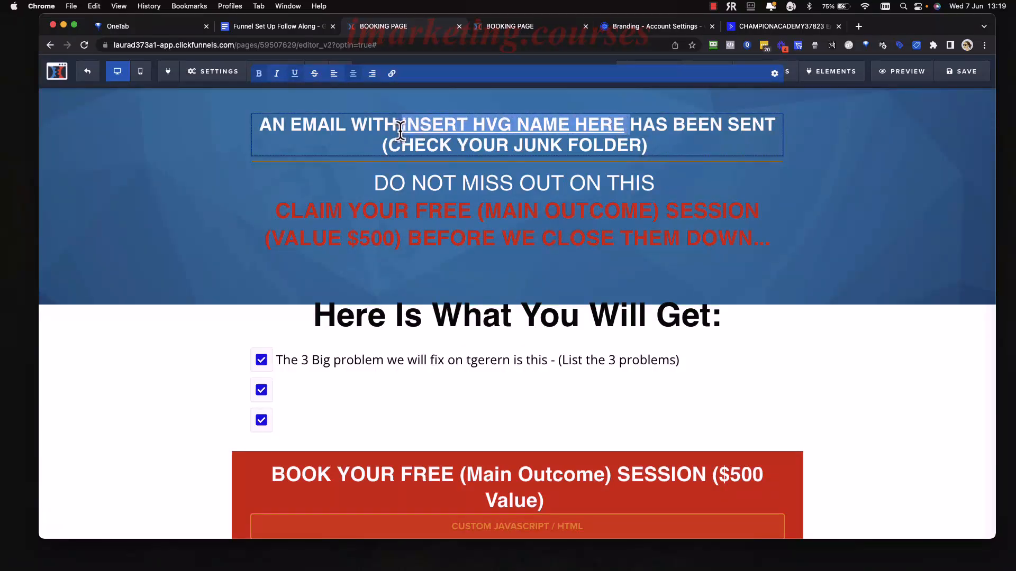
pyautogui.click(495, 190)
pyautogui.scroll(-1, 499, 196)
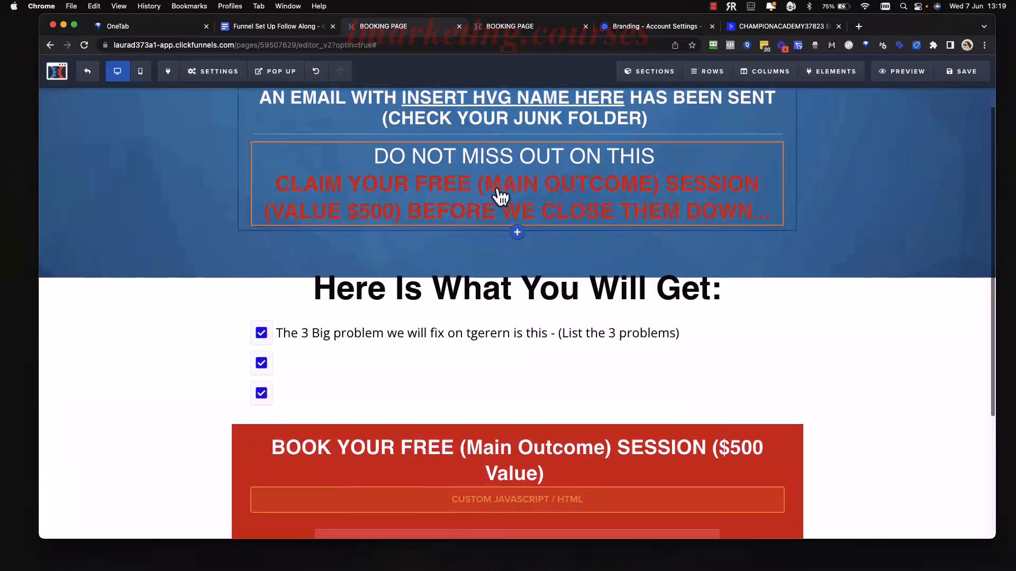
pyautogui.click(643, 177)
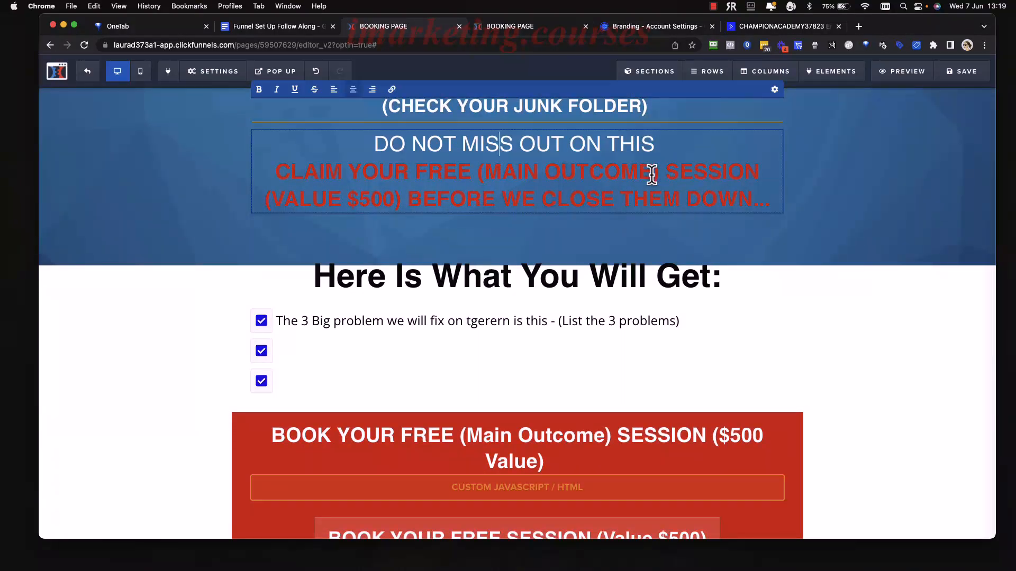
pyautogui.moveTo(655, 173); pyautogui.dragTo(486, 175)
pyautogui.moveTo(656, 172); pyautogui.dragTo(477, 173)
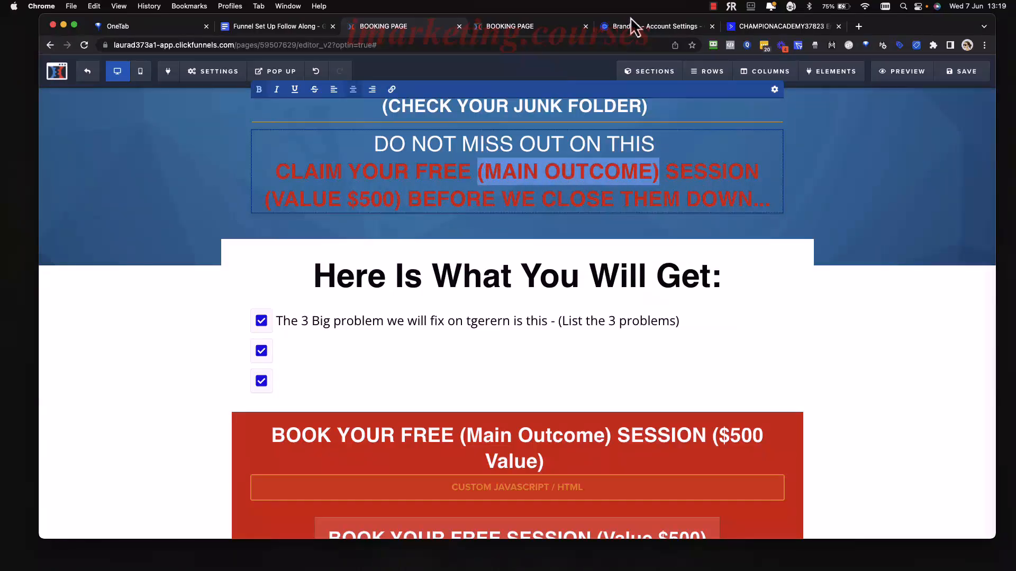
pyautogui.scroll(-5, 740, 294)
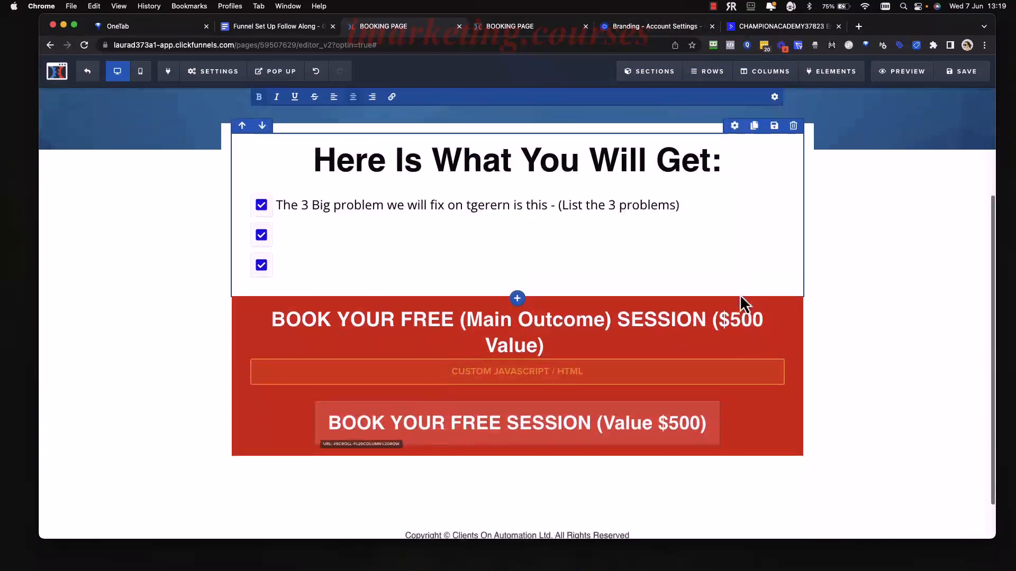
pyautogui.click(611, 272)
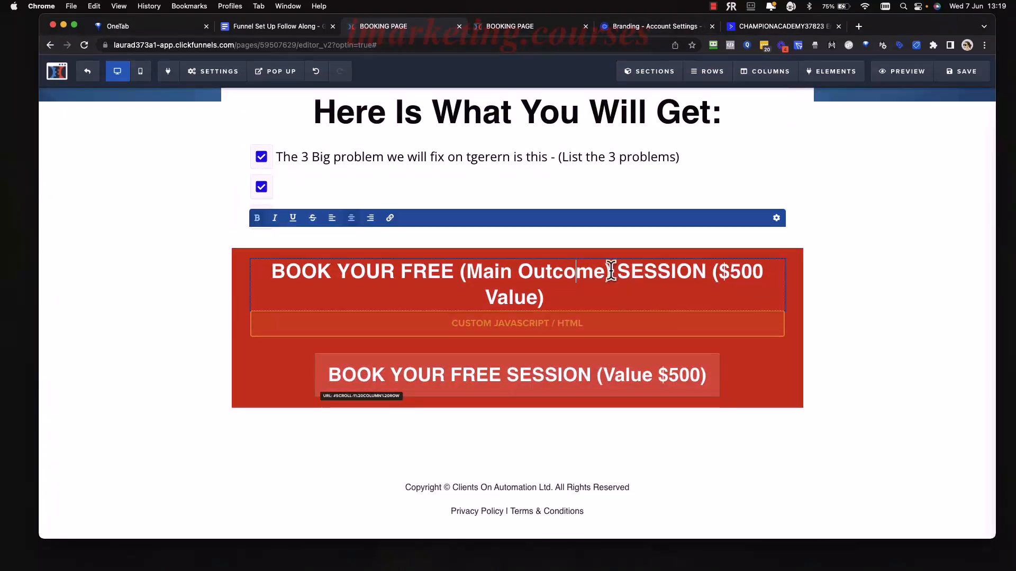
pyautogui.moveTo(611, 272); pyautogui.dragTo(460, 273)
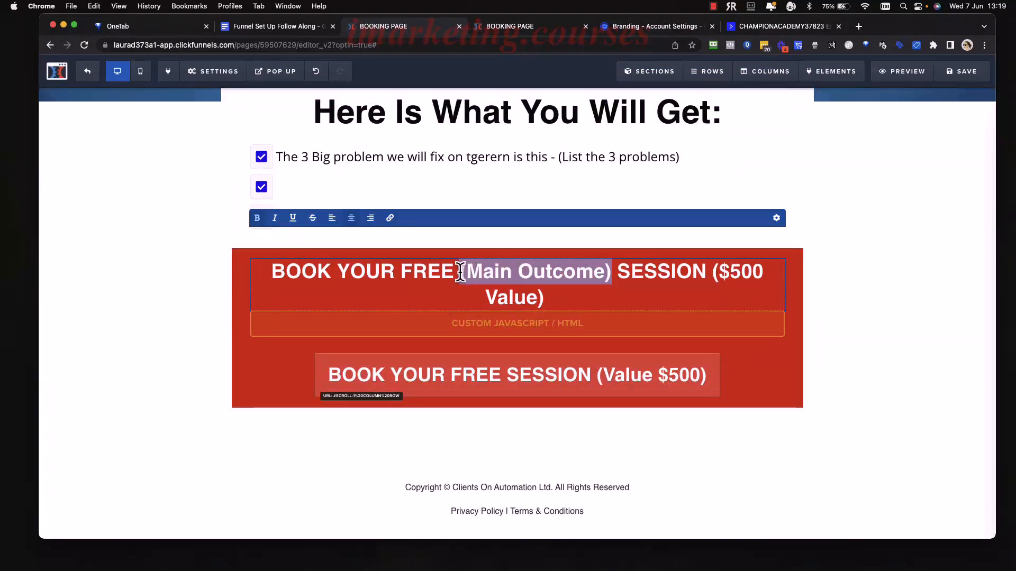
pyautogui.click(878, 374)
pyautogui.scroll(1, 831, 338)
pyautogui.scroll(6, 826, 322)
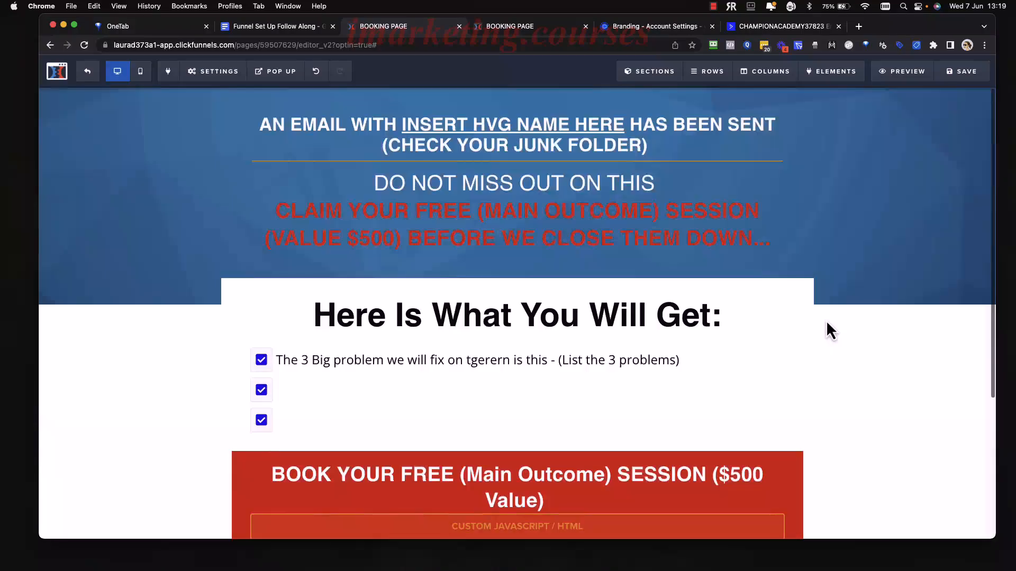
pyautogui.scroll(-6, 826, 322)
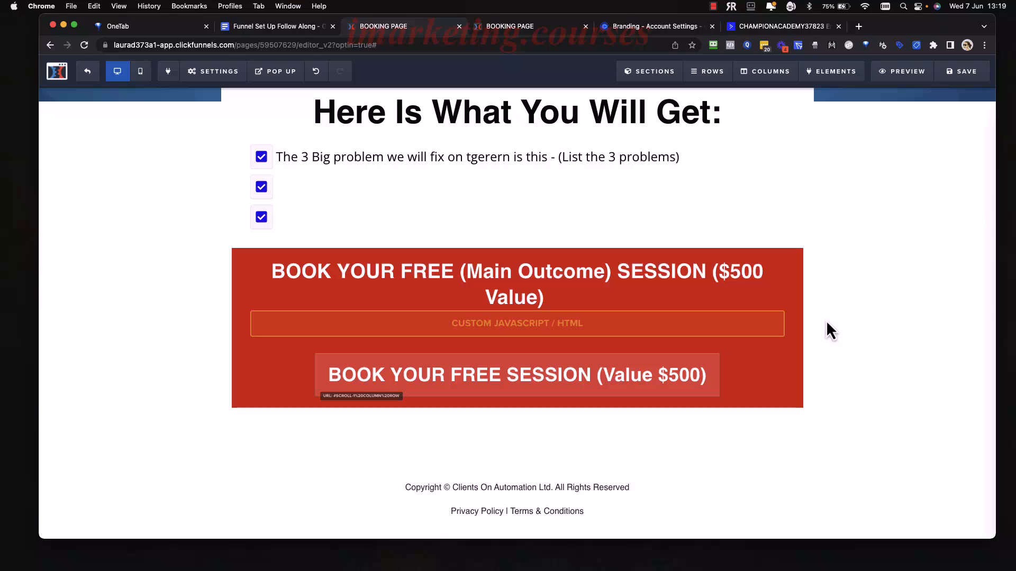
pyautogui.scroll(6, 854, 272)
pyautogui.scroll(-6, 845, 281)
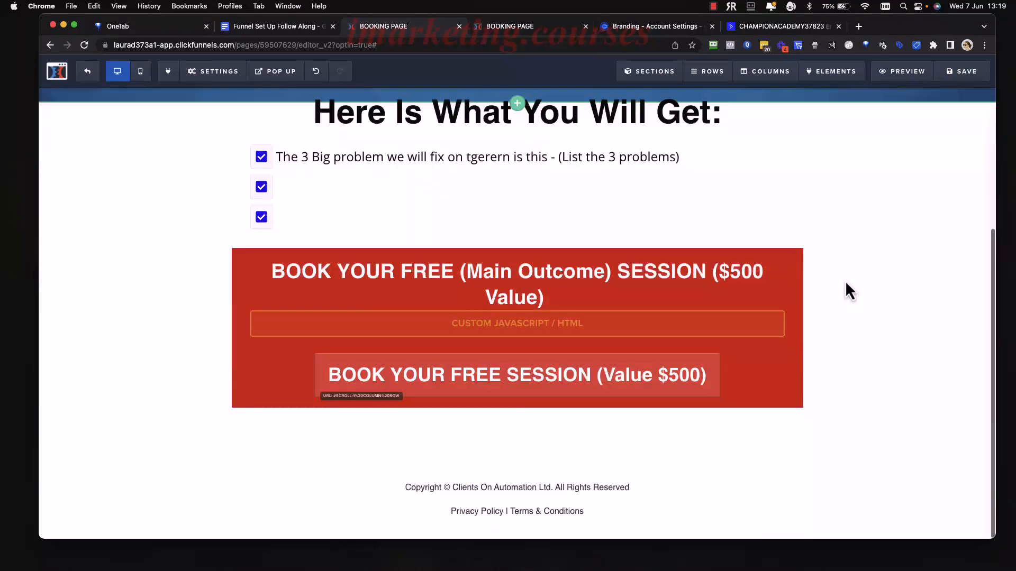
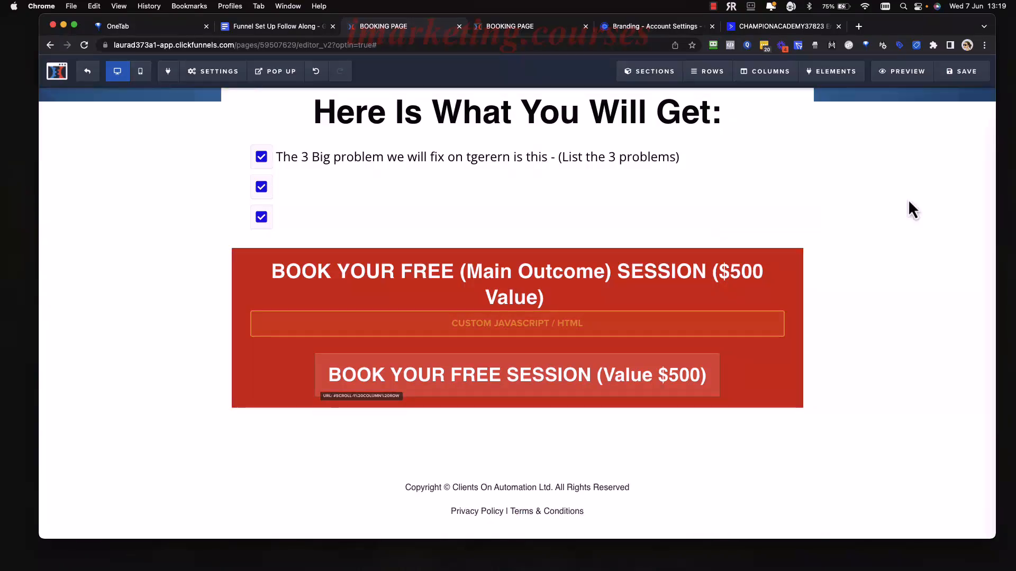
# Leave the thank-you page editor without saving and switch to the ActiveCampaign automation tab.
pyautogui.scroll(5, 846, 185)
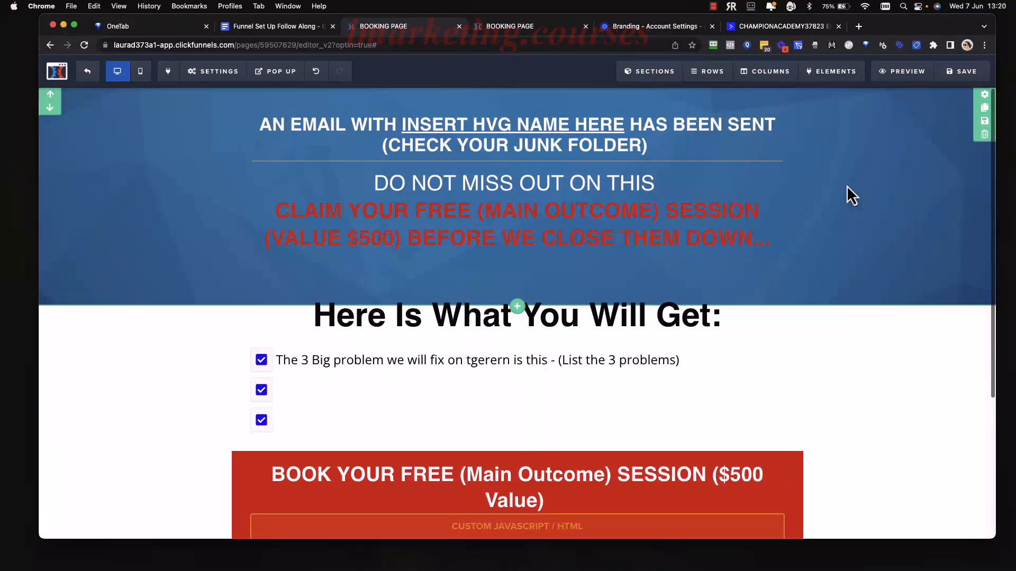
pyautogui.scroll(-5, 768, 434)
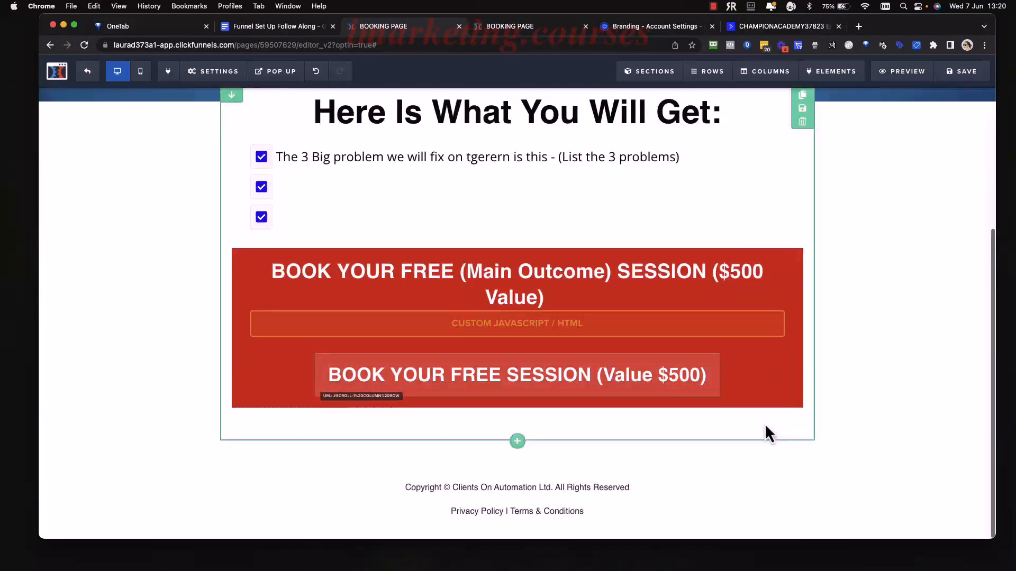
pyautogui.scroll(5, 795, 346)
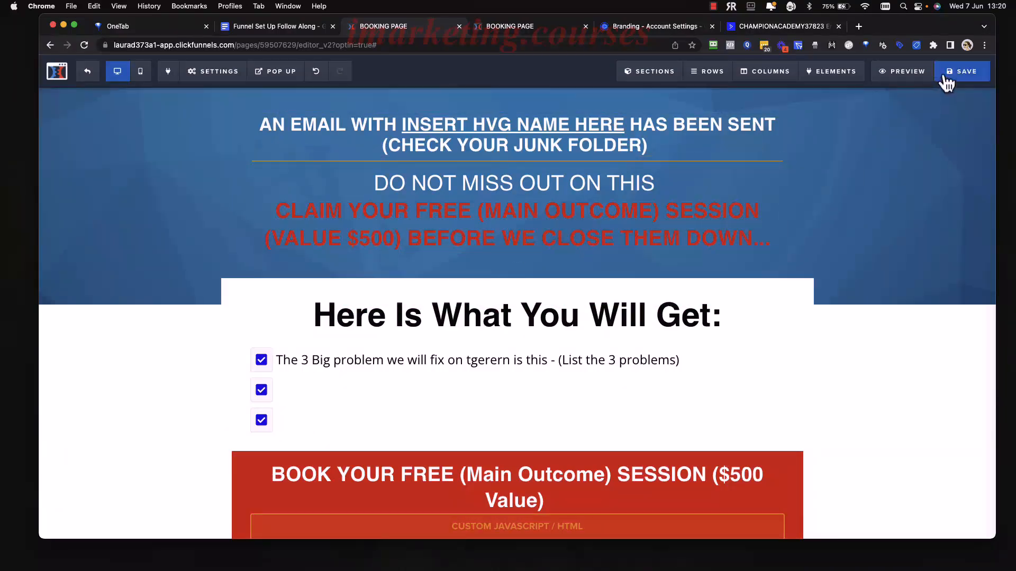
pyautogui.click(91, 70)
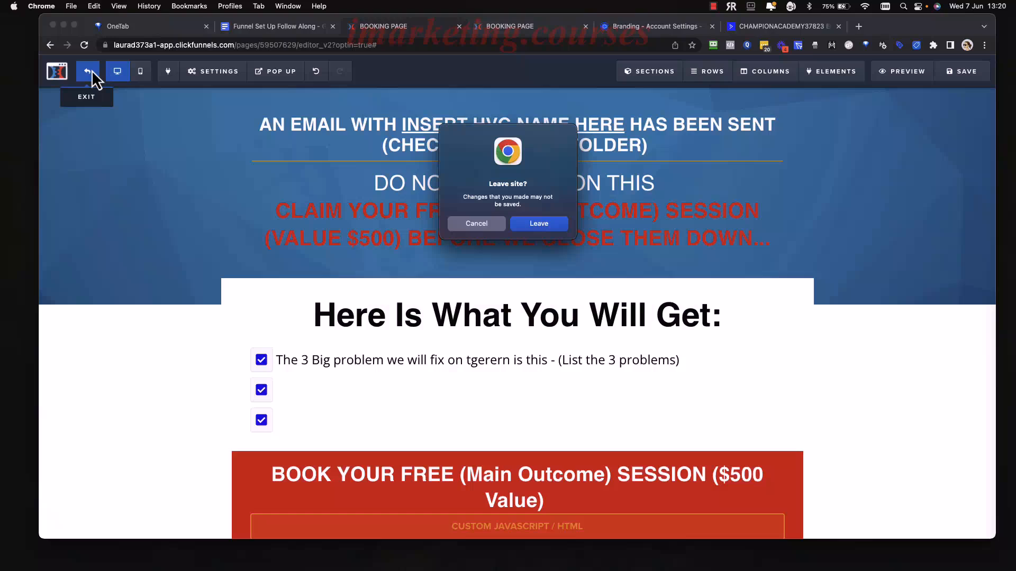
pyautogui.click(560, 226)
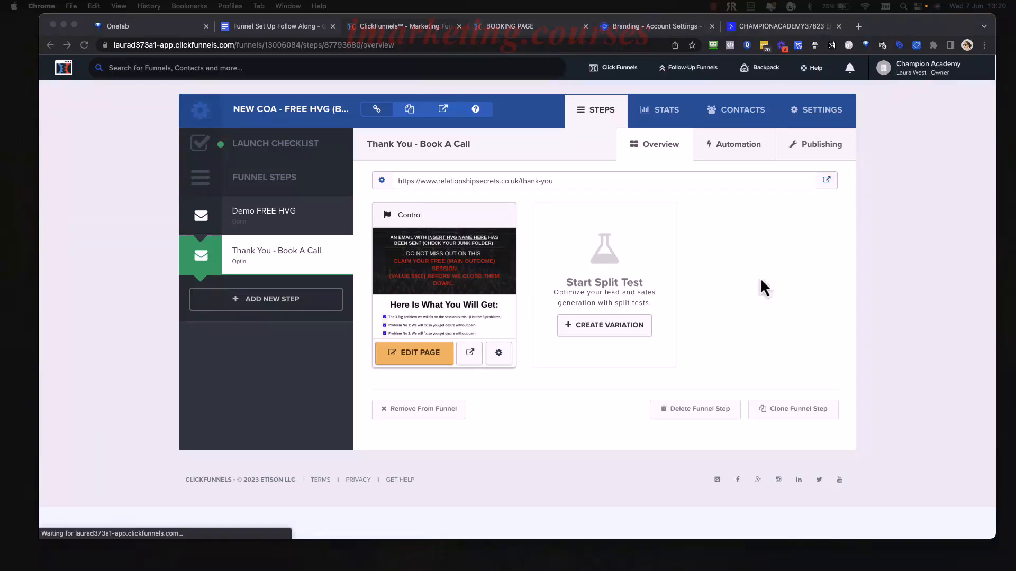
pyautogui.click(748, 309)
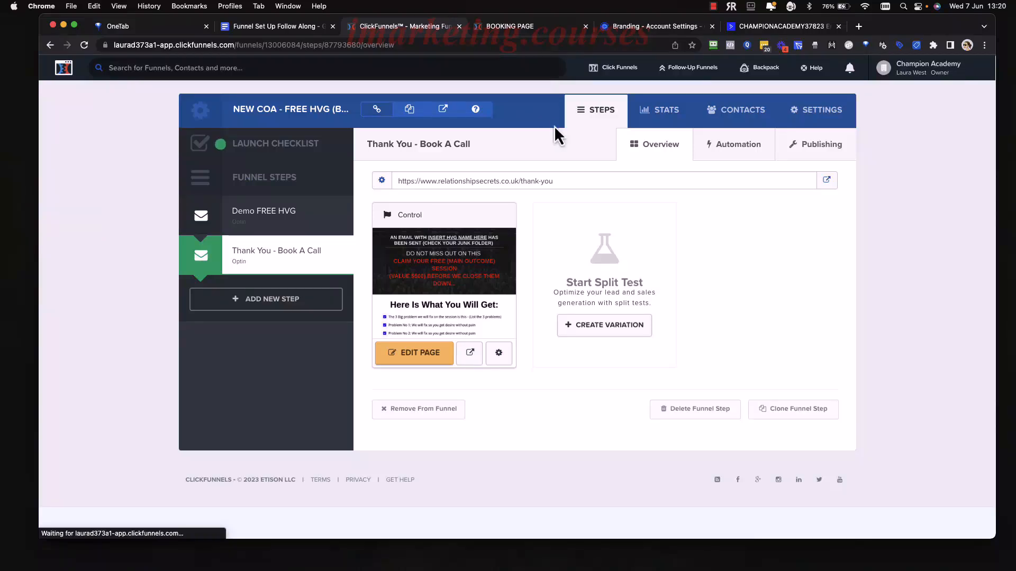
pyautogui.click(761, 29)
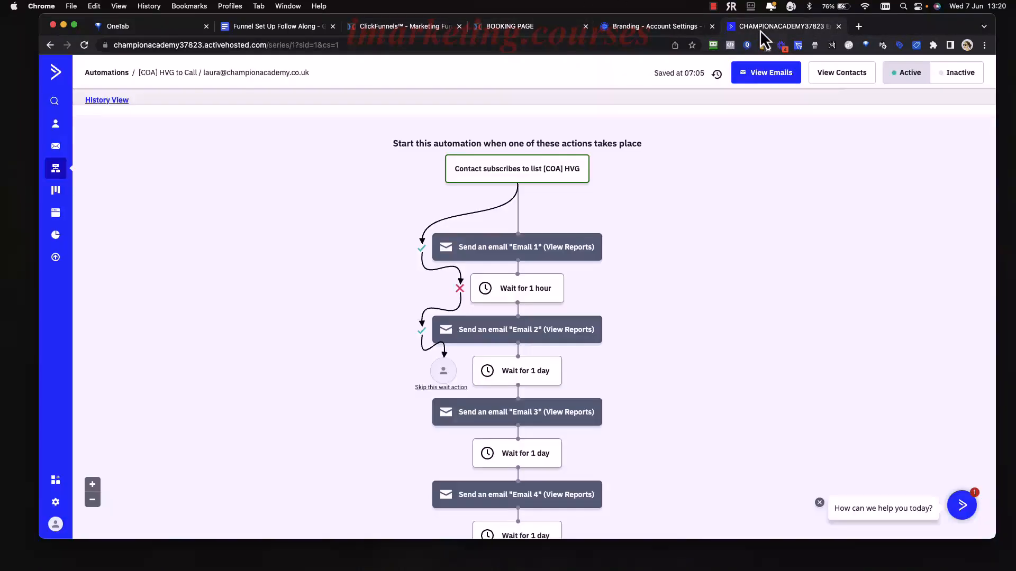
# Open the [COA] HVG to Call automation and preview Email 1's send options and content.
pyautogui.click(56, 171)
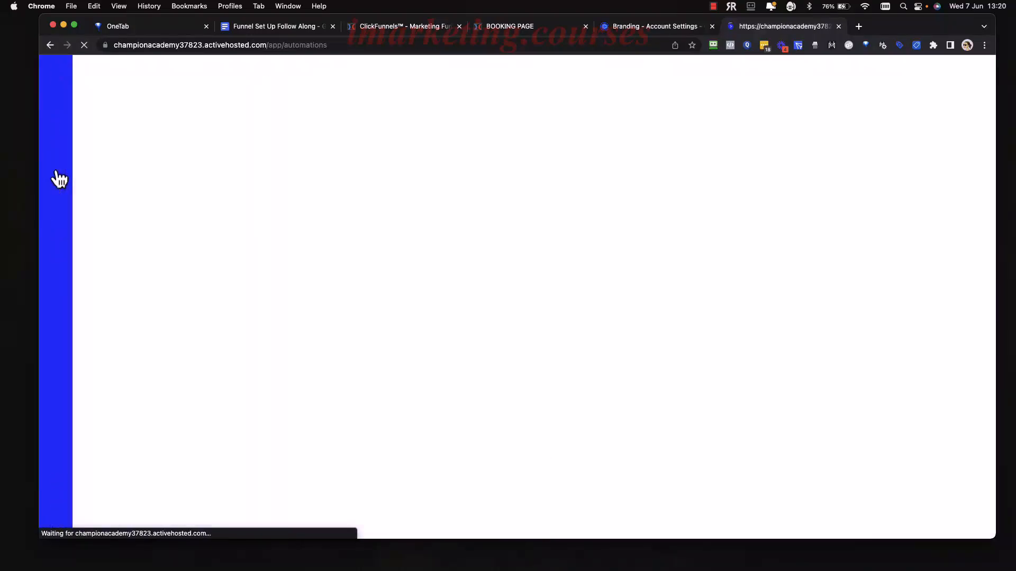
pyautogui.scroll(-1, 354, 316)
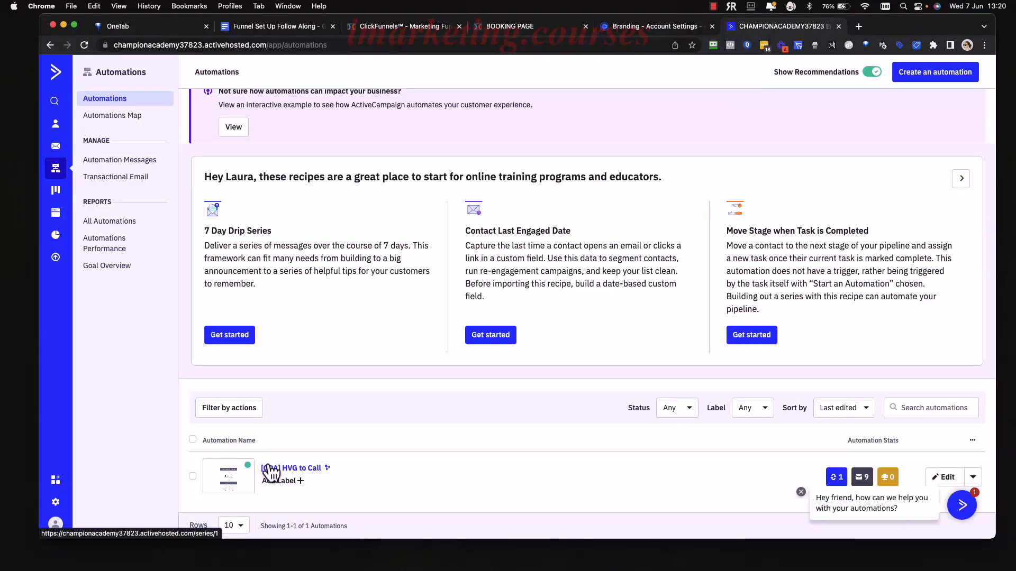
pyautogui.click(288, 470)
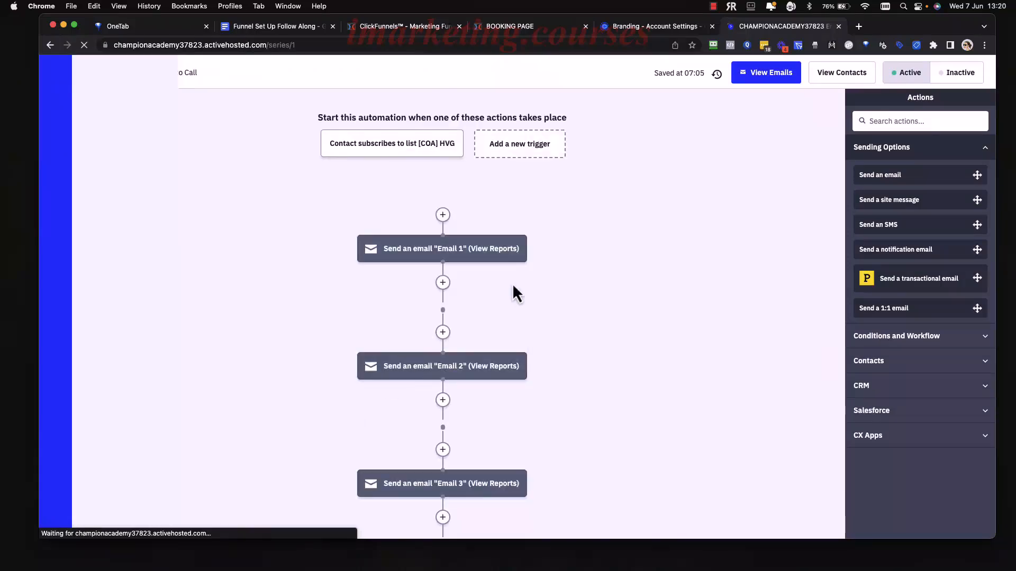
pyautogui.scroll(-2, 582, 291)
pyautogui.scroll(1, 468, 187)
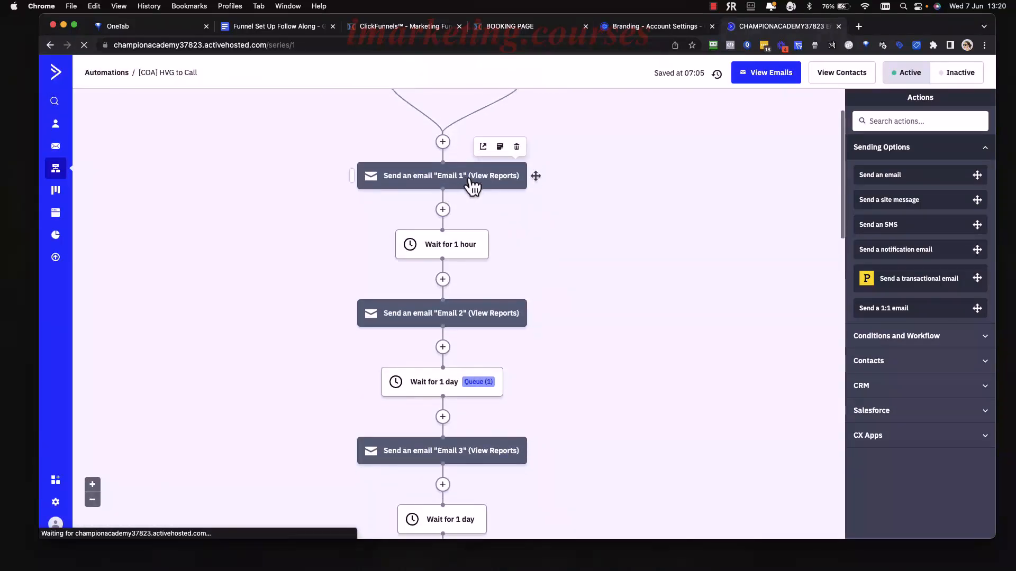
pyautogui.click(437, 189)
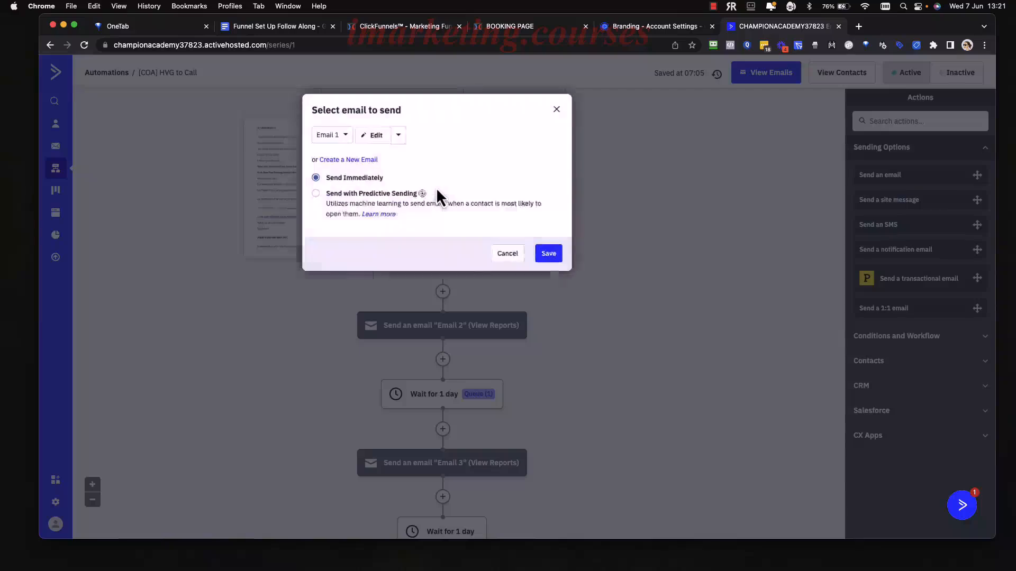
pyautogui.click(369, 131)
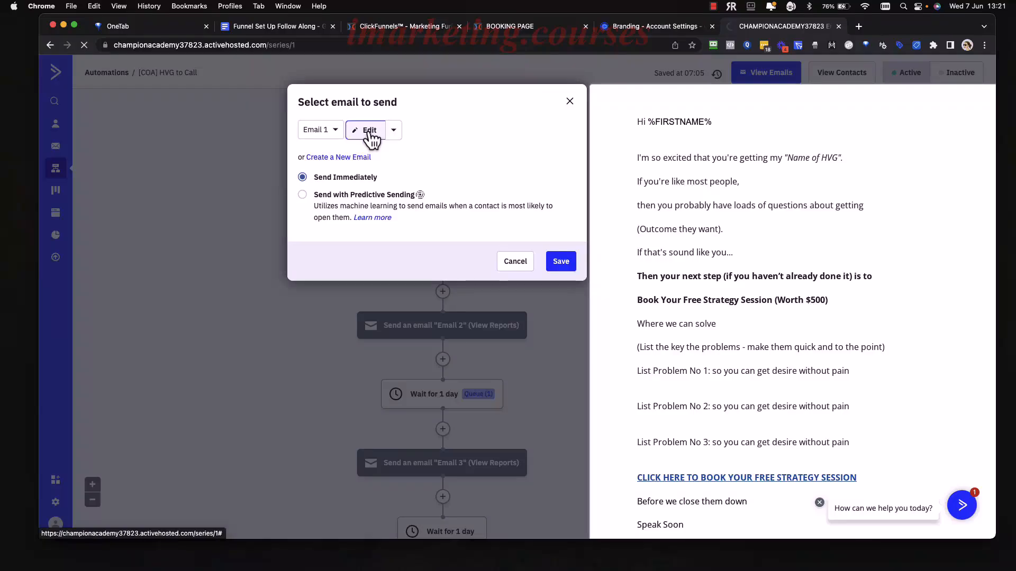
# Open Email 1 in the ActiveCampaign email designer.
pyautogui.click(370, 135)
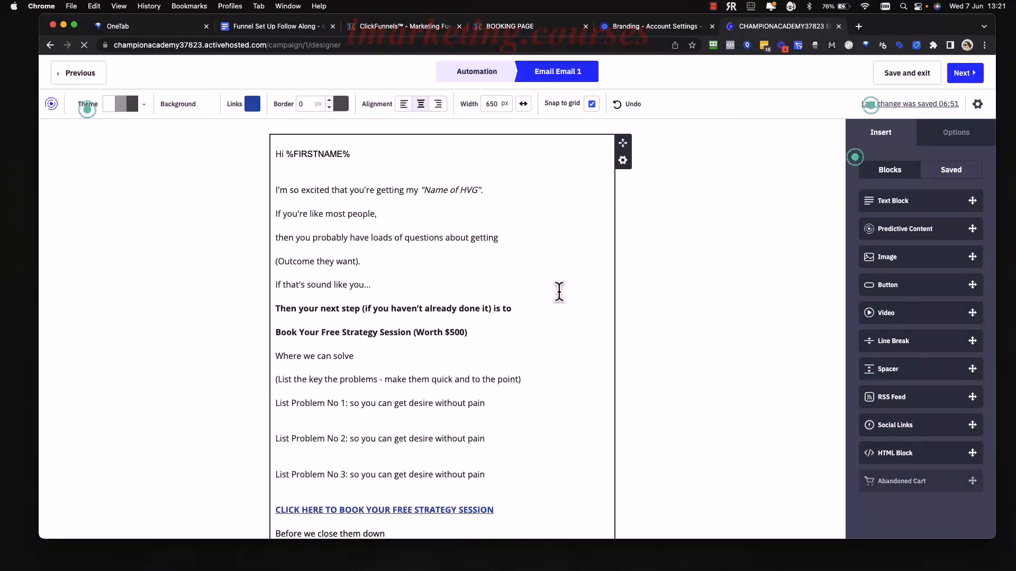
pyautogui.scroll(-5, 559, 291)
pyautogui.scroll(-3, 559, 291)
pyautogui.scroll(6, 559, 292)
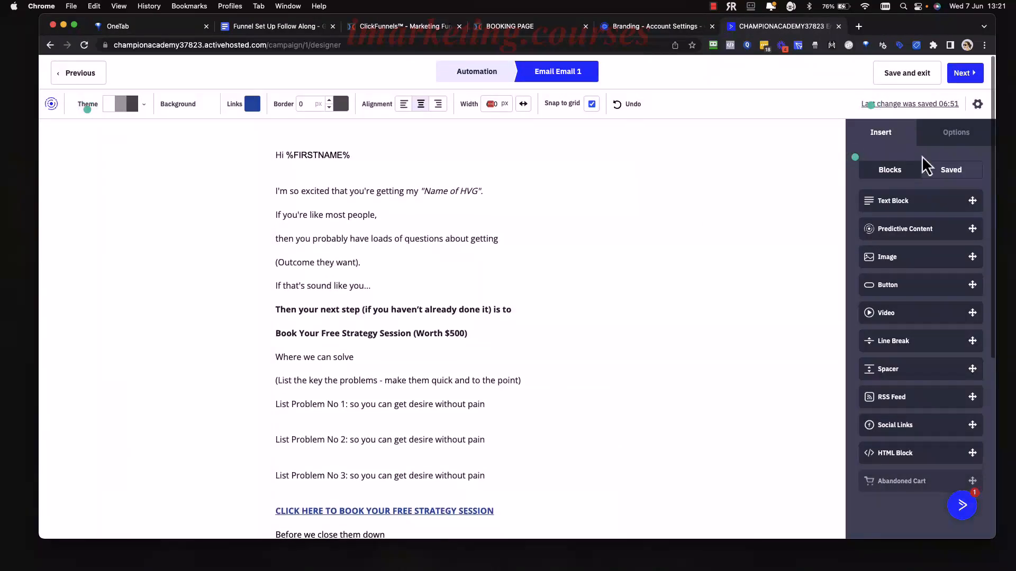
# Review Email 1's sending settings, with subject '[Name of HVG]' and a passed spam check.
pyautogui.click(976, 103)
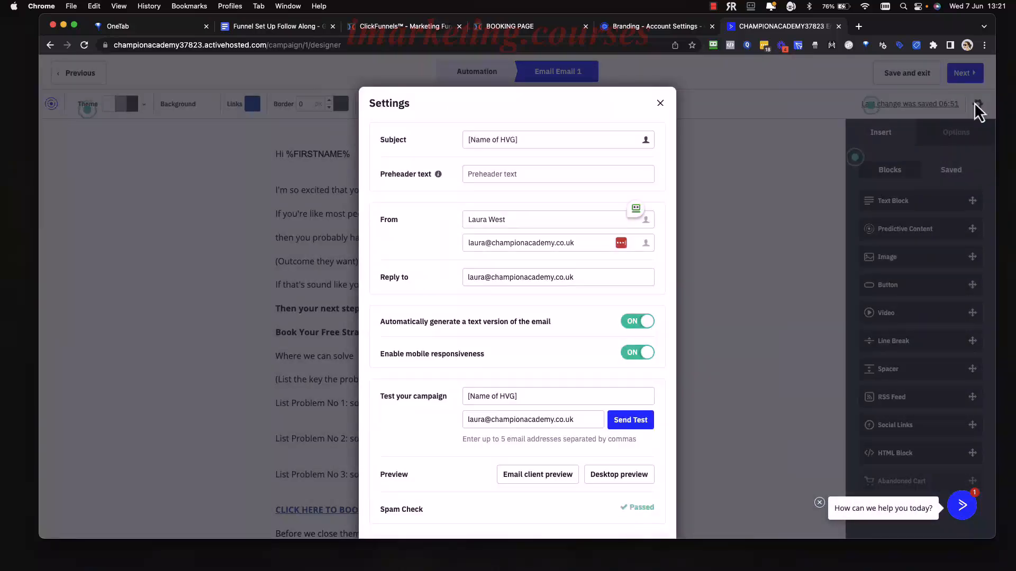
pyautogui.scroll(-2, 542, 320)
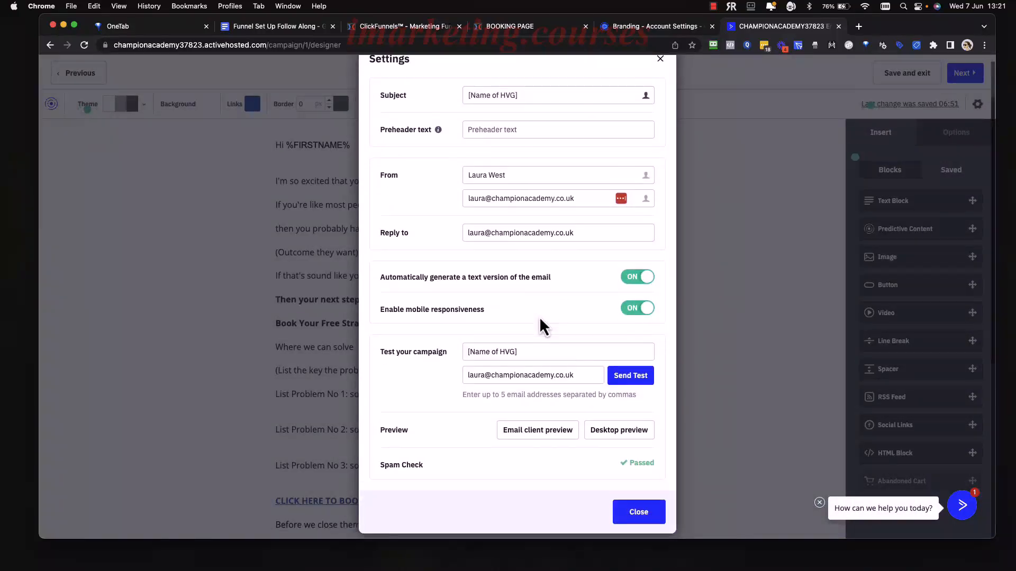
pyautogui.scroll(2, 538, 316)
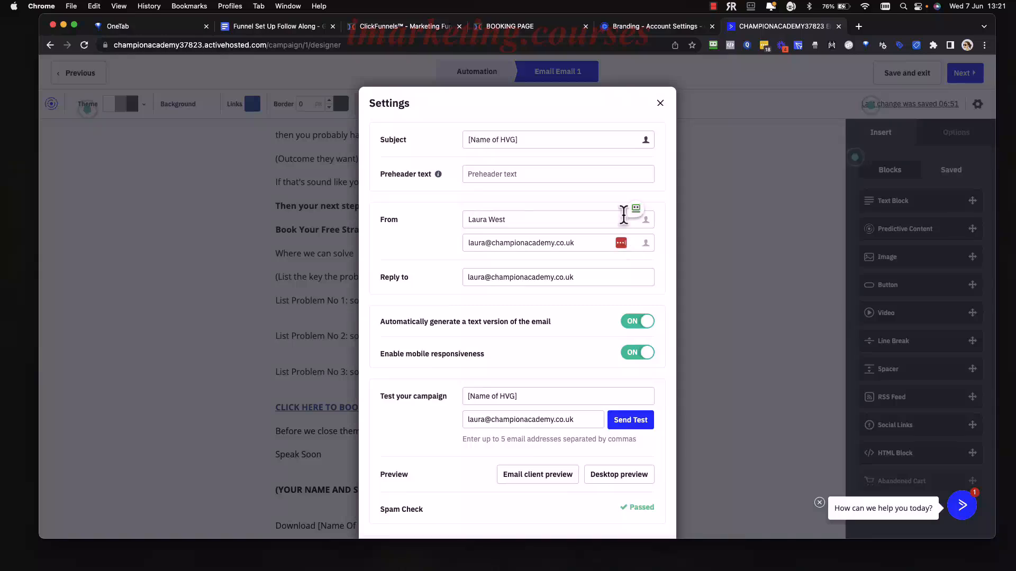
pyautogui.scroll(-2, 598, 238)
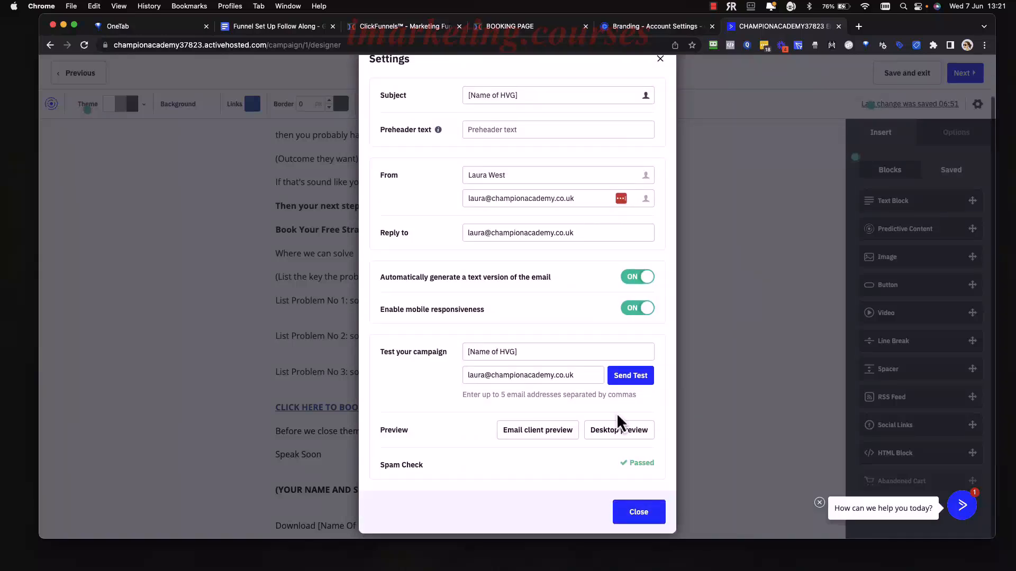
pyautogui.moveTo(391, 467); pyautogui.dragTo(489, 482)
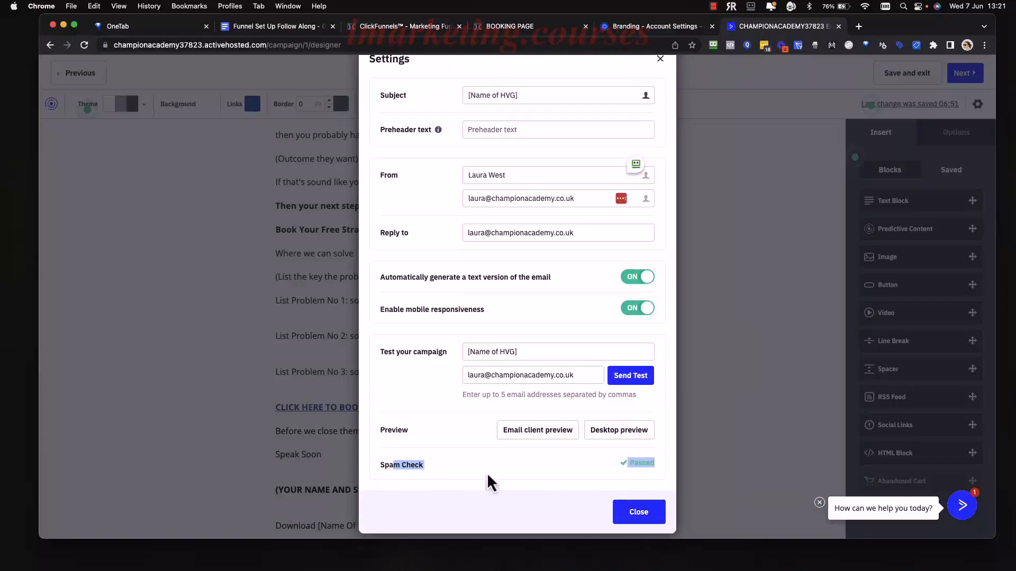
pyautogui.click(596, 470)
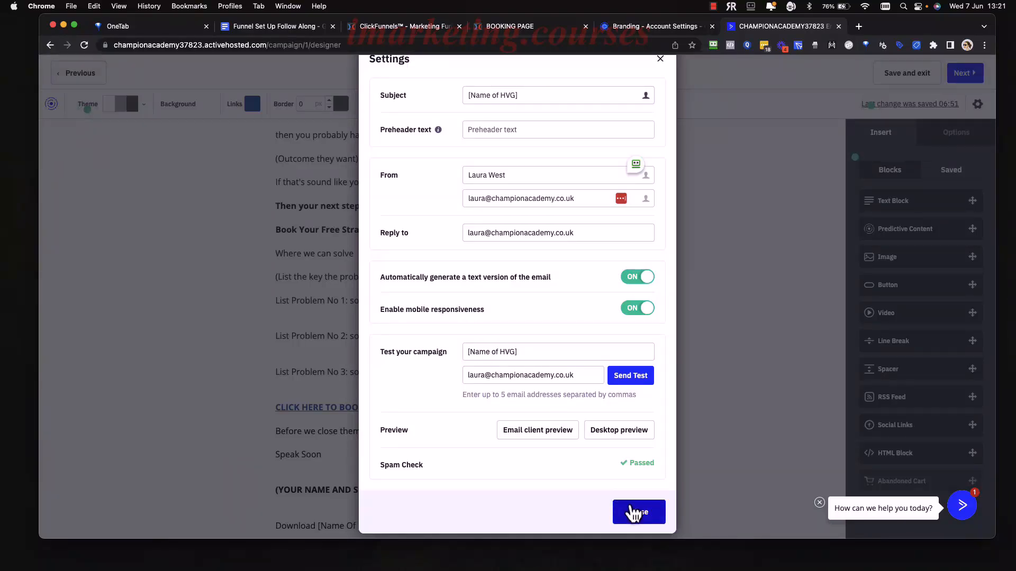
pyautogui.click(643, 514)
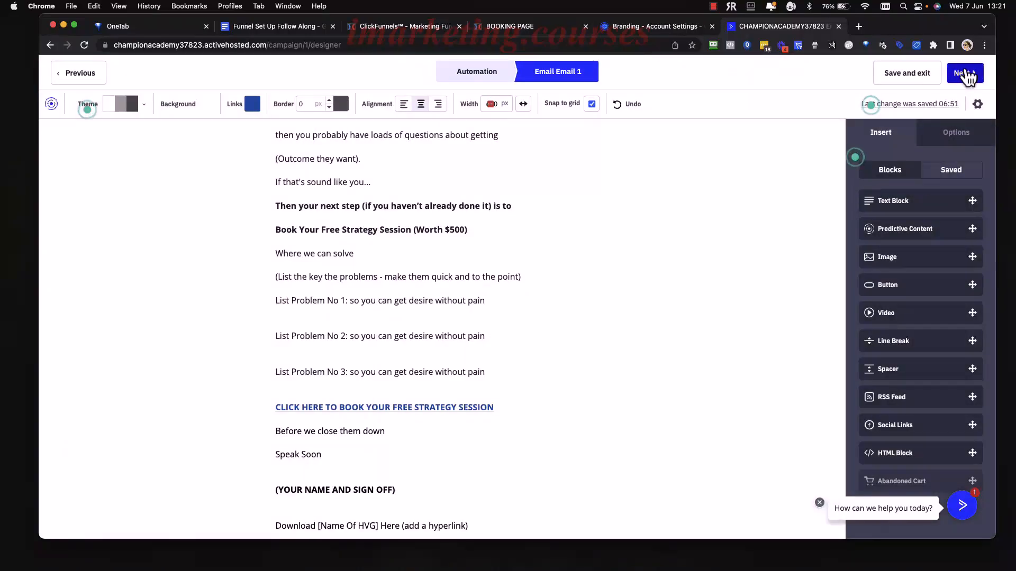
# Review Email 1's Campaign Summary and finish the campaign to save it.
pyautogui.click(966, 74)
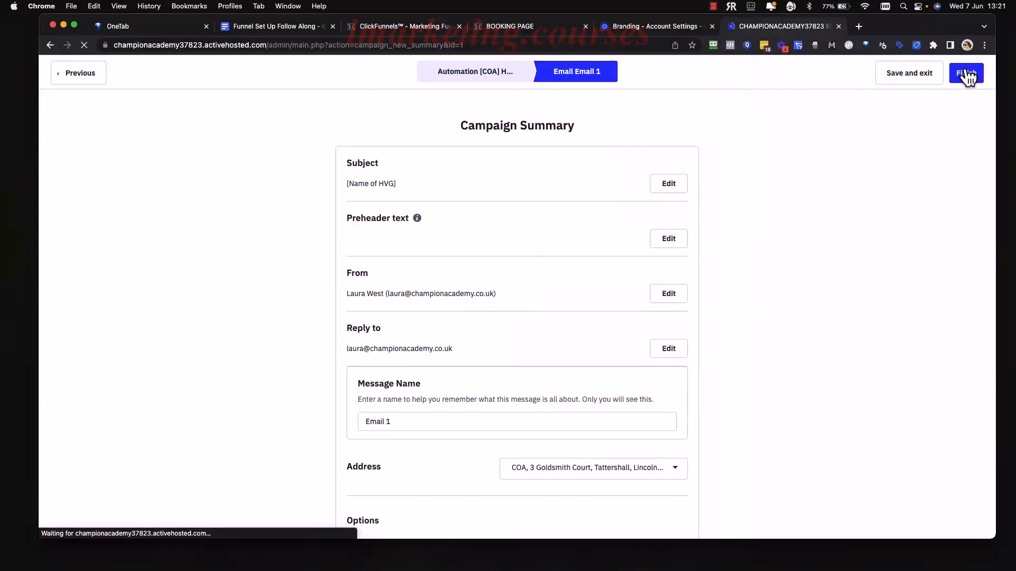
pyautogui.scroll(-5, 539, 347)
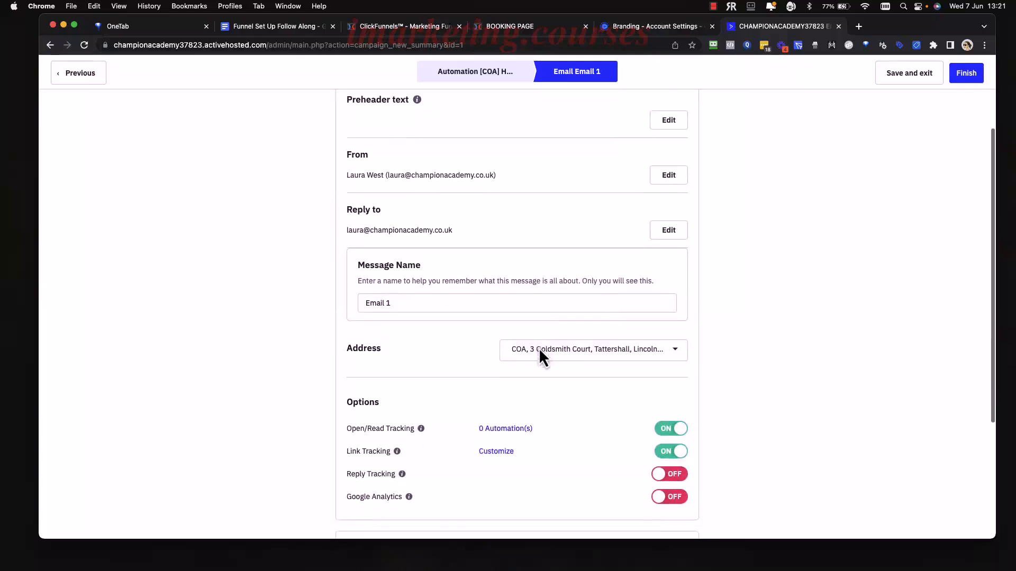
pyautogui.scroll(-3, 509, 346)
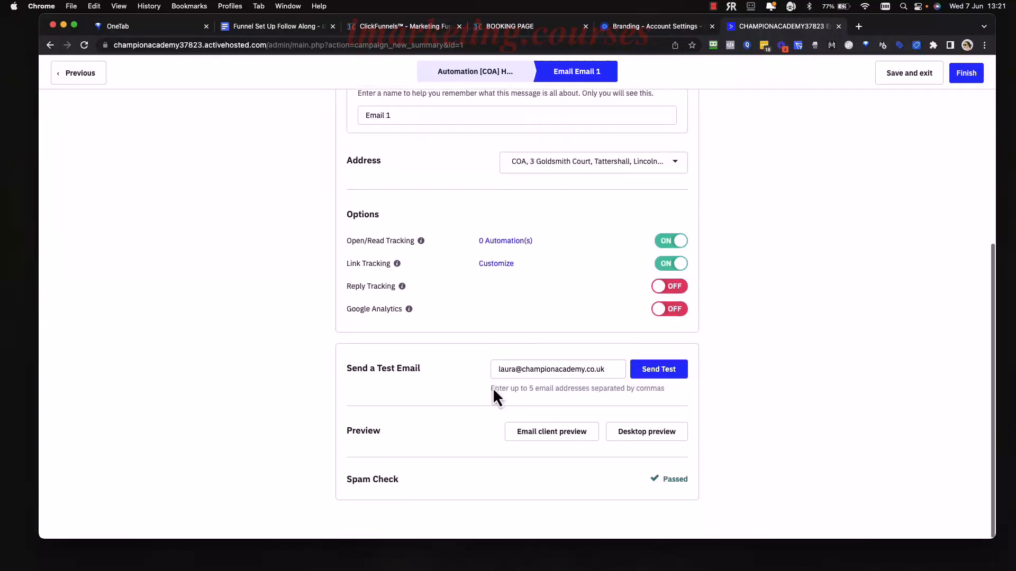
pyautogui.scroll(8, 485, 346)
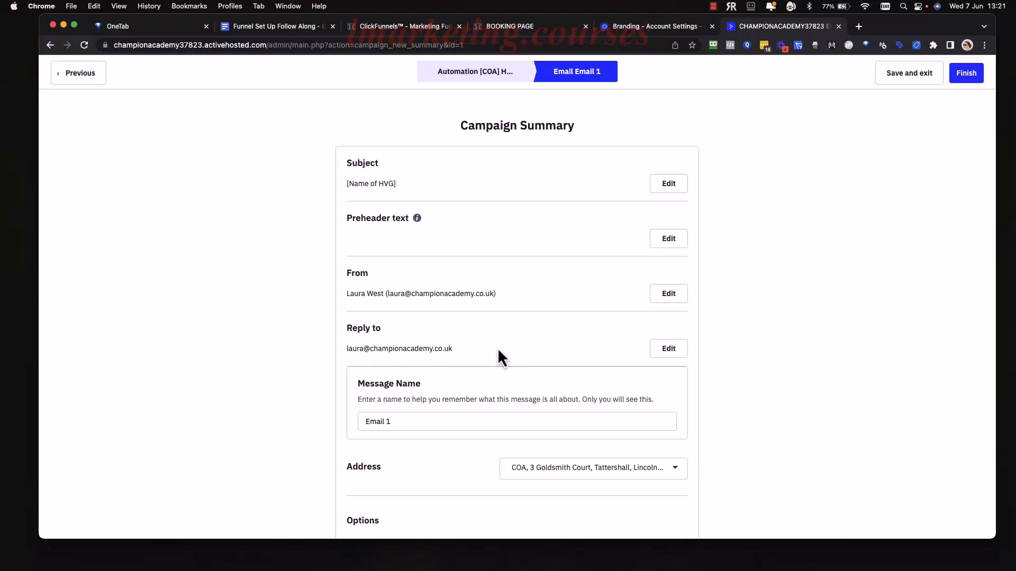
pyautogui.scroll(-5, 595, 365)
pyautogui.scroll(5, 608, 340)
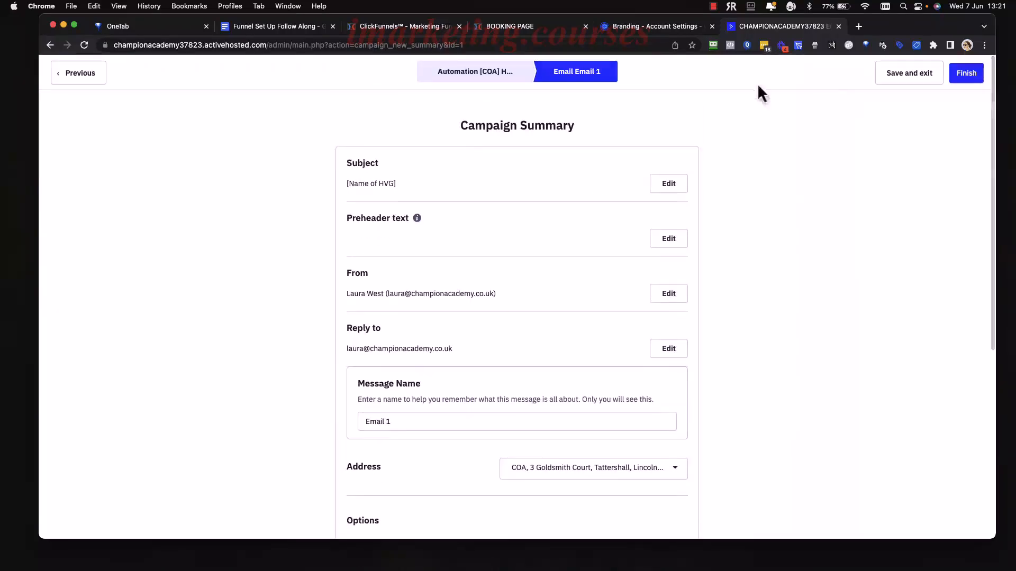
pyautogui.click(965, 79)
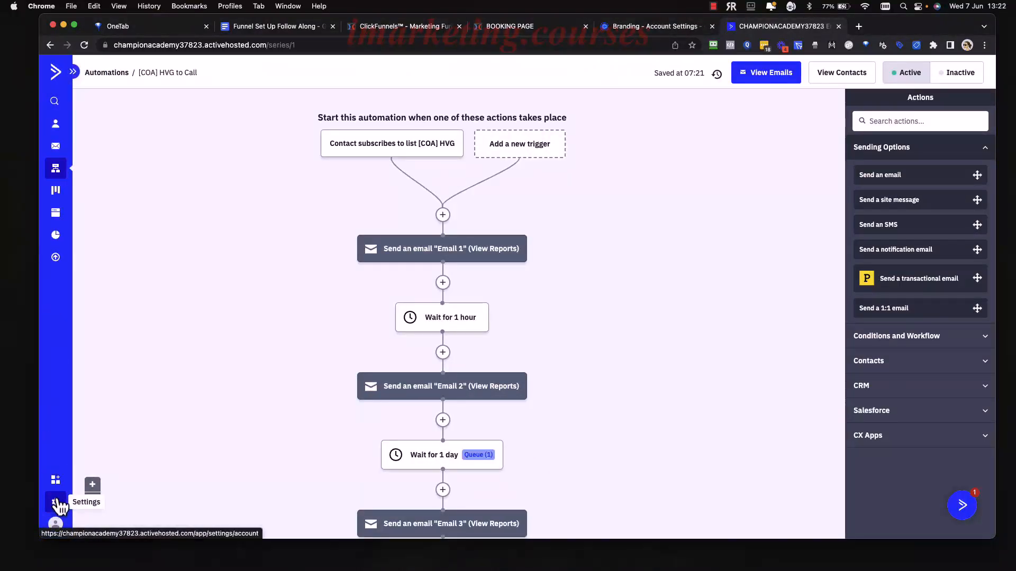
# Check the verified sending domain under the account's Advanced settings.
pyautogui.click(57, 504)
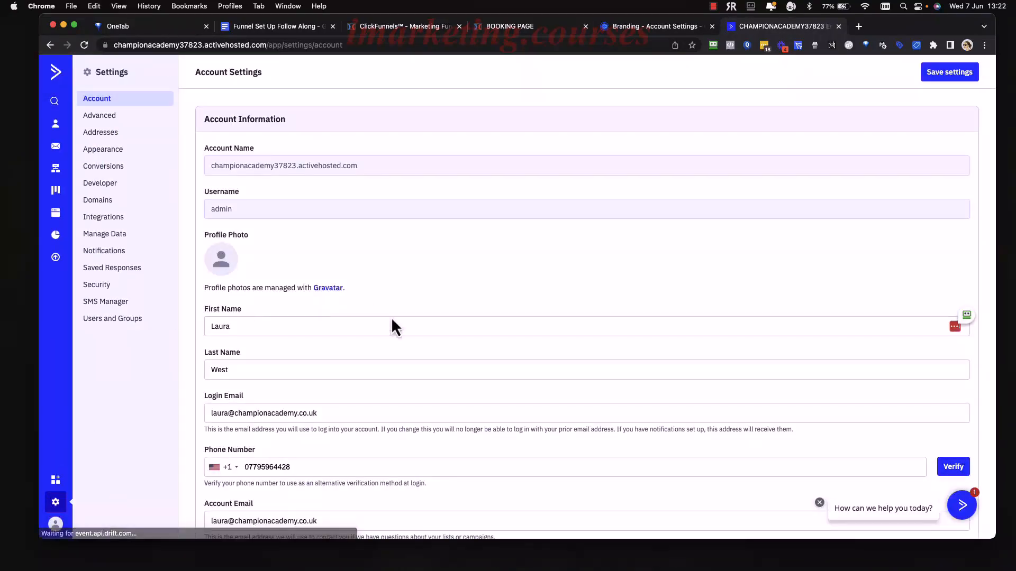
pyautogui.scroll(-2, 392, 316)
pyautogui.scroll(2, 391, 317)
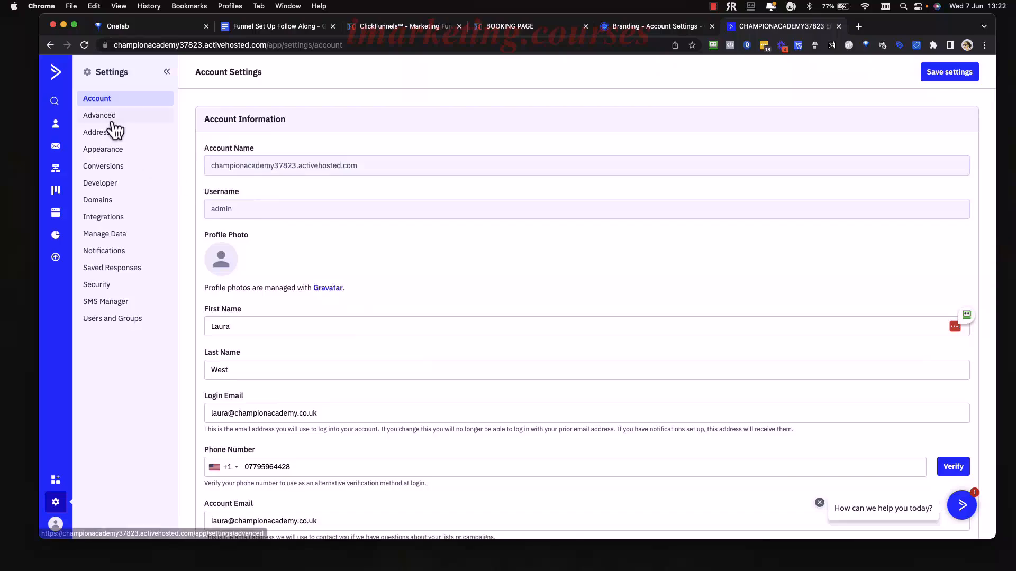
pyautogui.click(112, 120)
pyautogui.scroll(-3, 213, 316)
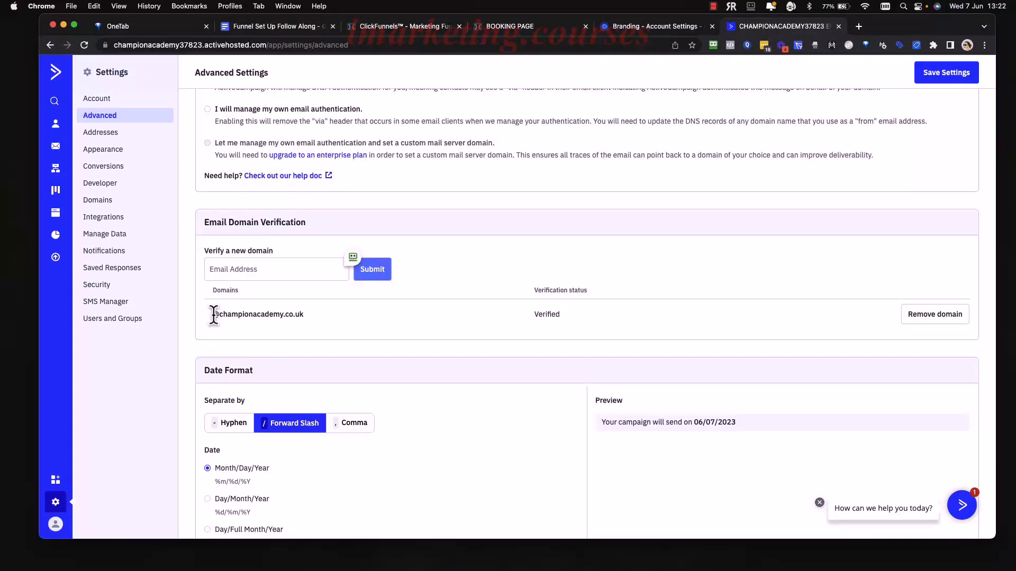
pyautogui.moveTo(214, 315); pyautogui.dragTo(344, 317)
pyautogui.click(325, 315)
# View the Addresses page listing the single default mailing address.
pyautogui.scroll(-10, 344, 322)
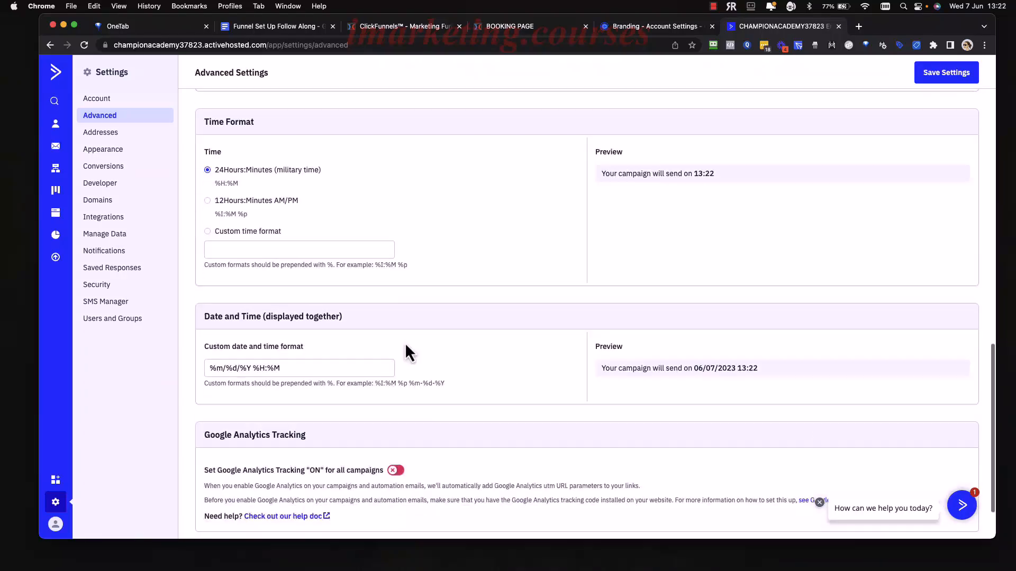
pyautogui.scroll(10, 405, 342)
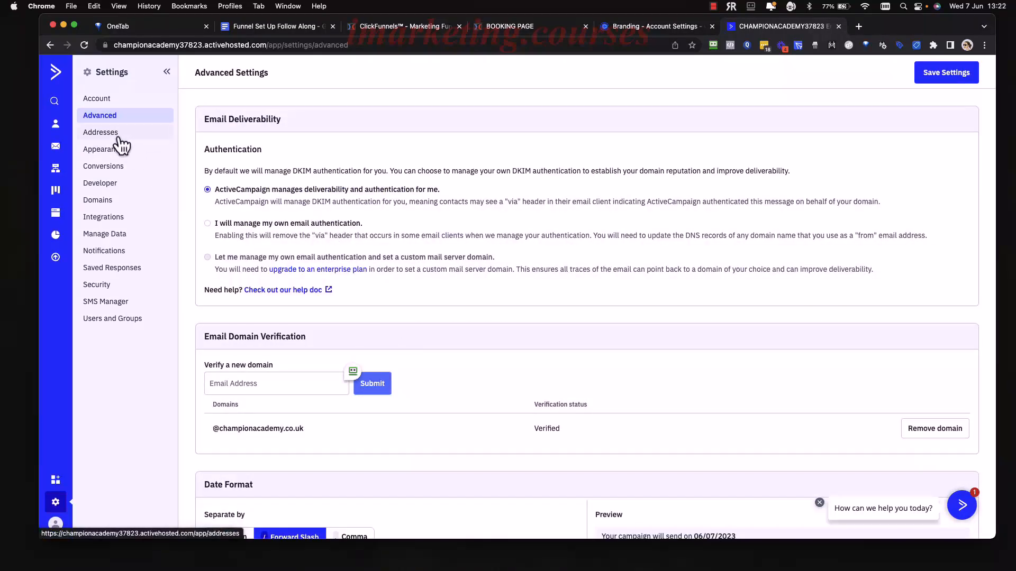
pyautogui.click(119, 136)
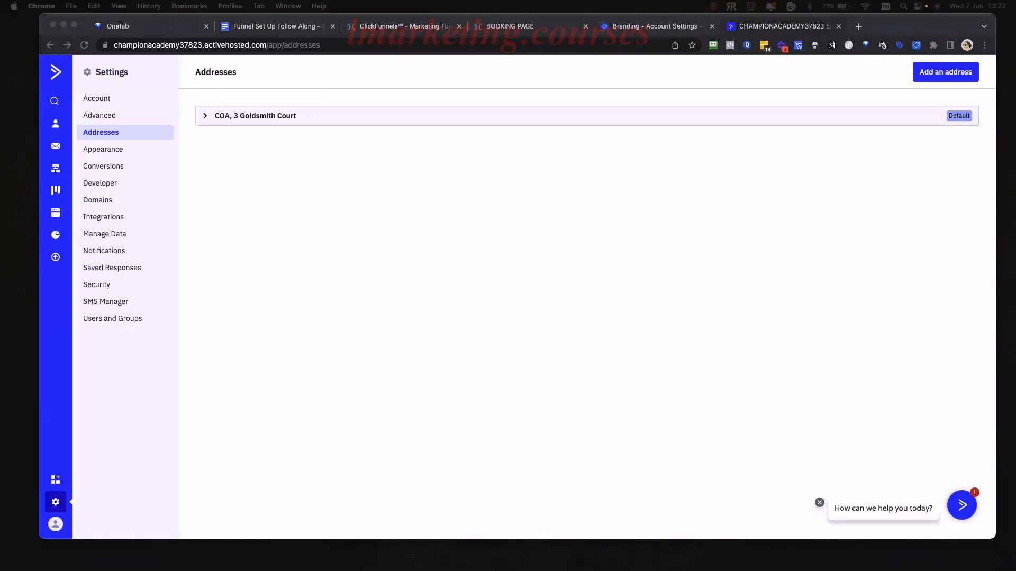
pyautogui.click(824, 184)
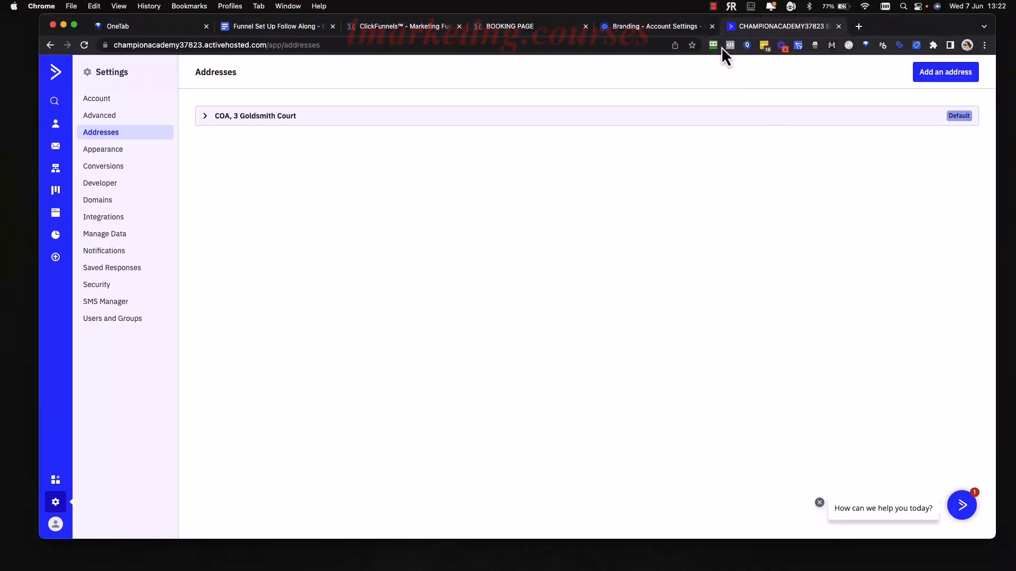
# Open the funnel's live opt-in page in a new tab, closing the leftover booking tab.
pyautogui.click(418, 26)
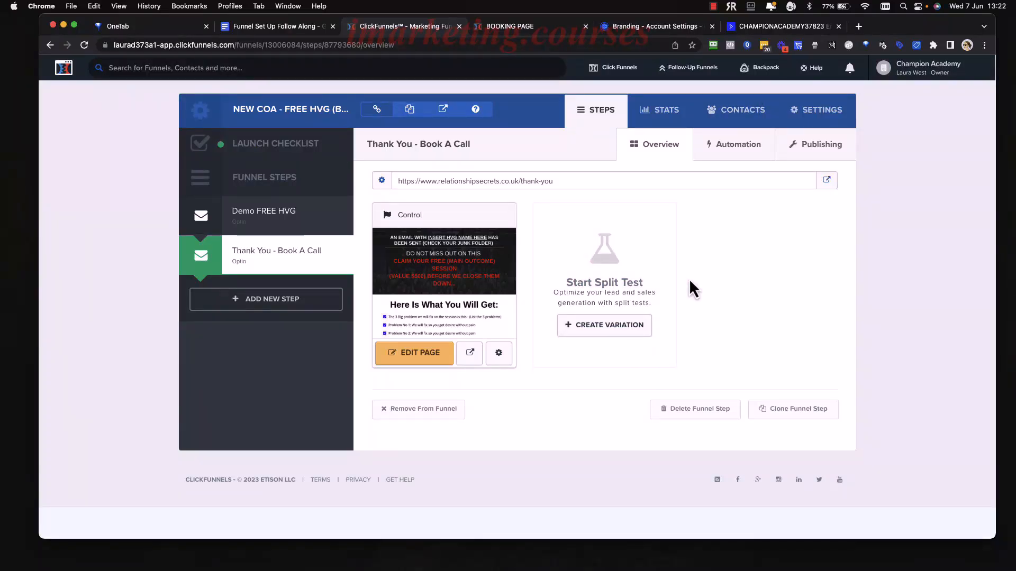
pyautogui.click(444, 109)
pyautogui.click(681, 26)
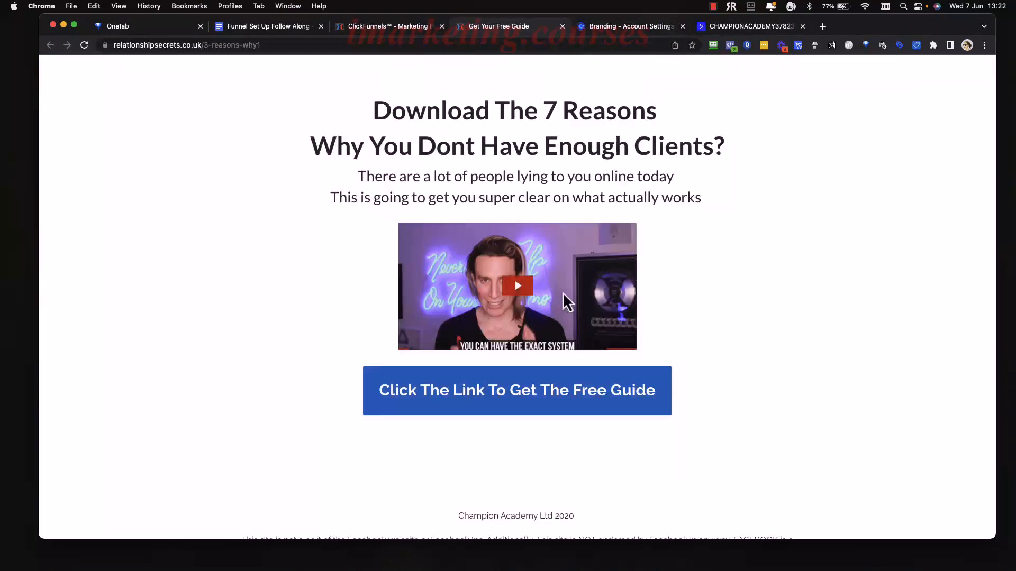
pyautogui.scroll(-1, 563, 299)
# Submit the free-guide form with a fresh test email address.
pyautogui.click(517, 351)
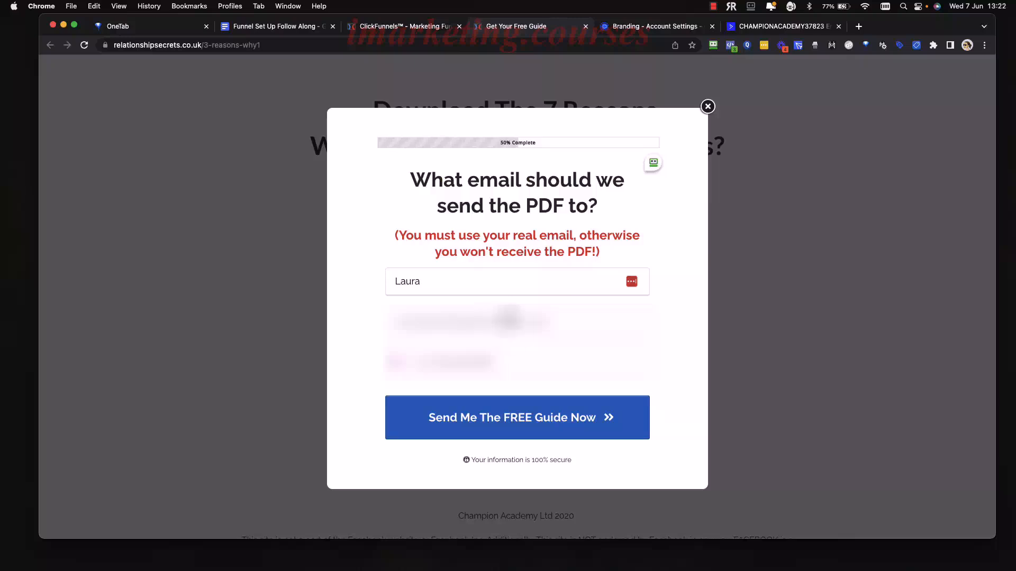
pyautogui.moveTo(561, 321); pyautogui.dragTo(383, 338)
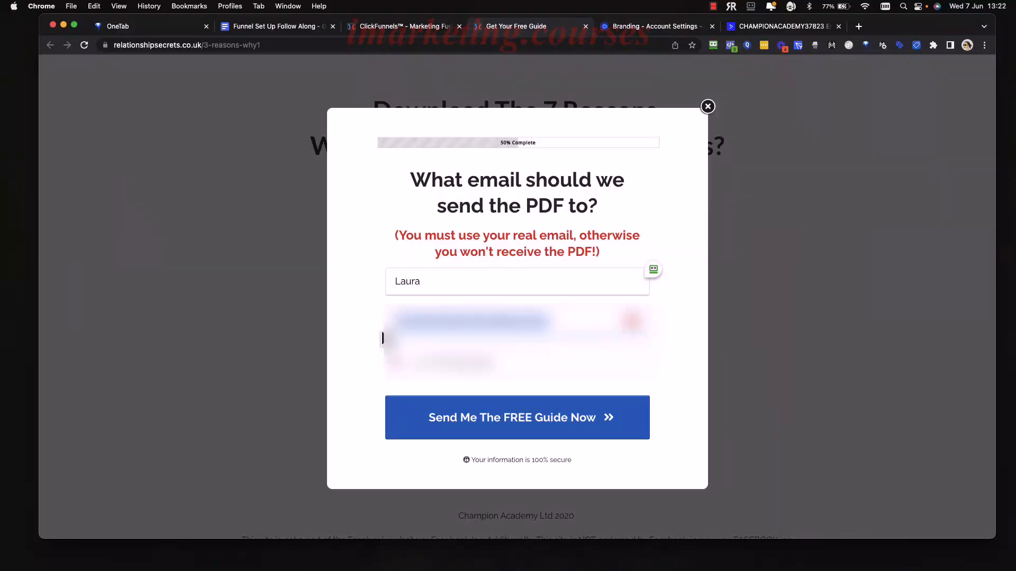
pyautogui.press('BackSpace')
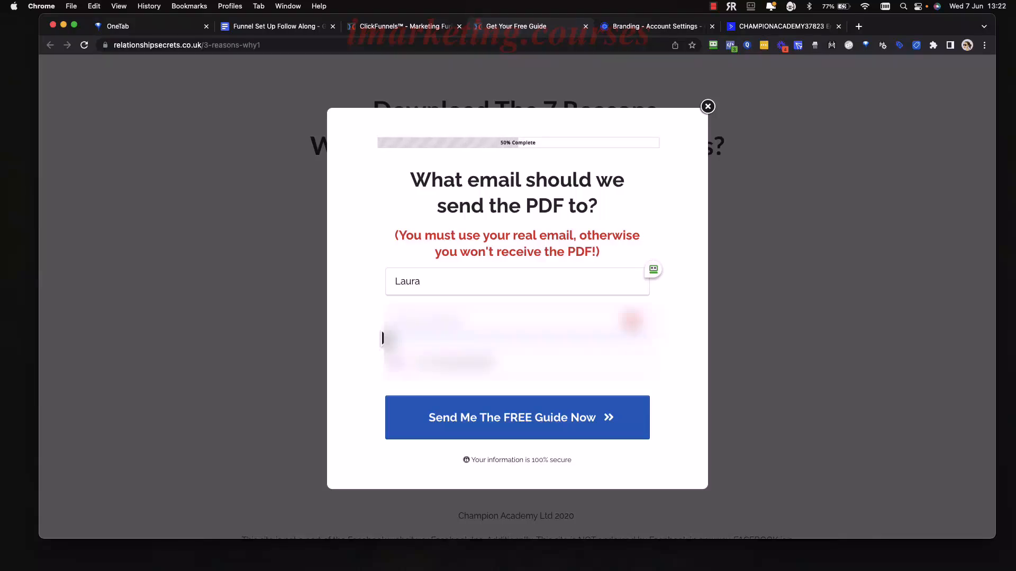
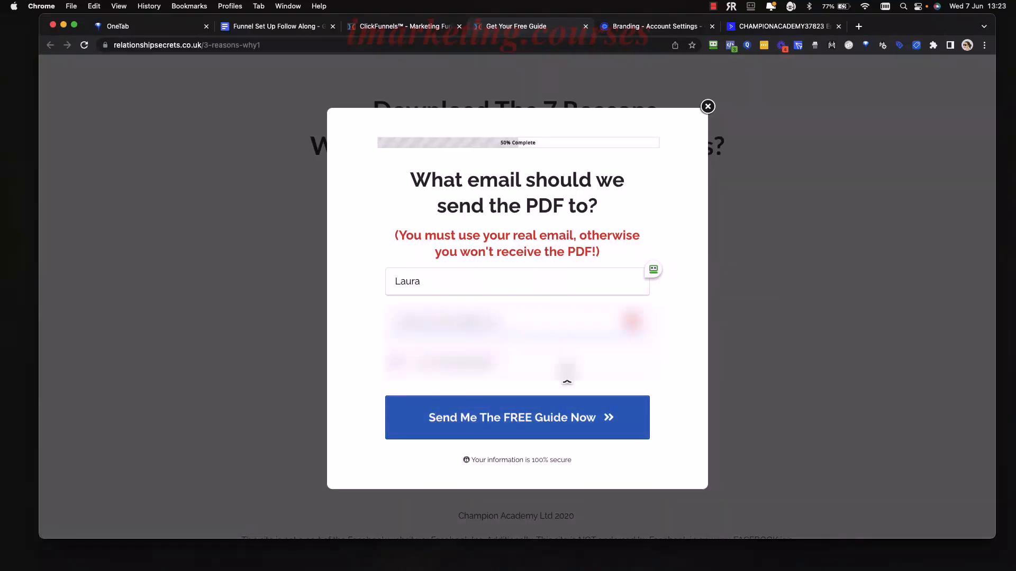
pyautogui.click(499, 430)
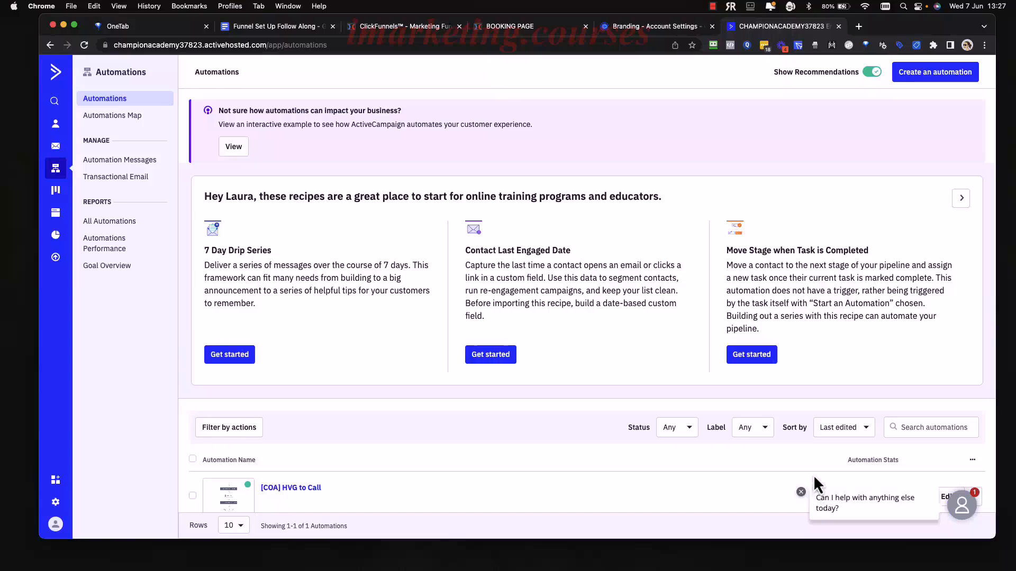
# Dismiss the chat popup to reveal the automation's stats.
pyautogui.click(801, 492)
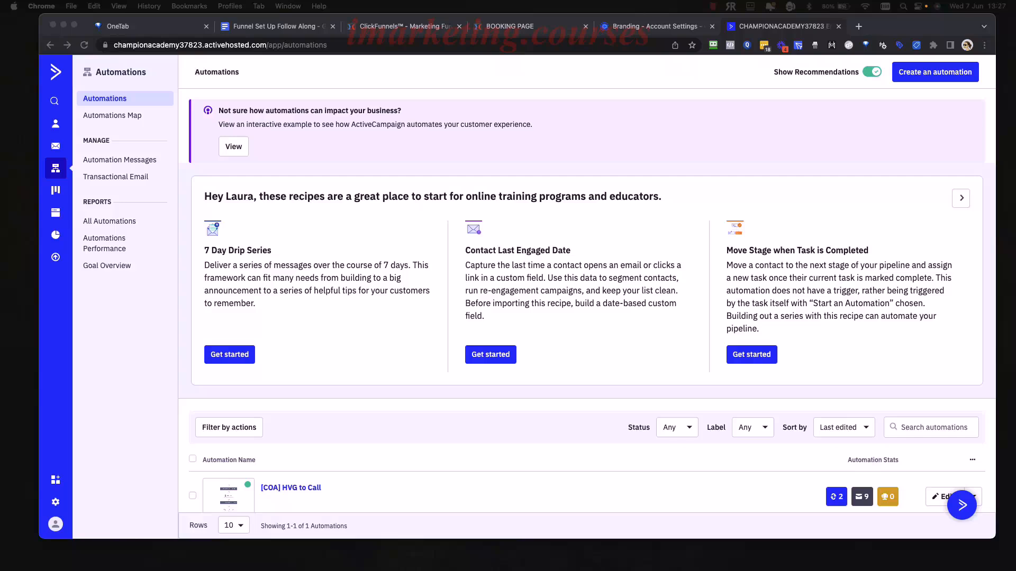
pyautogui.rightClick(629, 189)
pyautogui.click(532, 182)
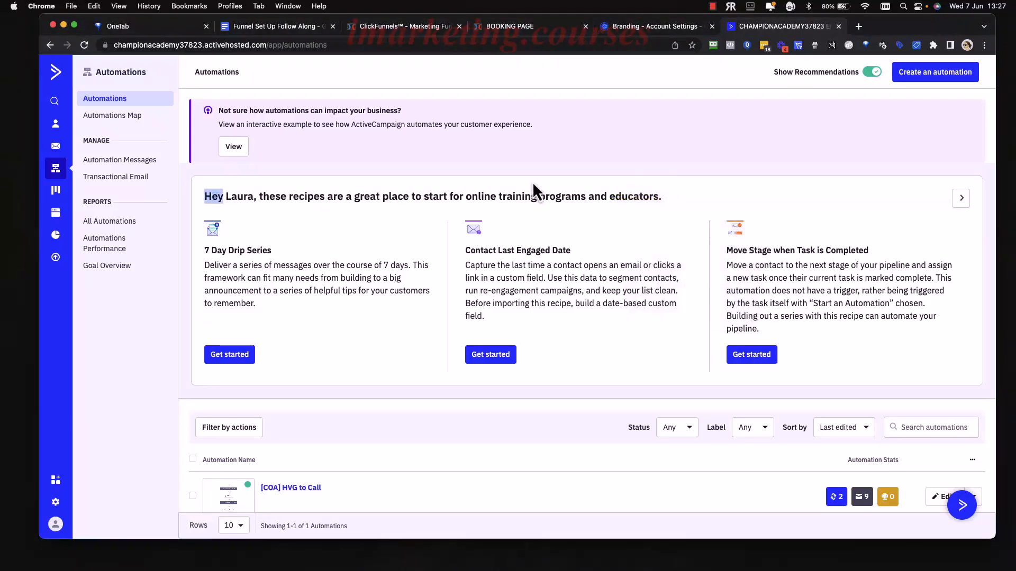
pyautogui.scroll(-1, 499, 208)
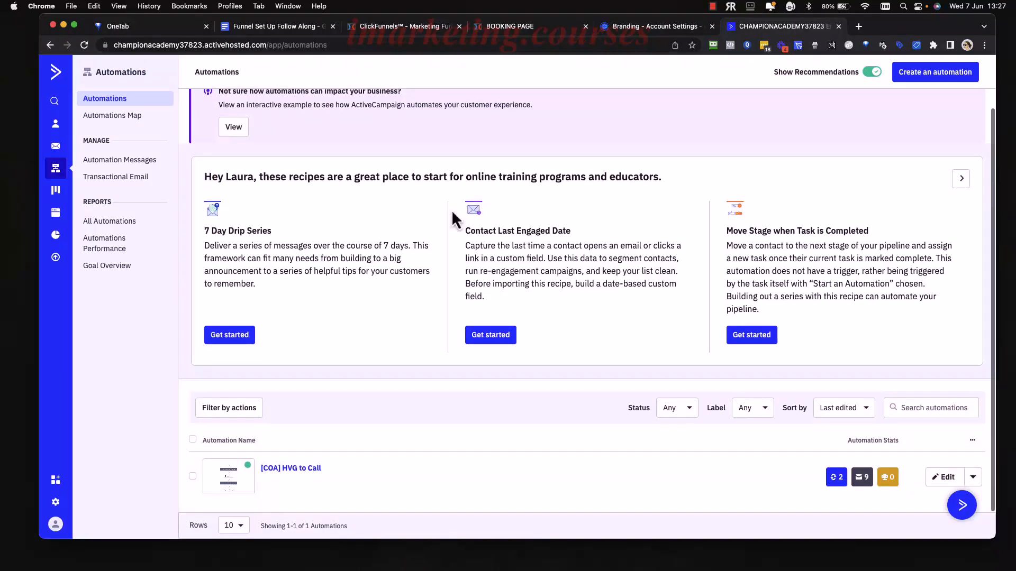
pyautogui.scroll(-1, 397, 212)
# Open the newest test contact's record, tagged '[COA] HVG Download', showing Emails 1 and 2 sent and opened.
pyautogui.click(55, 124)
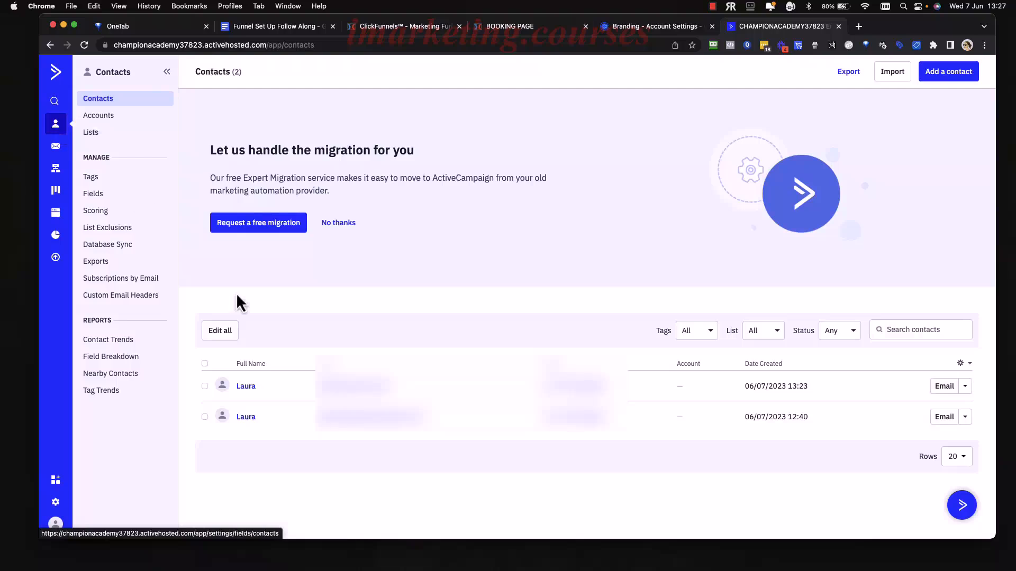
pyautogui.click(246, 417)
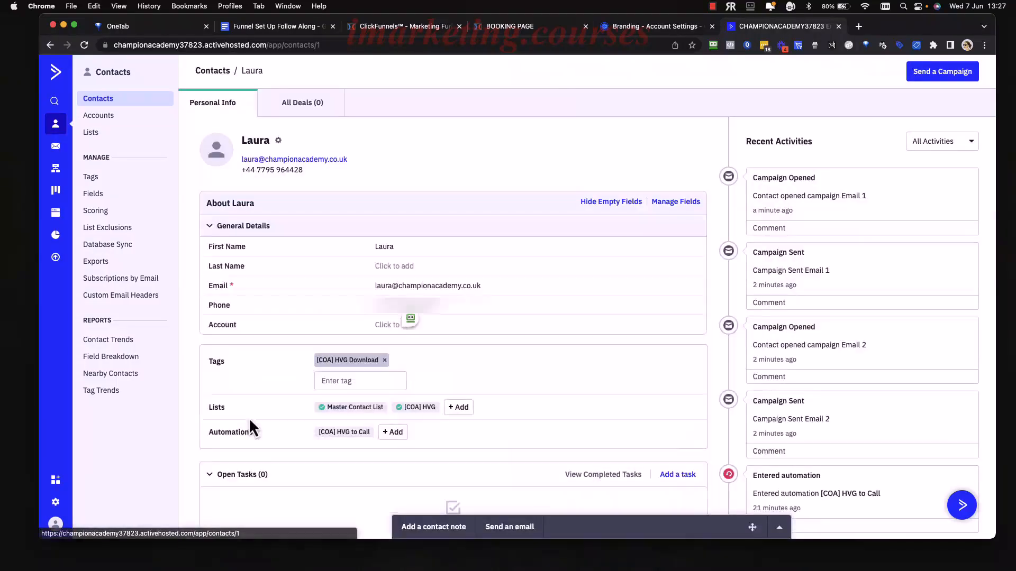
pyautogui.scroll(-3, 830, 365)
pyautogui.scroll(1, 838, 377)
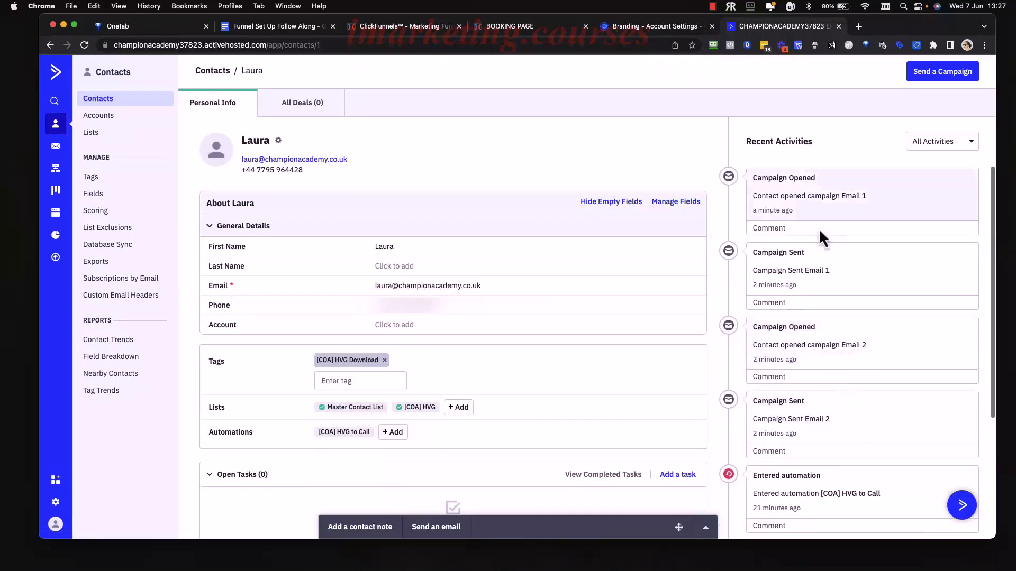